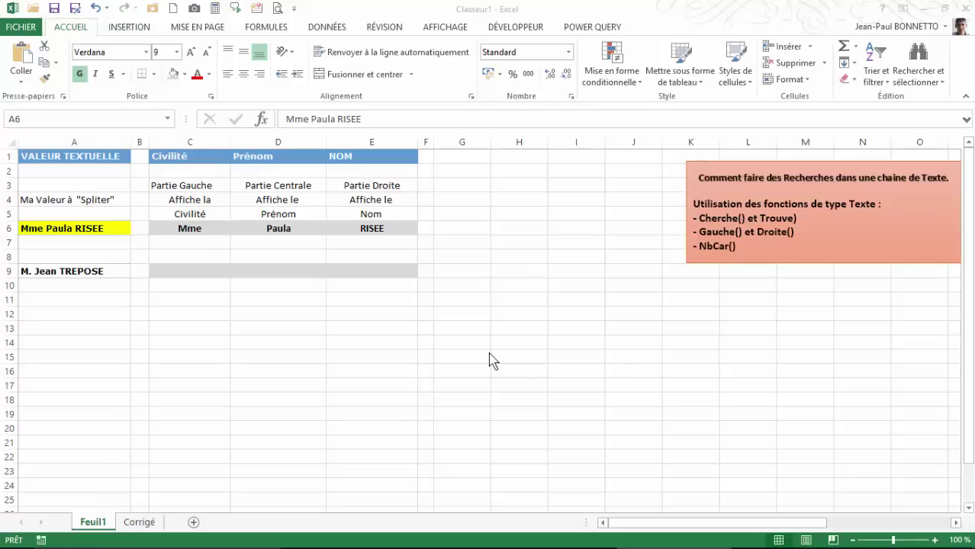
Examine the source text in A6 and the formulas extracting the title, first name and surname in C6, D6 and E6.
{"action": "left_click", "coordinate": [61, 230]}
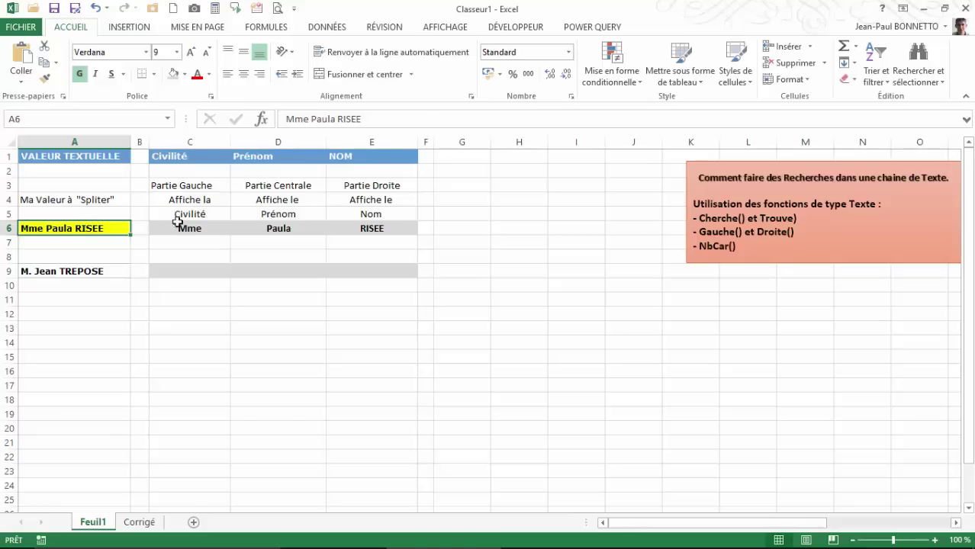
{"action": "left_click", "coordinate": [180, 227]}
{"action": "left_click", "coordinate": [263, 229]}
{"action": "left_click", "coordinate": [366, 228]}
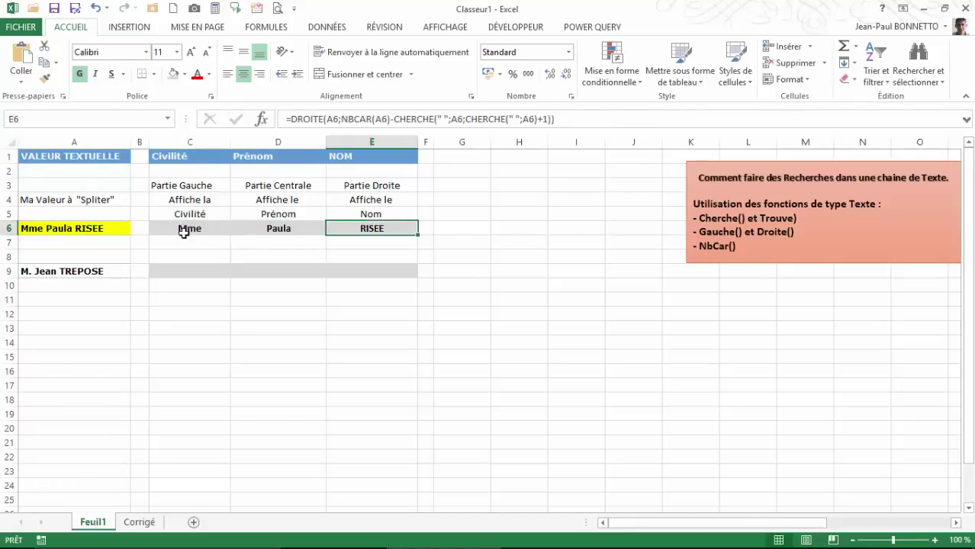
{"action": "left_click", "coordinate": [70, 225]}
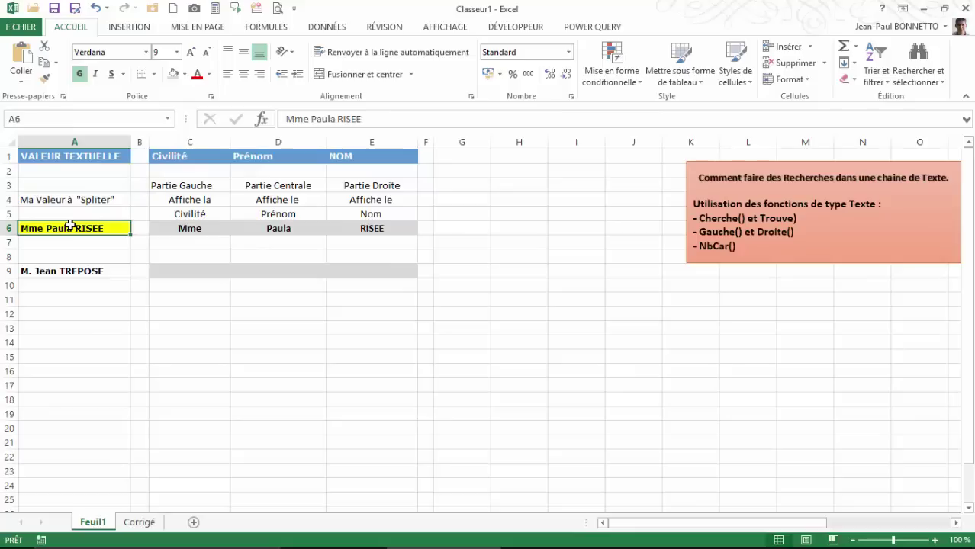
{"action": "left_click", "coordinate": [191, 227]}
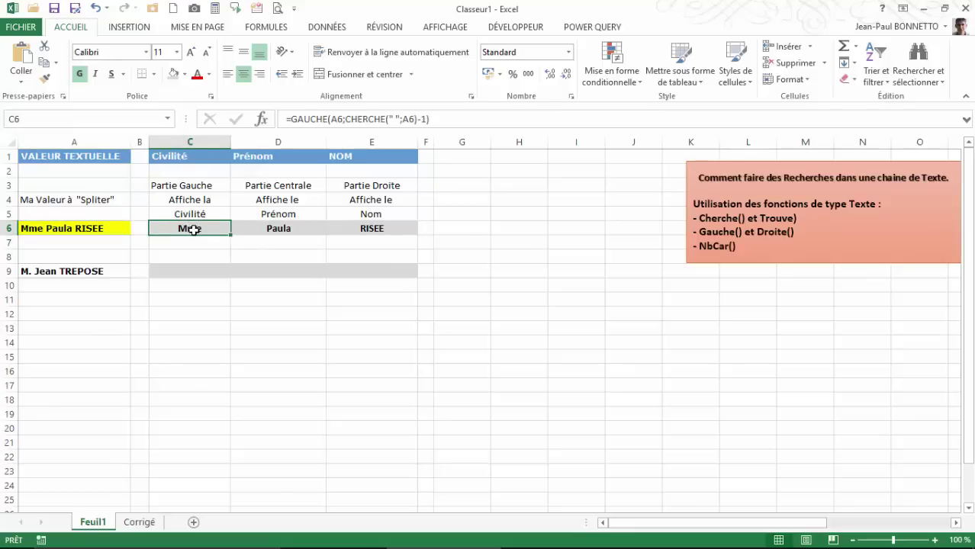
{"action": "left_click", "coordinate": [278, 227]}
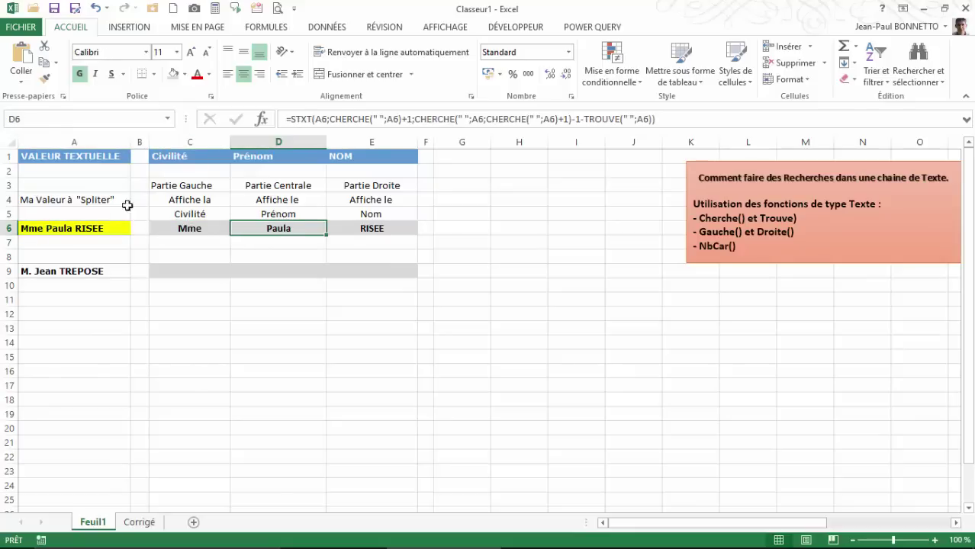
{"action": "left_click", "coordinate": [357, 226]}
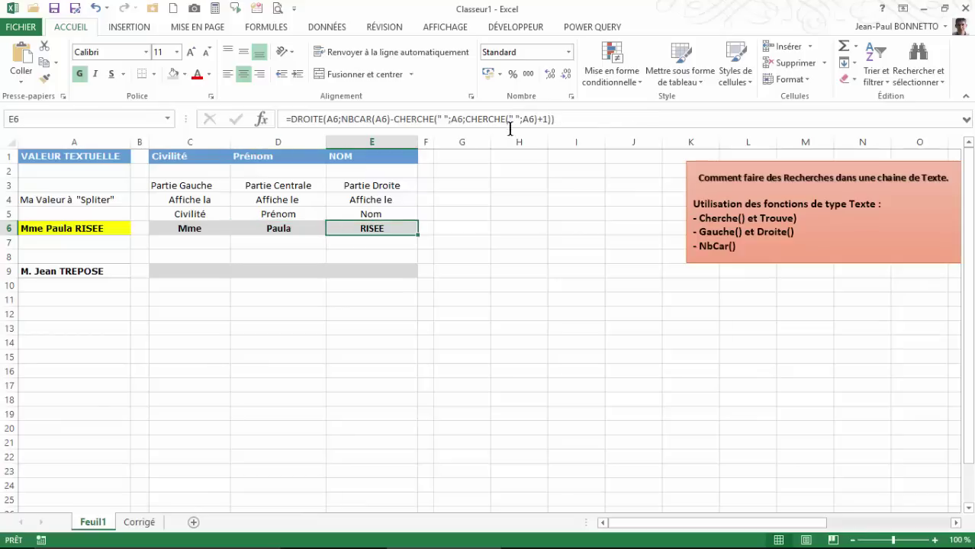
{"action": "left_click", "coordinate": [183, 232]}
{"action": "left_click", "coordinate": [276, 233]}
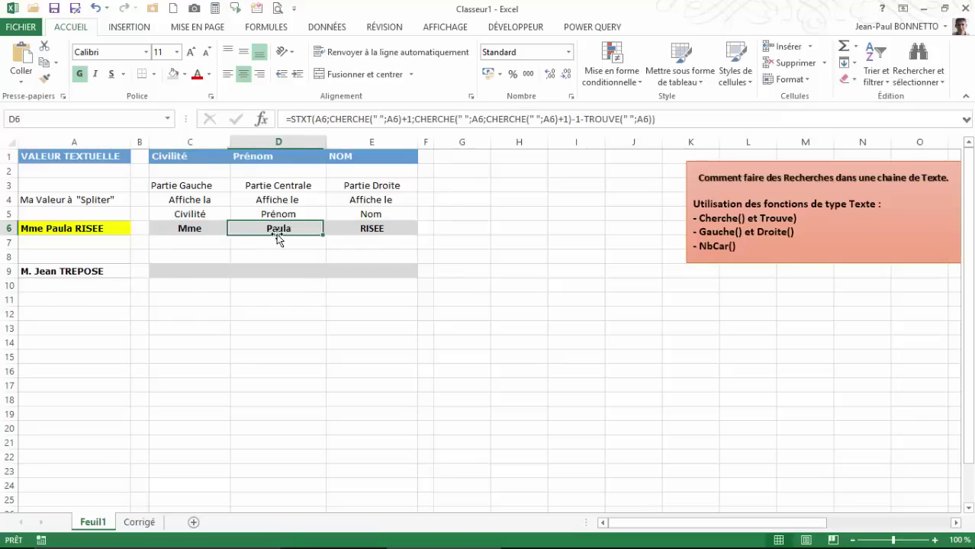
{"action": "left_click", "coordinate": [343, 226]}
{"action": "left_click", "coordinate": [83, 228]}
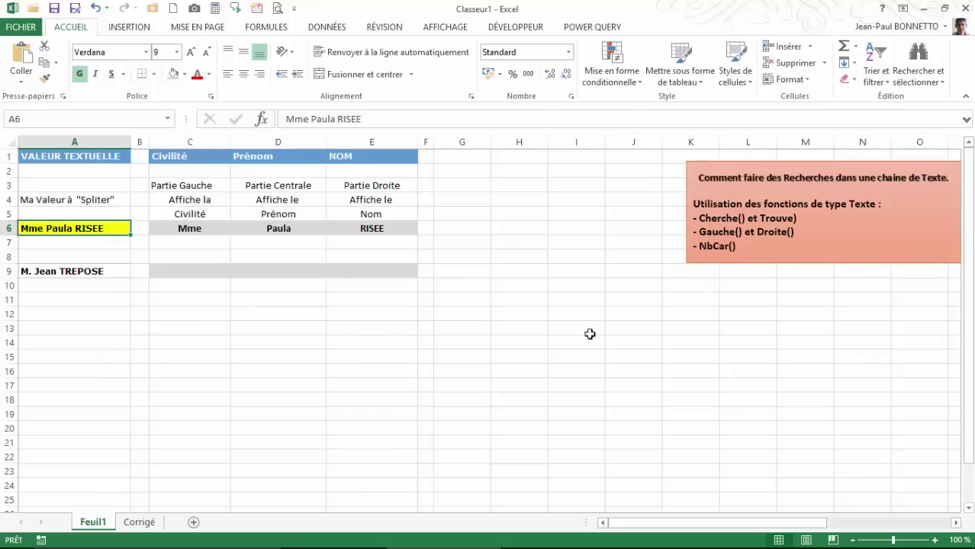
Add the line "- Stxt()" to the function list in the orange text box and enlarge the box to fit it.
{"action": "left_click", "coordinate": [843, 258]}
{"action": "key", "text": "Escape"}
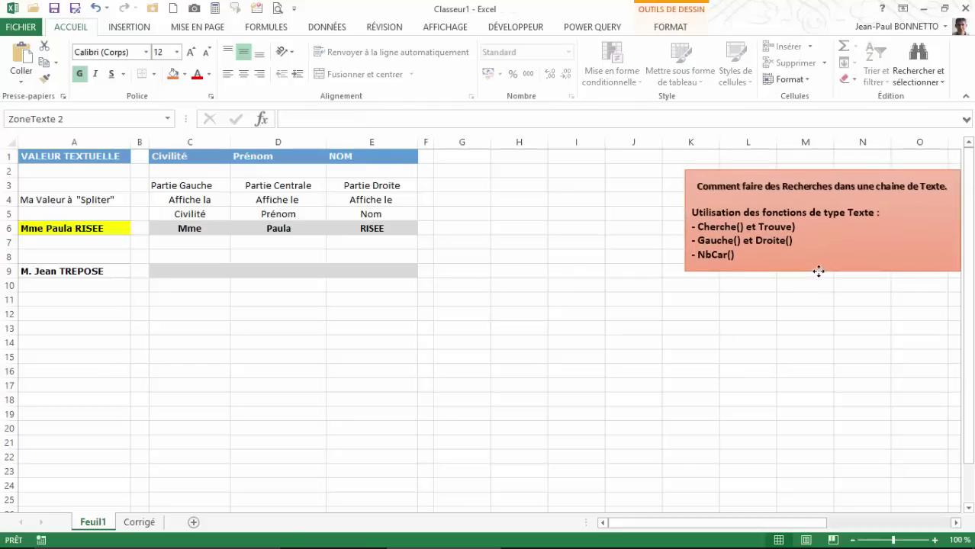
{"action": "left_click_drag", "start_coordinate": [826, 261], "coordinate": [825, 282]}
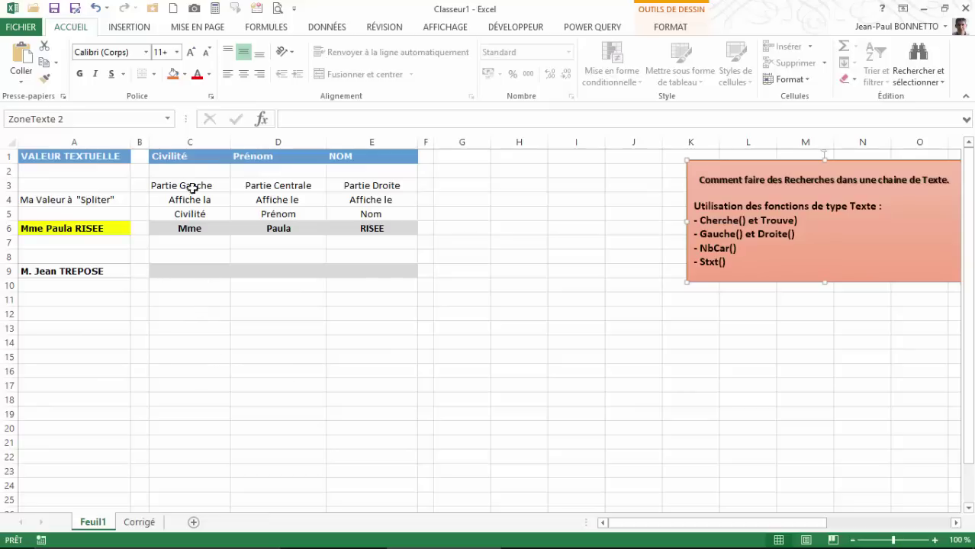
Review the part labels in C3:E3 and centre the "Partie Gauche" label in C3 horizontally.
{"action": "left_click", "coordinate": [60, 226]}
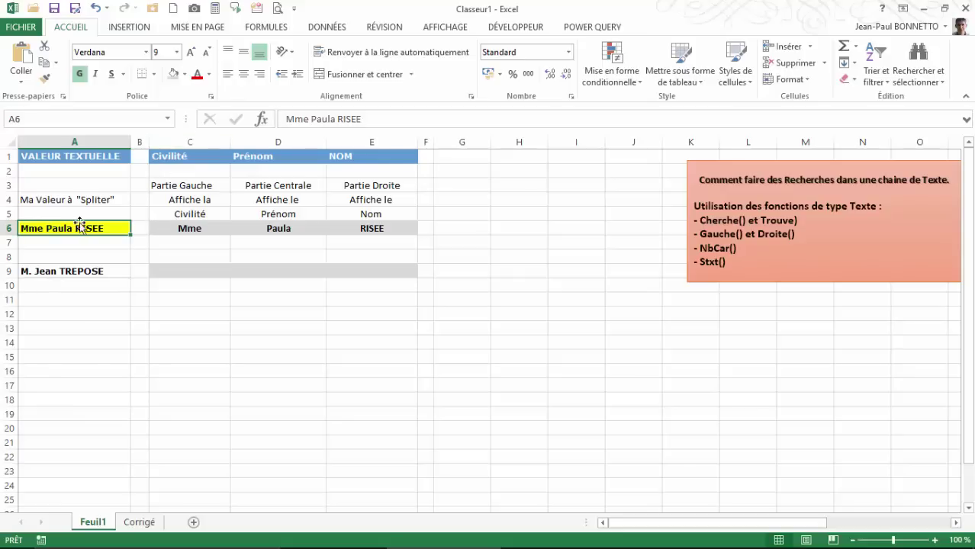
{"action": "left_click", "coordinate": [187, 190]}
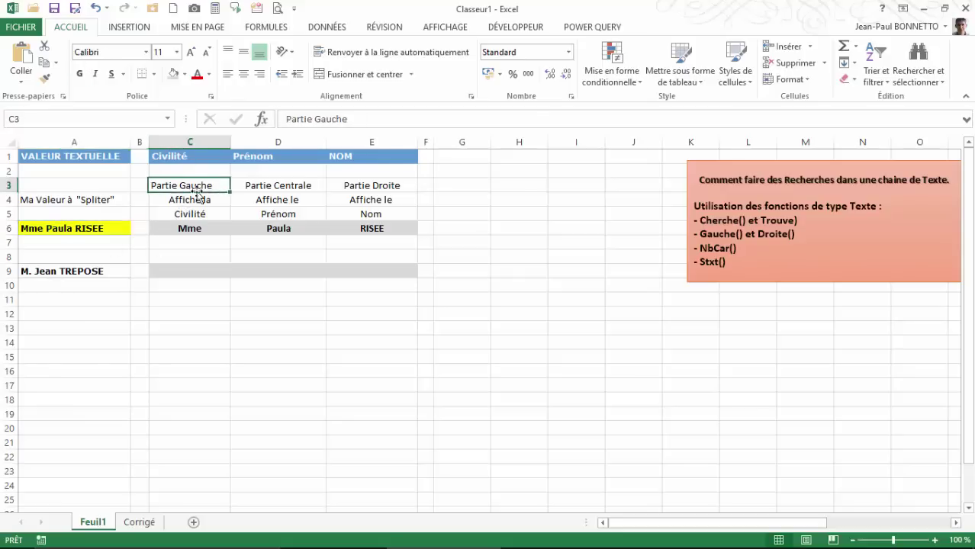
{"action": "left_click", "coordinate": [278, 187]}
{"action": "left_click", "coordinate": [372, 188]}
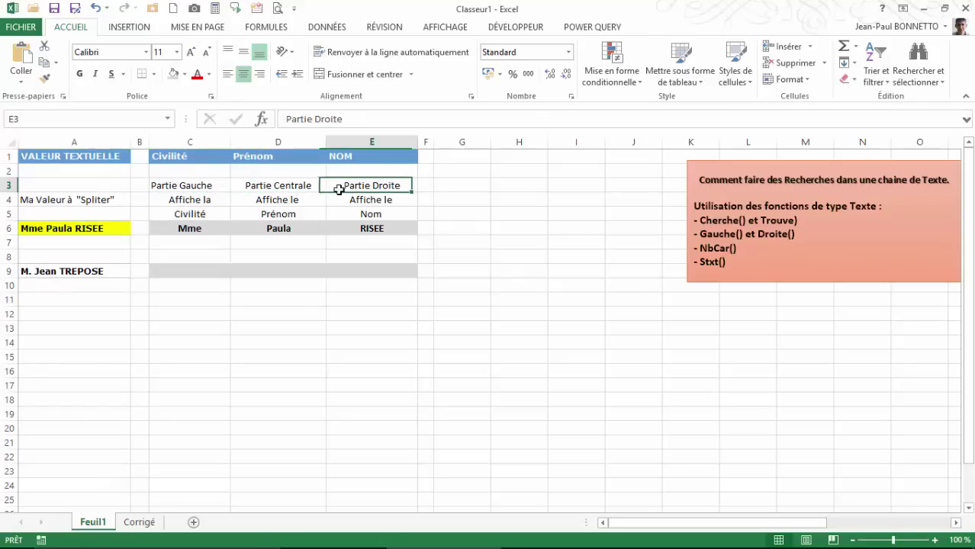
{"action": "left_click", "coordinate": [212, 184]}
{"action": "left_click", "coordinate": [243, 77]}
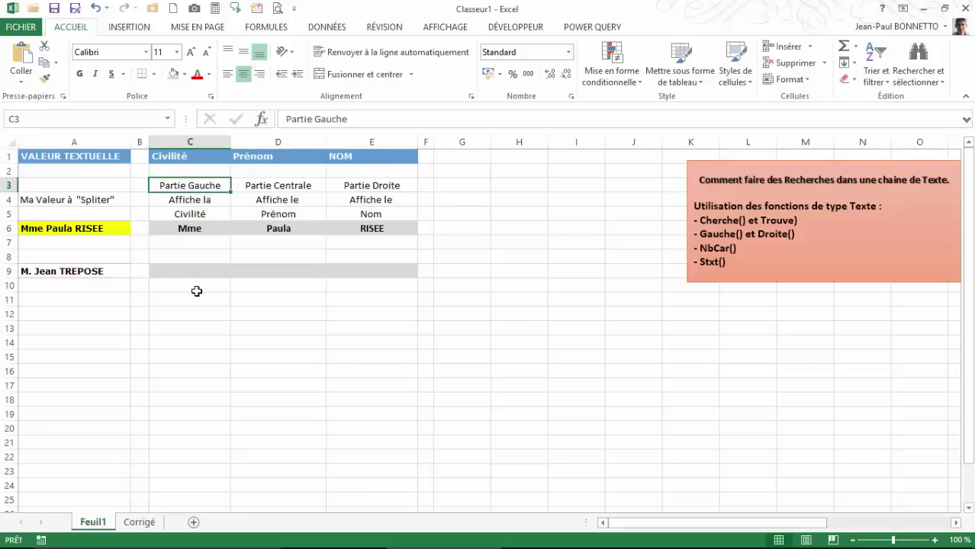
Enter the formula =CHERCHE(" ";A9) in C12 to locate the first space in the full name in A9.
{"action": "left_click", "coordinate": [83, 271]}
{"action": "left_click", "coordinate": [178, 274]}
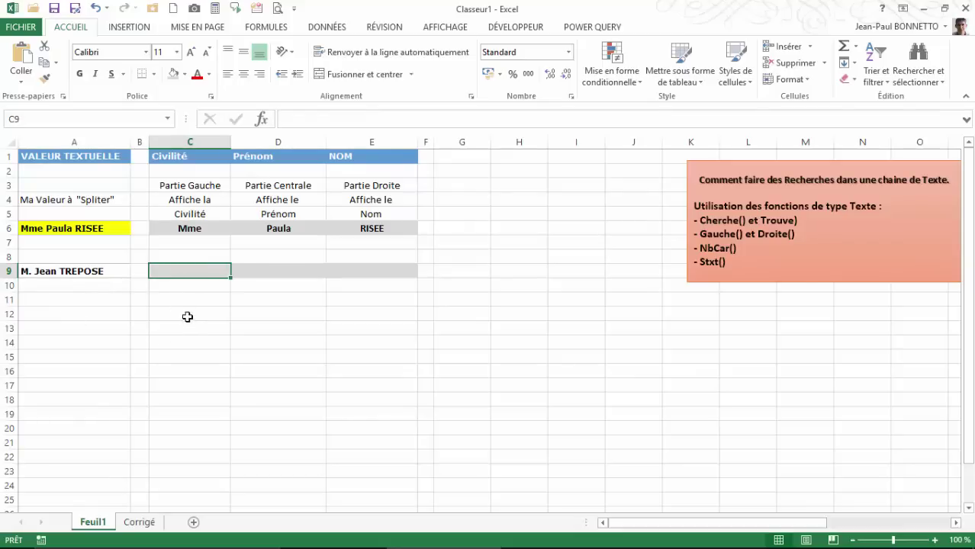
{"action": "left_click", "coordinate": [188, 316]}
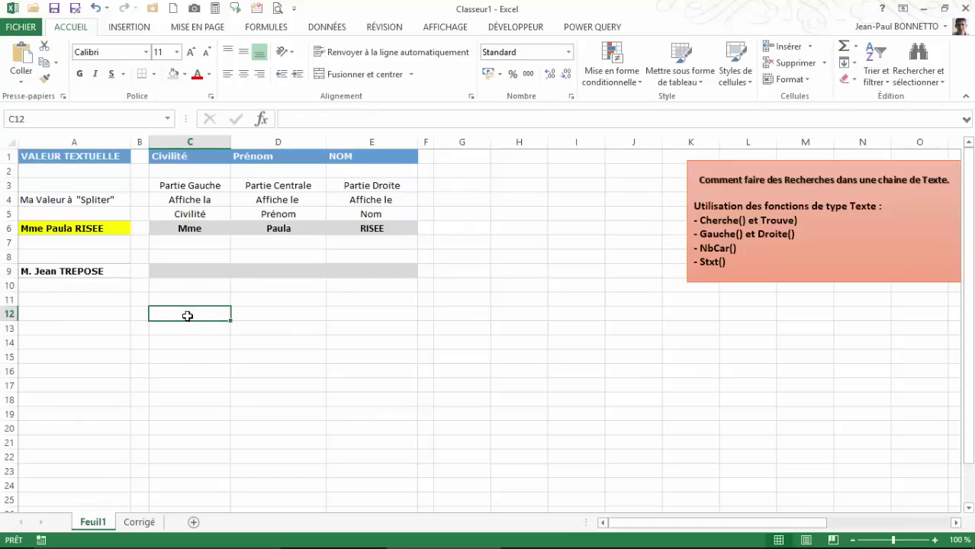
{"action": "left_click", "coordinate": [57, 273]}
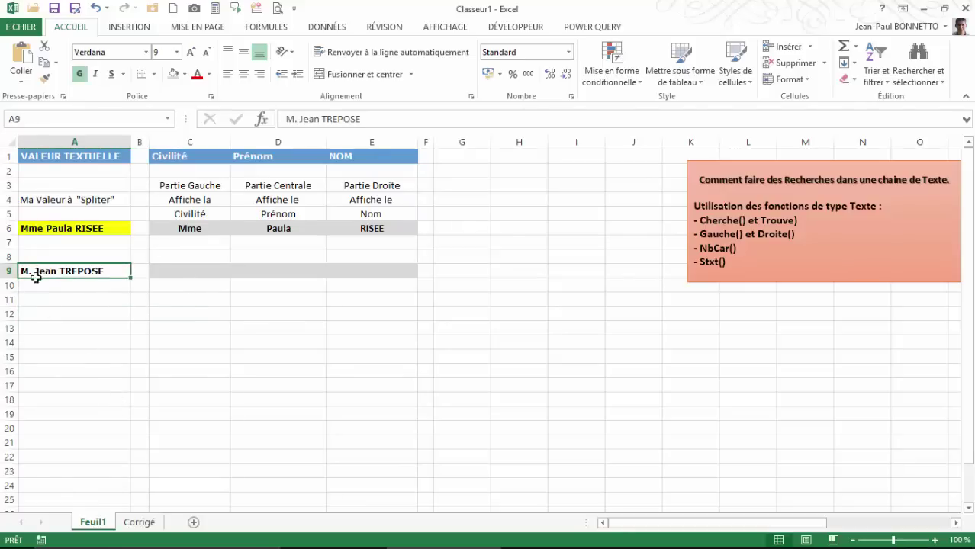
{"action": "left_click", "coordinate": [187, 313]}
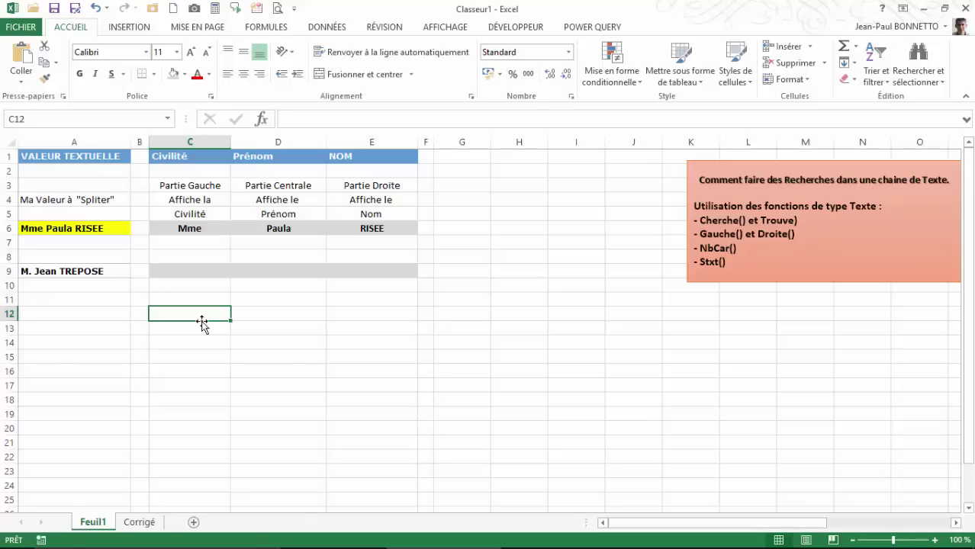
{"action": "type", "text": "=cher"}
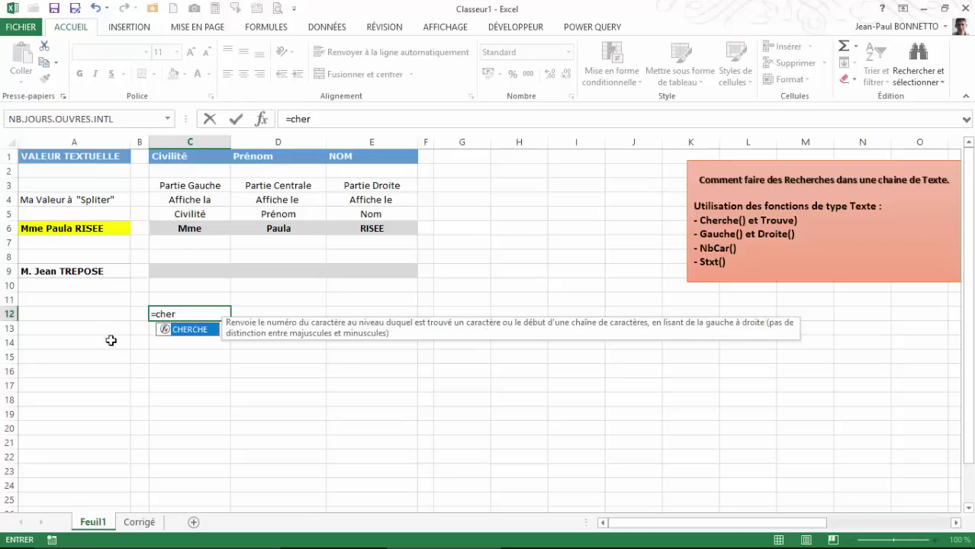
{"action": "double_click", "coordinate": [177, 330]}
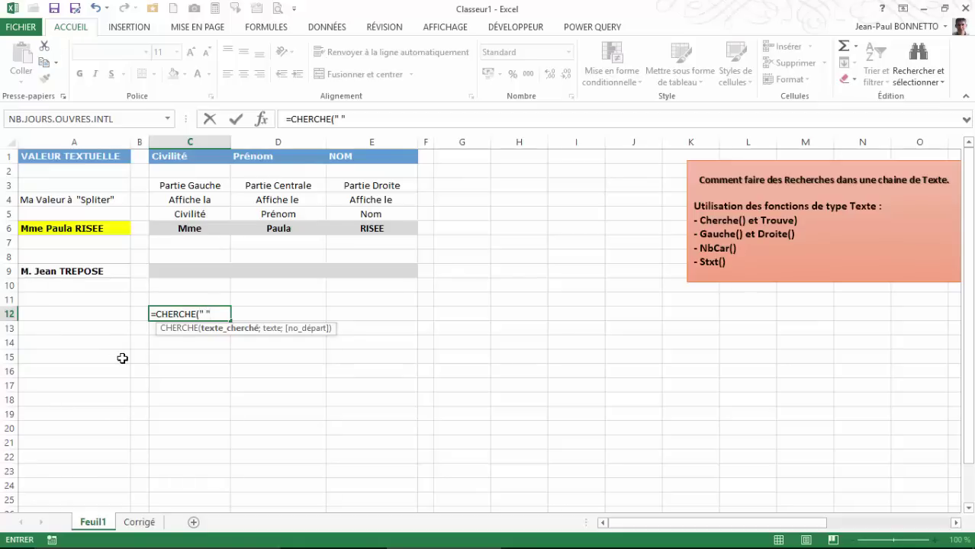
{"action": "type", "text": ";"}
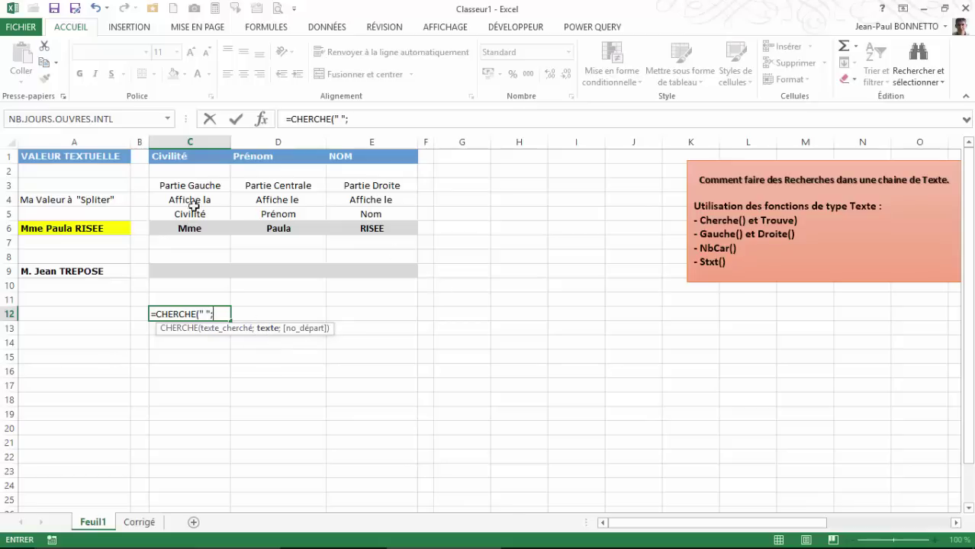
{"action": "left_click", "coordinate": [32, 271]}
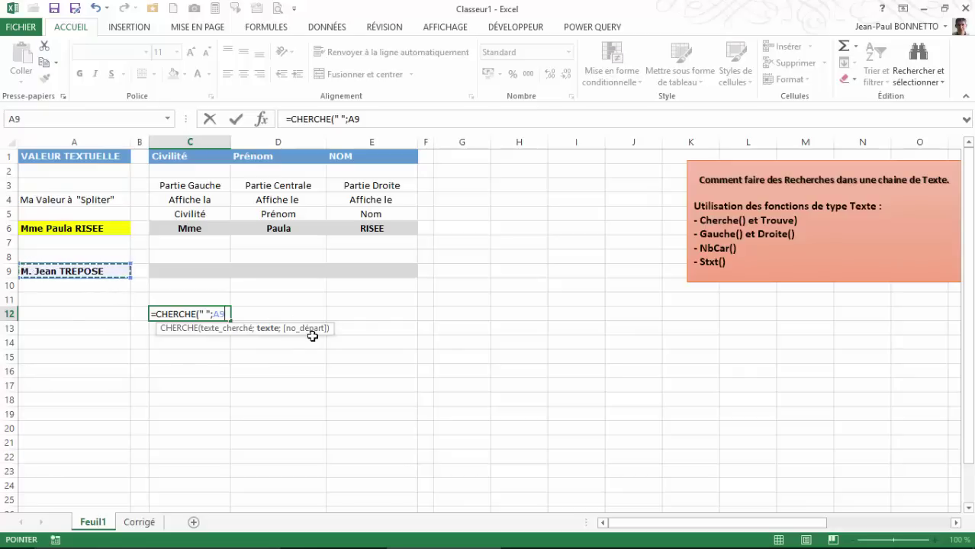
{"action": "type", "text": ")"}
{"action": "key", "text": "Return"}
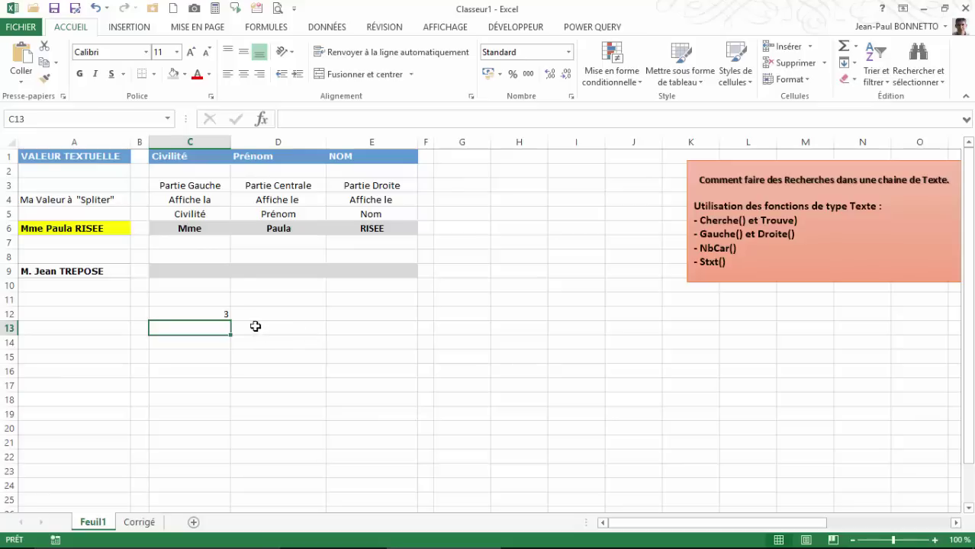
Change the title in A9 to "Mme" and check how the search formula in C12 responds.
{"action": "left_click", "coordinate": [210, 312]}
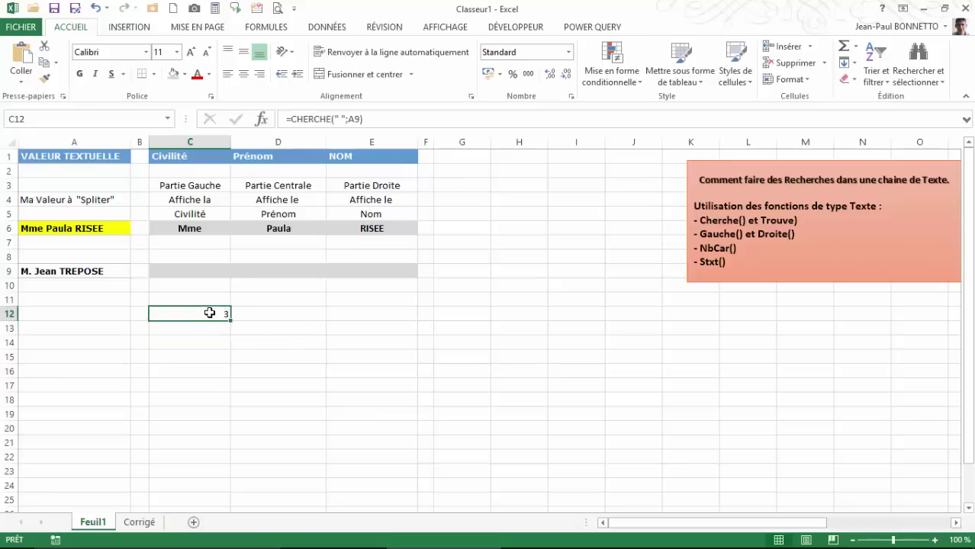
{"action": "left_click", "coordinate": [19, 271]}
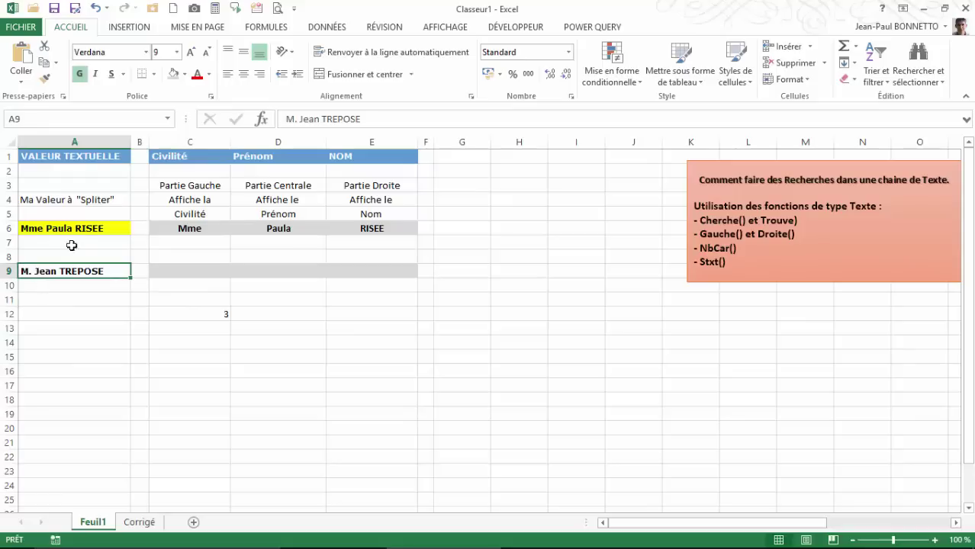
{"action": "left_click", "coordinate": [296, 119]}
{"action": "type", "text": "me"}
{"action": "key", "text": "Delete"}
{"action": "key", "text": "Return"}
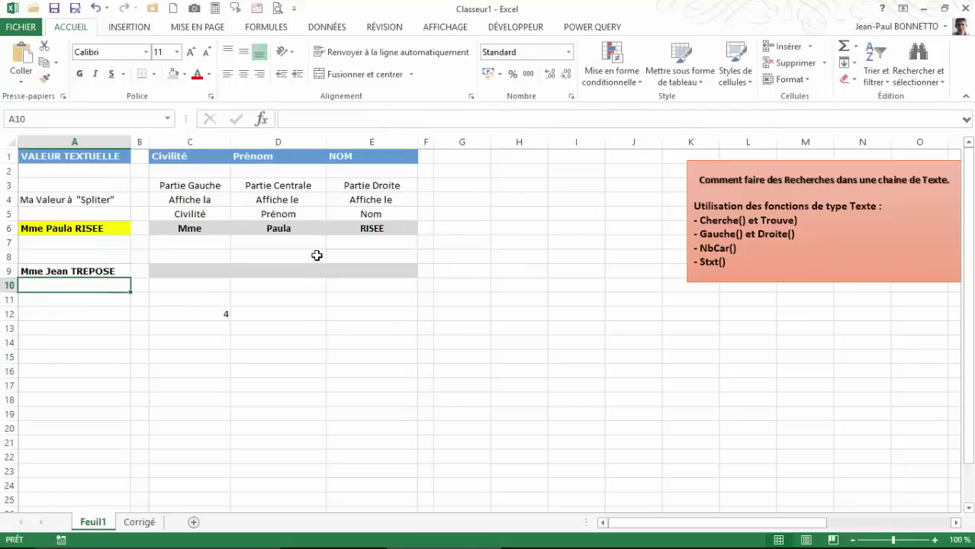
{"action": "left_click", "coordinate": [215, 315]}
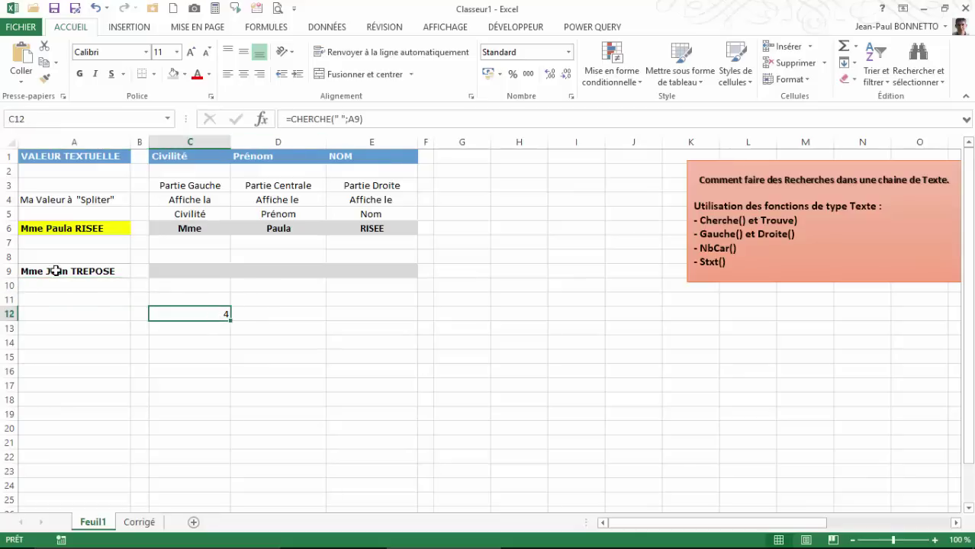
Change the title in A9 to "Mlle" and check the search formula in C12 again.
{"action": "left_click", "coordinate": [59, 270]}
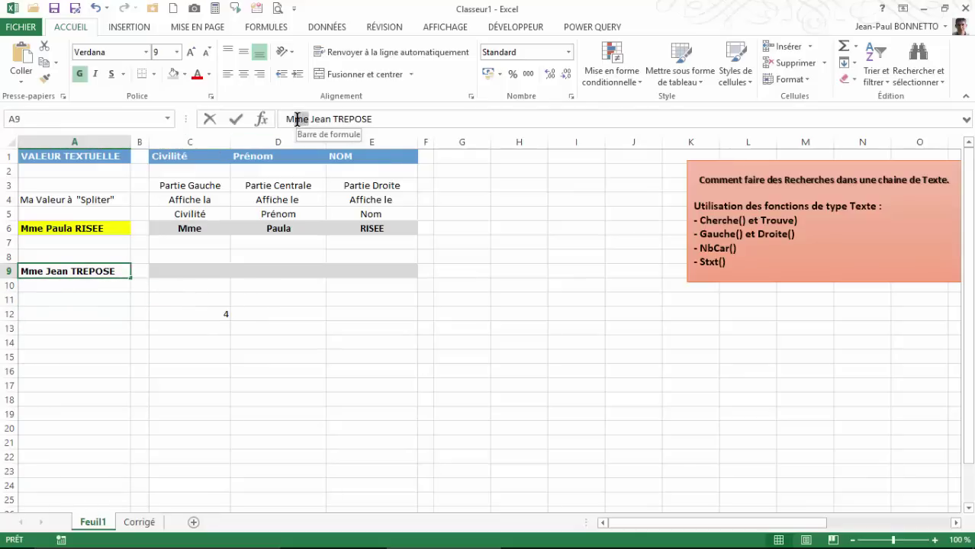
{"action": "left_click_drag", "start_coordinate": [309, 119], "coordinate": [296, 120]}
{"action": "type", "text": "lle"}
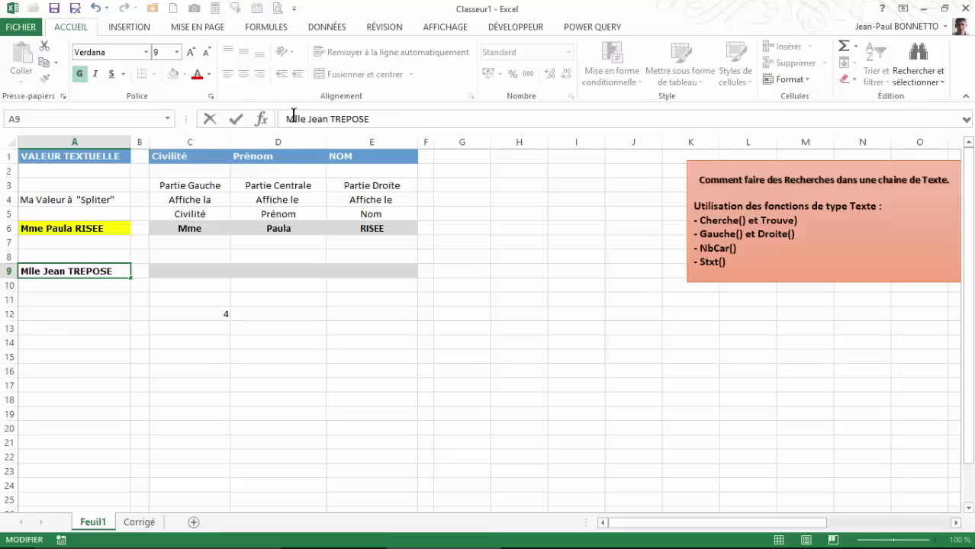
{"action": "key", "text": "Return"}
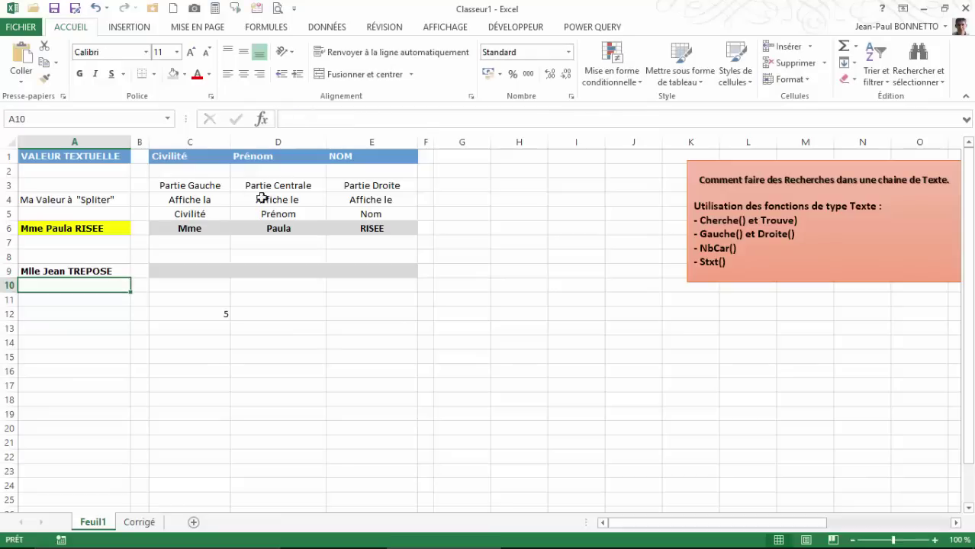
{"action": "left_click", "coordinate": [221, 315]}
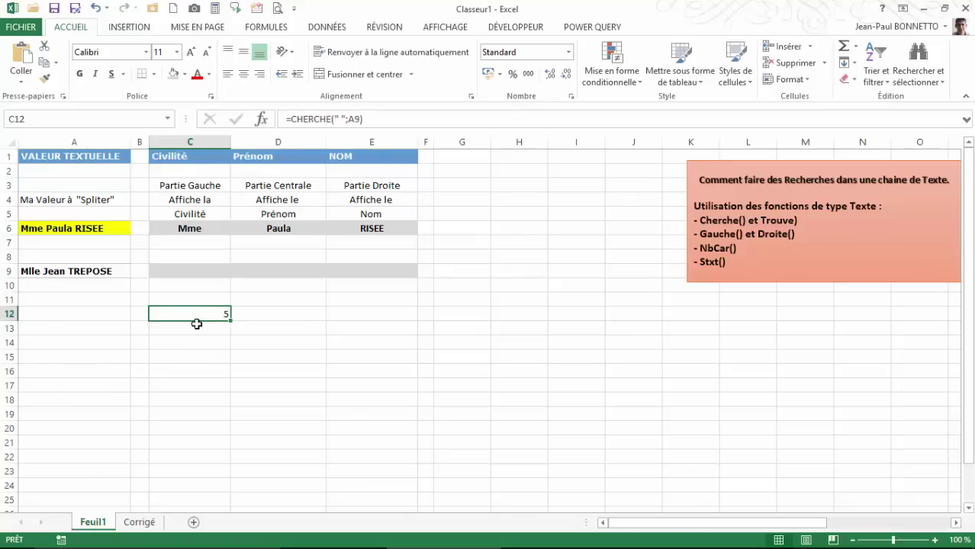
{"action": "left_click", "coordinate": [216, 332]}
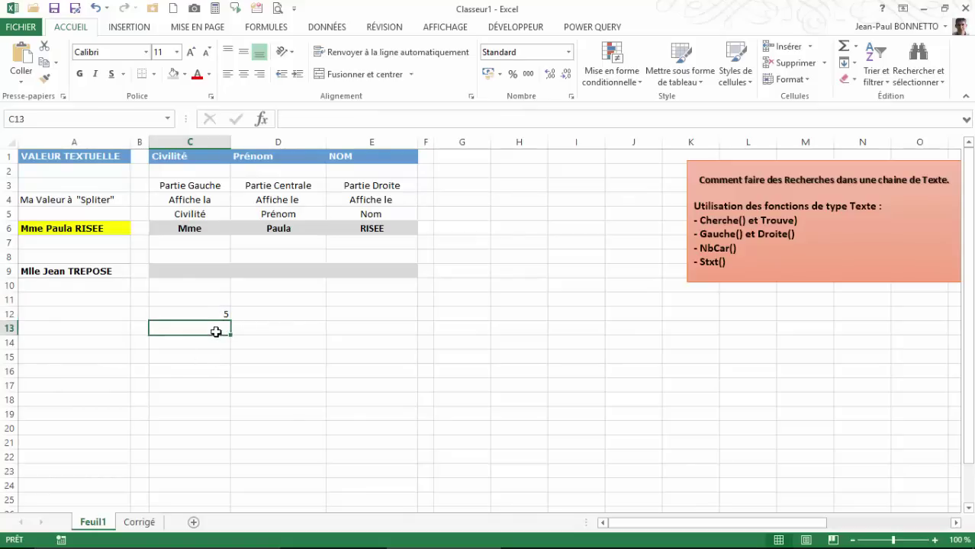
Change the title in A9 to "M." and check how the search formula in C12 responds.
{"action": "left_click", "coordinate": [192, 228]}
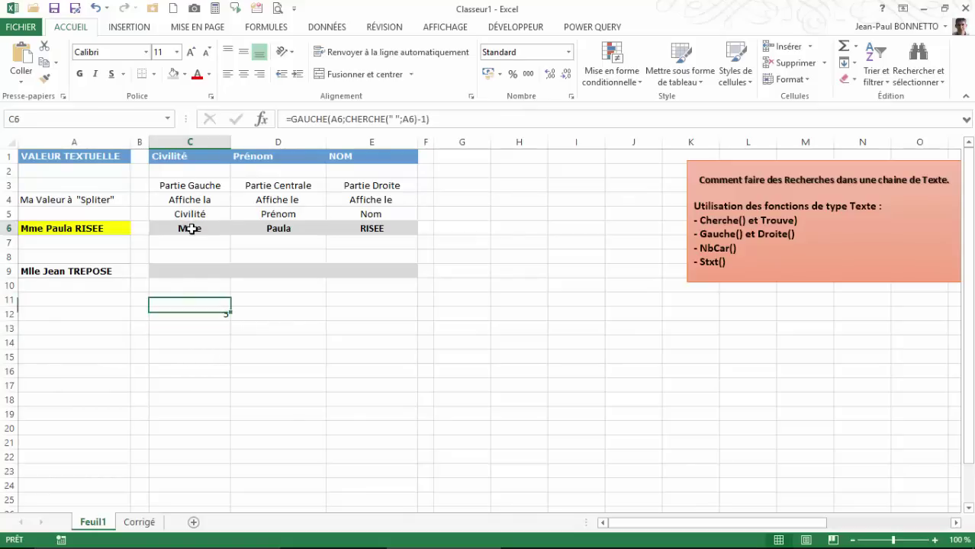
{"action": "left_click", "coordinate": [37, 276]}
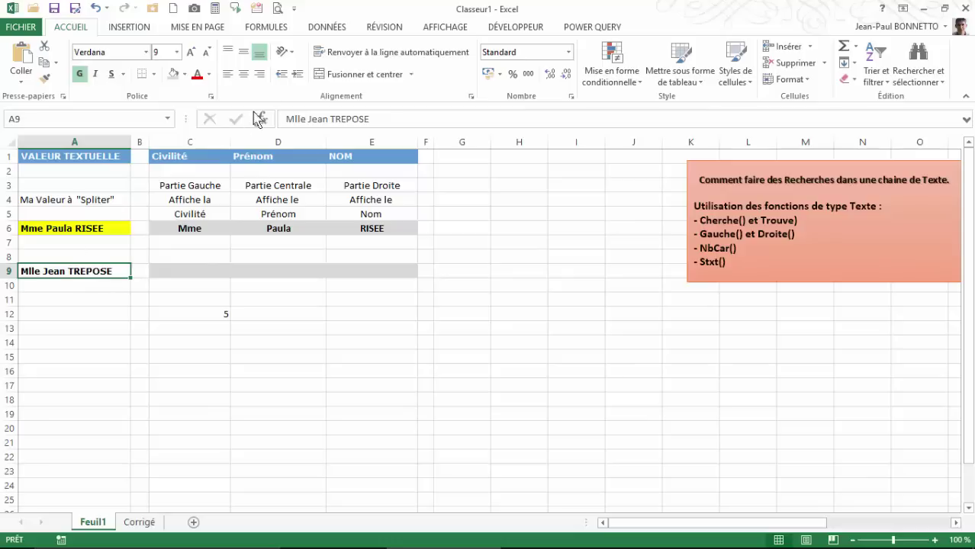
{"action": "left_click", "coordinate": [295, 118]}
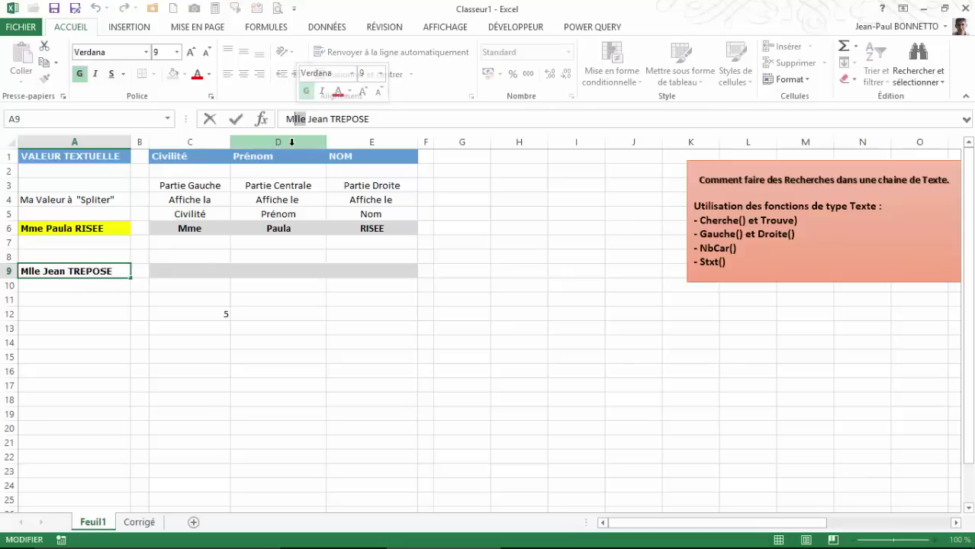
{"action": "key", "text": "Delete"}
{"action": "key", "text": "Delete"}
{"action": "key", "text": "Delete"}
{"action": "type", "text": "."}
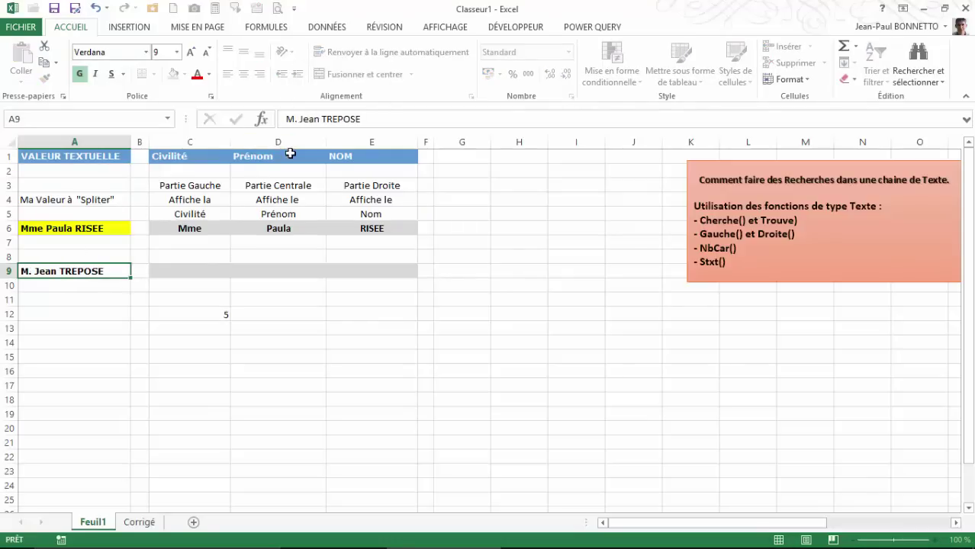
{"action": "key", "text": "Return"}
{"action": "left_click", "coordinate": [206, 312]}
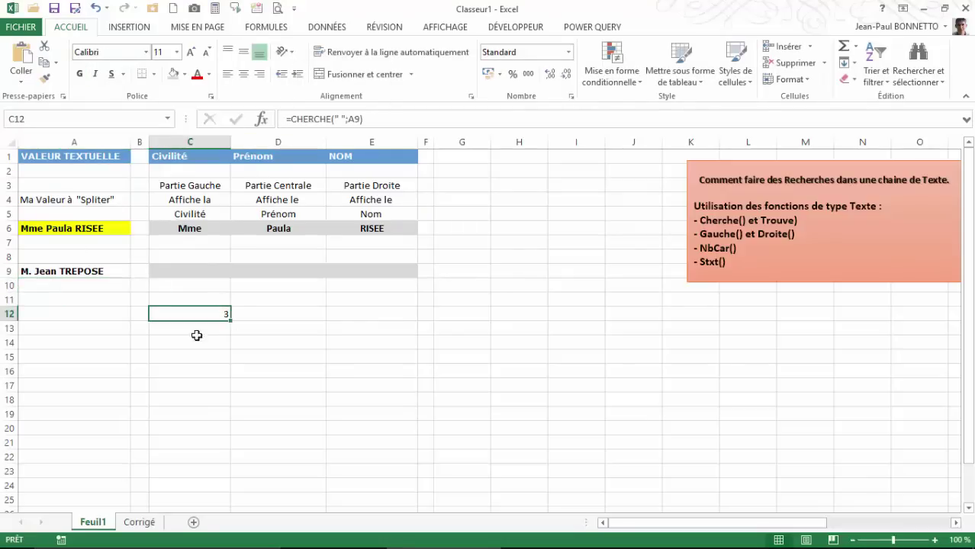
{"action": "left_click", "coordinate": [194, 329]}
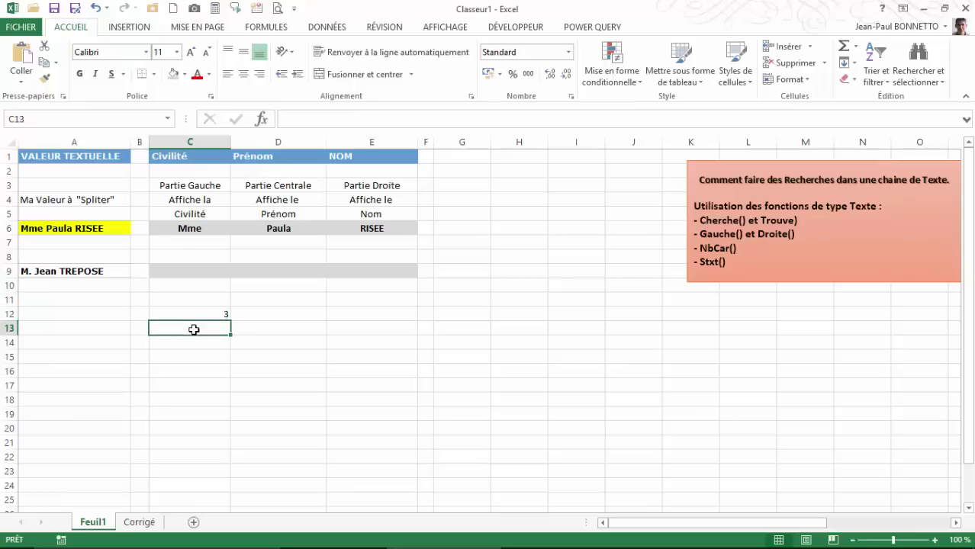
Compare the search formula in C12 with the full name in A9.
{"action": "left_click", "coordinate": [208, 314]}
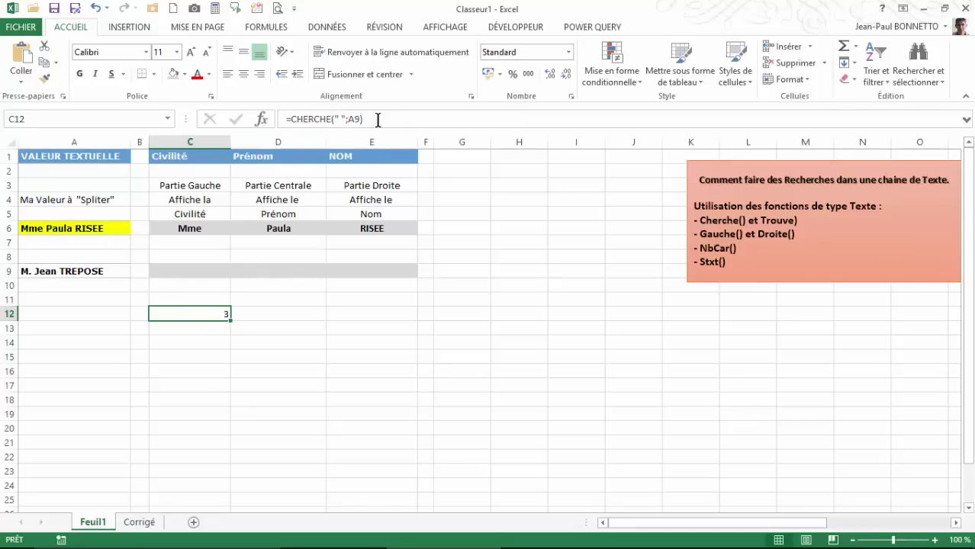
{"action": "left_click", "coordinate": [194, 329]}
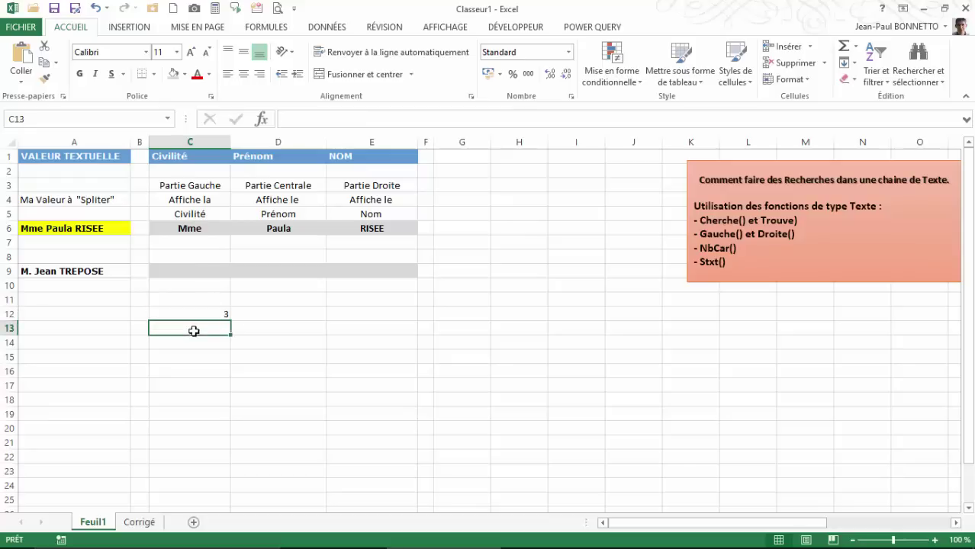
{"action": "left_click", "coordinate": [63, 272]}
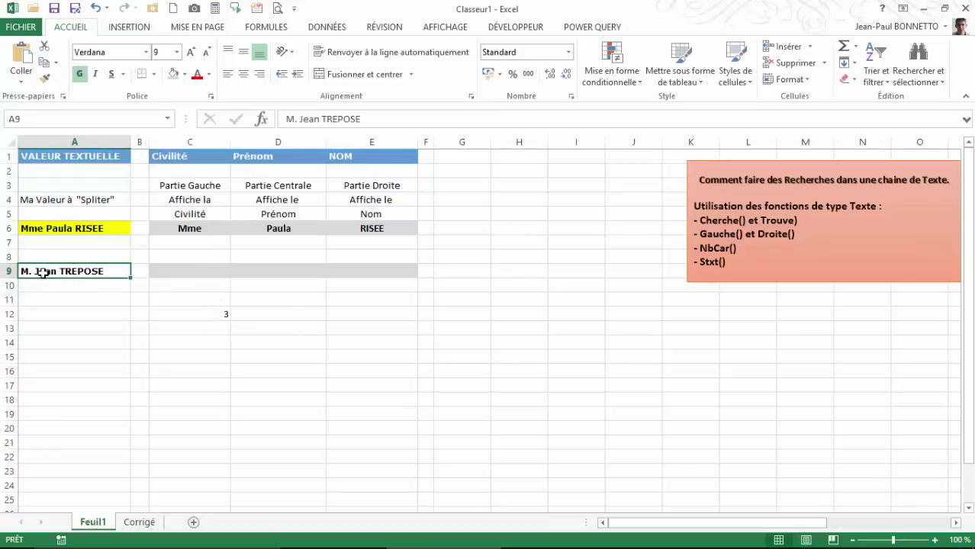
{"action": "left_click", "coordinate": [183, 328]}
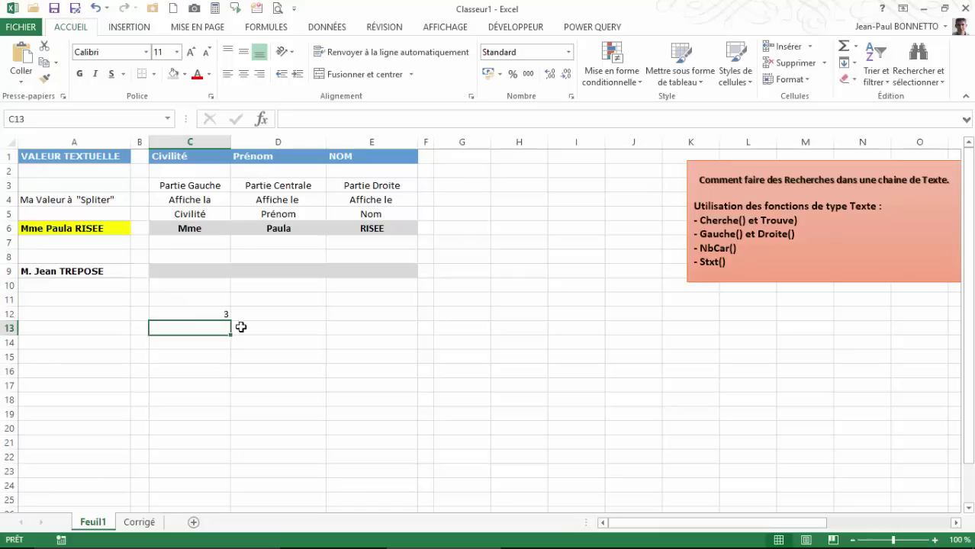
Enter the formula =FORMULETEXTE(C12) in D12 to display the search formula as text.
{"action": "left_click", "coordinate": [266, 313]}
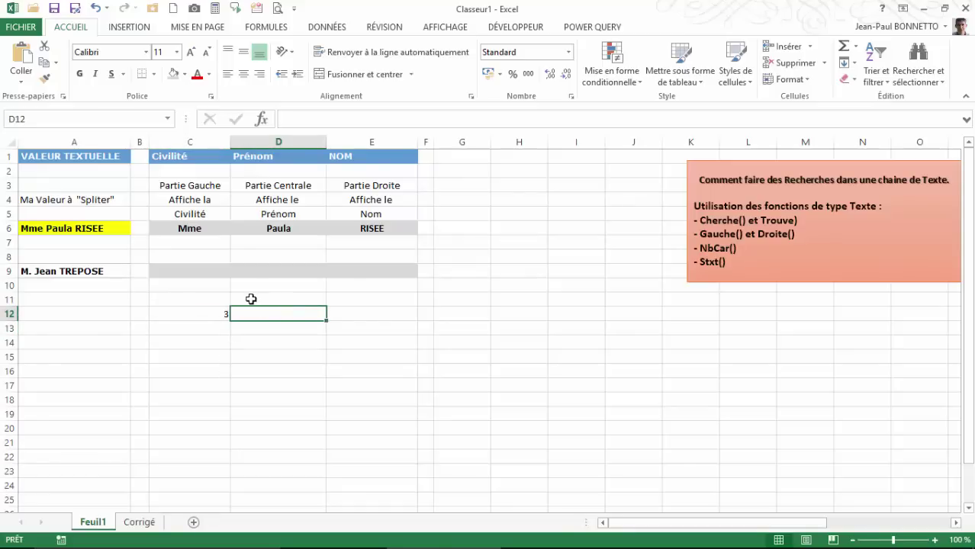
{"action": "type", "text": "=f"}
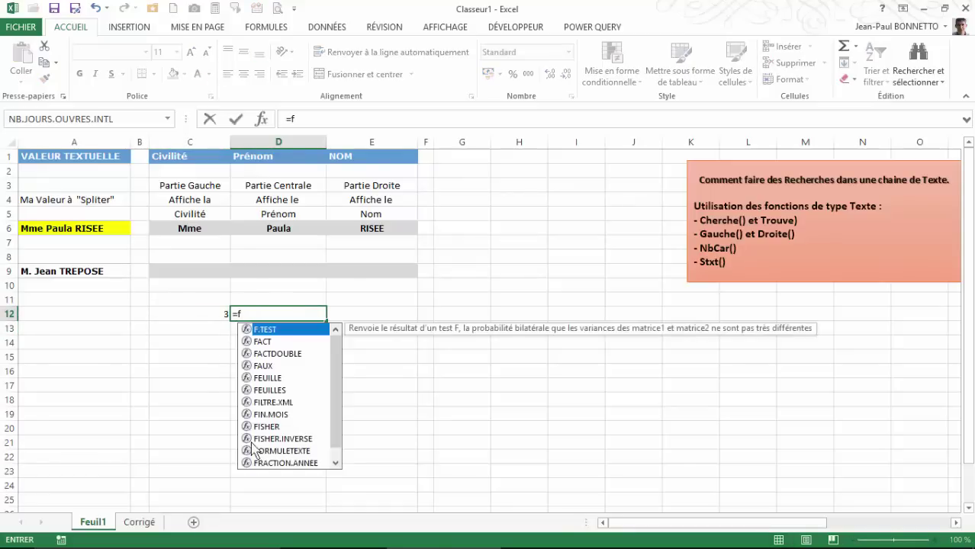
{"action": "double_click", "coordinate": [267, 450]}
{"action": "key", "text": "Return"}
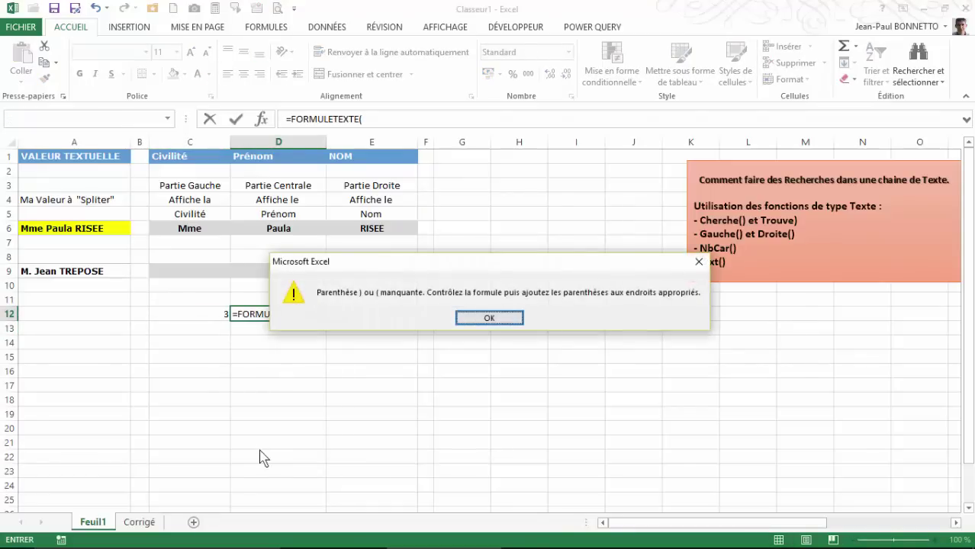
{"action": "left_click", "coordinate": [485, 319]}
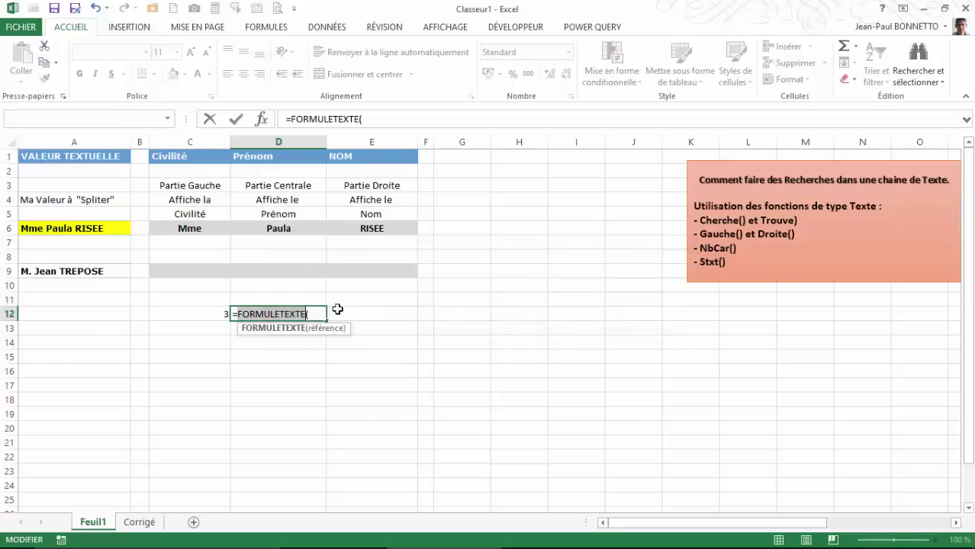
{"action": "left_click", "coordinate": [215, 313]}
{"action": "type", "text": ")"}
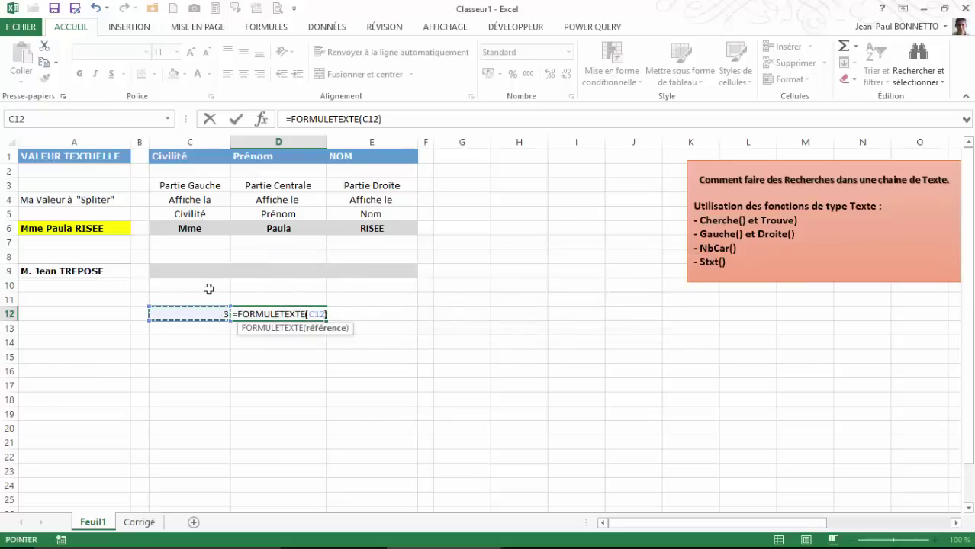
{"action": "key", "text": "Return"}
Format the formula text in D12 in red and bold.
{"action": "left_click", "coordinate": [245, 312]}
{"action": "left_click", "coordinate": [196, 74]}
{"action": "left_click", "coordinate": [80, 74]}
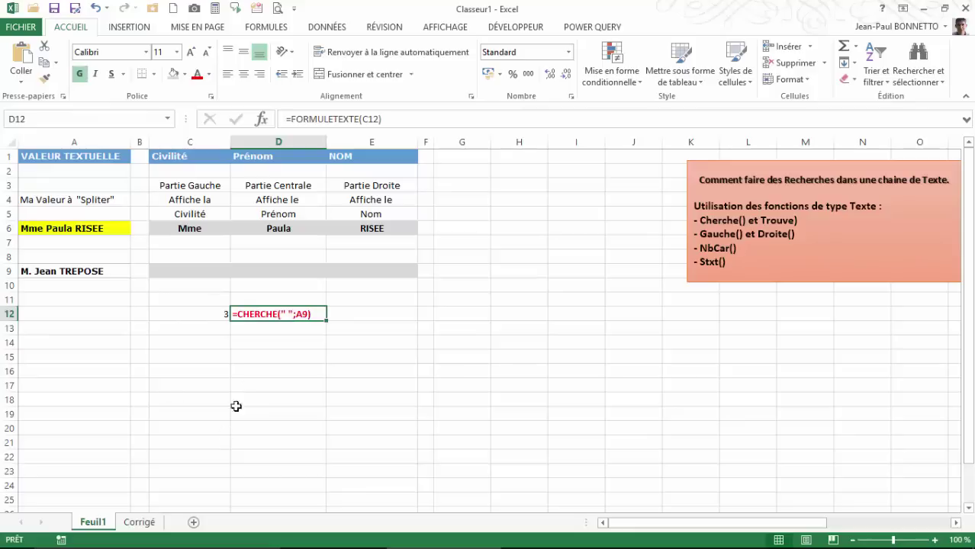
Enter the formula =GAUCHE(A9;2) in C13 to extract the first two characters of the full name.
{"action": "left_click", "coordinate": [215, 326]}
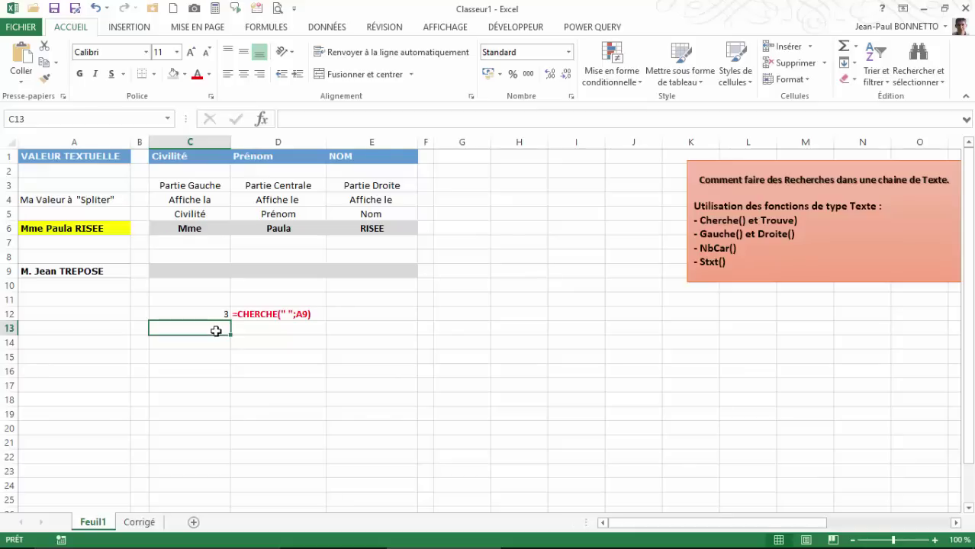
{"action": "type", "text": "=gauche"}
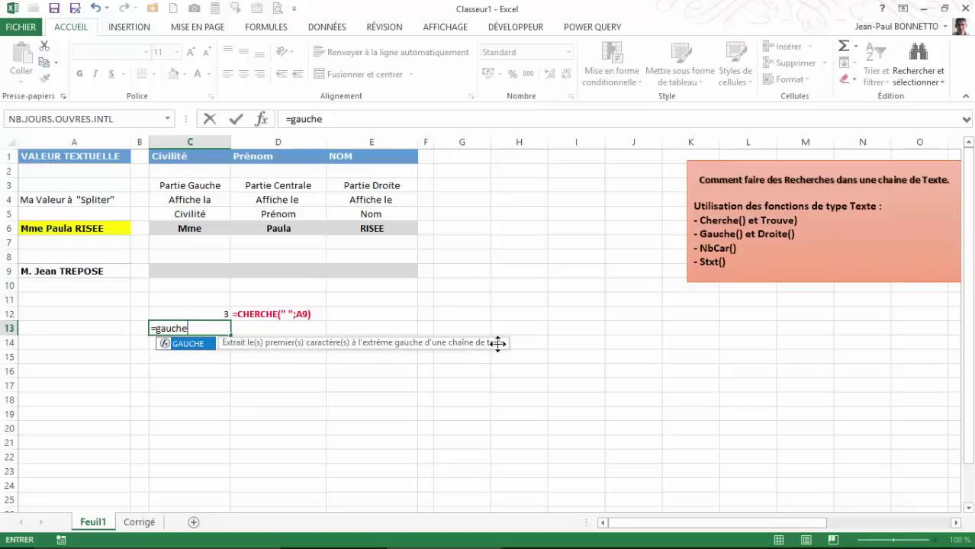
{"action": "type", "text": "("}
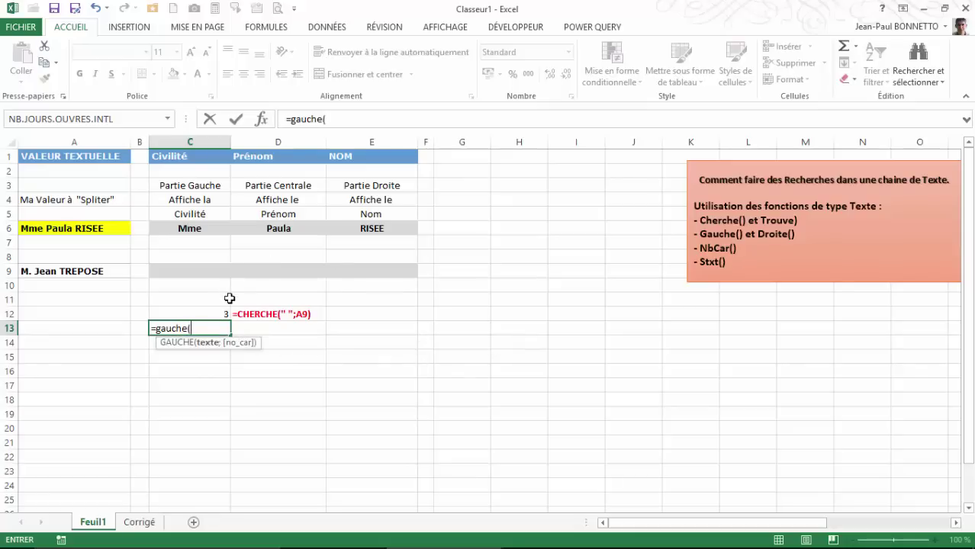
{"action": "left_click", "coordinate": [62, 271]}
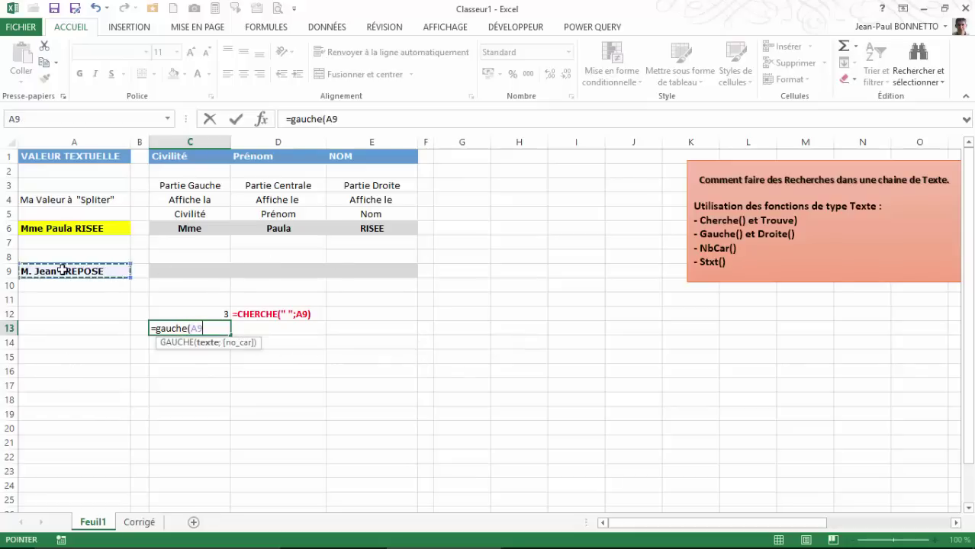
{"action": "type", "text": ";"}
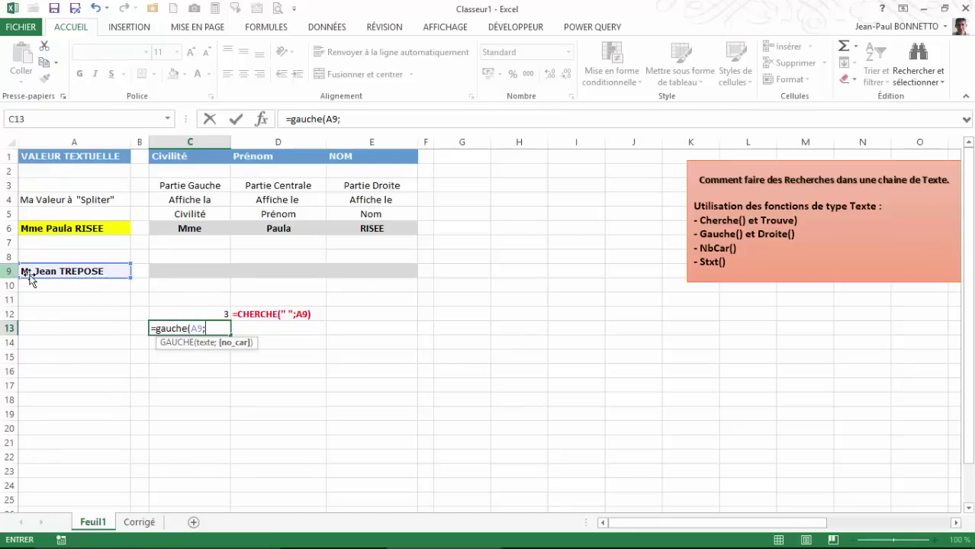
{"action": "type", "text": "2"}
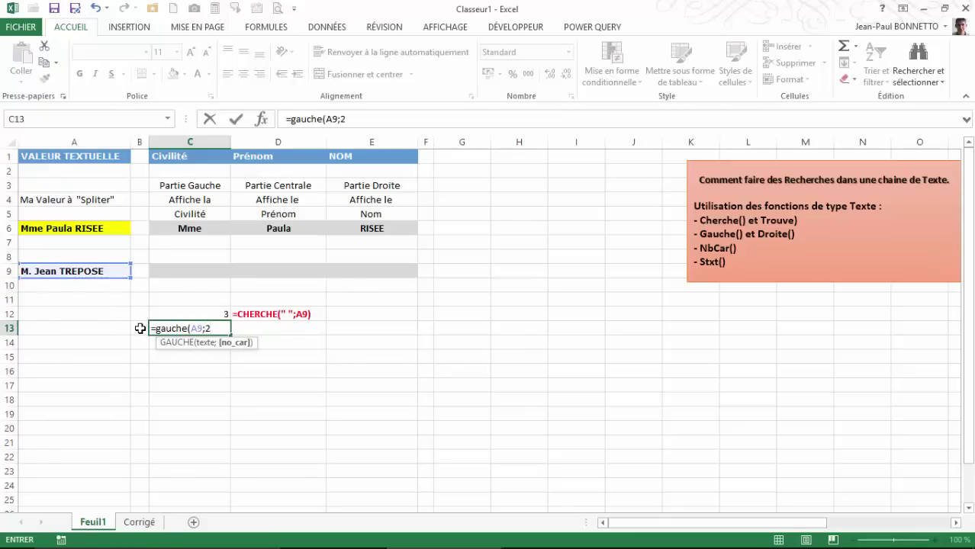
{"action": "key", "text": "Return"}
{"action": "left_click_drag", "start_coordinate": [155, 329], "coordinate": [162, 372]}
{"action": "left_click", "coordinate": [167, 332]}
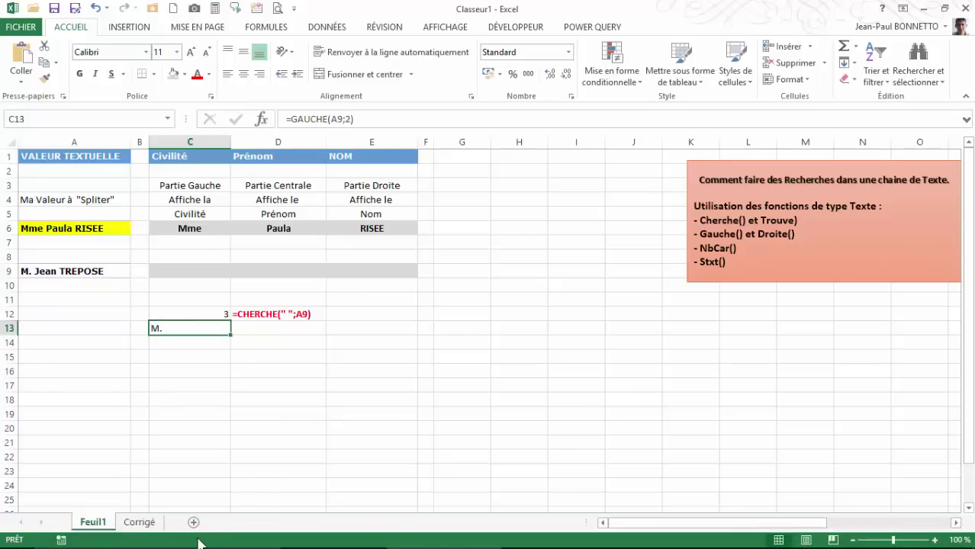
Change the title at the start of the full name in A9 to "Mme".
{"action": "left_click", "coordinate": [28, 271]}
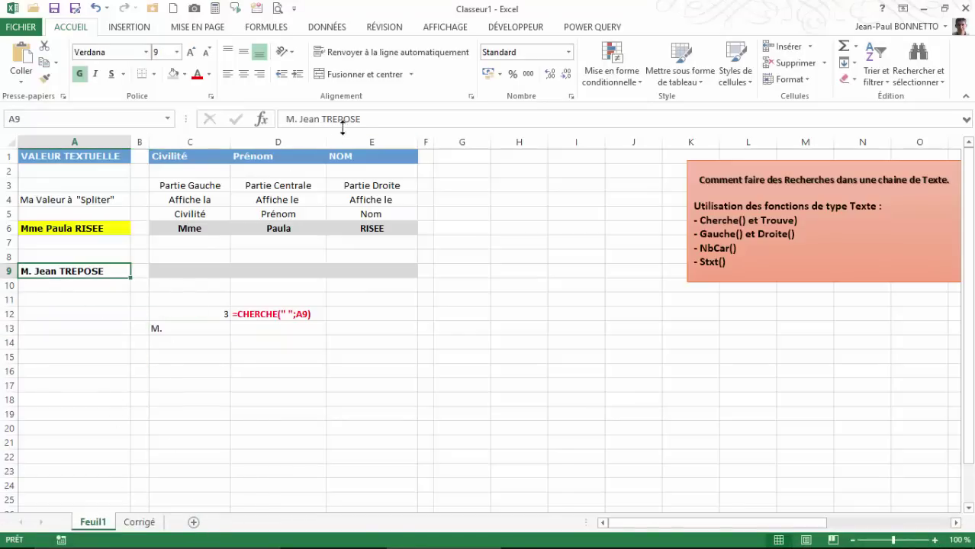
{"action": "double_click", "coordinate": [294, 120]}
{"action": "type", "text": "Mme"}
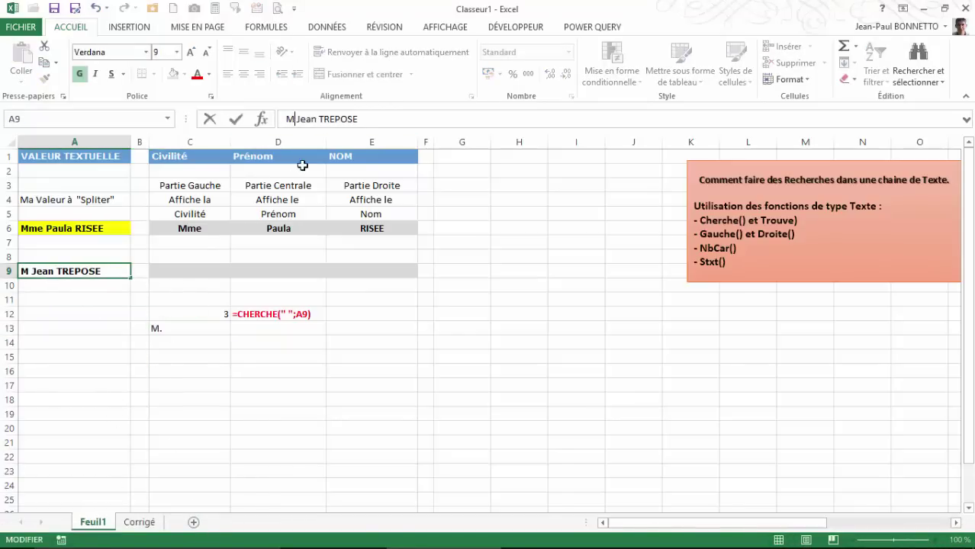
{"action": "key", "text": "Return"}
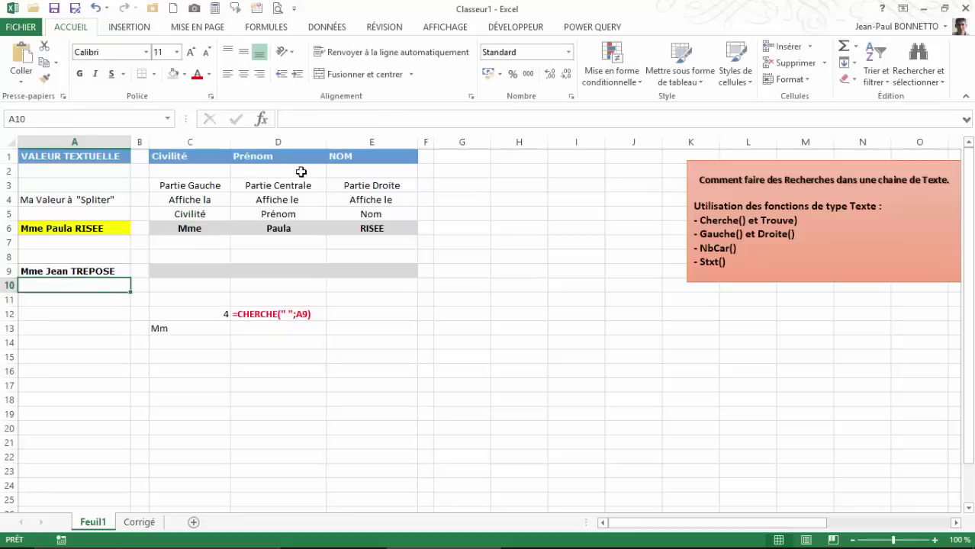
Set the number of characters extracted by the GAUCHE formula in C13 to 3.
{"action": "left_click", "coordinate": [169, 331]}
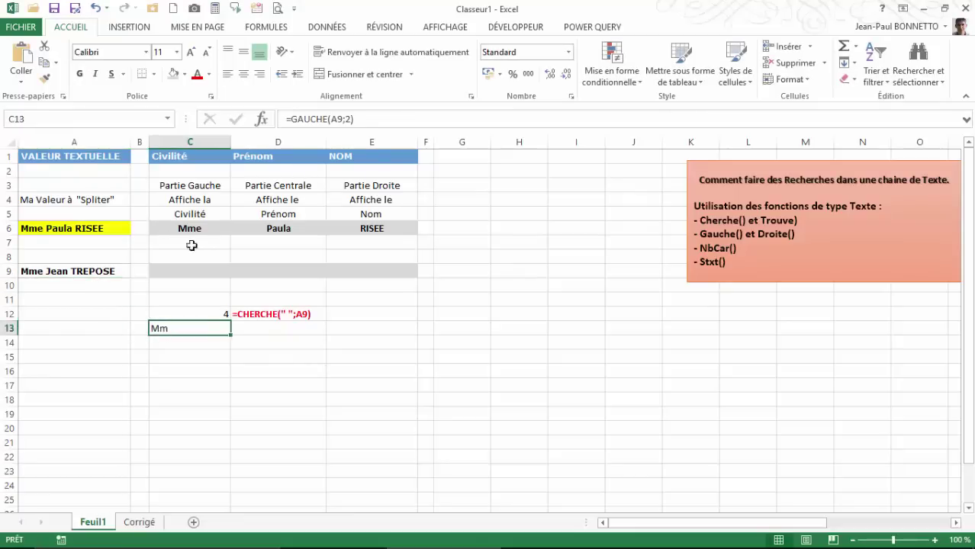
{"action": "left_click", "coordinate": [351, 119]}
{"action": "key", "text": "BackSpace"}
{"action": "type", "text": "3"}
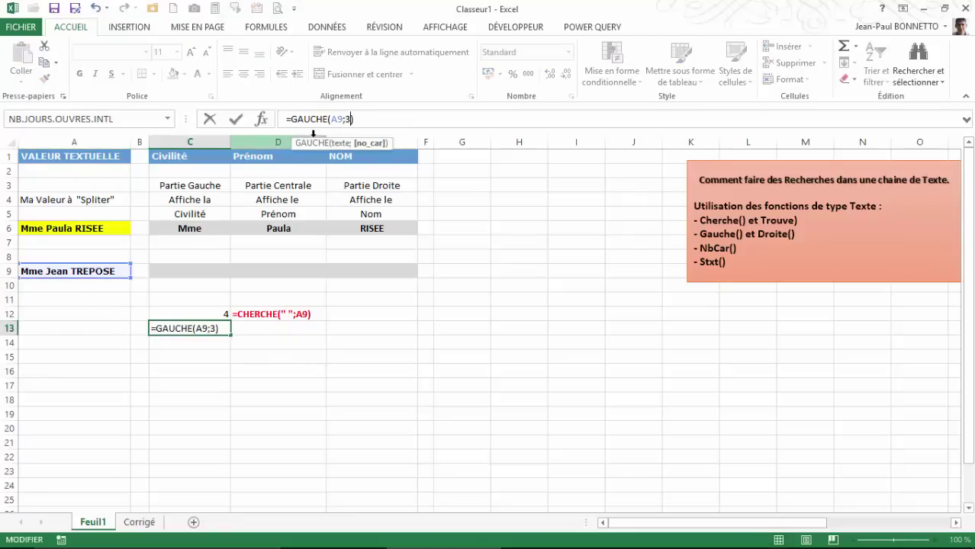
{"action": "key", "text": "Return"}
{"action": "left_click", "coordinate": [188, 330]}
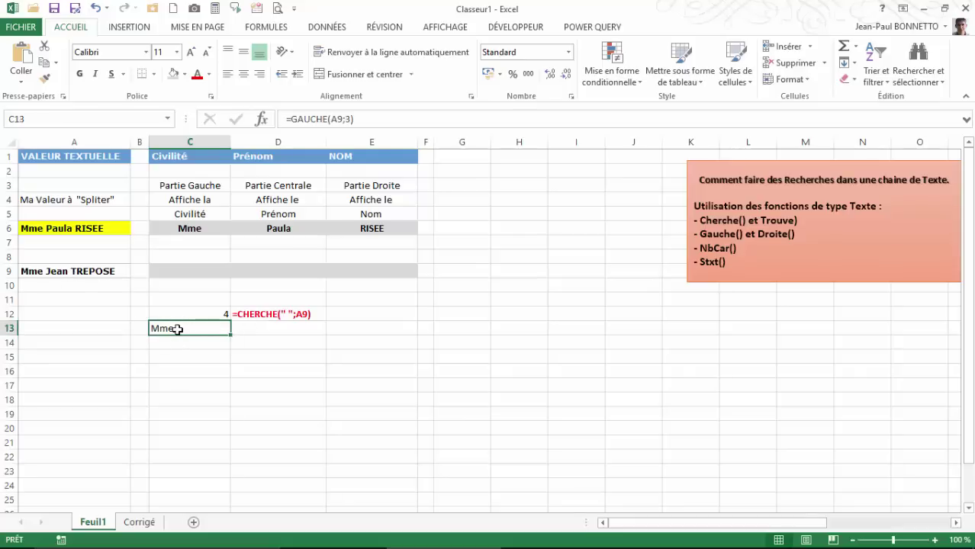
Copy the FORMULETEXTE formula from D12 down to D13 to display the formula of C13.
{"action": "left_click", "coordinate": [259, 329]}
{"action": "type", "text": "="}
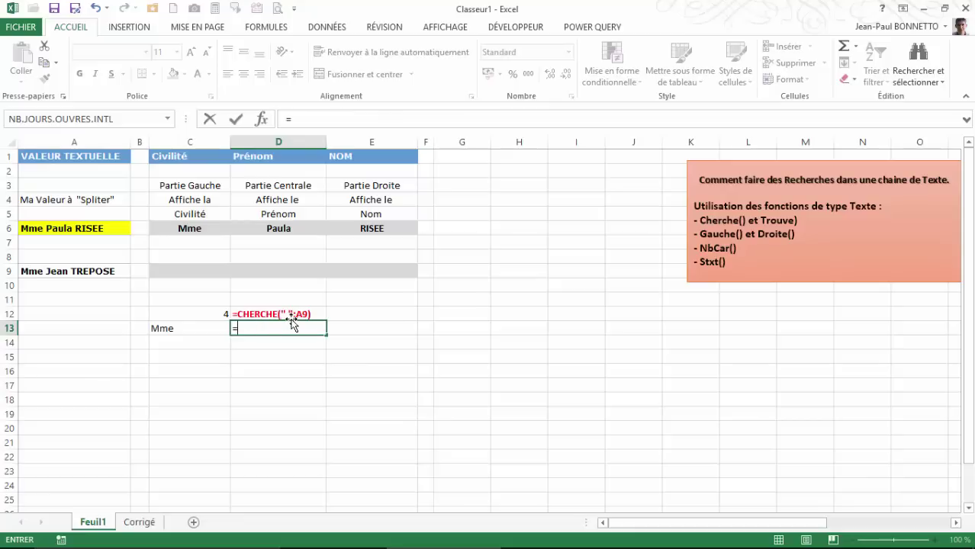
{"action": "key", "text": "Escape"}
{"action": "left_click", "coordinate": [315, 314]}
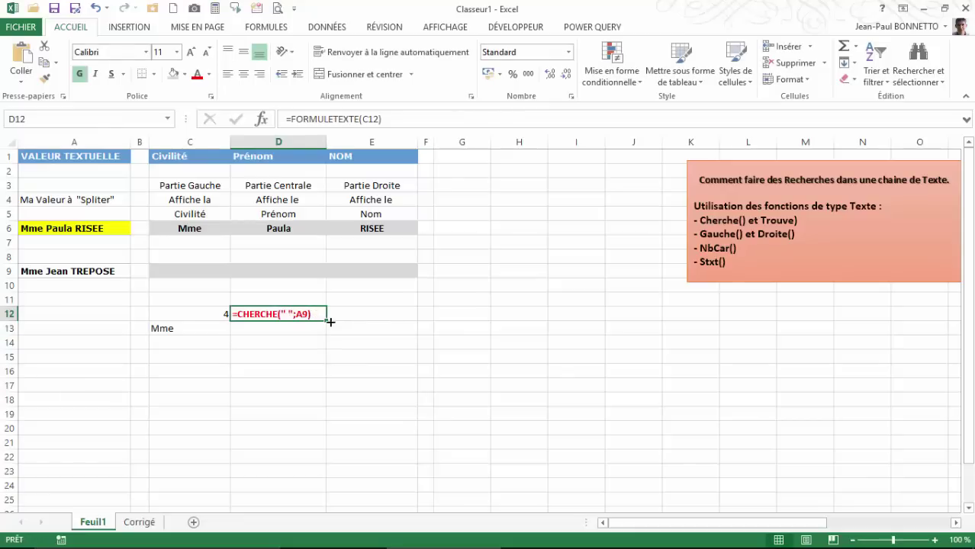
{"action": "left_click_drag", "start_coordinate": [326, 322], "coordinate": [305, 339]}
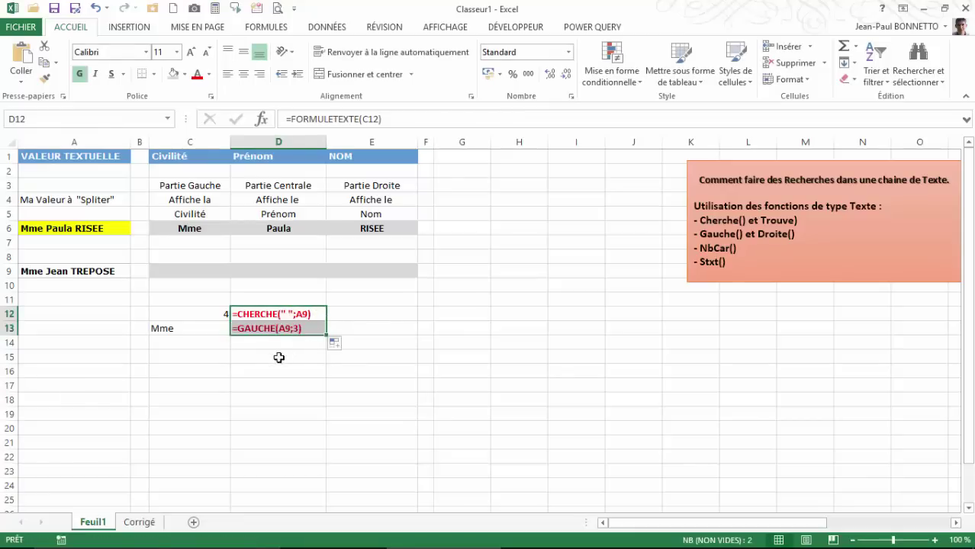
Review the formulas in C13, D12 and D13 and the model title formula in C6.
{"action": "left_click", "coordinate": [169, 332]}
{"action": "left_click", "coordinate": [265, 313]}
{"action": "left_click", "coordinate": [263, 330]}
{"action": "left_click", "coordinate": [190, 227]}
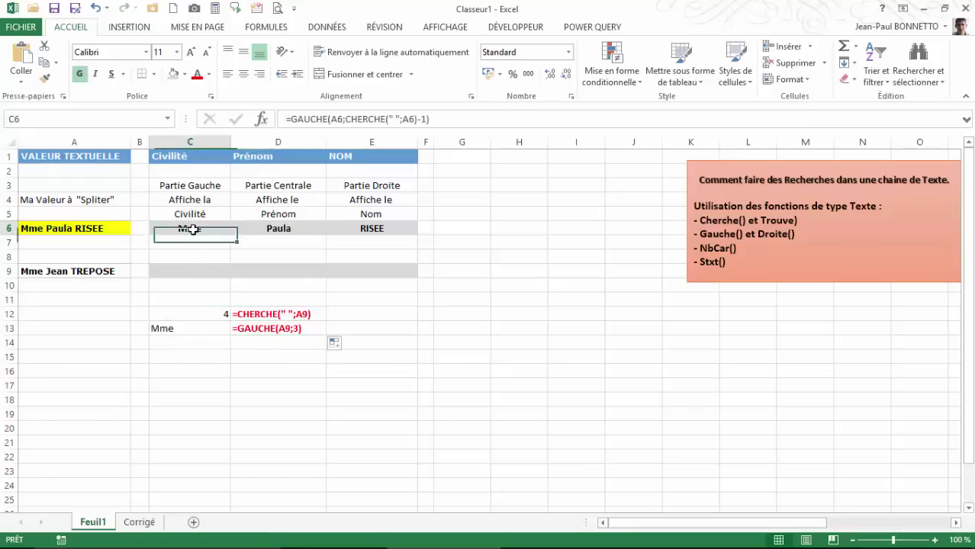
Enter the formula =GAUCHE(A9;CHERCHE(" ";A9)) in C9 to extract the title up to the first space.
{"action": "left_click", "coordinate": [203, 271]}
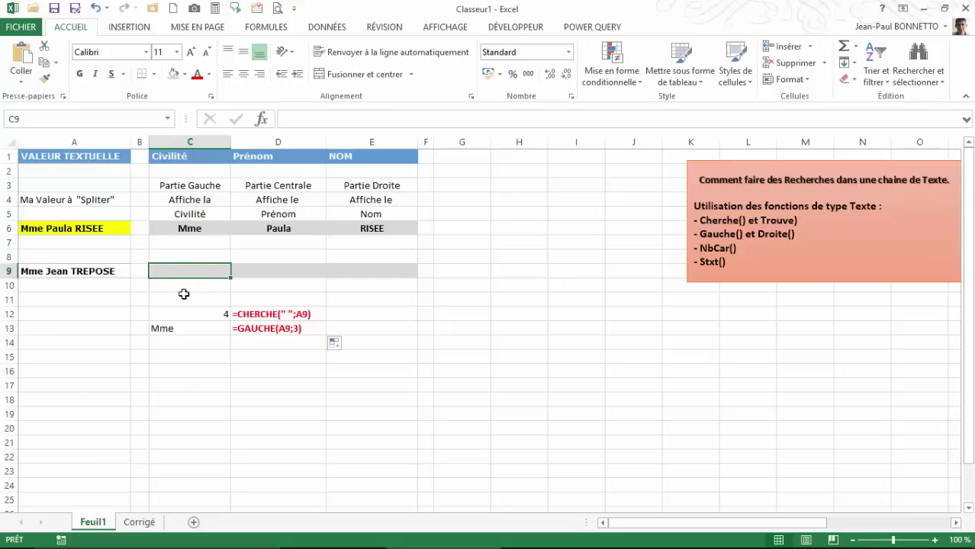
{"action": "type", "text": "=ga"}
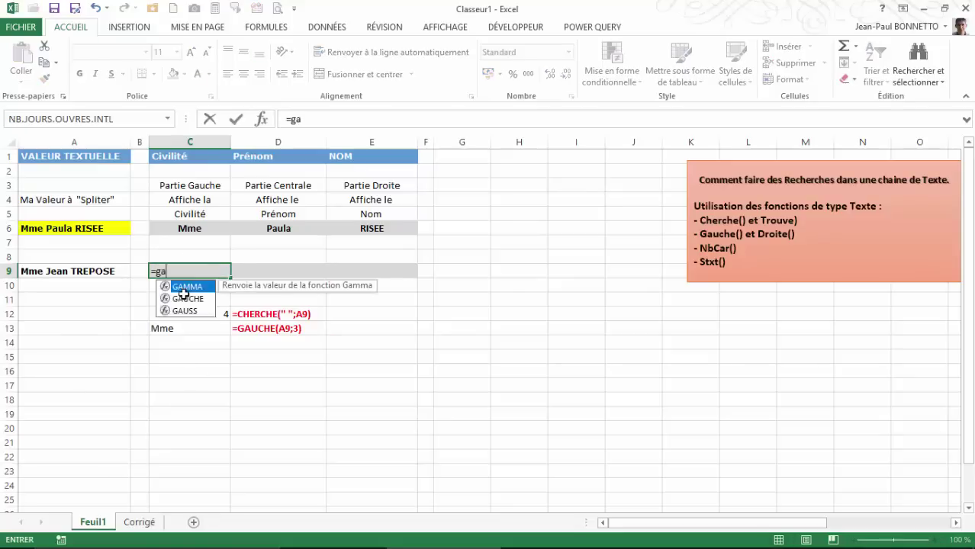
{"action": "type", "text": "uche"}
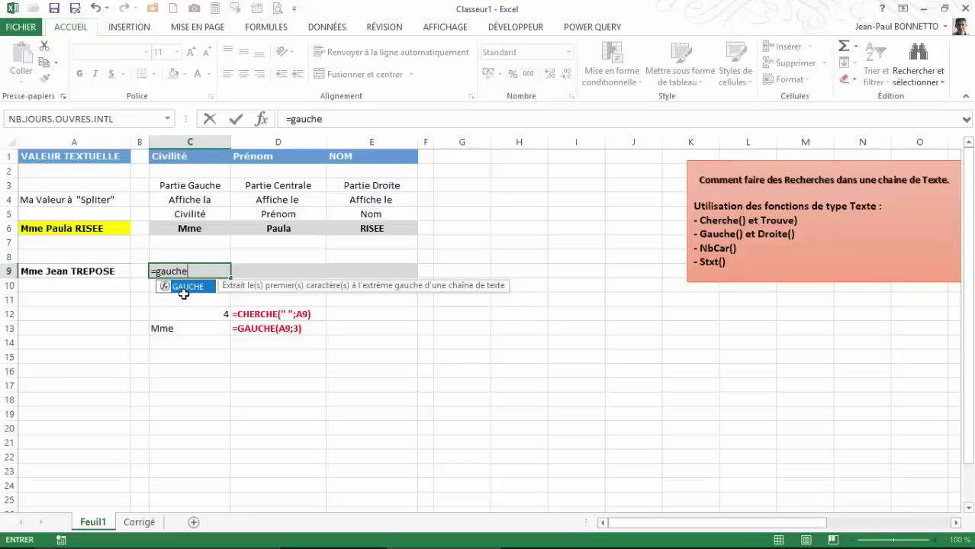
{"action": "type", "text": "("}
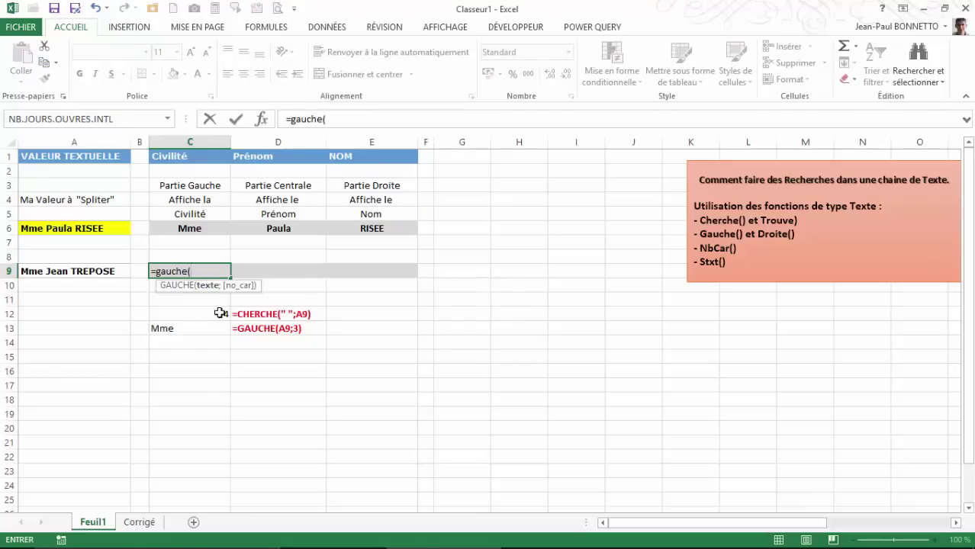
{"action": "left_click", "coordinate": [47, 271]}
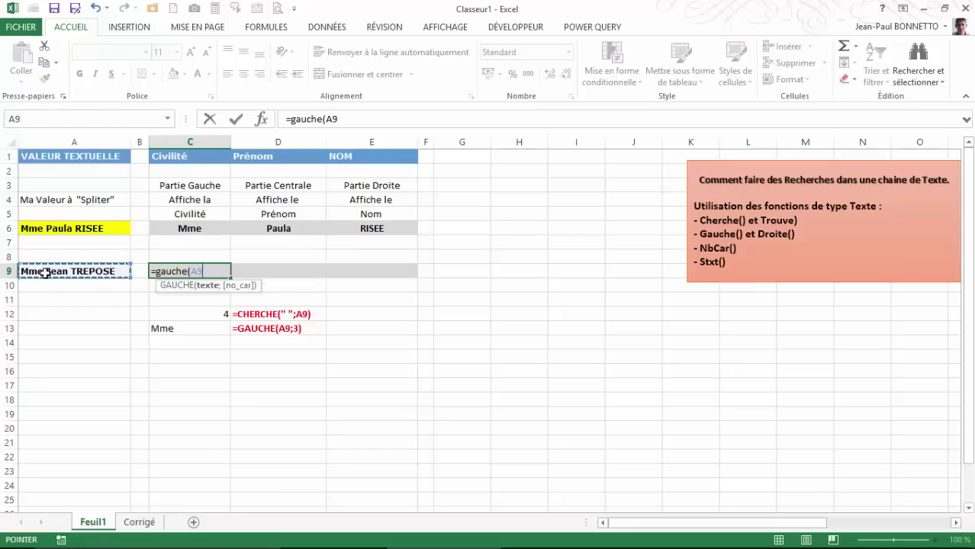
{"action": "type", "text": ";"}
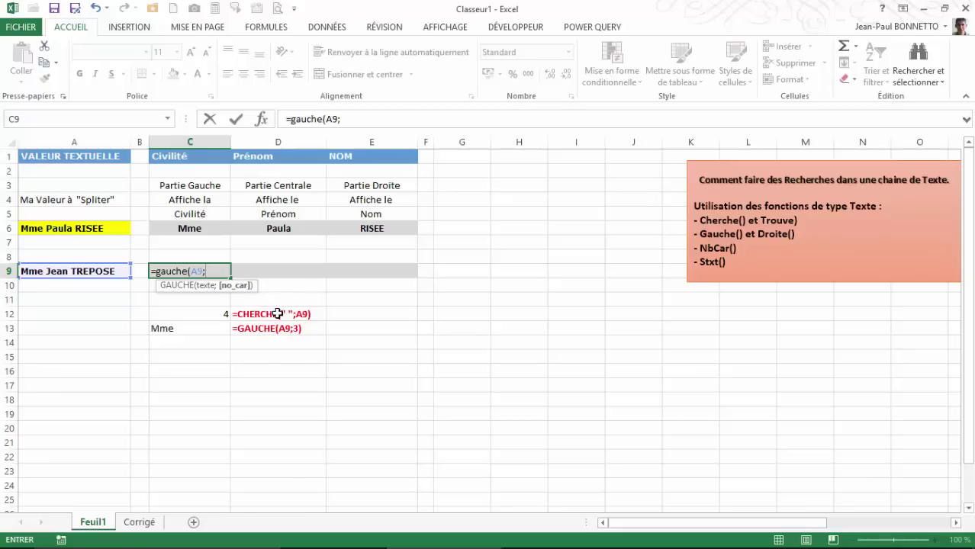
{"action": "type", "text": "cherche"}
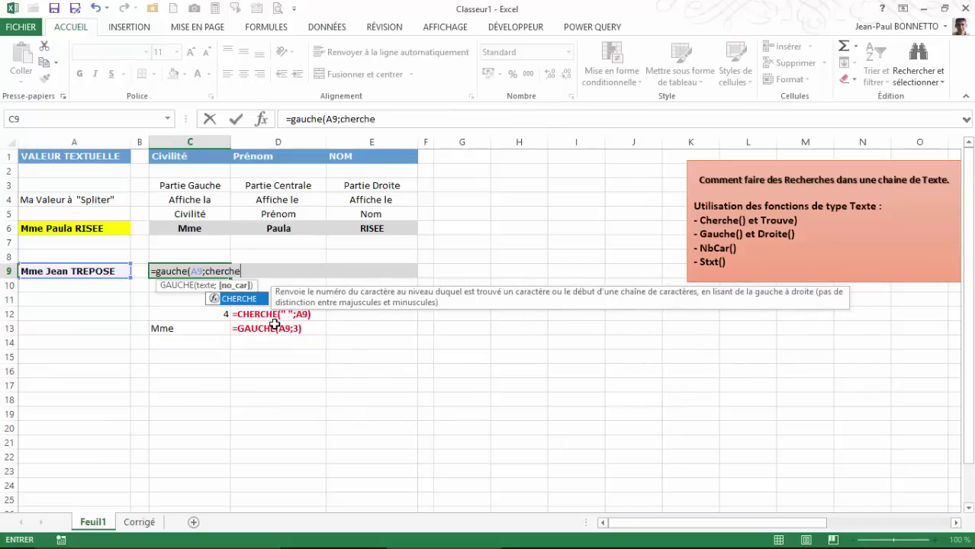
{"action": "type", "text": "("}
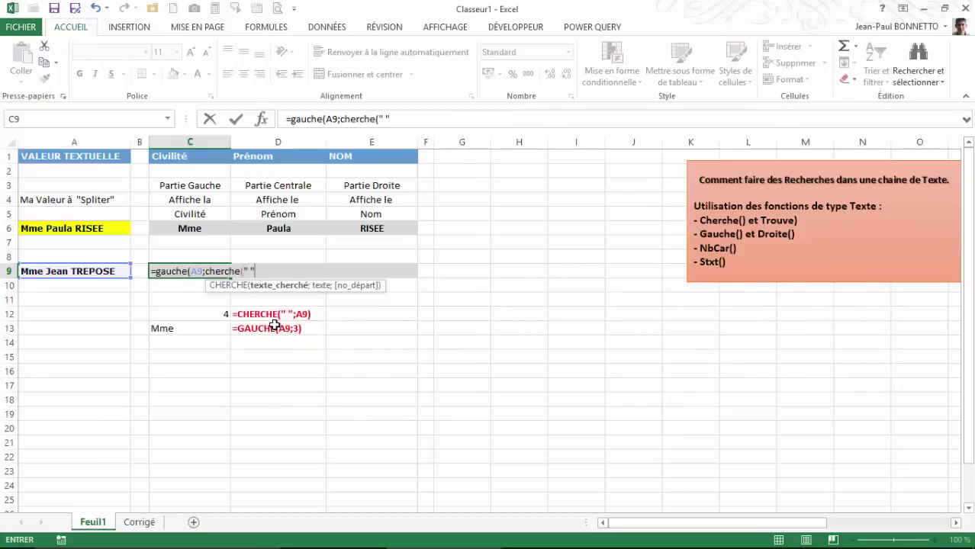
{"action": "type", "text": "\" \";"}
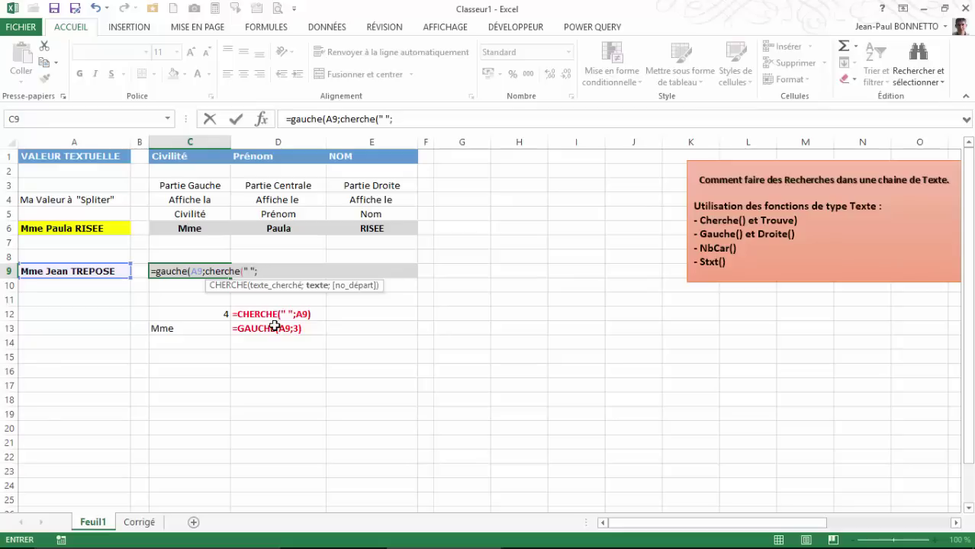
{"action": "left_click", "coordinate": [59, 272]}
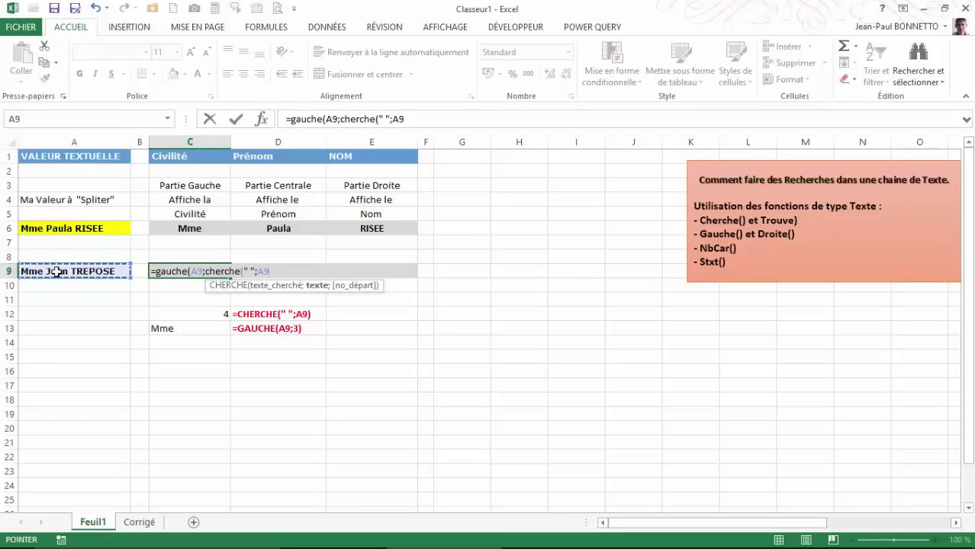
{"action": "type", "text": ")"}
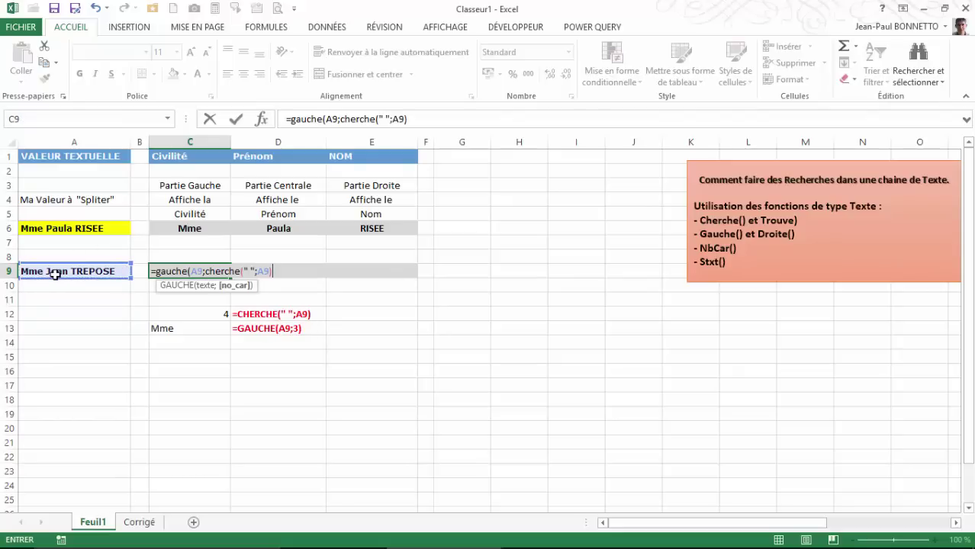
{"action": "key", "text": "Return"}
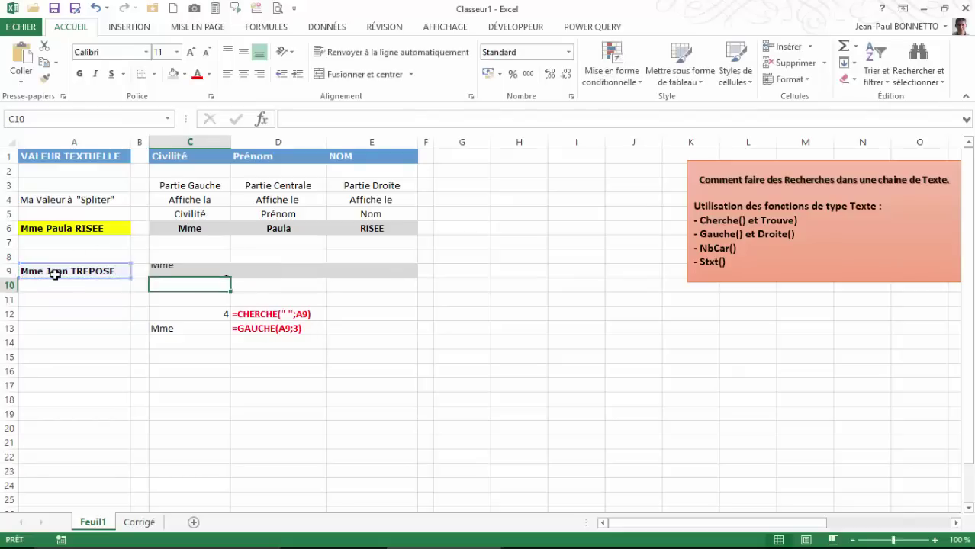
{"action": "left_click", "coordinate": [166, 271]}
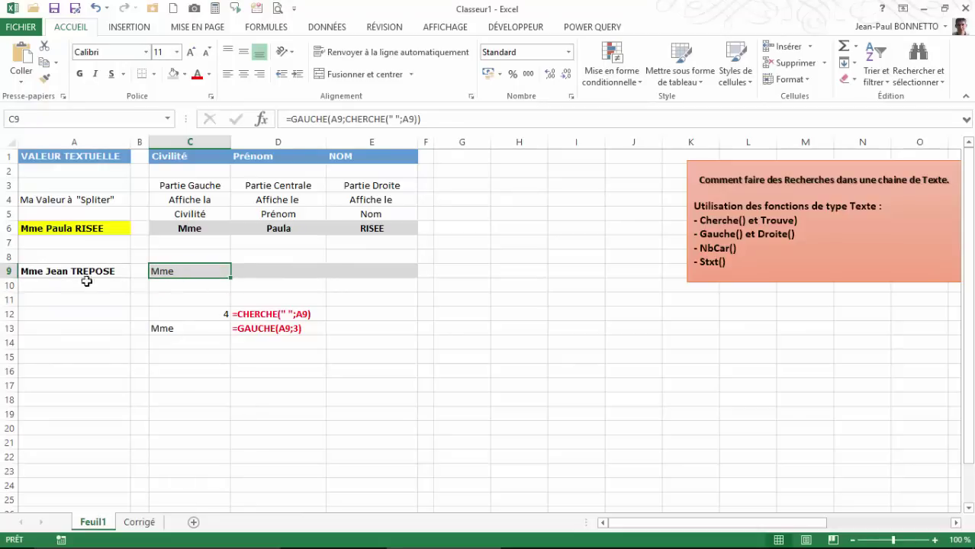
Change the title at the start of the full name in A9 to "M." followed by a space.
{"action": "left_click", "coordinate": [37, 270]}
{"action": "left_click", "coordinate": [297, 118]}
{"action": "type", "text": "."}
{"action": "key", "text": "Return"}
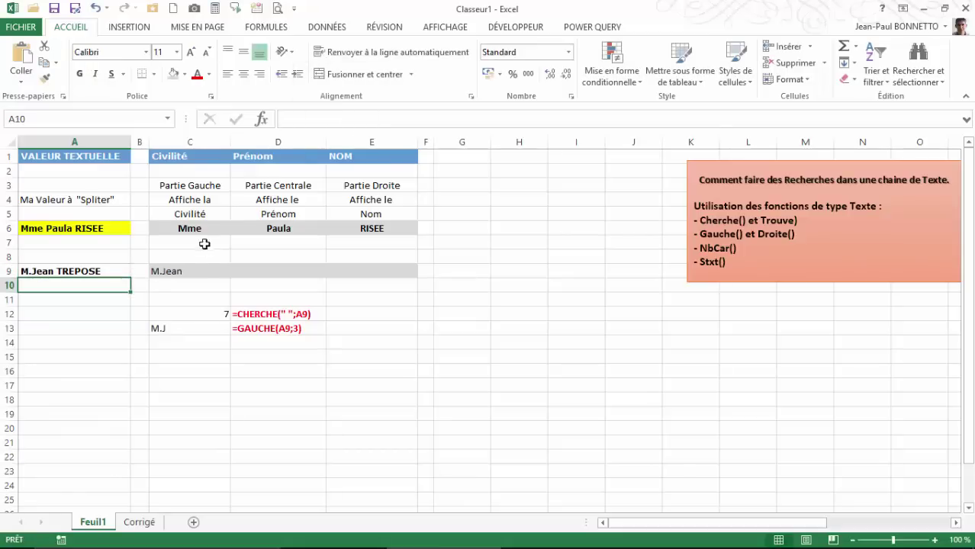
{"action": "left_click", "coordinate": [187, 270]}
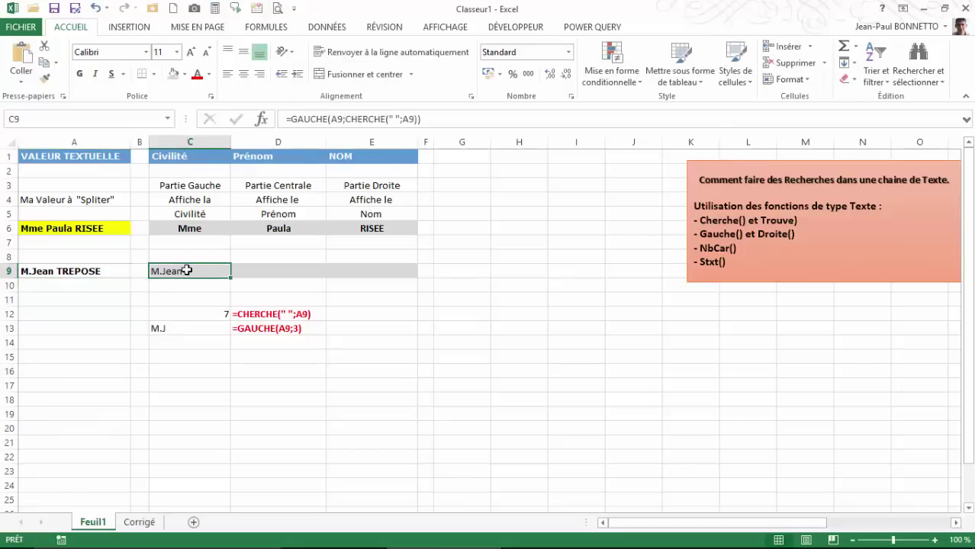
{"action": "left_click", "coordinate": [32, 271]}
{"action": "left_click", "coordinate": [298, 119]}
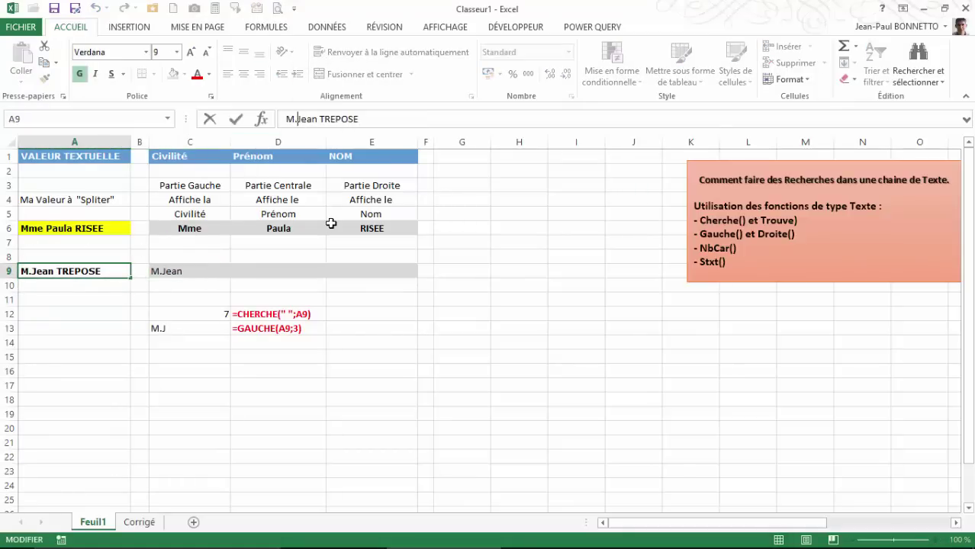
{"action": "key", "text": "Return"}
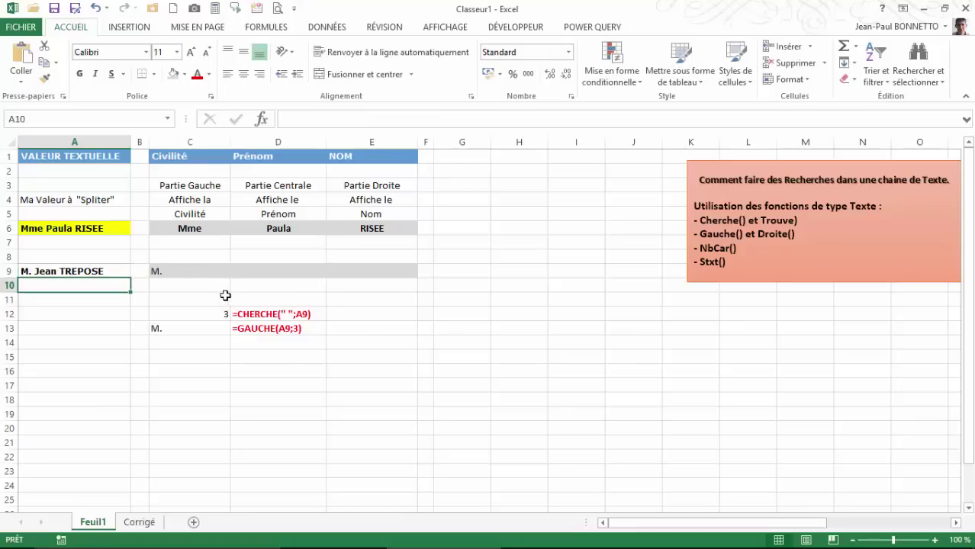
{"action": "left_click", "coordinate": [174, 273]}
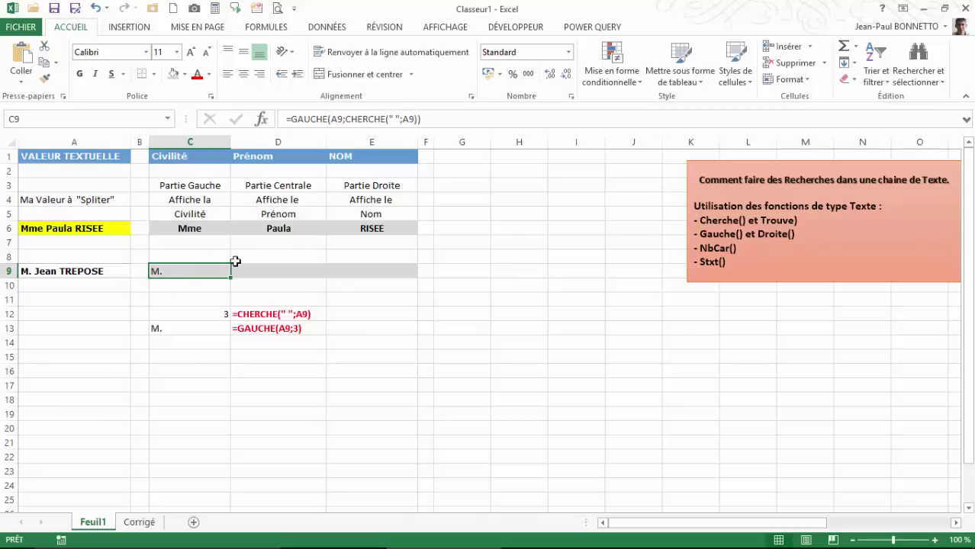
Change the title in A9 to "Mlle" and compare the titles extracted in C9 and C13.
{"action": "left_click", "coordinate": [76, 276]}
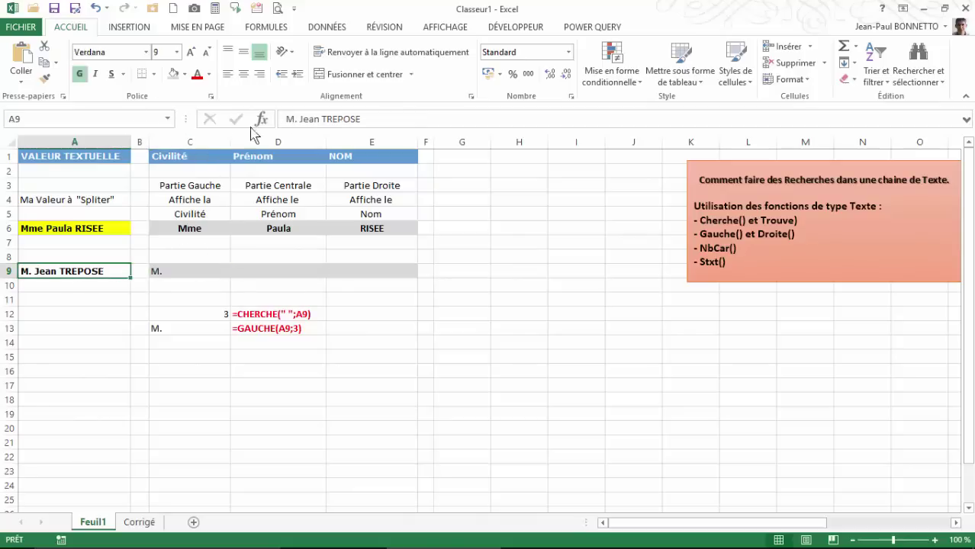
{"action": "left_click", "coordinate": [300, 119]}
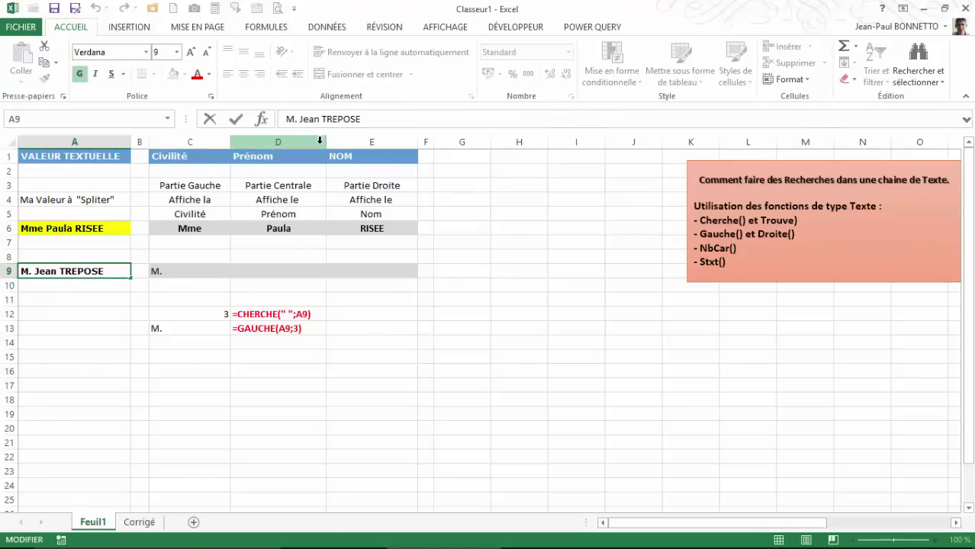
{"action": "type", "text": "lle"}
{"action": "key", "text": "Delete"}
{"action": "key", "text": "Return"}
{"action": "left_click", "coordinate": [211, 268]}
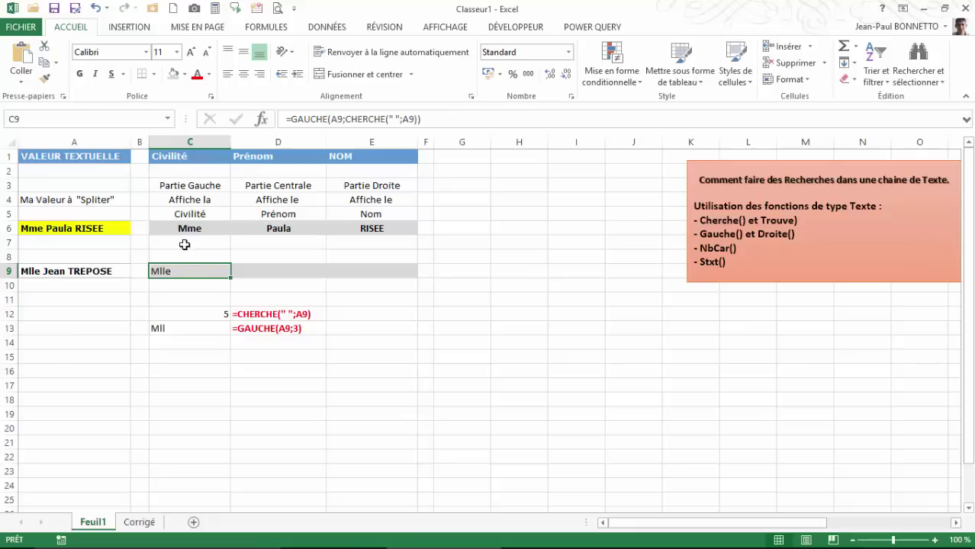
{"action": "left_click", "coordinate": [167, 327]}
Try to subtract 1 after the closing bracket of the GAUCHE formula in C9.
{"action": "left_click", "coordinate": [168, 278]}
{"action": "left_click", "coordinate": [444, 122]}
{"action": "key", "text": "Left"}
{"action": "type", "text": "-1"}
{"action": "key", "text": "Return"}
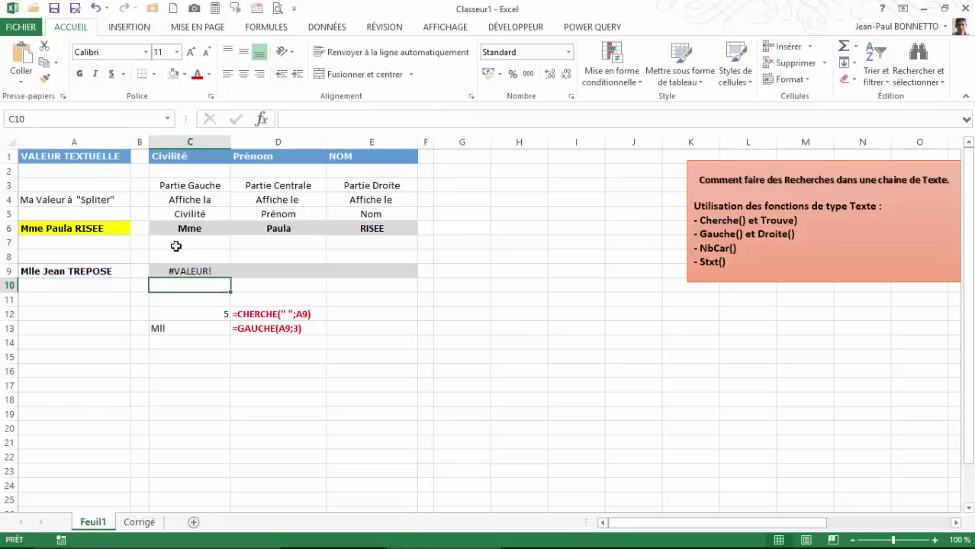
Correct the formula in C9 to =GAUCHE(A9;CHERCHE(" ";A9)-1), subtracting 1 inside GAUCHE from the position of the space.
{"action": "left_click", "coordinate": [209, 271]}
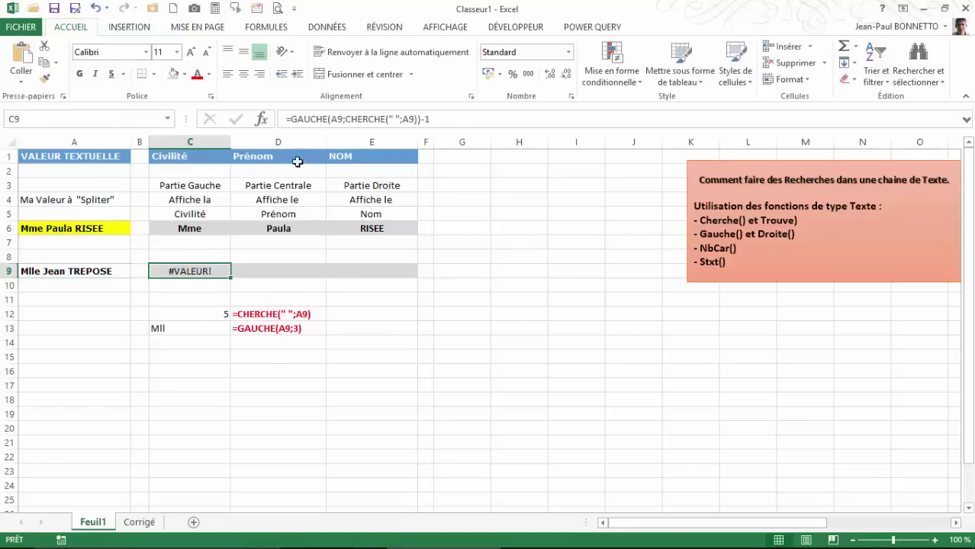
{"action": "left_click", "coordinate": [427, 119]}
{"action": "key", "text": "BackSpace"}
{"action": "key", "text": "BackSpace"}
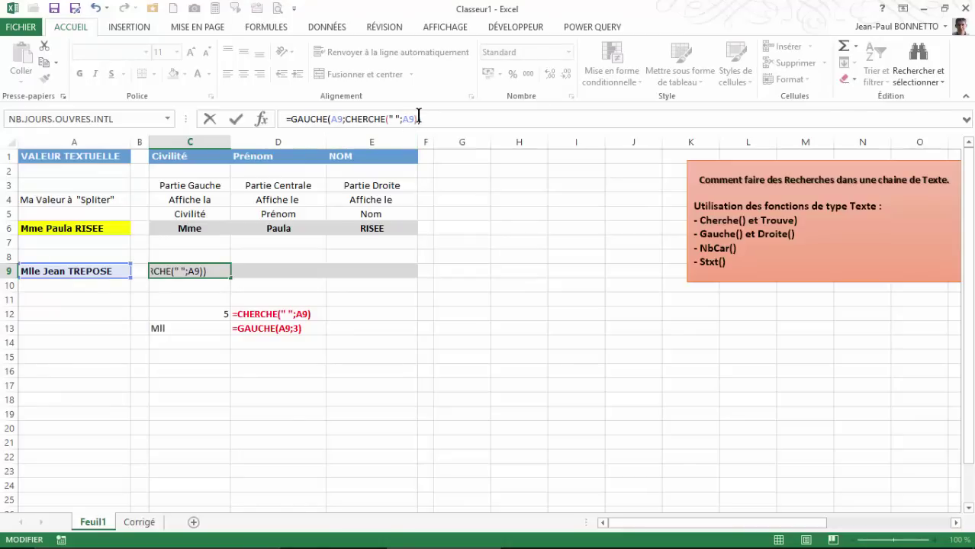
{"action": "key", "text": "BackSpace"}
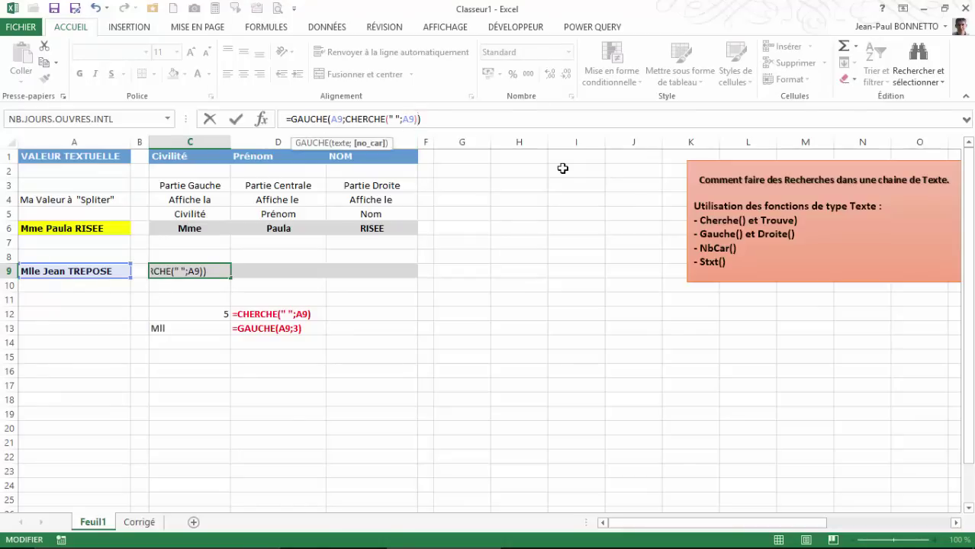
{"action": "key", "text": "Return"}
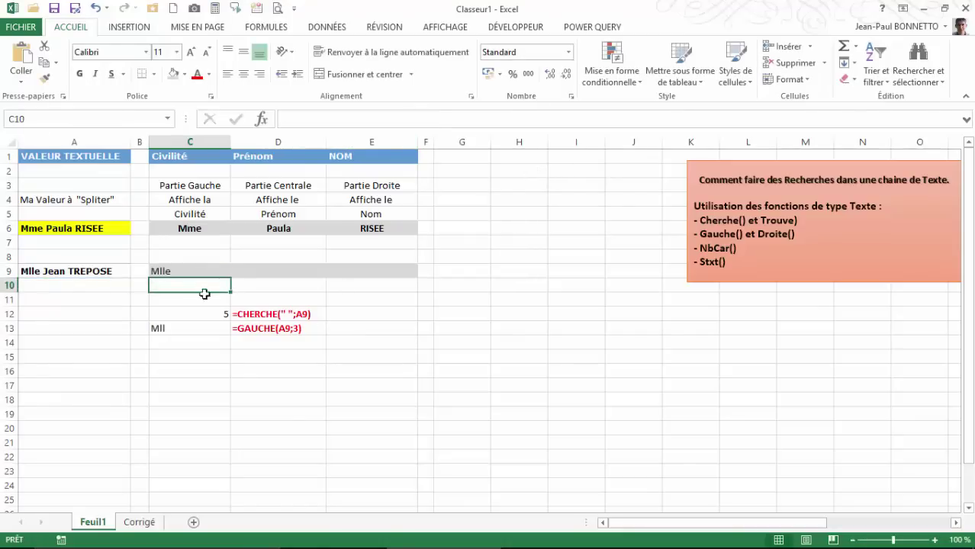
{"action": "left_click", "coordinate": [185, 270]}
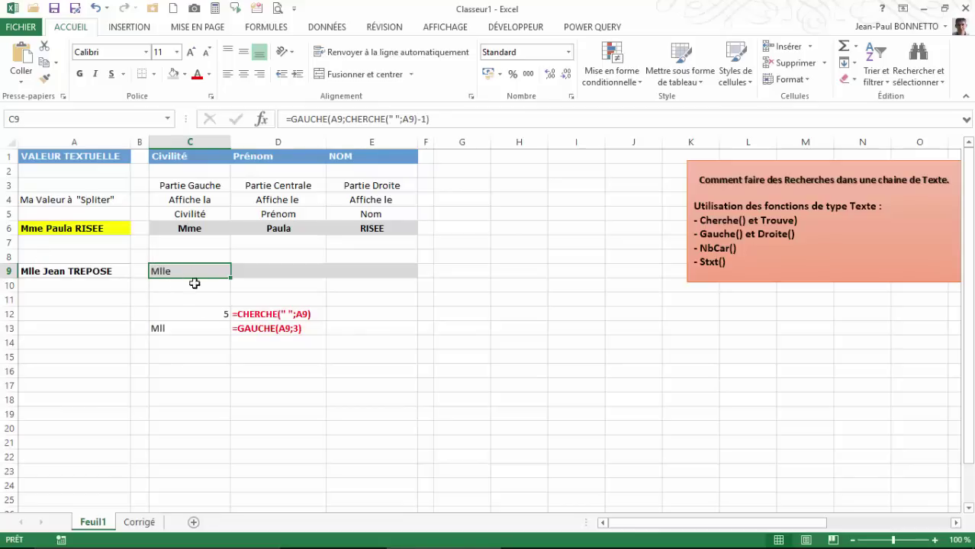
Left-align the extracted title in C9 and make it bold.
{"action": "left_click", "coordinate": [232, 312]}
{"action": "left_click", "coordinate": [184, 267]}
{"action": "left_click", "coordinate": [227, 74]}
{"action": "left_click", "coordinate": [80, 74]}
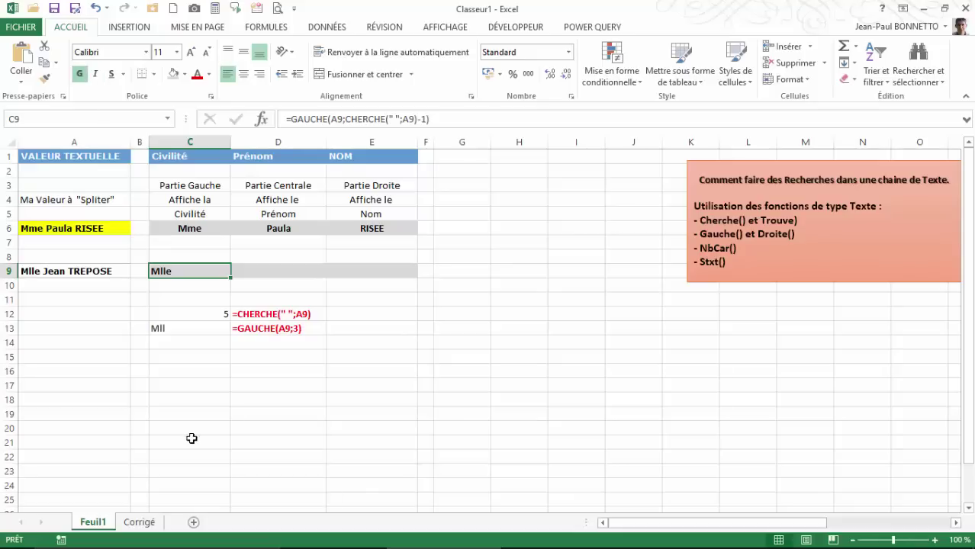
Clear the trial formulas and their displayed formula texts from the range C11:D14.
{"action": "left_click", "coordinate": [277, 315]}
{"action": "left_click", "coordinate": [260, 331]}
{"action": "left_click_drag", "start_coordinate": [156, 299], "coordinate": [328, 331]}
{"action": "key", "text": "Delete"}
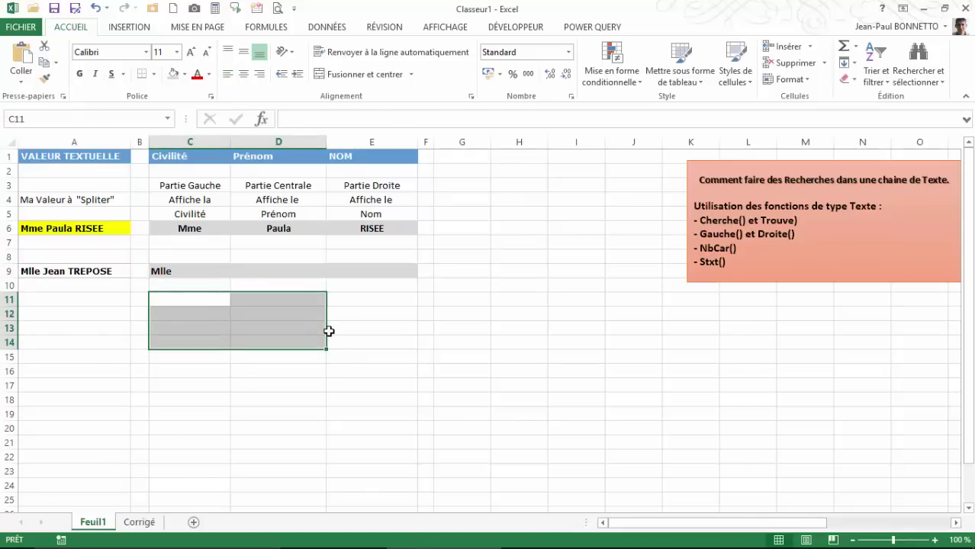
{"action": "left_click", "coordinate": [186, 272]}
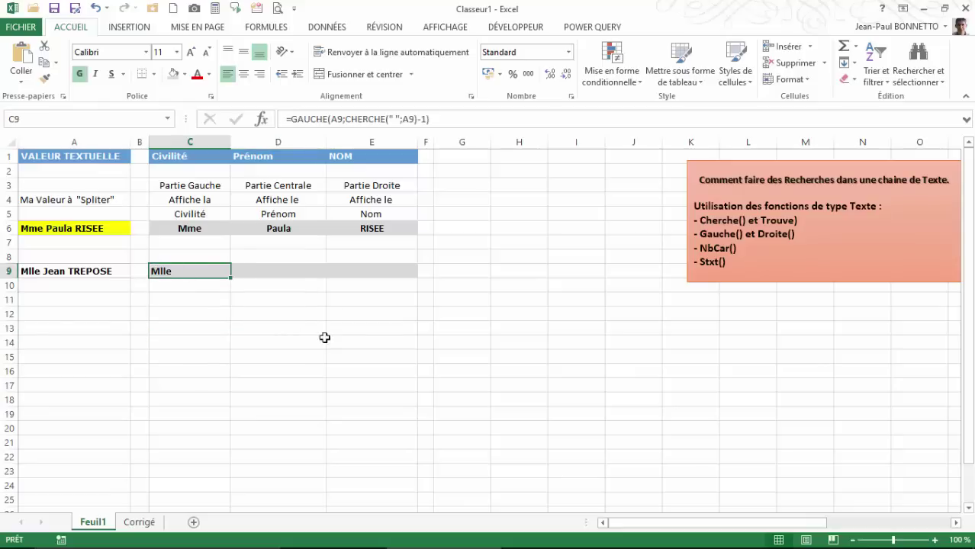
{"action": "left_click", "coordinate": [361, 271]}
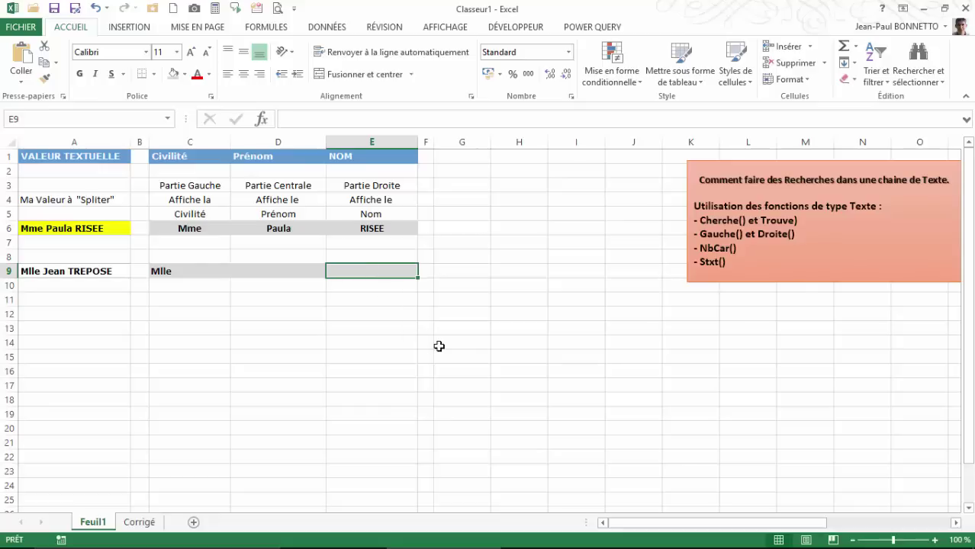
{"action": "left_click", "coordinate": [387, 310]}
{"action": "left_click", "coordinate": [365, 265]}
{"action": "left_click", "coordinate": [282, 274]}
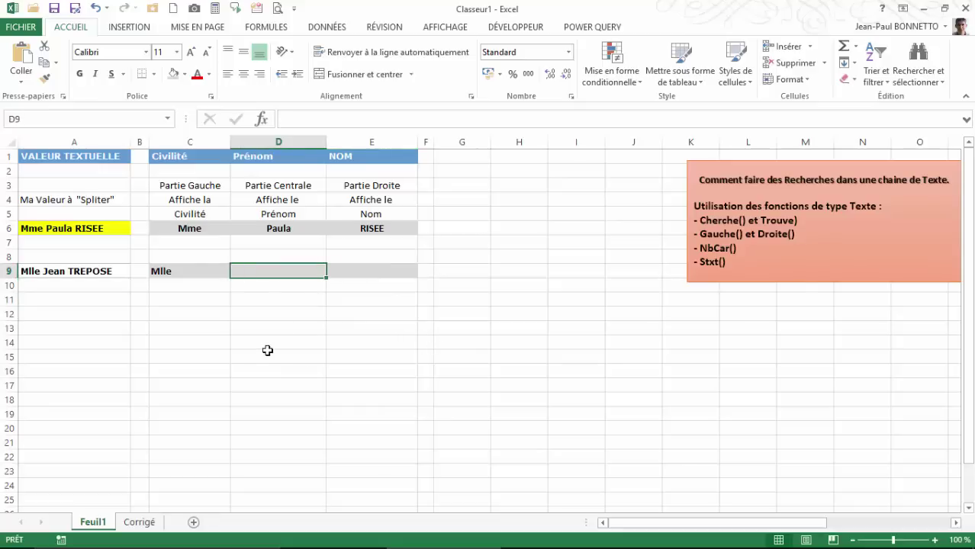
{"action": "left_click", "coordinate": [61, 270]}
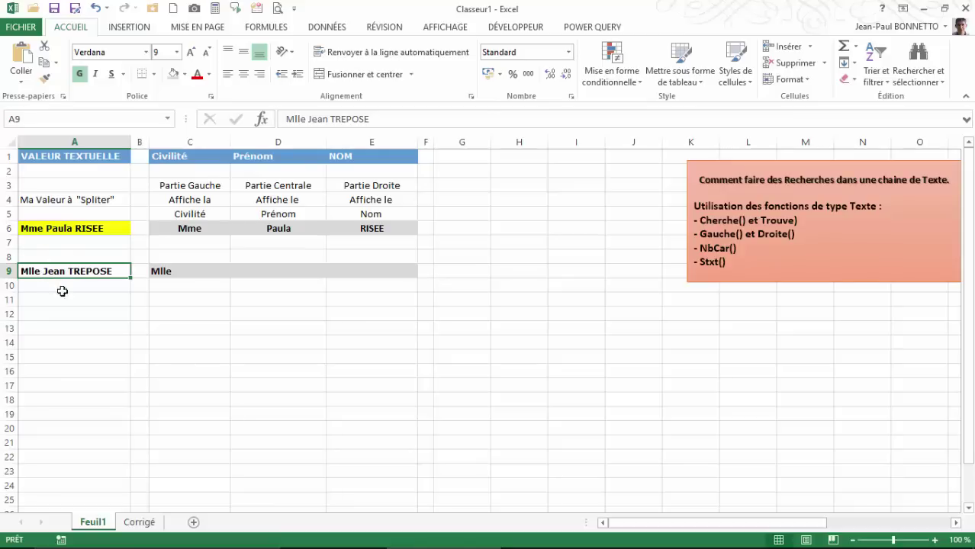
{"action": "left_click", "coordinate": [185, 315]}
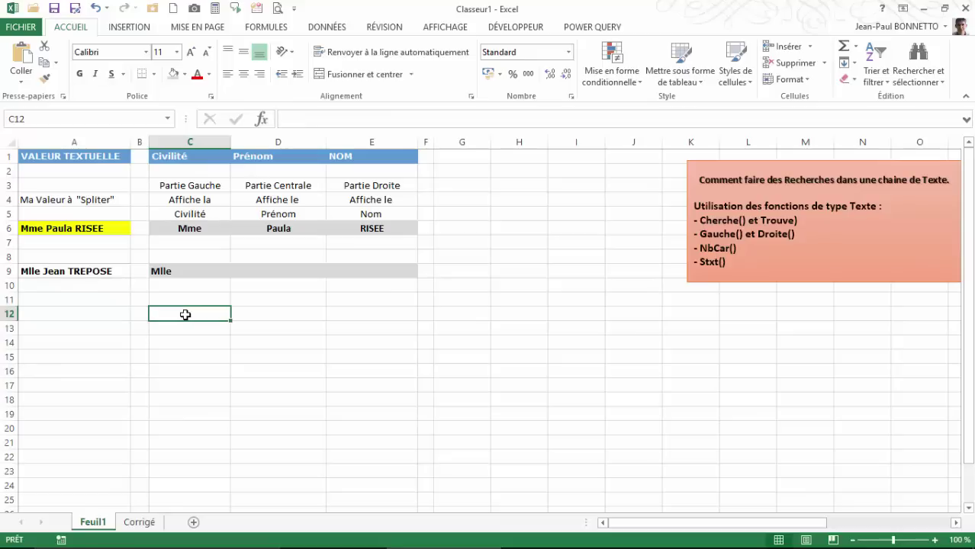
{"action": "left_click", "coordinate": [108, 313]}
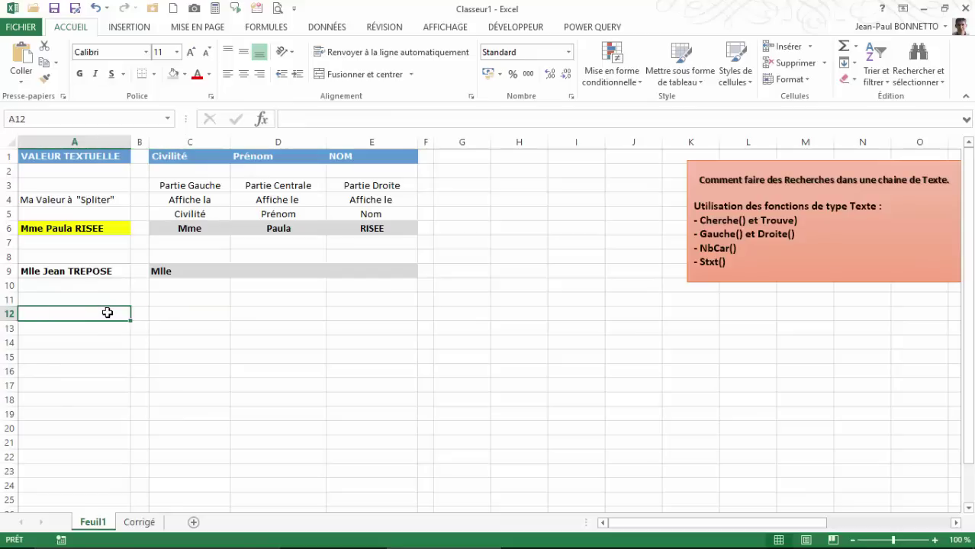
Label cell A12 "Nb Caractère".
{"action": "type", "text": "Nb Caractère"}
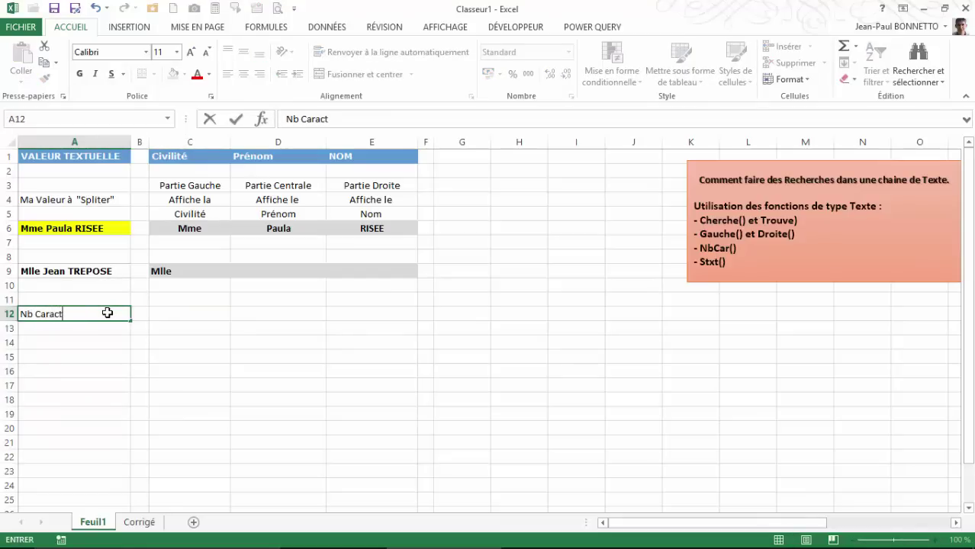
{"action": "key", "text": "Tab"}
{"action": "key", "text": "Tab"}
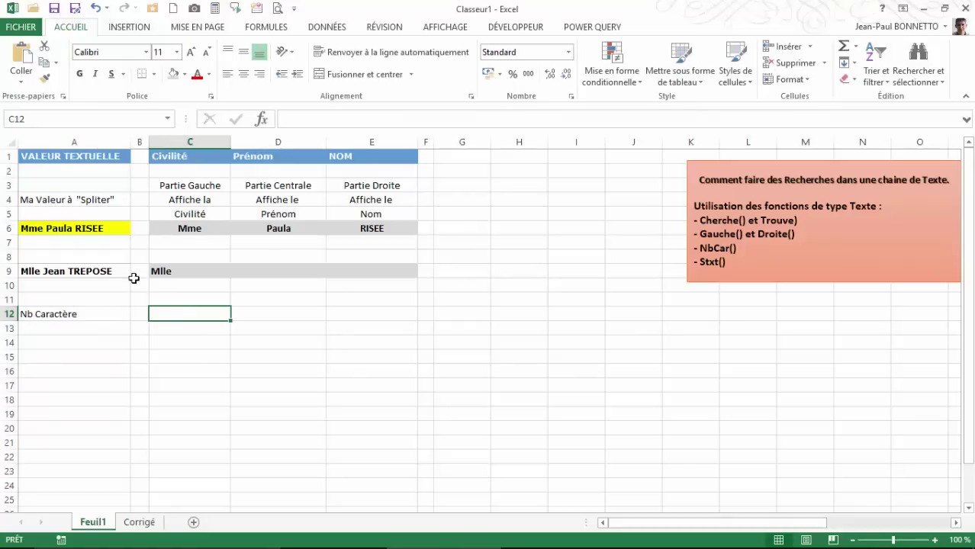
Enter =NBCAR(A9) in C12 to count the characters of the full name in A9.
{"action": "left_click", "coordinate": [95, 271]}
{"action": "left_click", "coordinate": [183, 315]}
{"action": "type", "text": "=nb"}
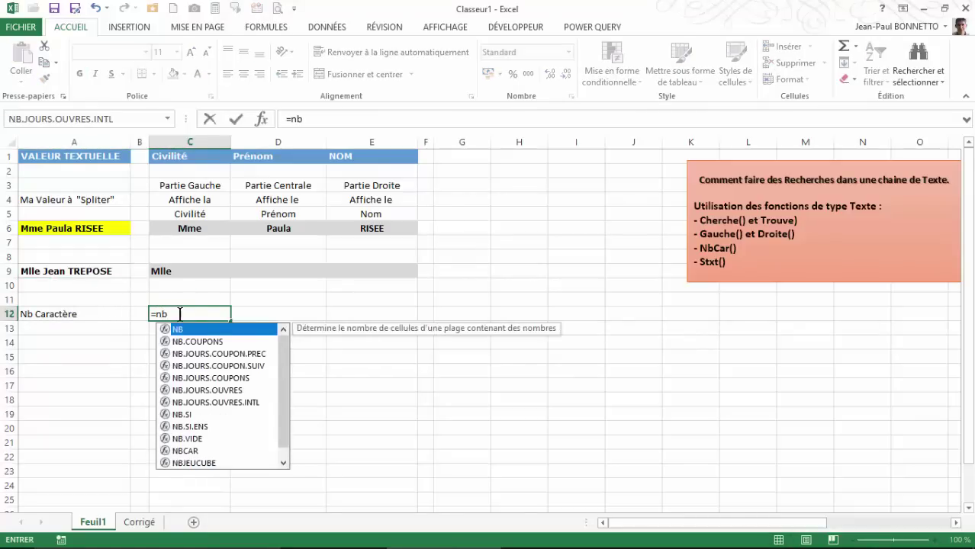
{"action": "double_click", "coordinate": [185, 451]}
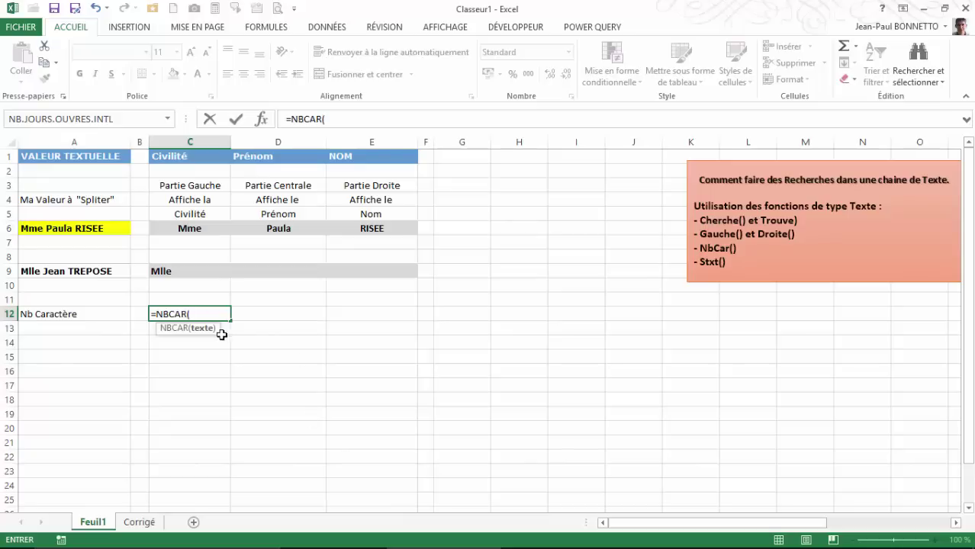
{"action": "left_click", "coordinate": [64, 270]}
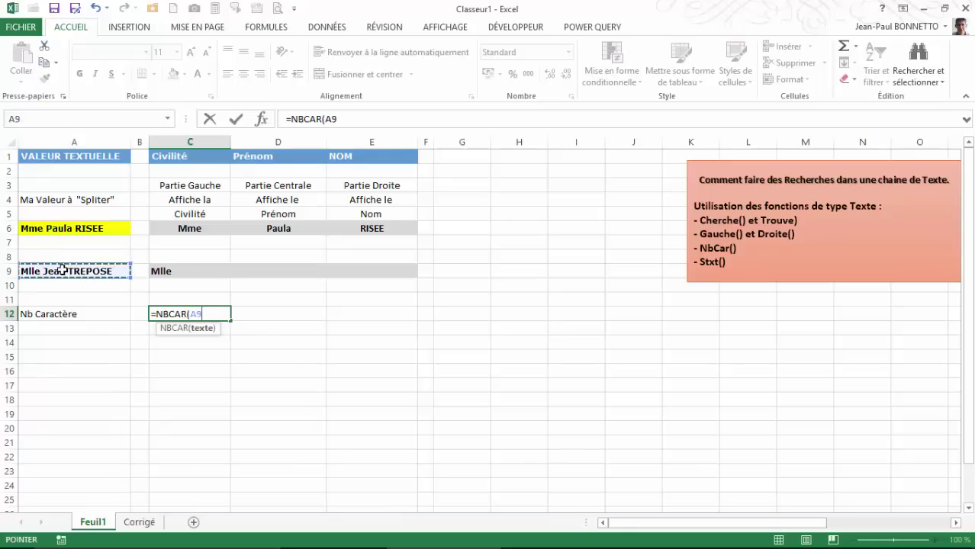
{"action": "type", "text": ")"}
{"action": "key", "text": "Return"}
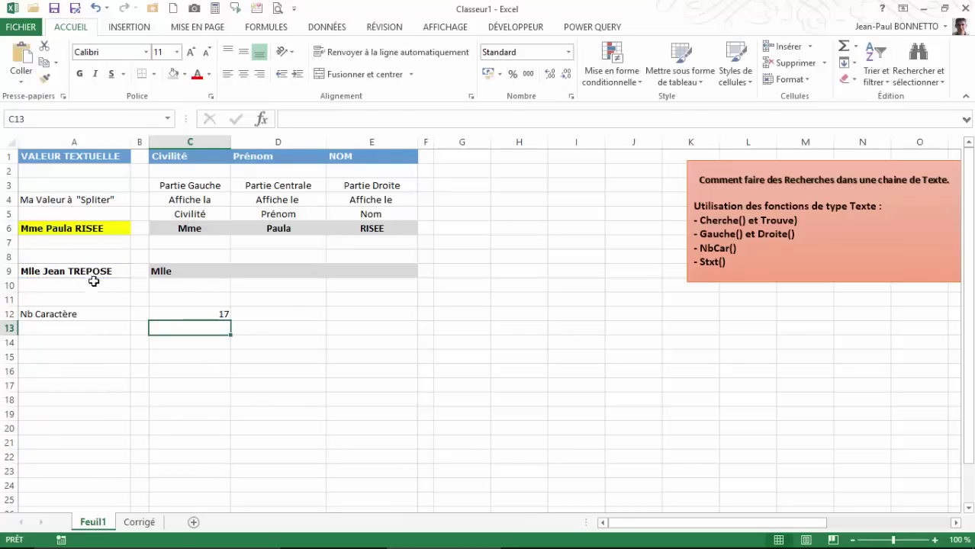
{"action": "left_click", "coordinate": [94, 274]}
{"action": "left_click", "coordinate": [206, 312]}
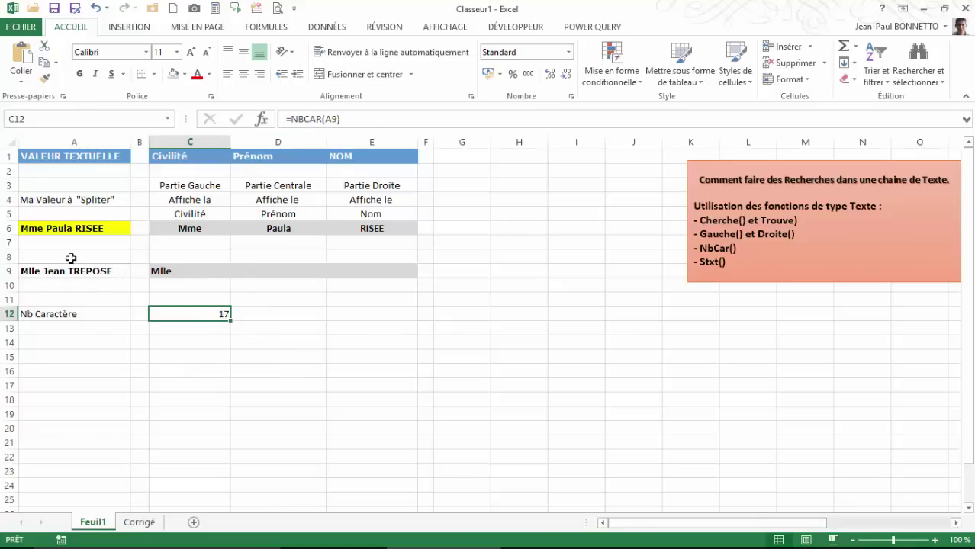
Change the title in A9 to "M." and check the character count in C12.
{"action": "left_click", "coordinate": [34, 270]}
{"action": "left_click", "coordinate": [305, 119]}
{"action": "key", "text": "BackSpace"}
{"action": "key", "text": "BackSpace"}
{"action": "key", "text": "BackSpace"}
{"action": "type", "text": "."}
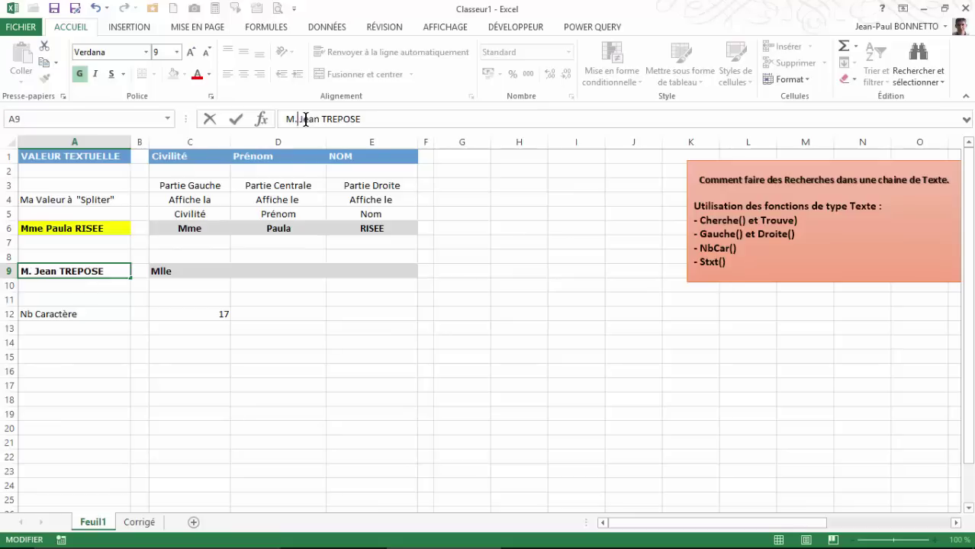
{"action": "key", "text": "Return"}
{"action": "left_click", "coordinate": [195, 318]}
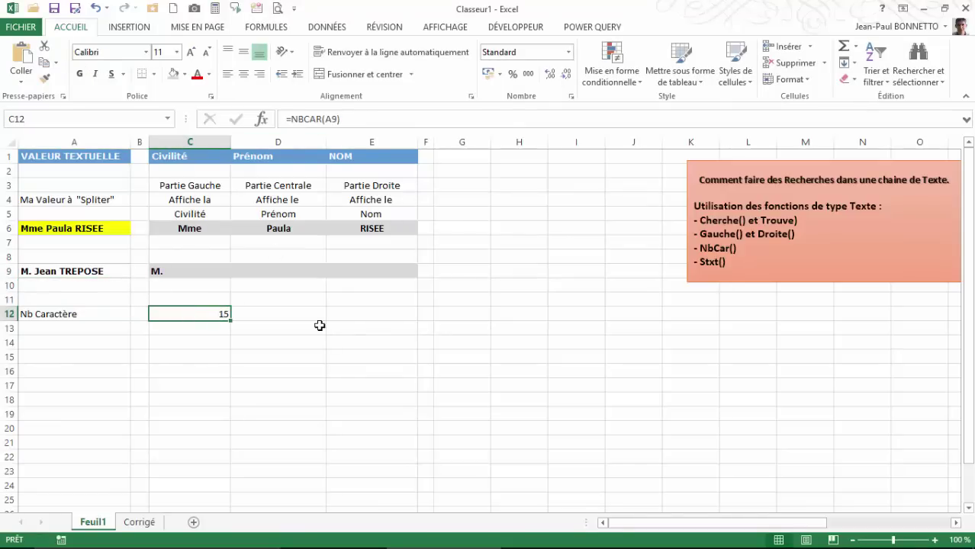
Enter =CHERCHE(" ";A9;CHERCHE(" ";A9)+1) in C13 to locate the second space in A9.
{"action": "left_click", "coordinate": [203, 328]}
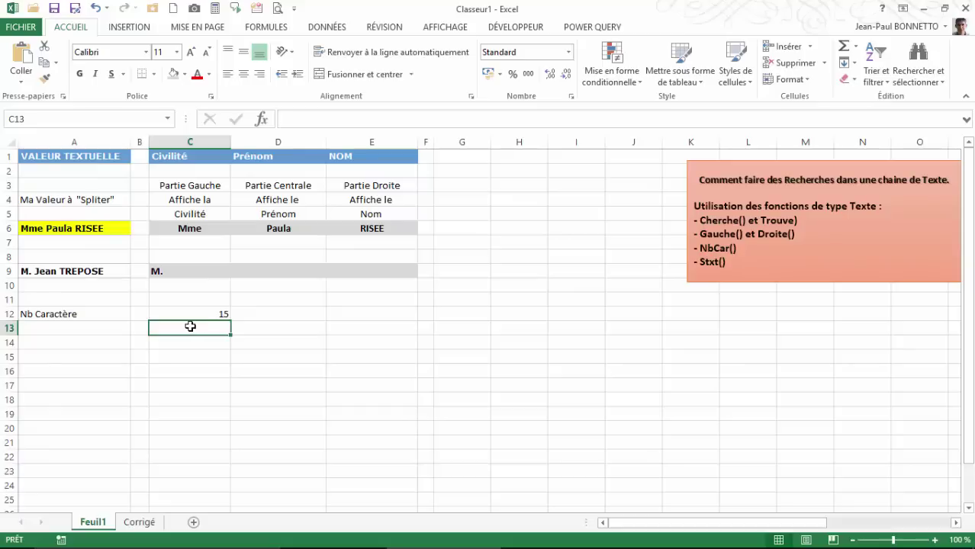
{"action": "type", "text": "=cherceh"}
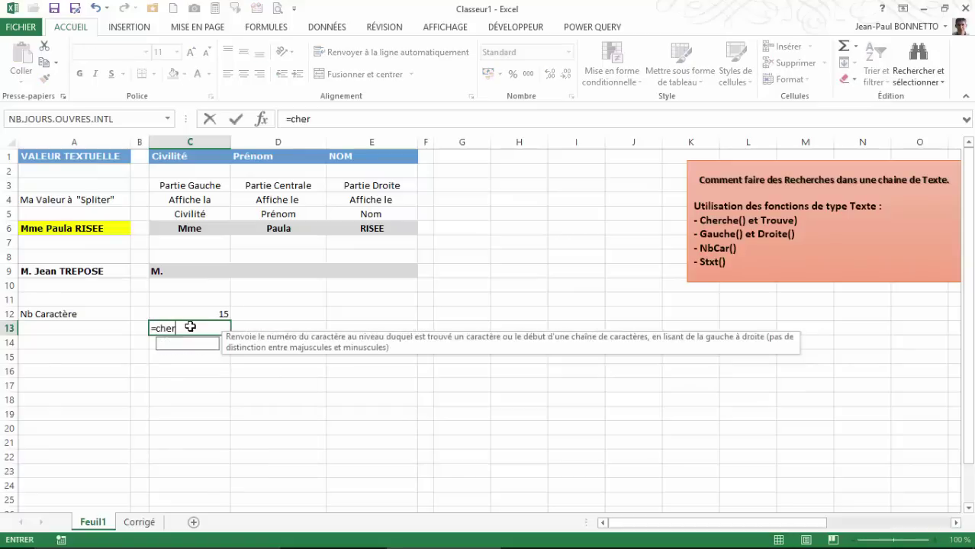
{"action": "key", "text": "BackSpace"}
{"action": "key", "text": "BackSpace"}
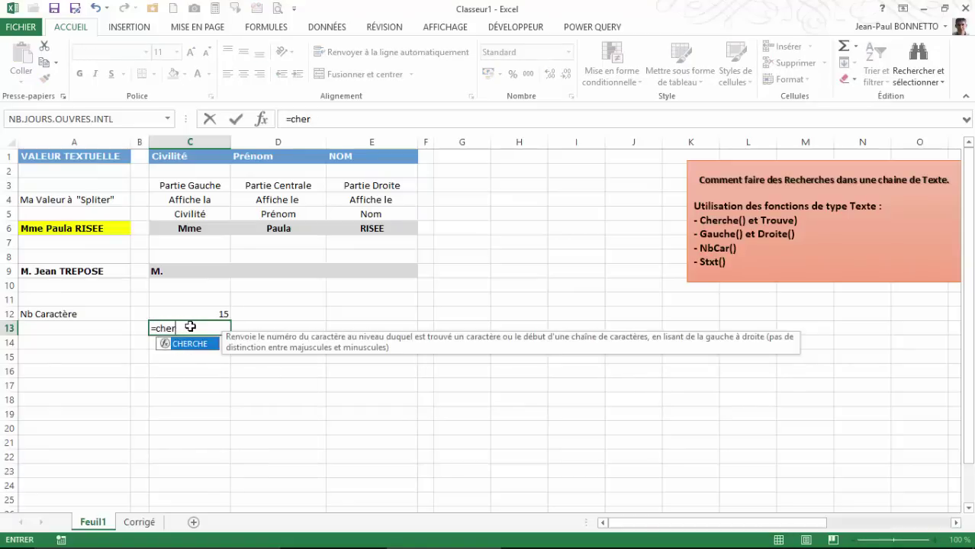
{"action": "type", "text": "he("}
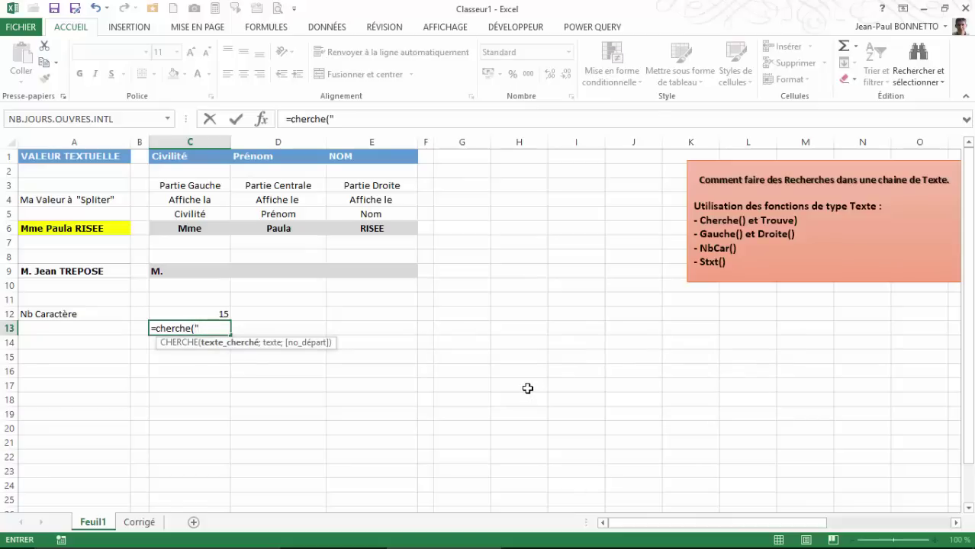
{"action": "type", "text": "\" \";"}
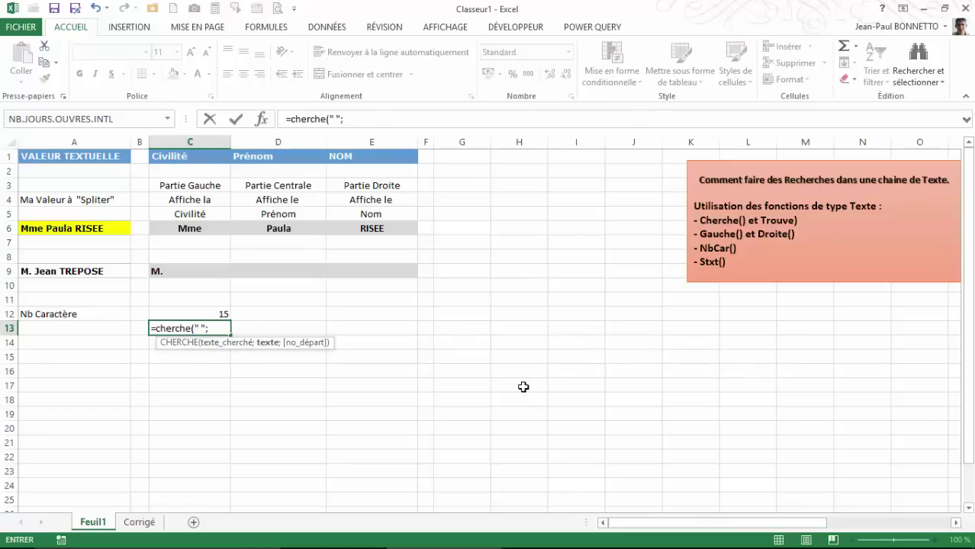
{"action": "left_click", "coordinate": [78, 272]}
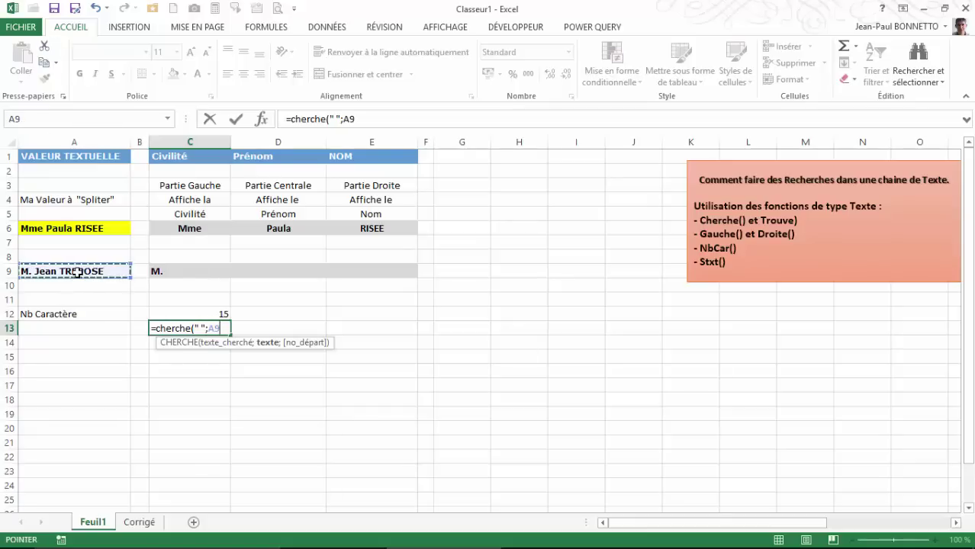
{"action": "type", "text": ";"}
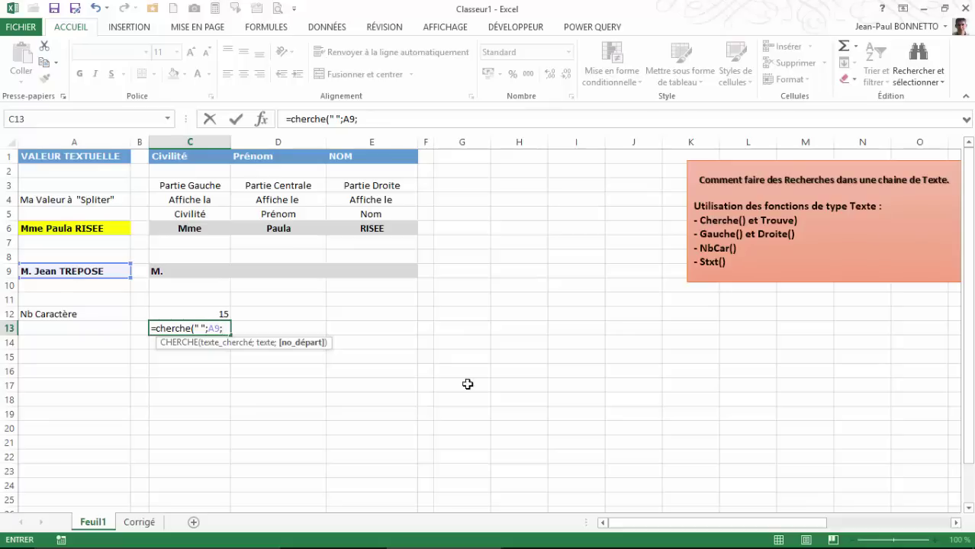
{"action": "type", "text": "cherche"}
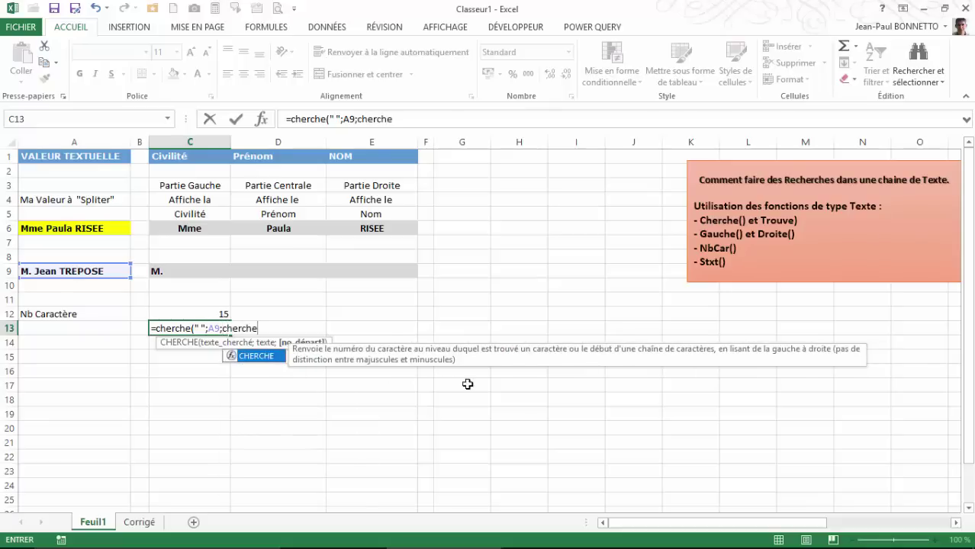
{"action": "type", "text": "("}
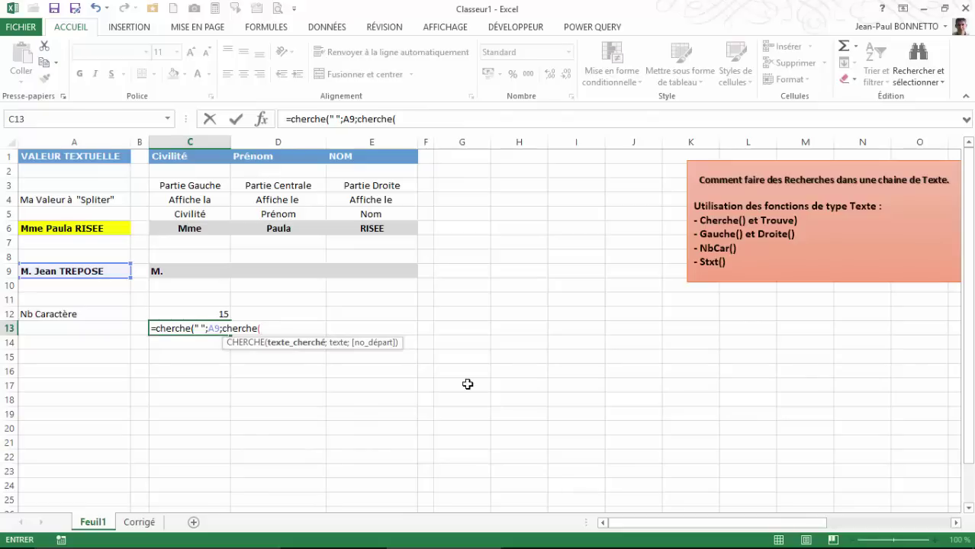
{"action": "type", "text": "\" \";"}
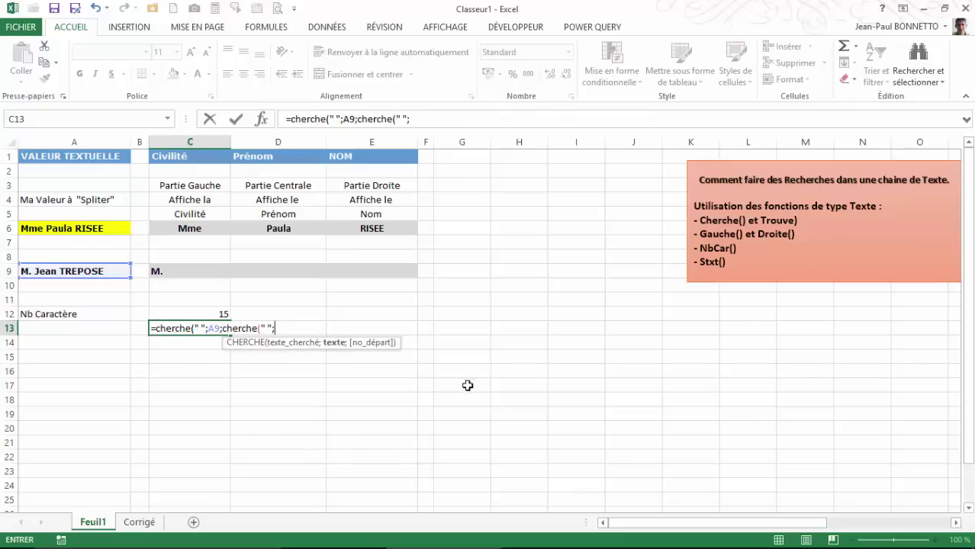
{"action": "left_click", "coordinate": [48, 270]}
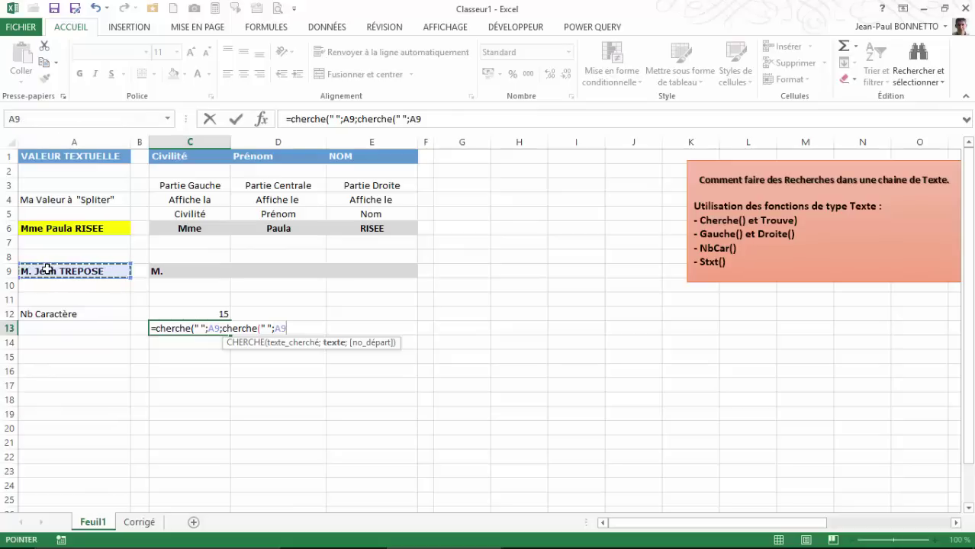
{"action": "type", "text": ")+"}
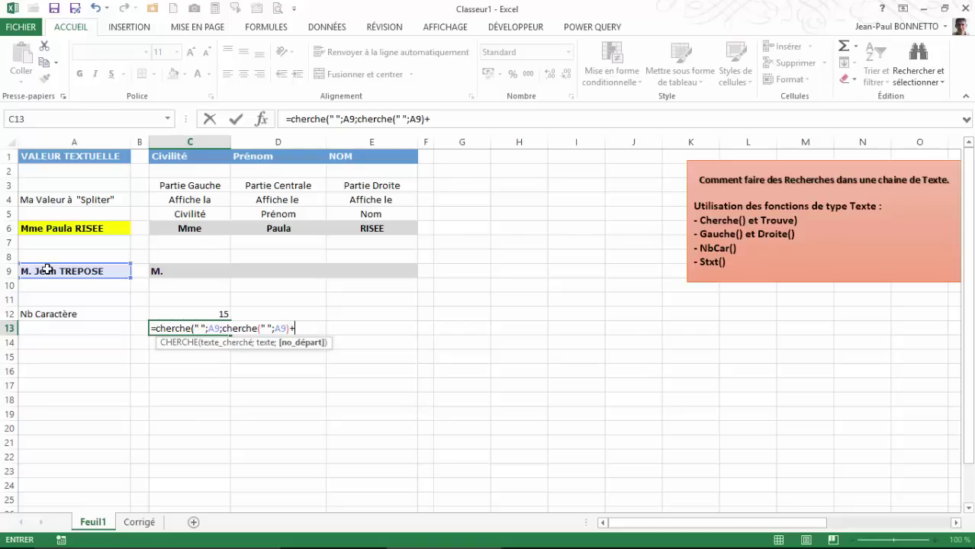
{"action": "type", "text": "1"}
{"action": "key", "text": "Return"}
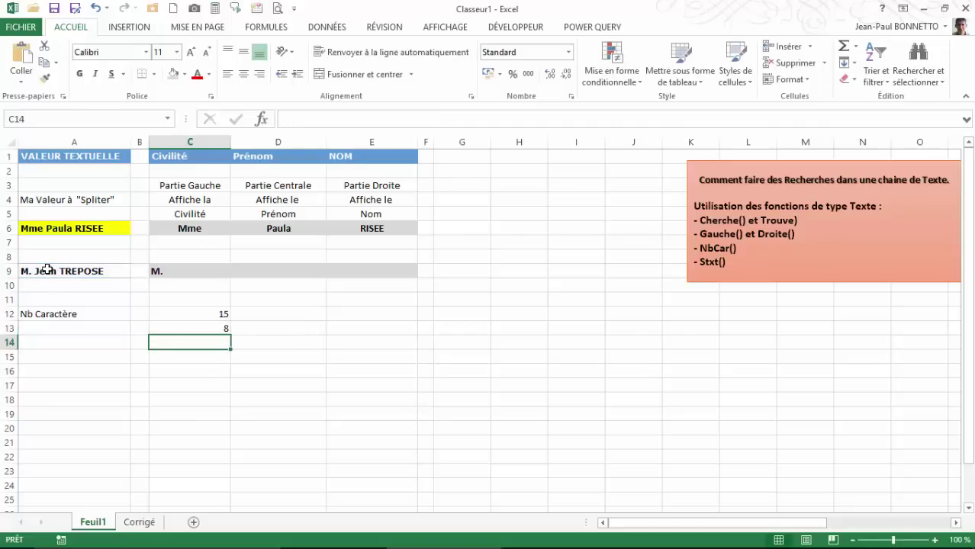
{"action": "left_click", "coordinate": [189, 326]}
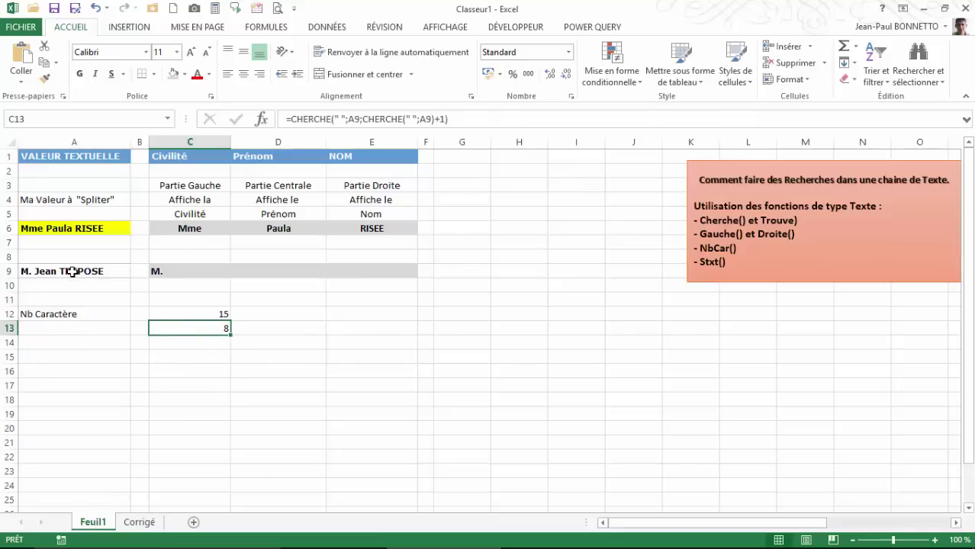
Append "ne" to the first name in A9 and check the position calculated in C13.
{"action": "left_click", "coordinate": [22, 271]}
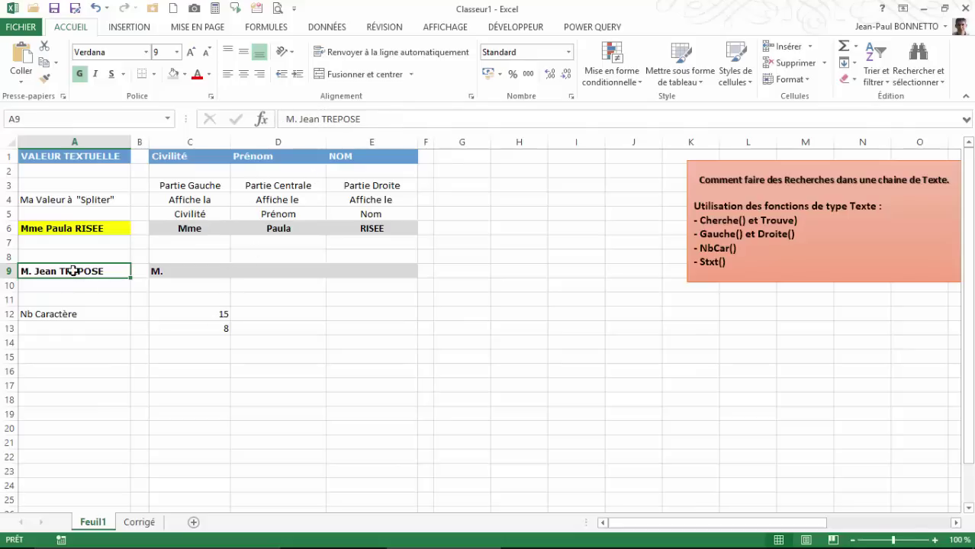
{"action": "left_click", "coordinate": [319, 119]}
{"action": "type", "text": "ne"}
{"action": "key", "text": "Return"}
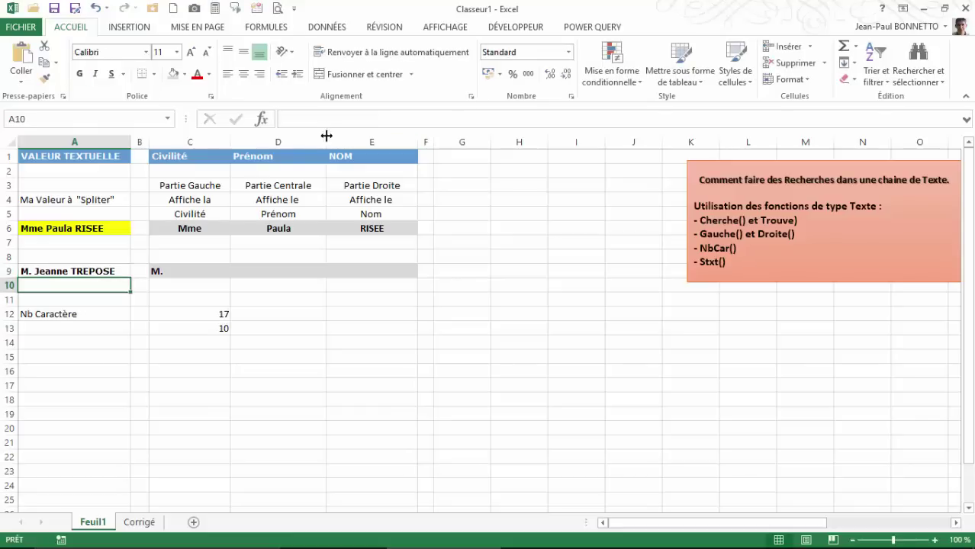
{"action": "left_click", "coordinate": [224, 329]}
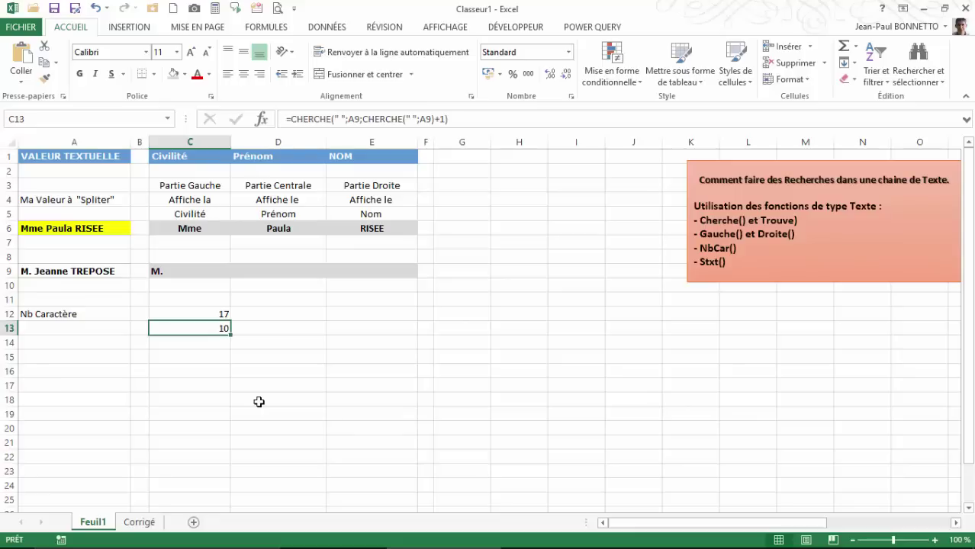
Change the title in A9 to "Mme" and check the C13 result against the full name.
{"action": "left_click", "coordinate": [57, 272]}
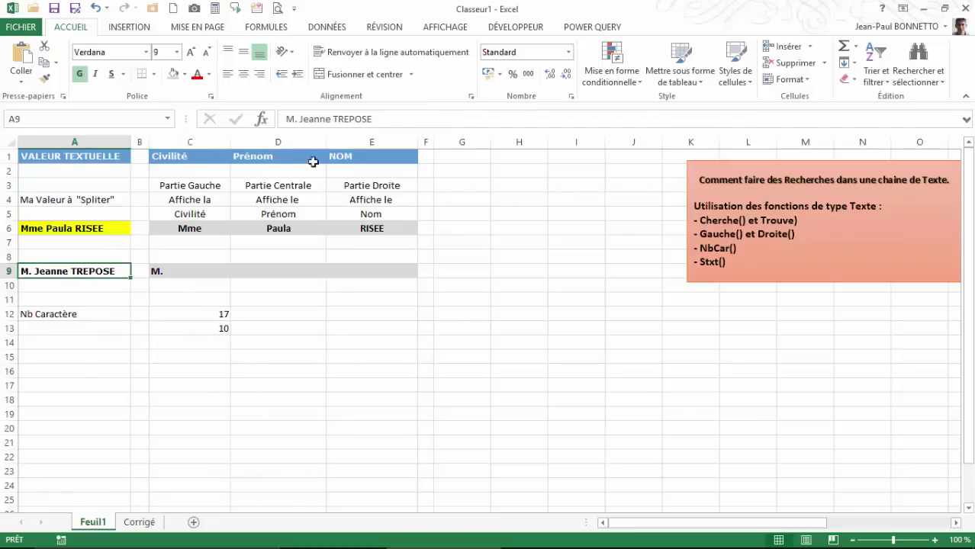
{"action": "left_click", "coordinate": [299, 119]}
{"action": "key", "text": "BackSpace"}
{"action": "key", "text": "BackSpace"}
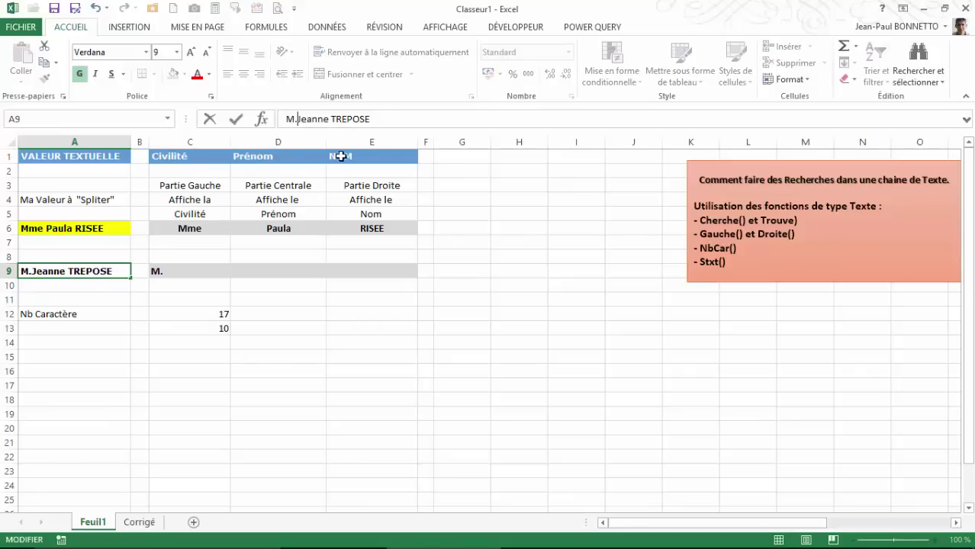
{"action": "type", "text": "me"}
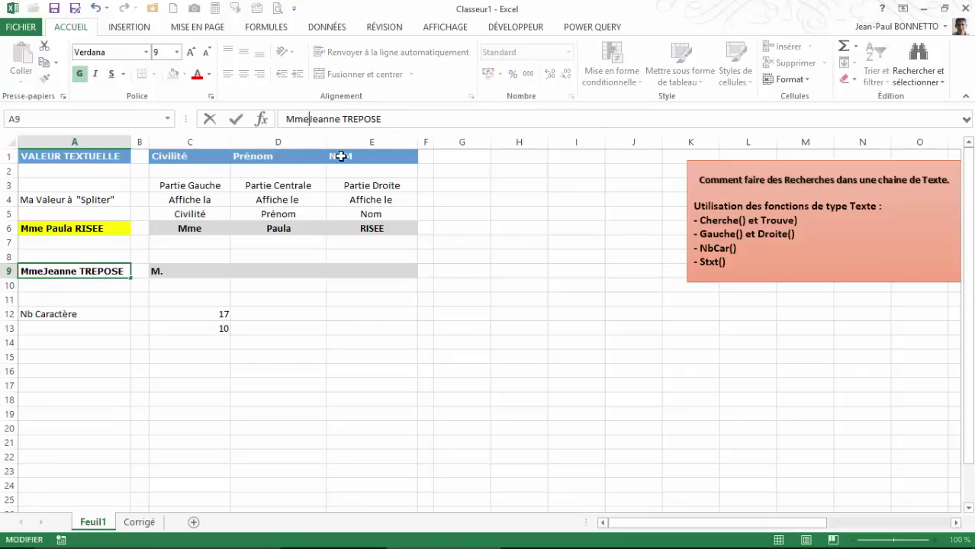
{"action": "key", "text": "Return"}
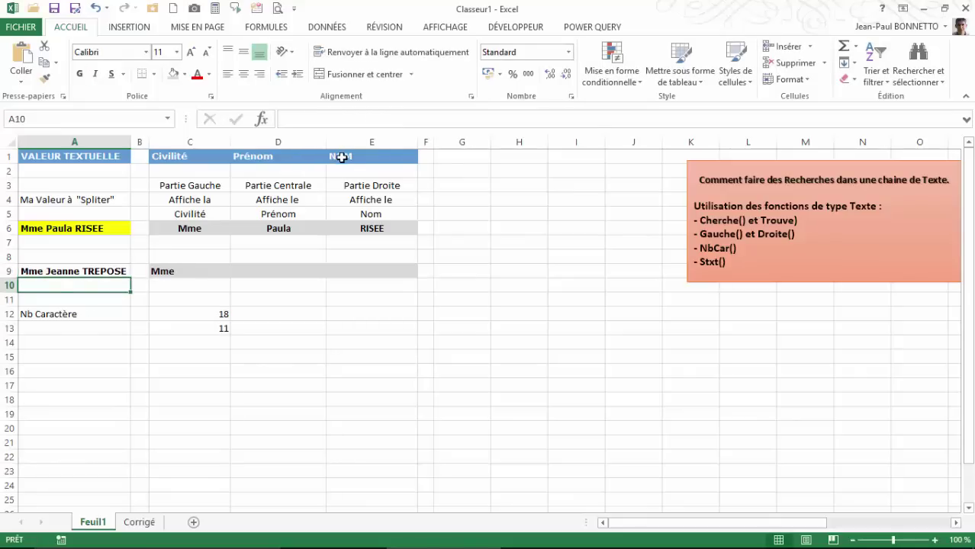
{"action": "left_click", "coordinate": [220, 328]}
{"action": "left_click", "coordinate": [52, 272]}
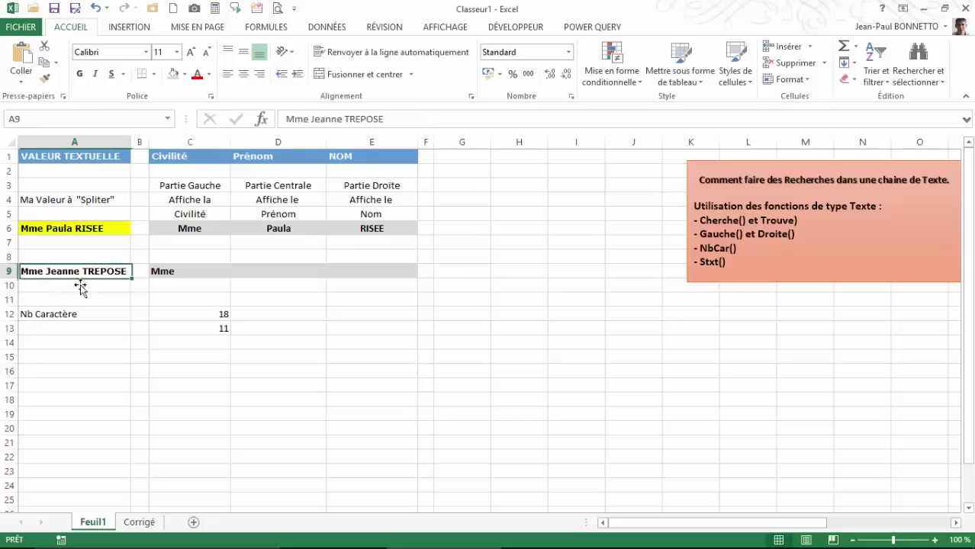
{"action": "left_click", "coordinate": [285, 119]}
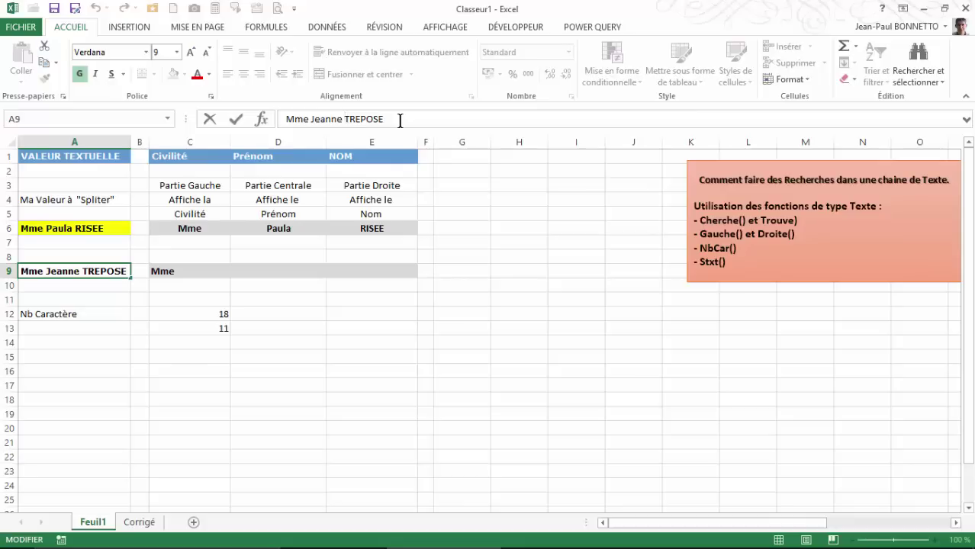
Label the second-space position with "Nb Caractères des 2" in A13 and "premiers mots" in A14.
{"action": "left_click", "coordinate": [75, 329]}
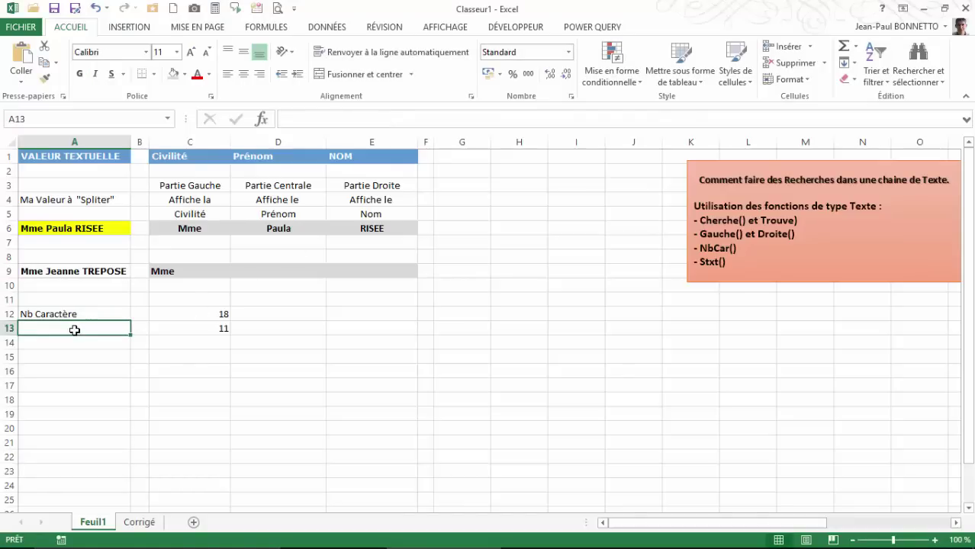
{"action": "type", "text": "Nb "}
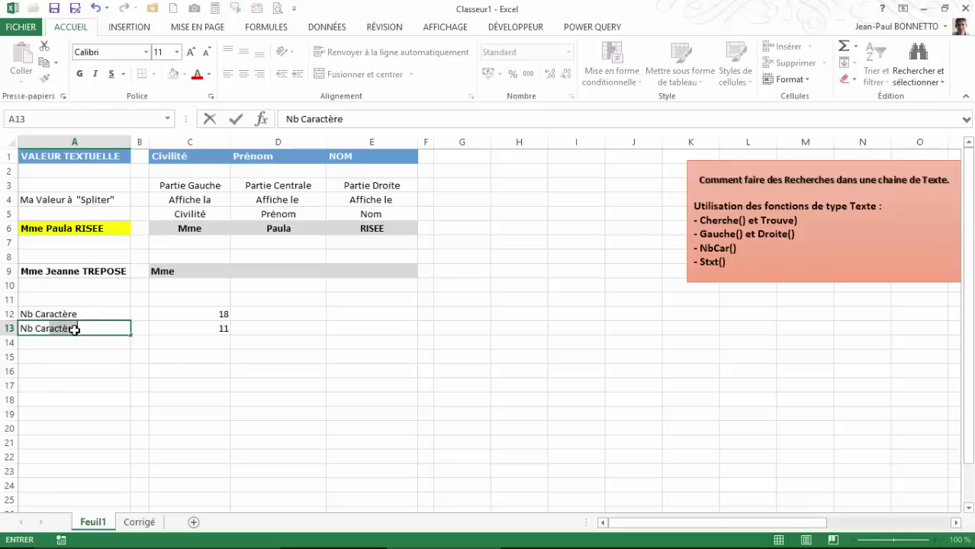
{"action": "type", "text": "Caractères des 2"}
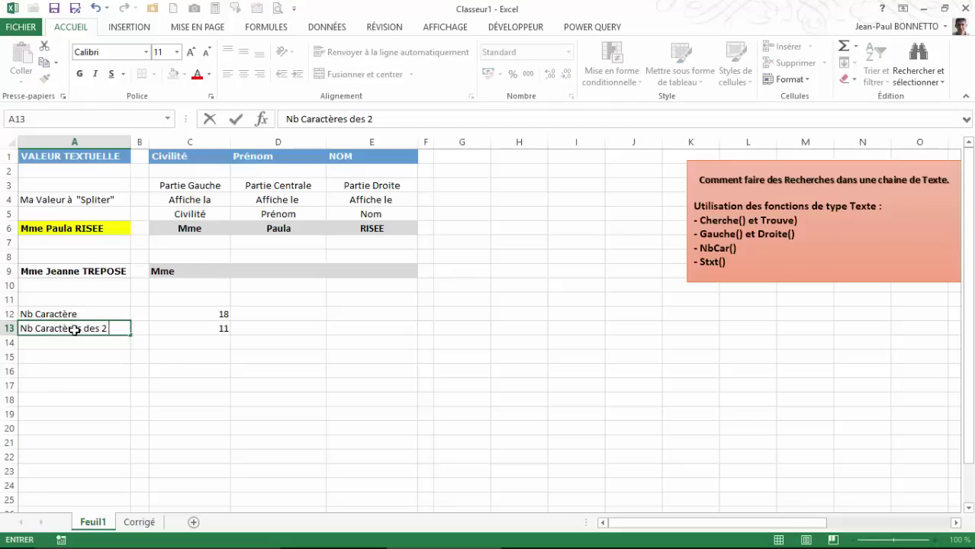
{"action": "key", "text": "Return"}
{"action": "type", "text": "premiers mots"}
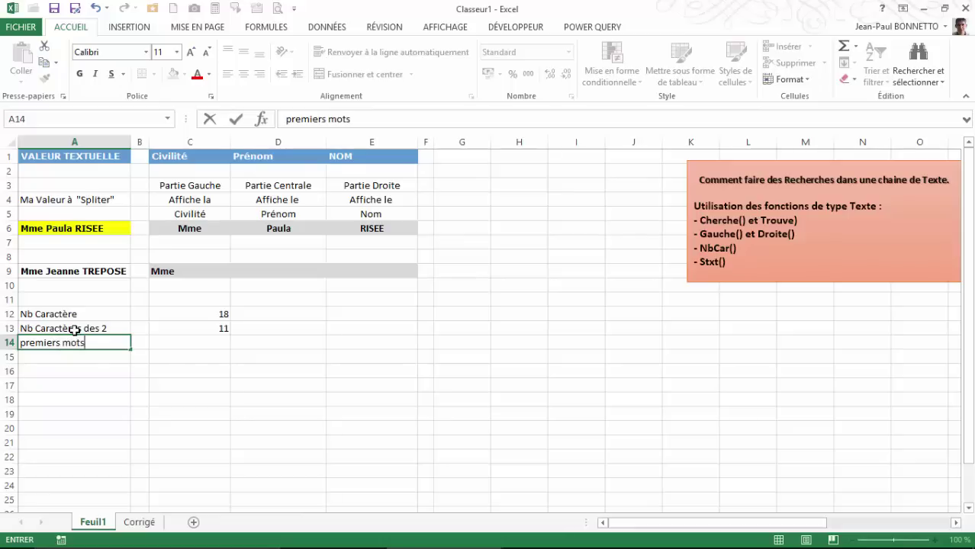
{"action": "left_click", "coordinate": [220, 333]}
{"action": "left_click", "coordinate": [205, 355]}
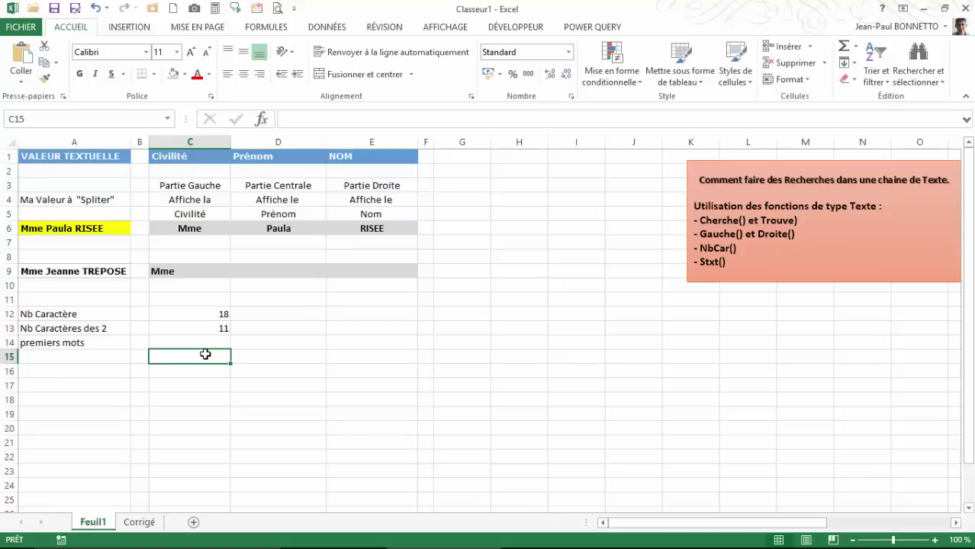
Enter the label "Nombre de caractère" in A15 and "du nom" in A16.
{"action": "left_click", "coordinate": [75, 355]}
{"action": "type", "text": "Nombre "}
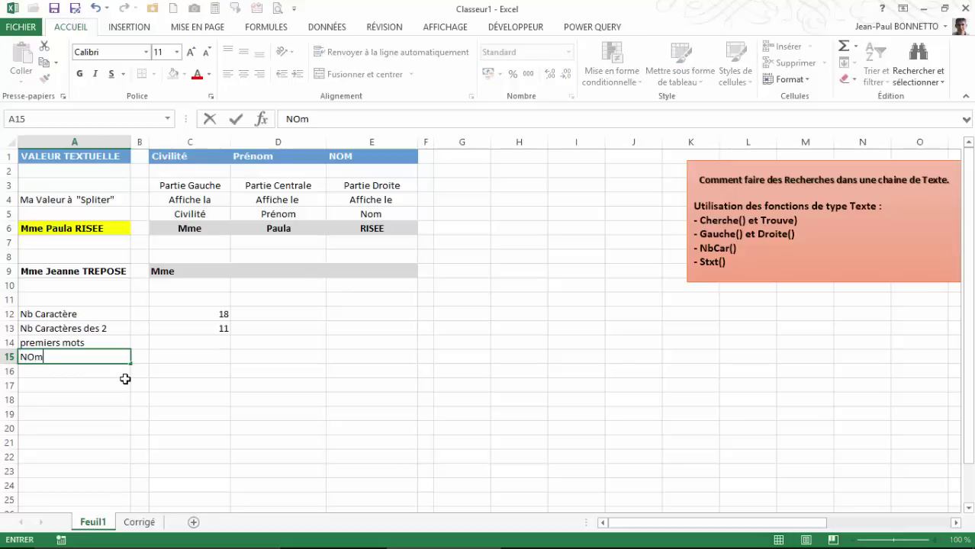
{"action": "type", "text": "de vac"}
{"action": "key", "text": "BackSpace"}
{"action": "key", "text": "BackSpace"}
{"action": "key", "text": "BackSpace"}
{"action": "type", "text": "catacète"}
{"action": "key", "text": "BackSpace"}
{"action": "key", "text": "BackSpace"}
{"action": "key", "text": "BackSpace"}
{"action": "key", "text": "BackSpace"}
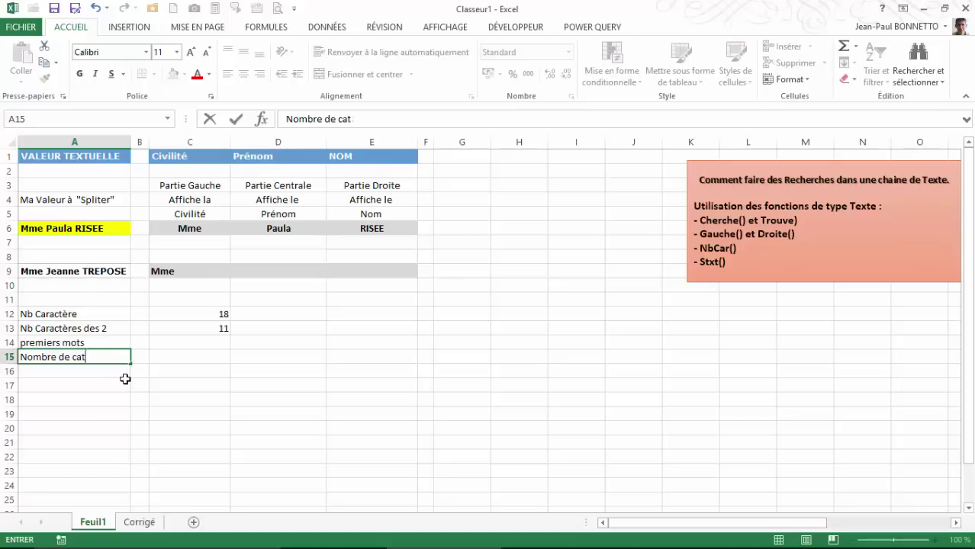
{"action": "type", "text": "actère"}
{"action": "key", "text": "Return"}
{"action": "type", "text": "du nom"}
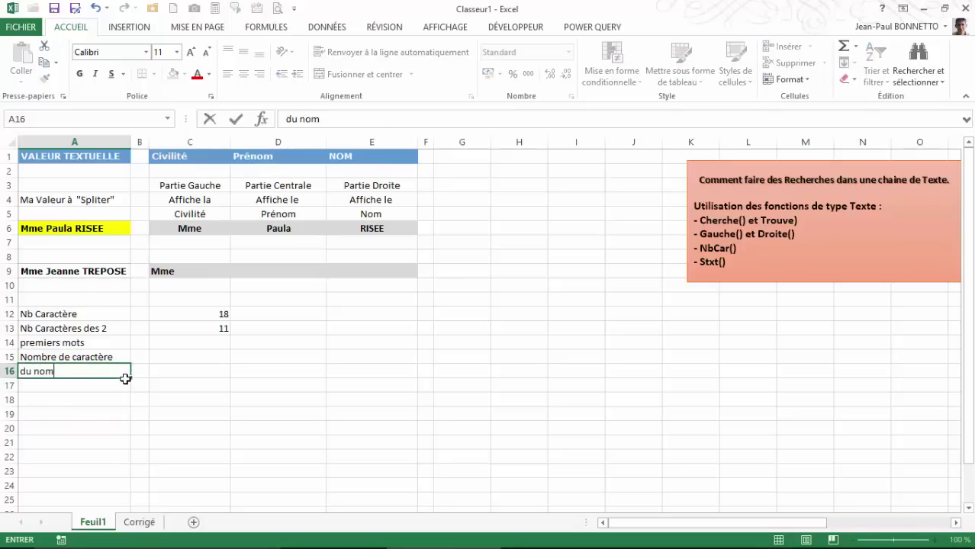
{"action": "key", "text": "Tab"}
Enter =C12-C13 in C15 to calculate the number of characters in the surname.
{"action": "left_click", "coordinate": [192, 373]}
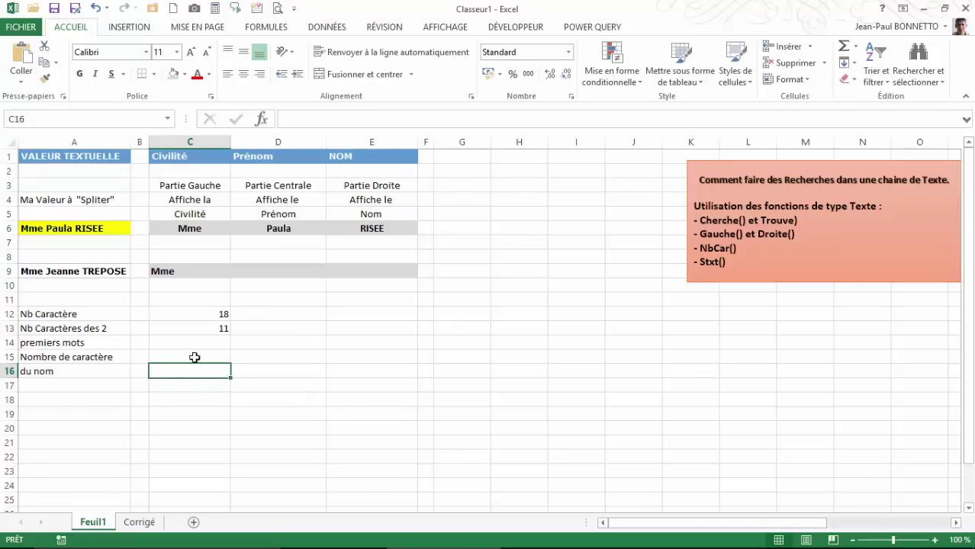
{"action": "left_click", "coordinate": [195, 357]}
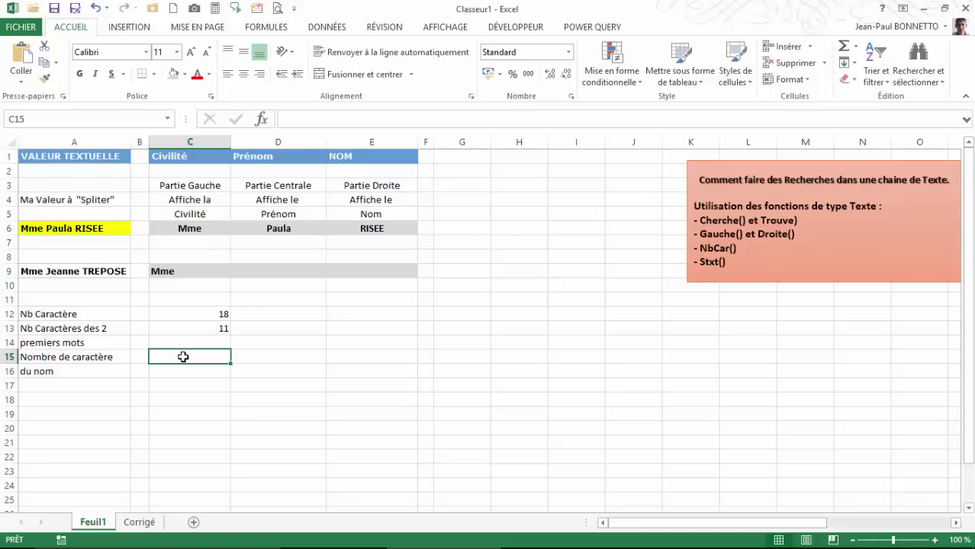
{"action": "left_click", "coordinate": [211, 313]}
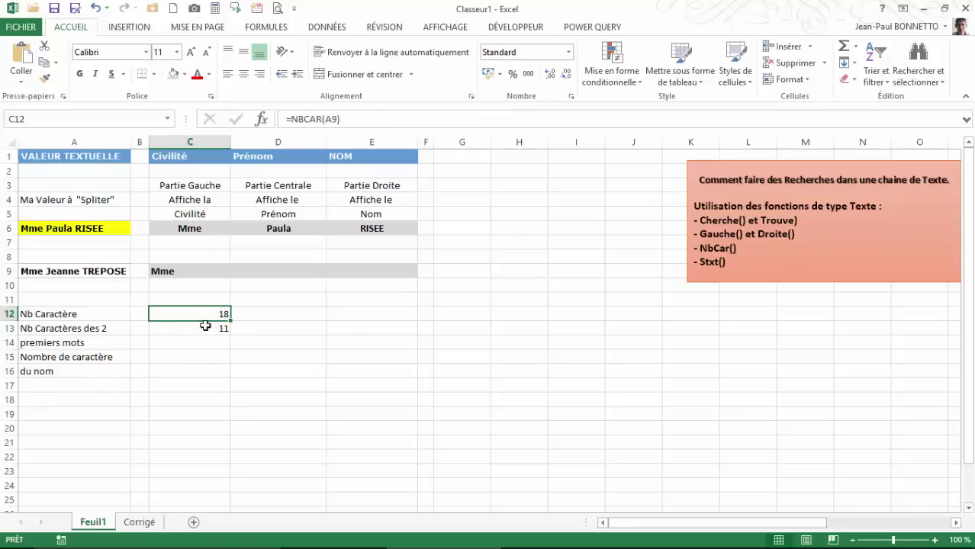
{"action": "left_click", "coordinate": [204, 328]}
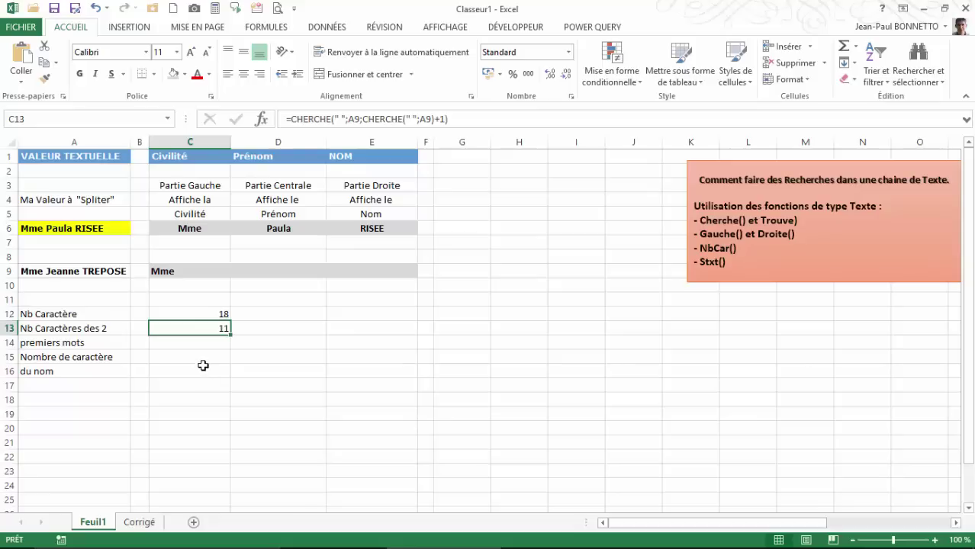
{"action": "left_click", "coordinate": [214, 314]}
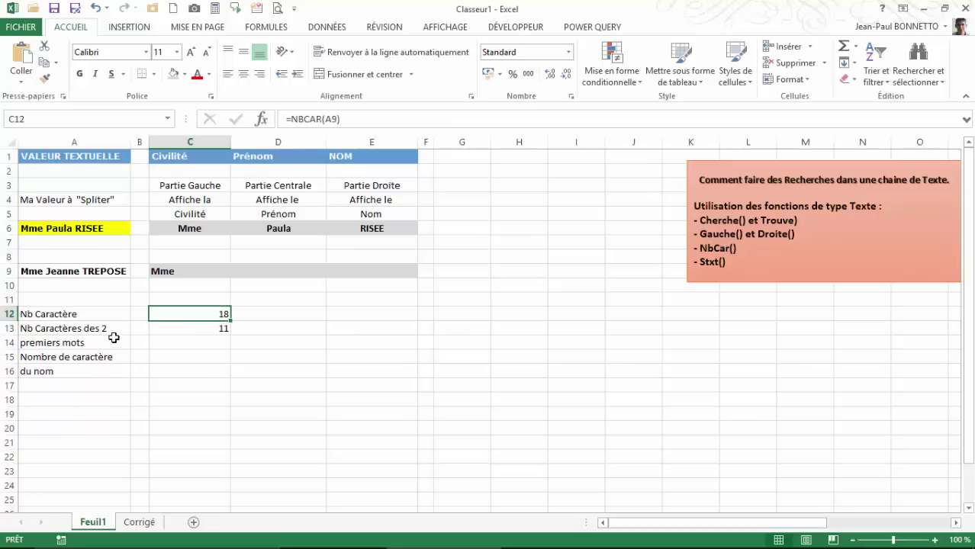
{"action": "left_click", "coordinate": [209, 356]}
{"action": "type", "text": "="}
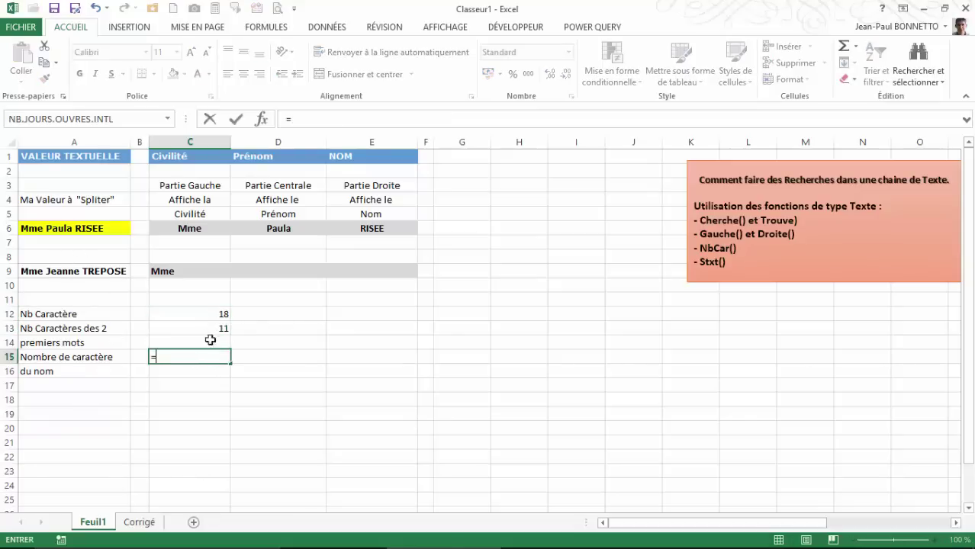
{"action": "left_click", "coordinate": [216, 314]}
{"action": "type", "text": "-"}
{"action": "left_click", "coordinate": [226, 329]}
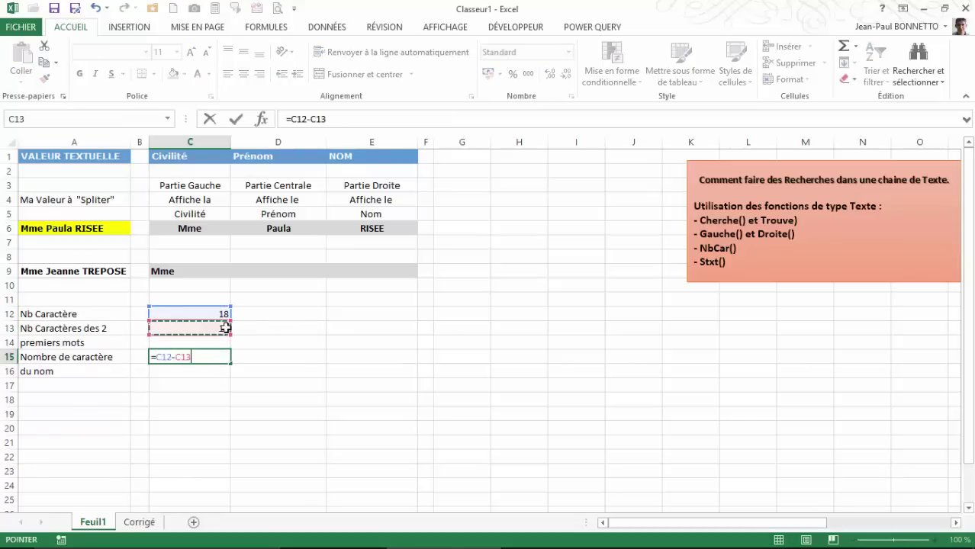
{"action": "key", "text": "Return"}
{"action": "left_click", "coordinate": [225, 358]}
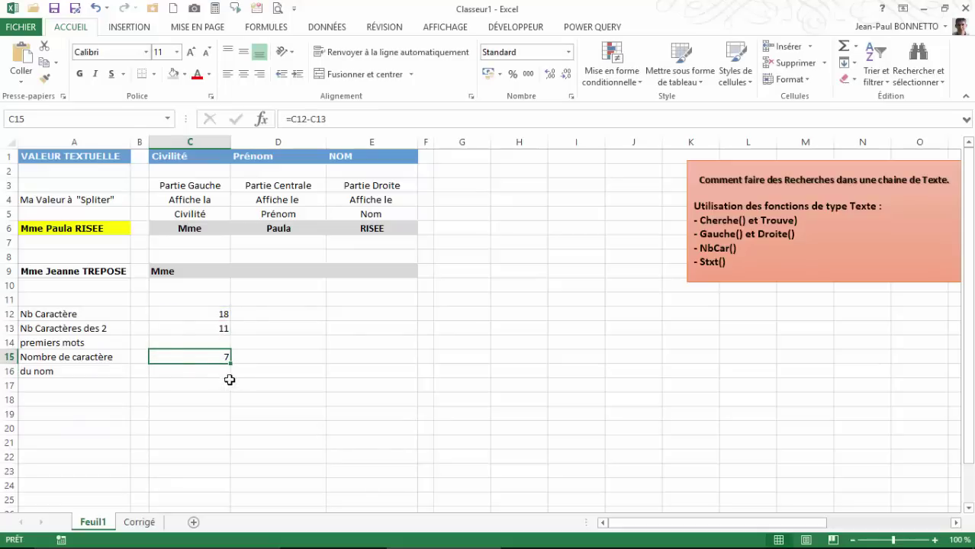
Append "R" to the surname in A9 and check the surname length calculated in C15.
{"action": "left_click", "coordinate": [44, 273]}
{"action": "left_click", "coordinate": [345, 119]}
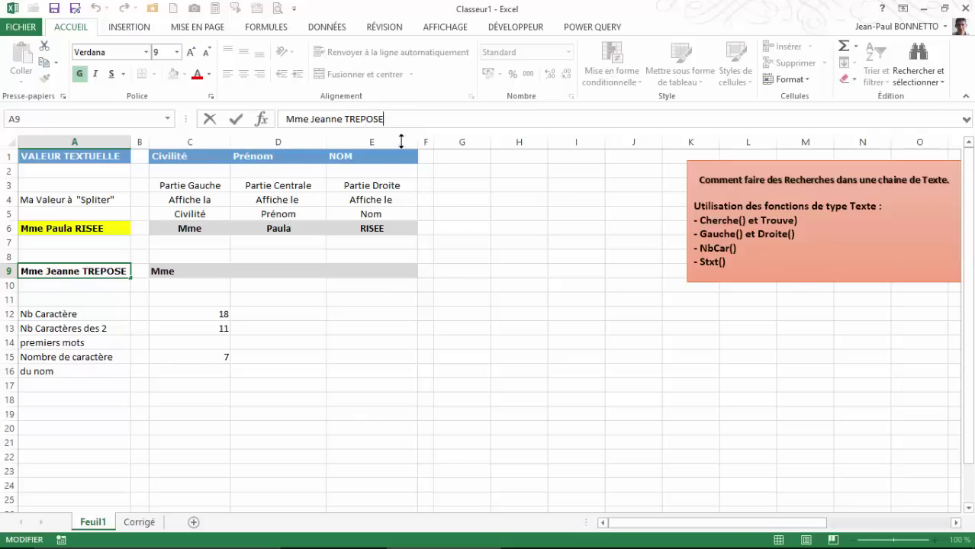
{"action": "left_click", "coordinate": [71, 328]}
{"action": "left_click", "coordinate": [76, 271]}
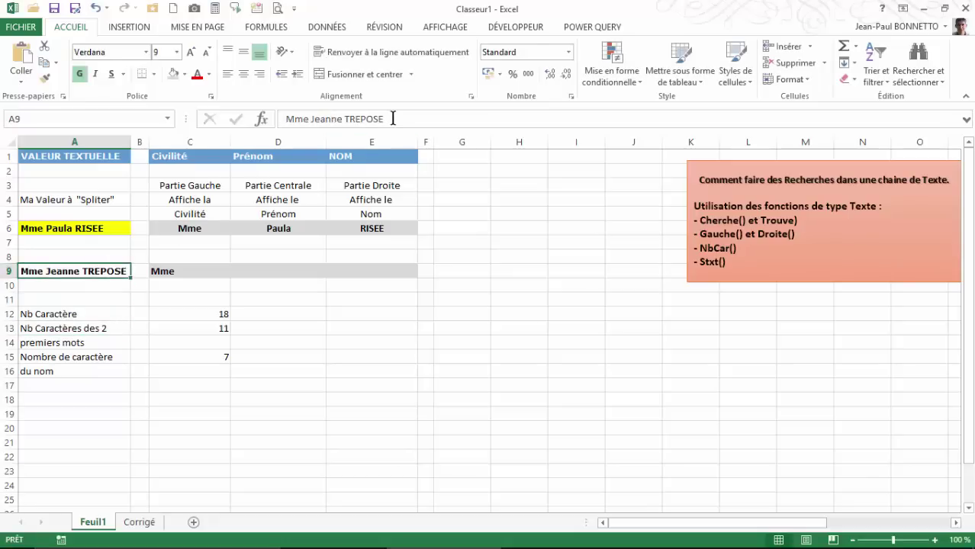
{"action": "left_click", "coordinate": [393, 119]}
{"action": "type", "text": "R"}
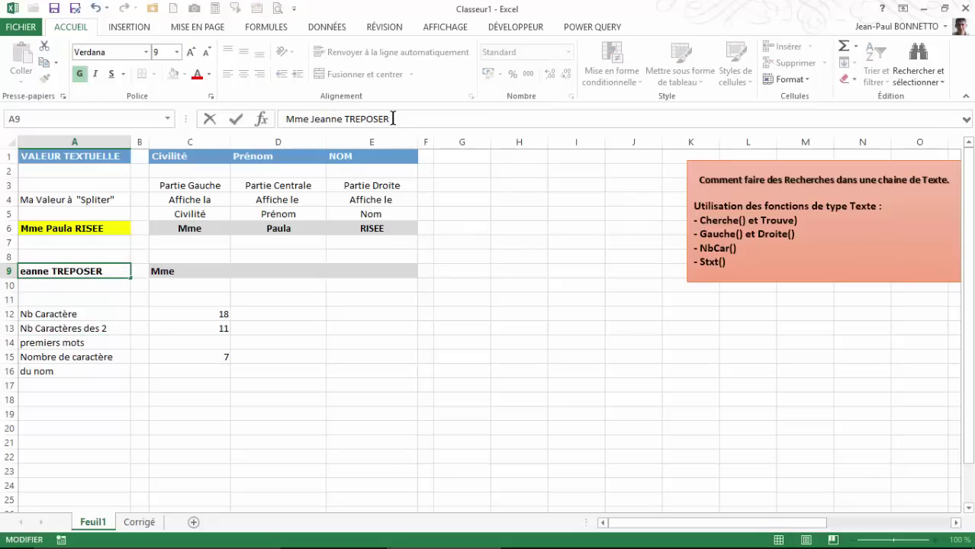
{"action": "key", "text": "Return"}
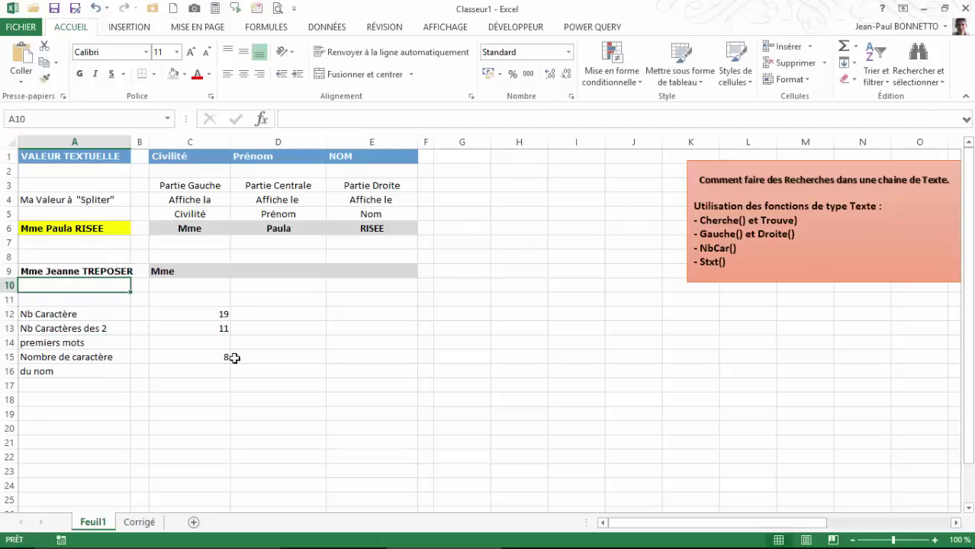
{"action": "left_click", "coordinate": [211, 356]}
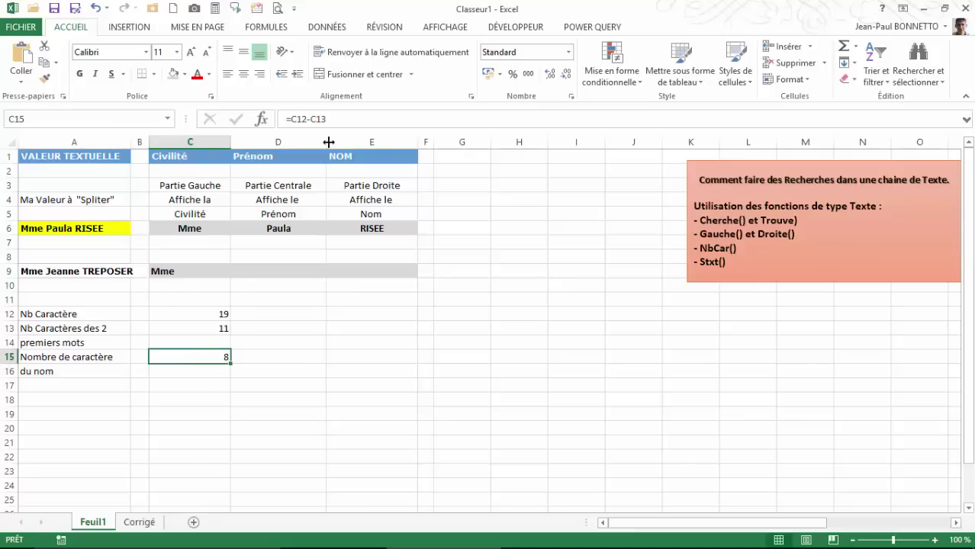
Review the full name in A9 against the formulas in C12, C13 and C15.
{"action": "left_click", "coordinate": [119, 271]}
{"action": "left_click", "coordinate": [400, 122]}
{"action": "key", "text": "Return"}
{"action": "key", "text": "Return"}
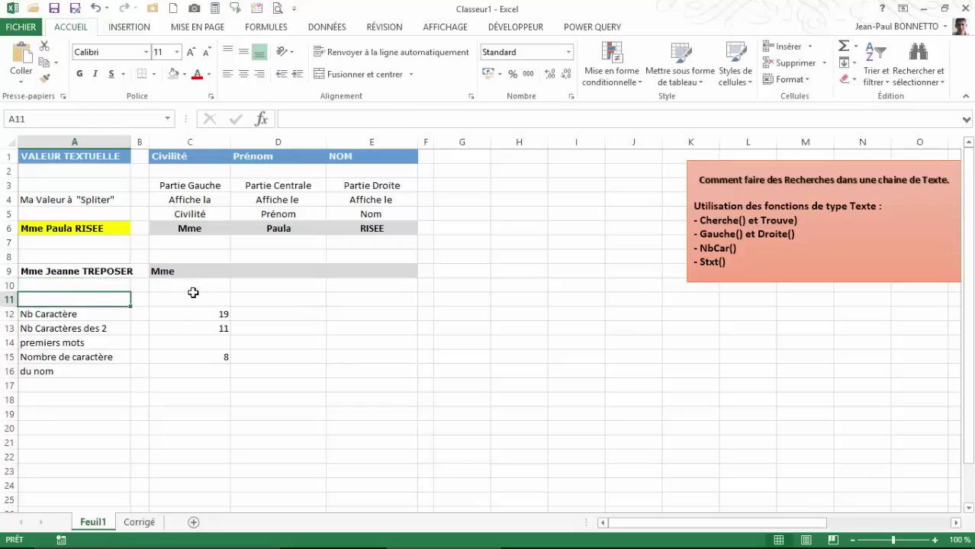
{"action": "left_click", "coordinate": [212, 321]}
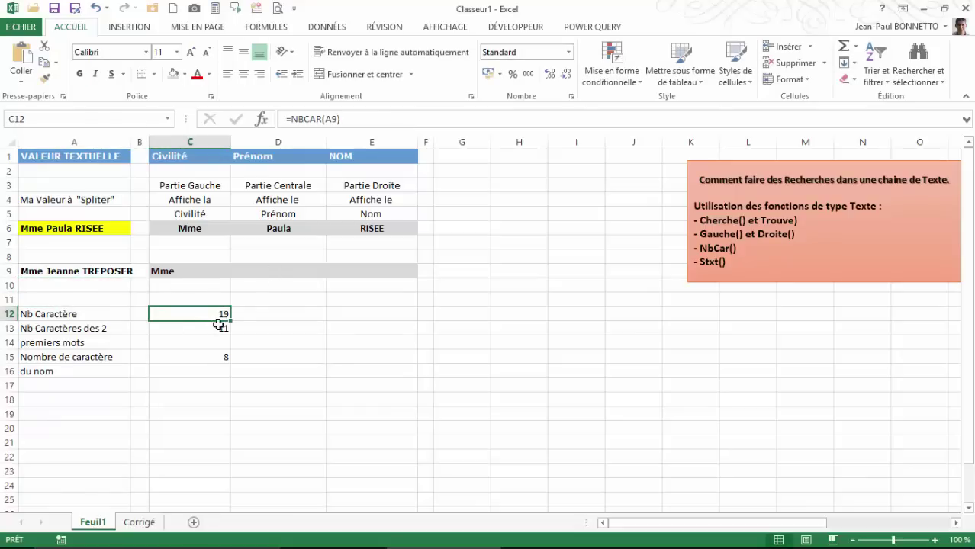
{"action": "left_click", "coordinate": [221, 328]}
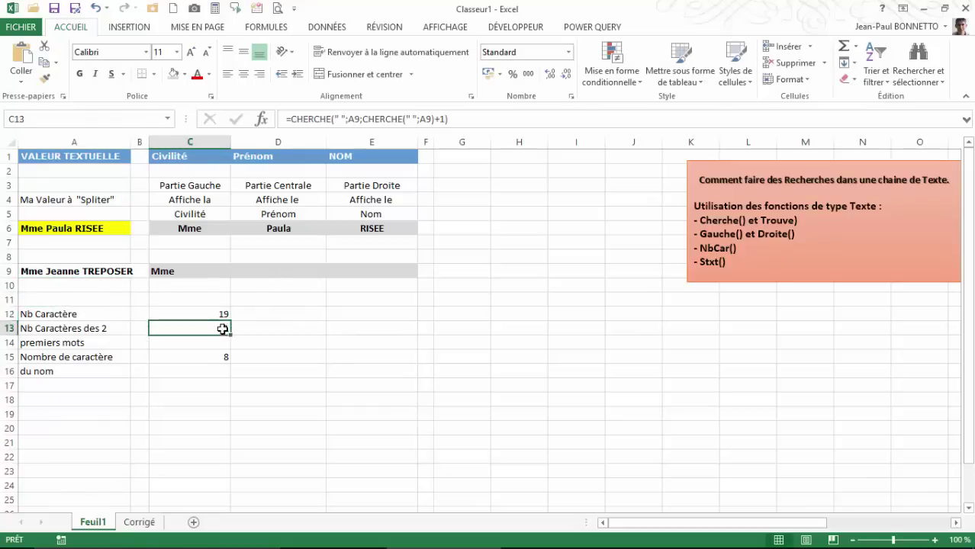
{"action": "left_click", "coordinate": [217, 313]}
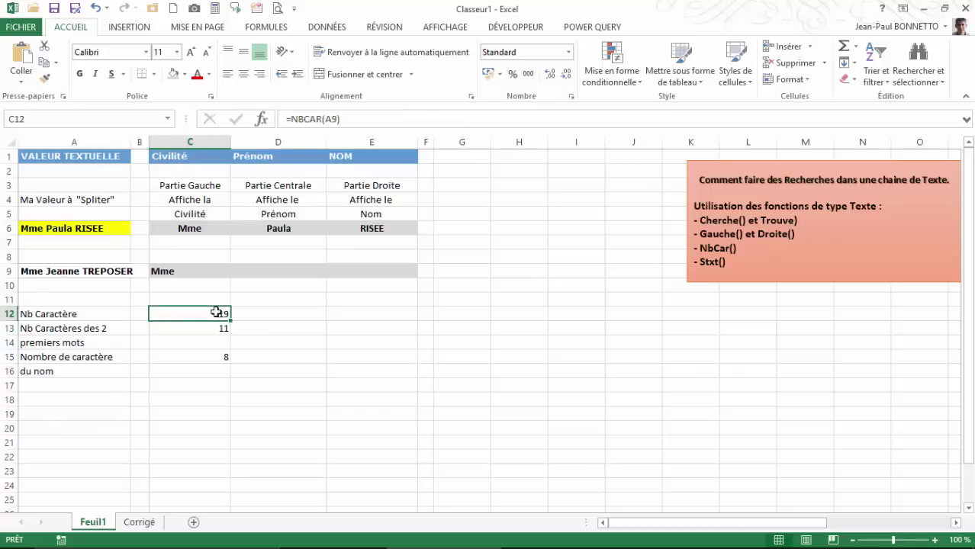
{"action": "left_click", "coordinate": [204, 329]}
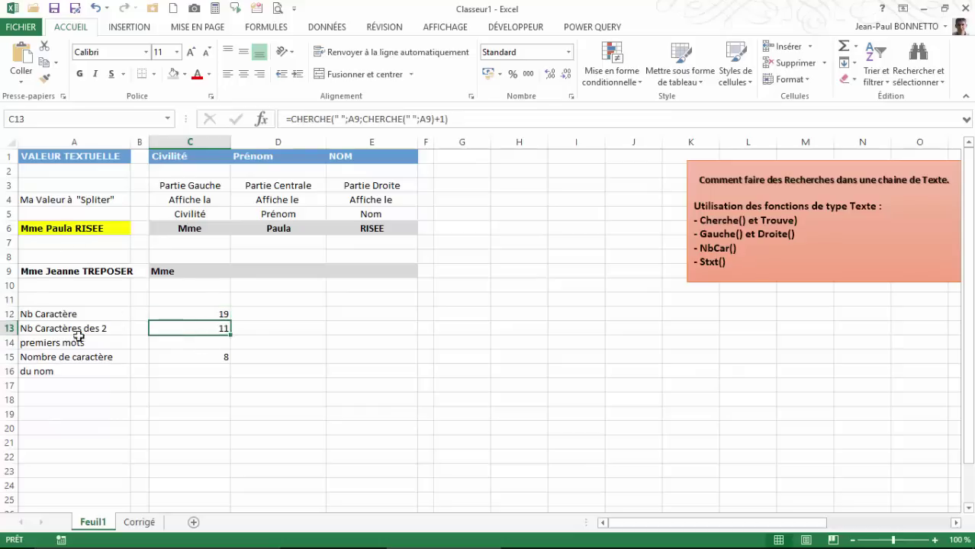
{"action": "left_click", "coordinate": [204, 357]}
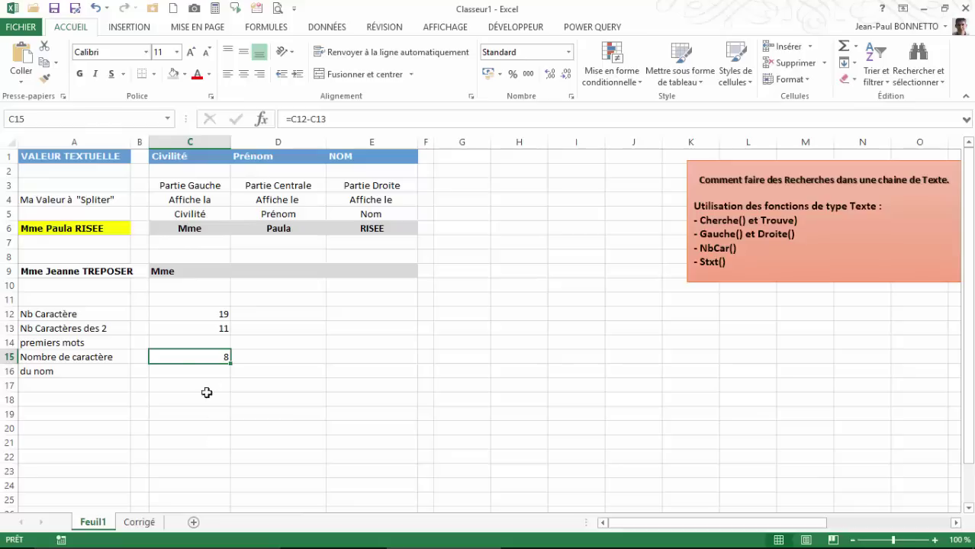
{"action": "left_click", "coordinate": [222, 311]}
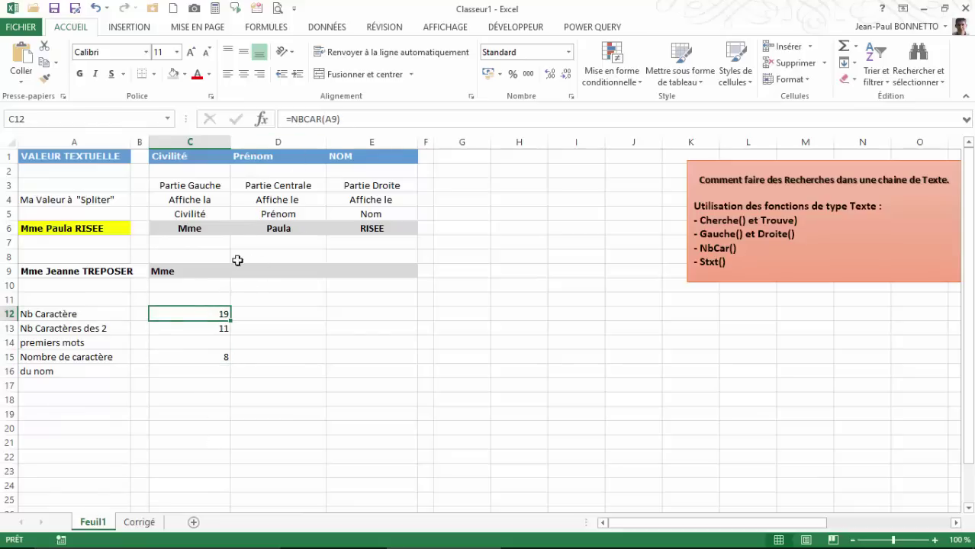
{"action": "left_click", "coordinate": [225, 327]}
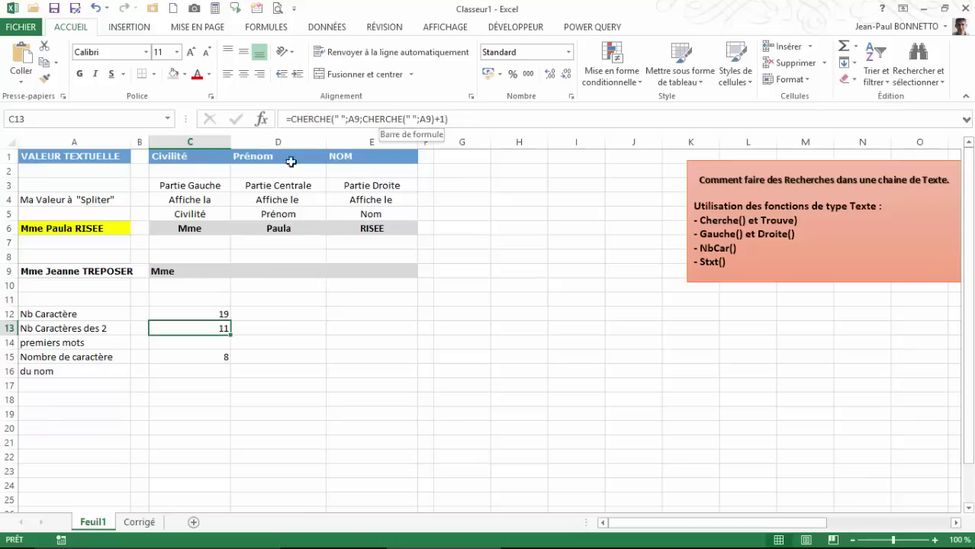
{"action": "left_click", "coordinate": [214, 383]}
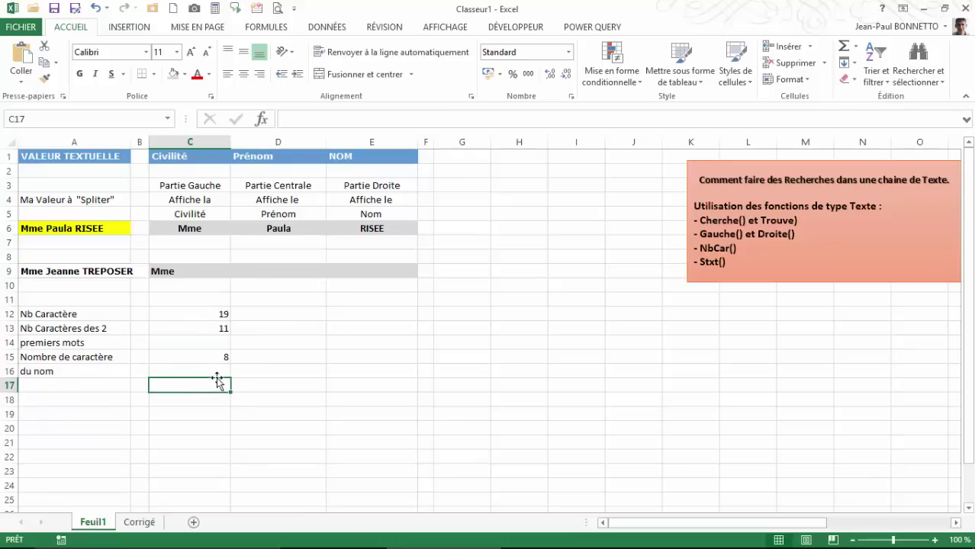
{"action": "left_click", "coordinate": [221, 353]}
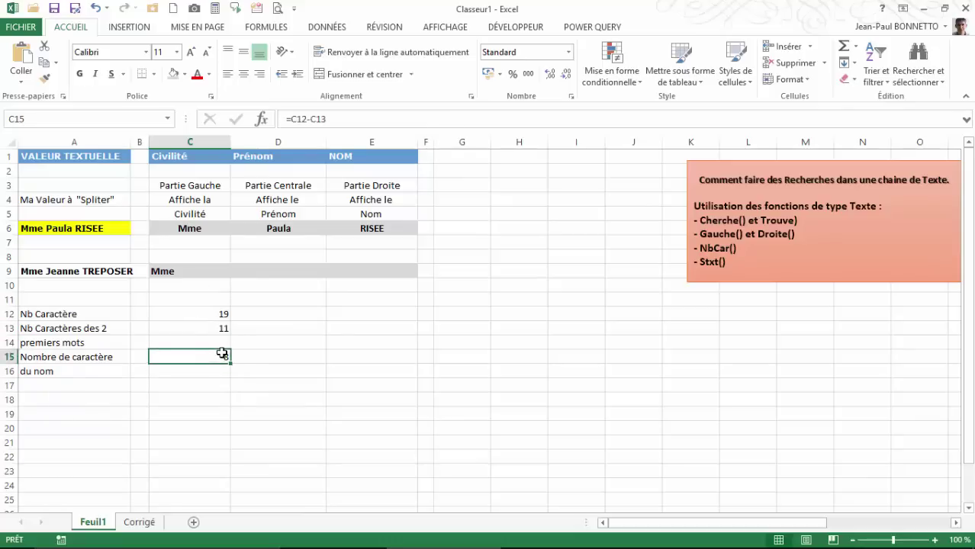
{"action": "left_click", "coordinate": [200, 383]}
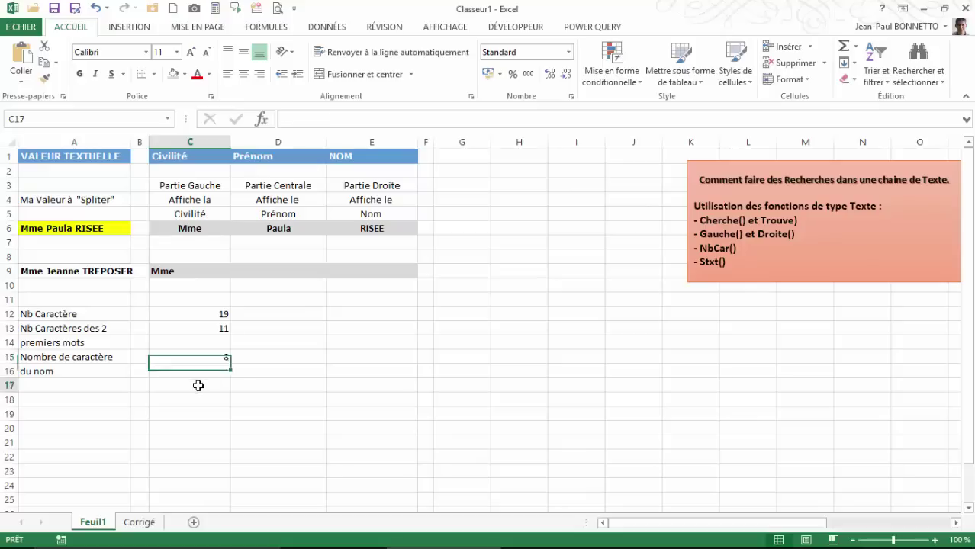
Enter the label "Afficher le dernier mot" in A18 for the surname extraction.
{"action": "left_click", "coordinate": [73, 386]}
{"action": "left_click", "coordinate": [82, 404]}
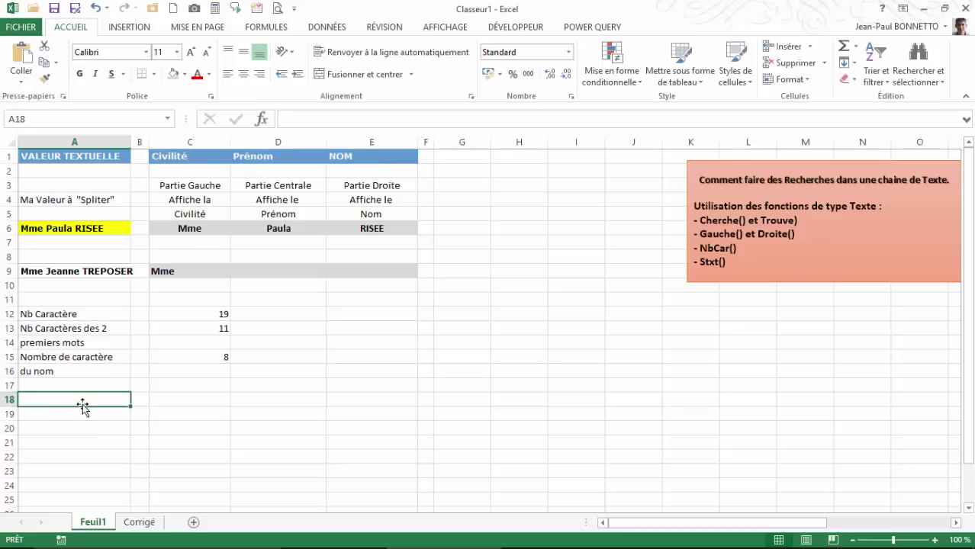
{"action": "type", "text": "Afficher le "}
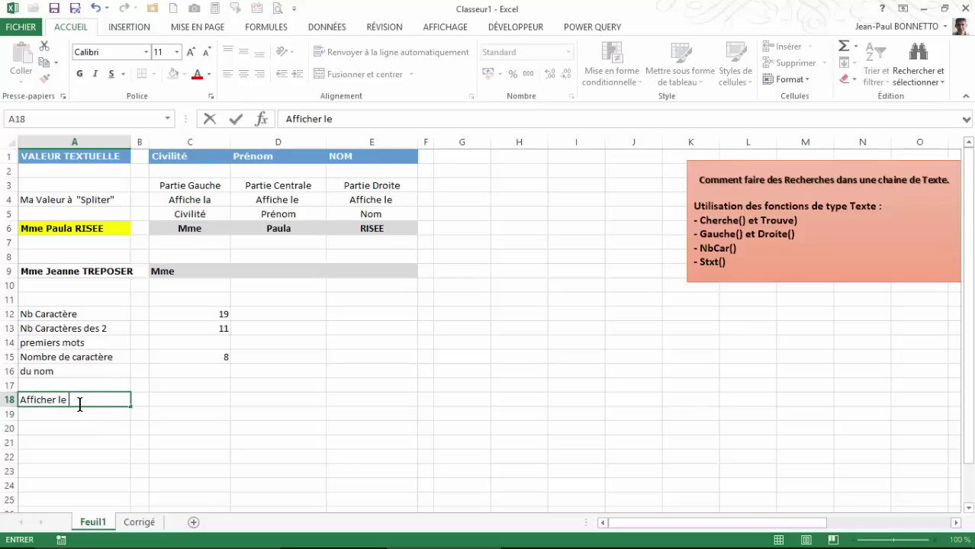
{"action": "type", "text": "dernier mot"}
Enter =DROITE(A9;C15) in C18 to extract the last word of the full name.
{"action": "left_click", "coordinate": [207, 400]}
{"action": "type", "text": "=d"}
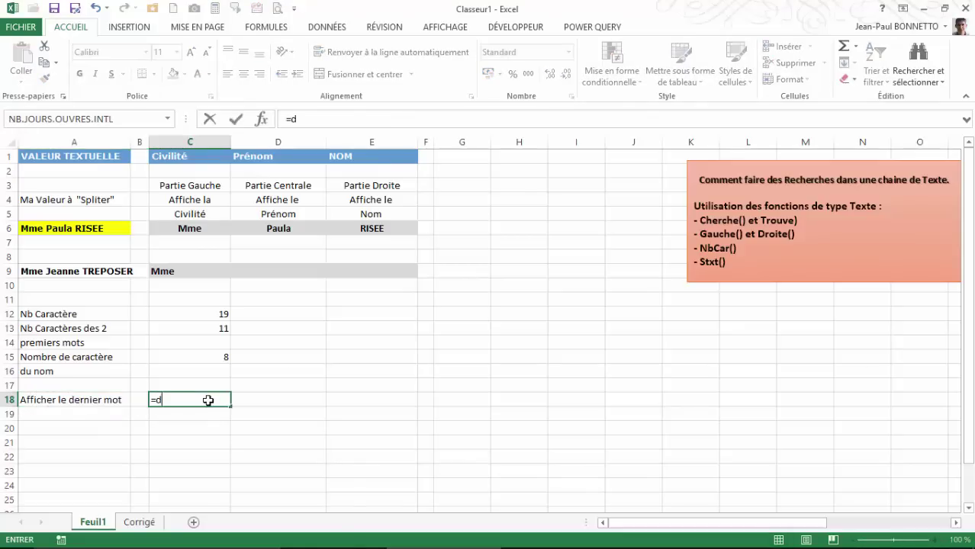
{"action": "type", "text": "roite"}
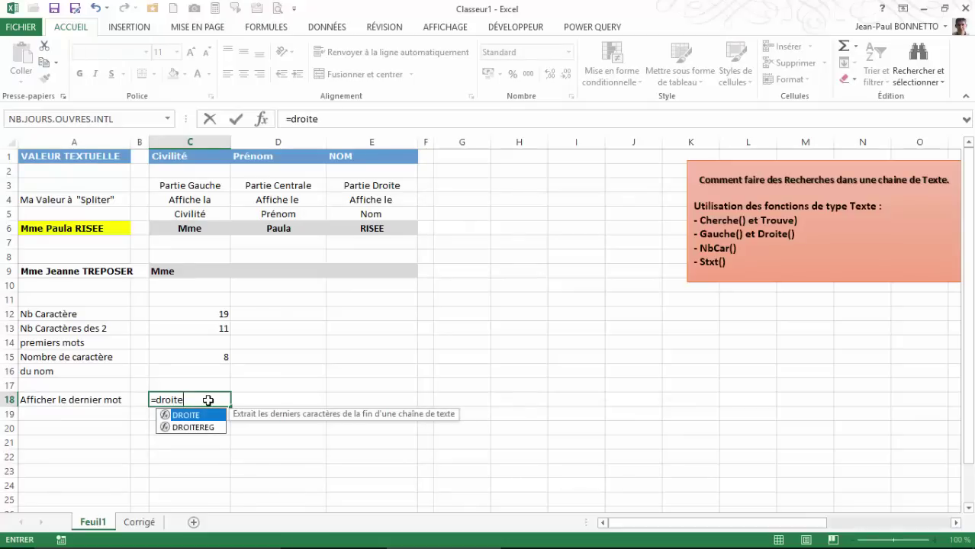
{"action": "type", "text": "("}
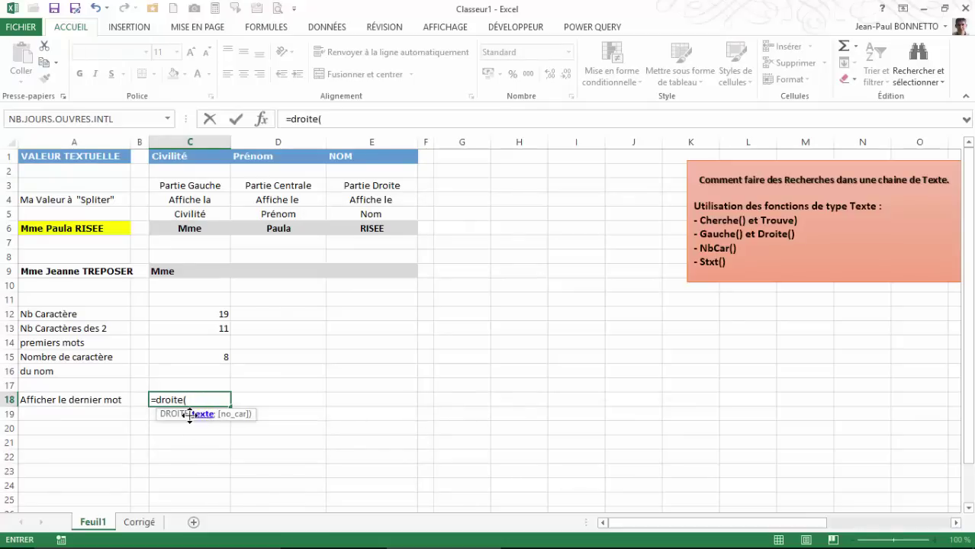
{"action": "left_click", "coordinate": [92, 271]}
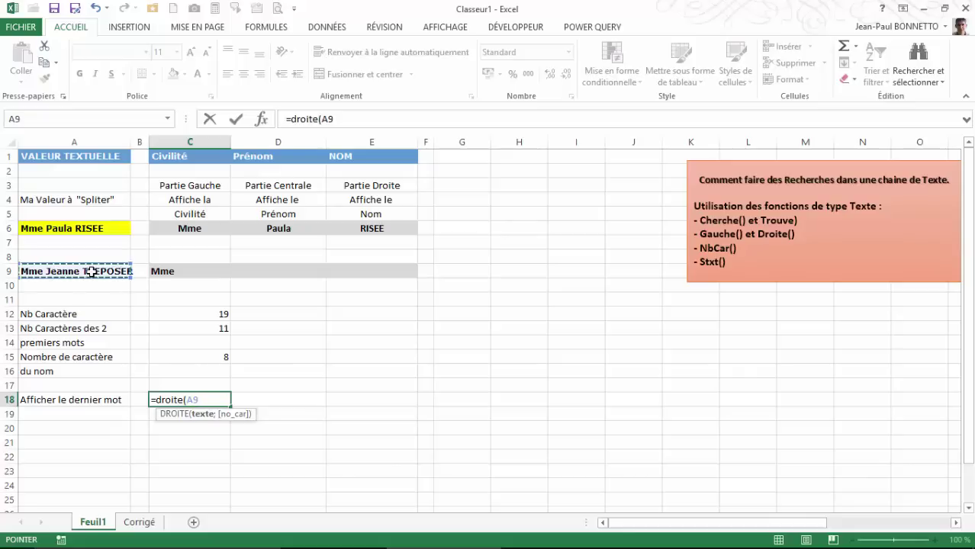
{"action": "type", "text": ";"}
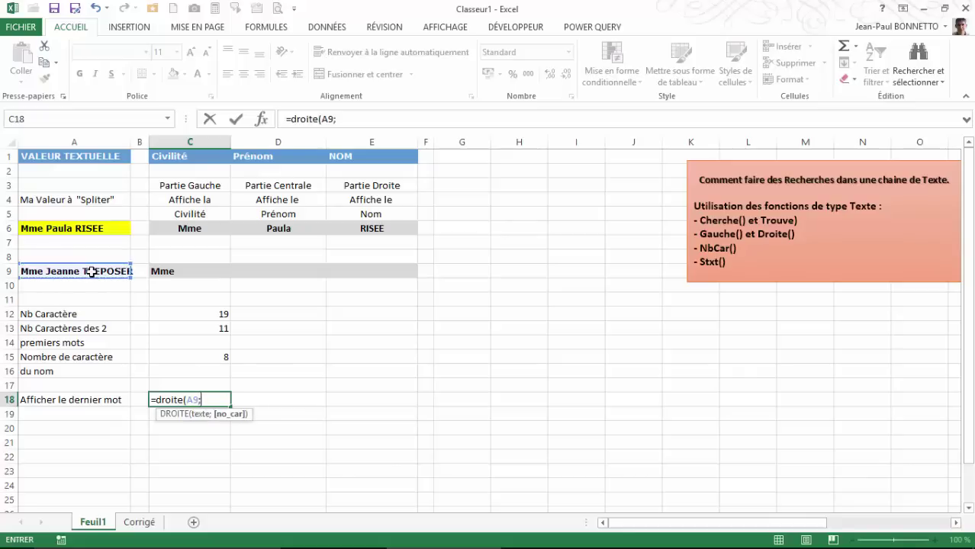
{"action": "left_click", "coordinate": [213, 356]}
{"action": "type", "text": ")"}
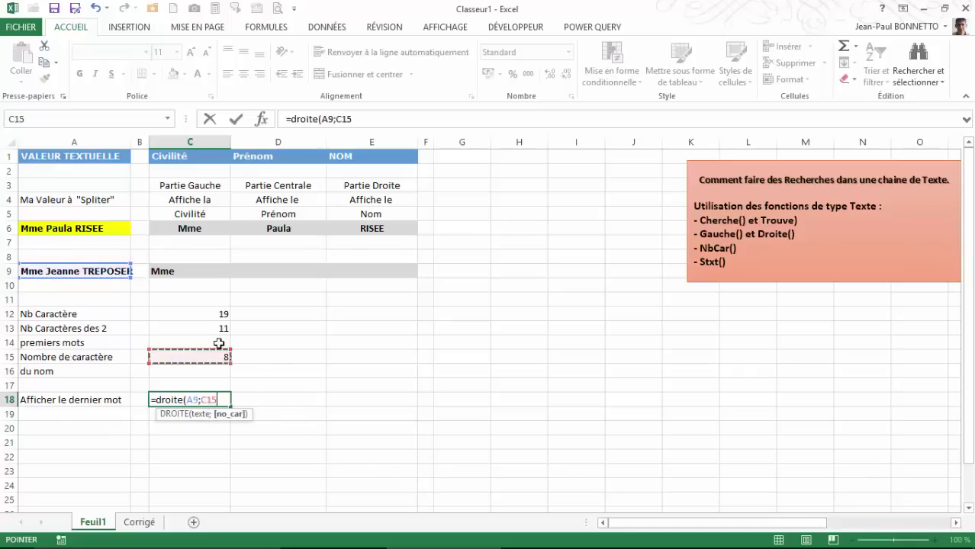
{"action": "key", "text": "Return"}
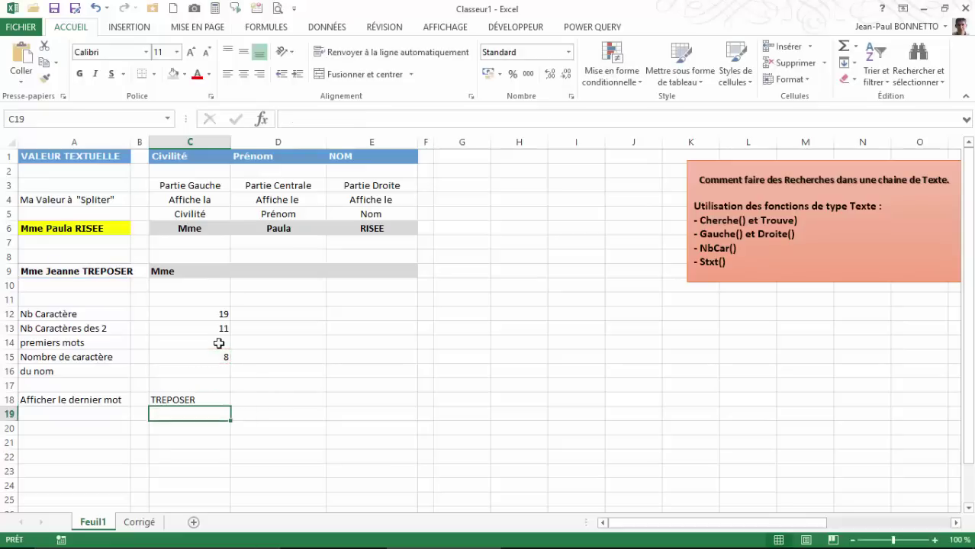
Delete the final "R" from the surname in A9 and check the last word extracted in C18.
{"action": "left_click", "coordinate": [187, 400]}
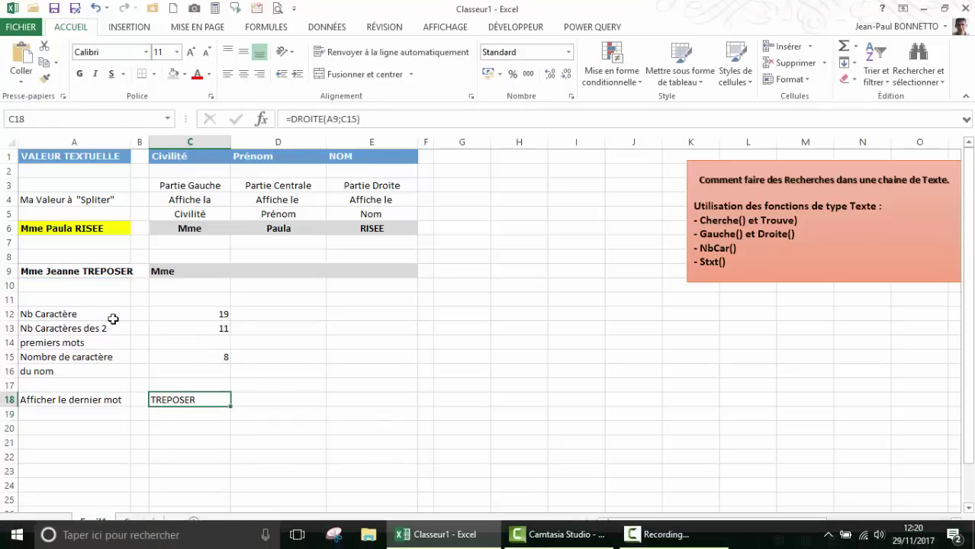
{"action": "left_click", "coordinate": [104, 271]}
{"action": "left_click", "coordinate": [401, 118]}
{"action": "key", "text": "BackSpace"}
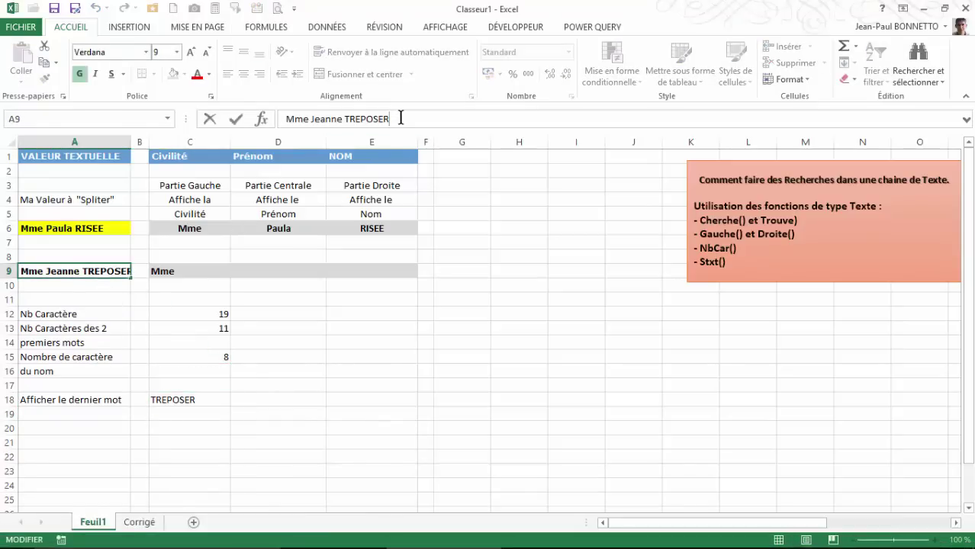
{"action": "key", "text": "Return"}
{"action": "left_click", "coordinate": [179, 401]}
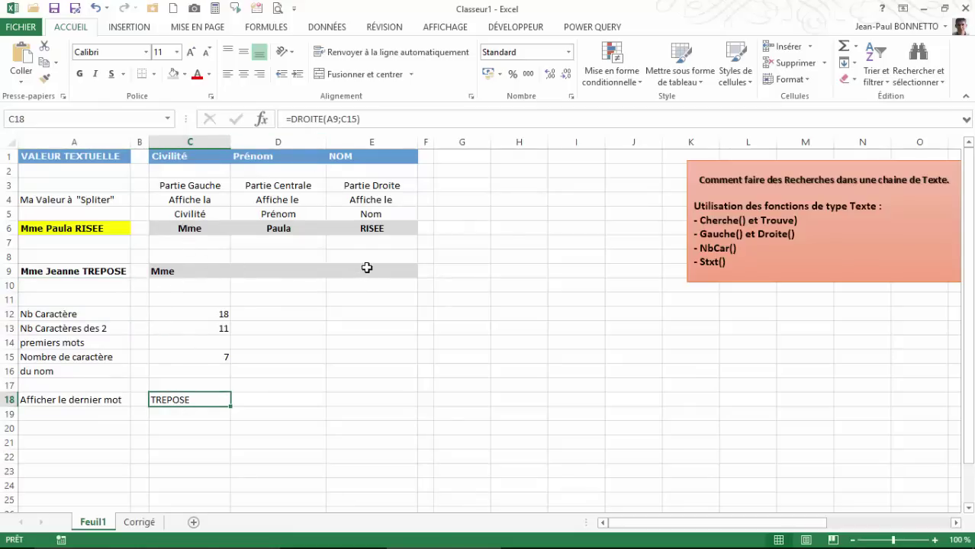
Review the helper formulas in C13, C15 and C18 against the empty surname cell E9.
{"action": "left_click", "coordinate": [337, 269]}
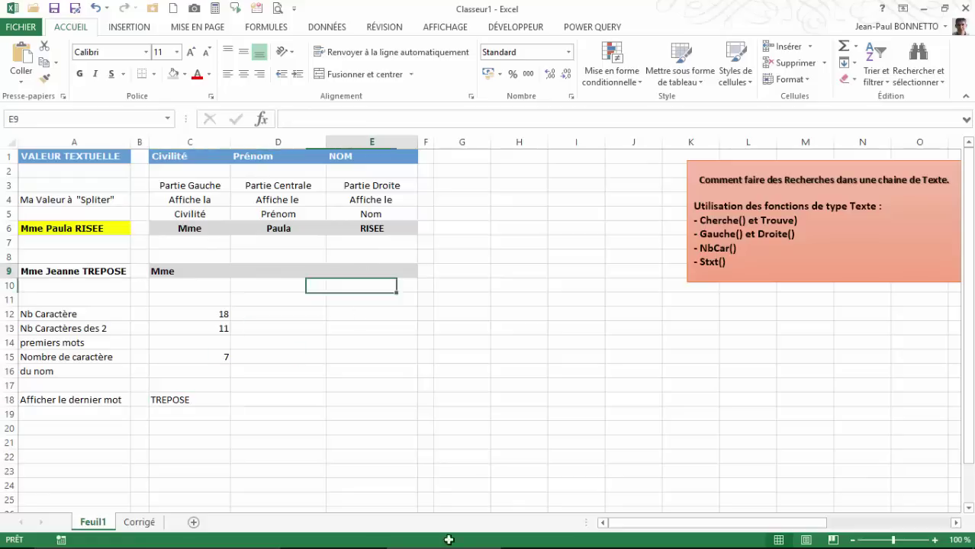
{"action": "mouse_move", "coordinate": [505, 546]}
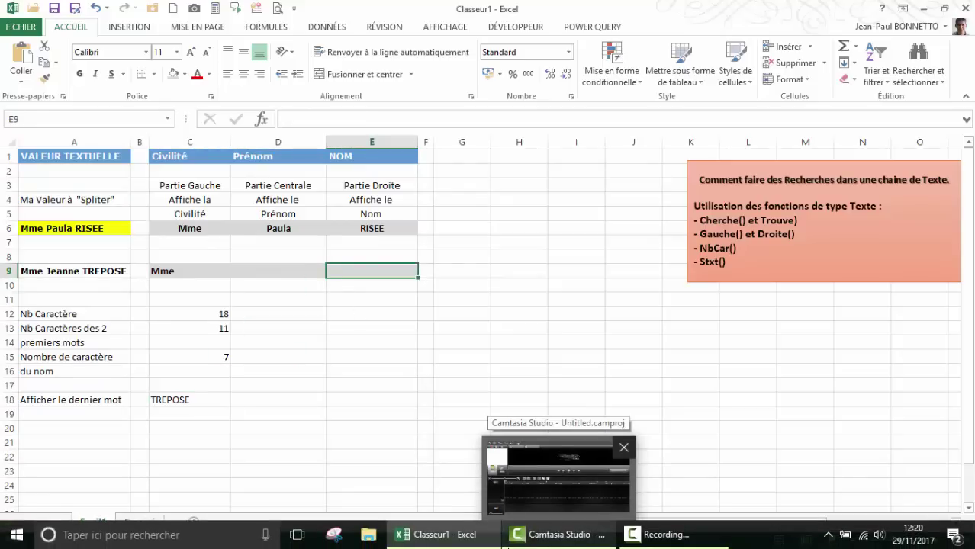
{"action": "left_click", "coordinate": [207, 326]}
{"action": "left_click", "coordinate": [211, 357]}
{"action": "left_click", "coordinate": [191, 399]}
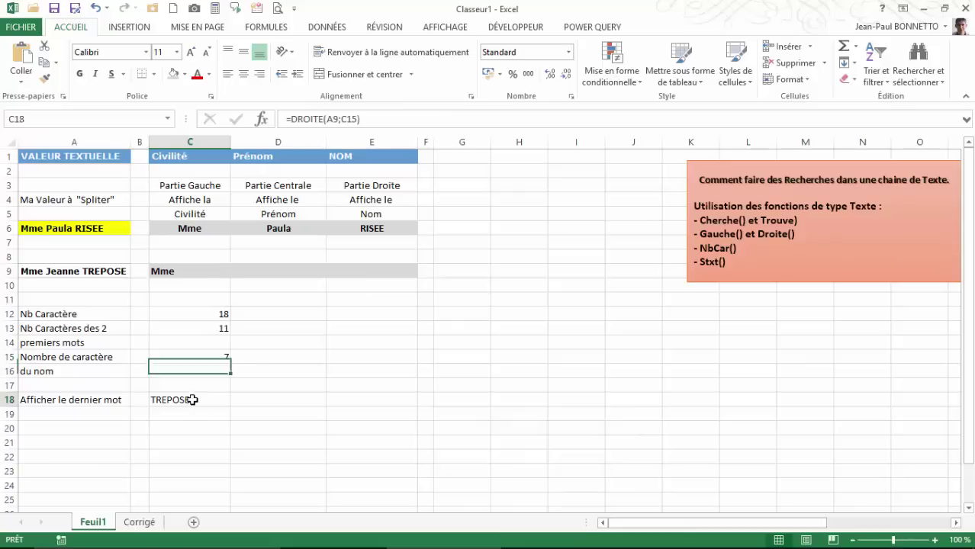
{"action": "left_click", "coordinate": [366, 269]}
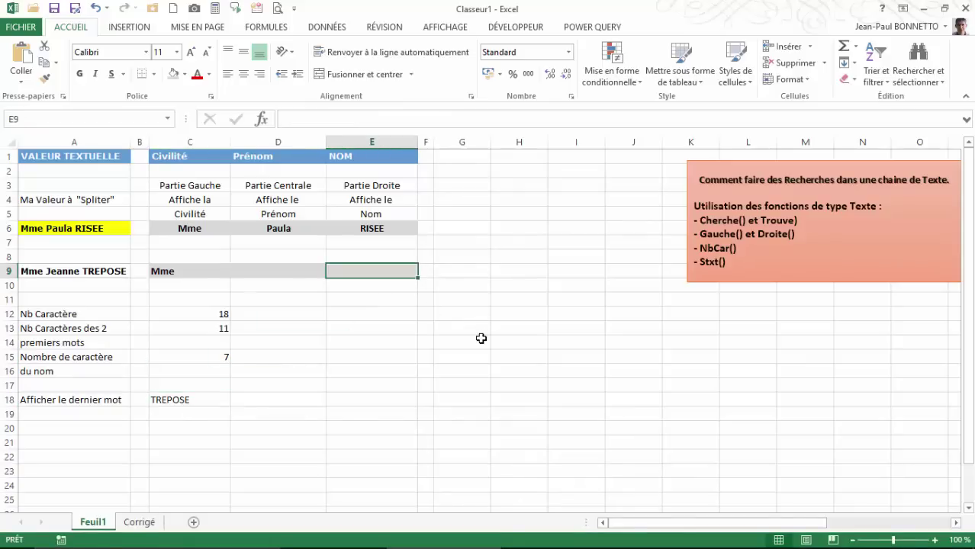
{"action": "right_click", "coordinate": [480, 338]}
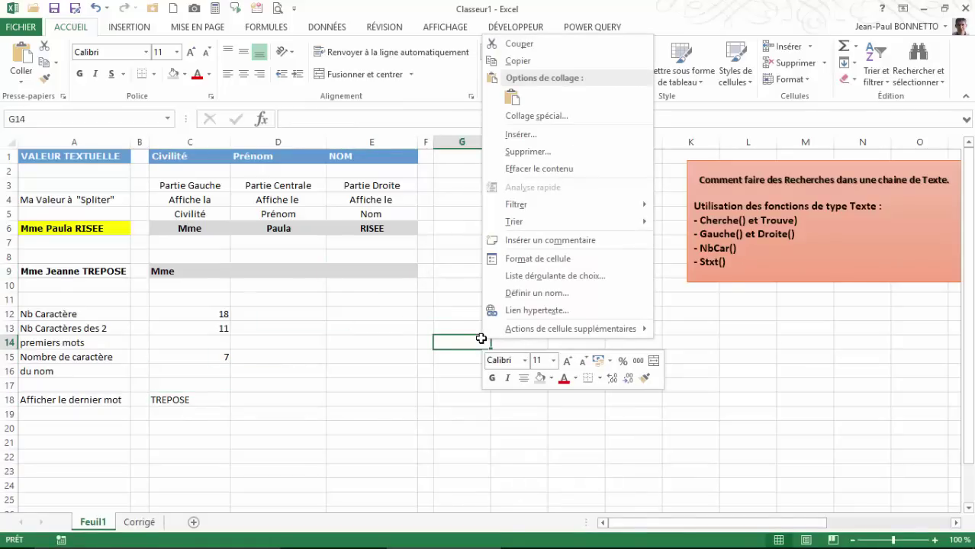
{"action": "key", "text": "Escape"}
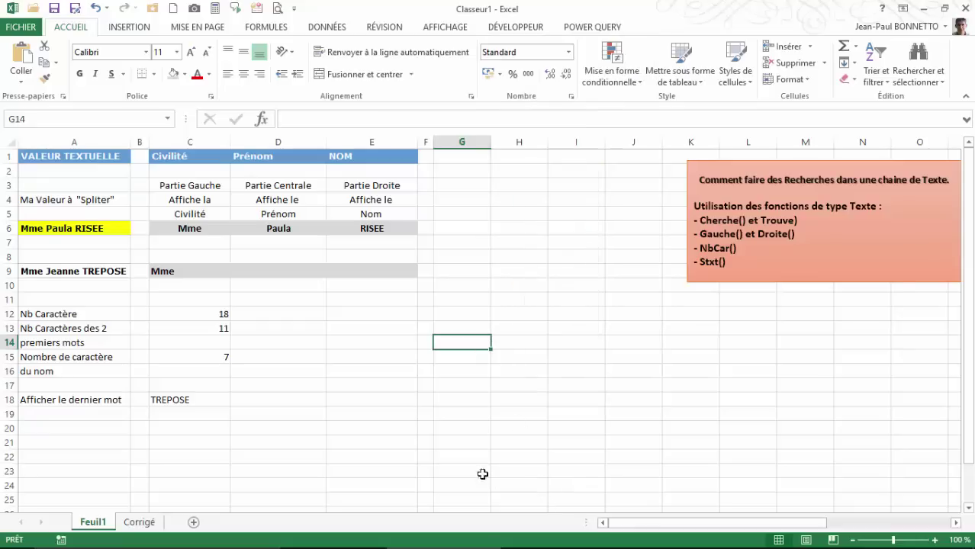
{"action": "left_click", "coordinate": [387, 290]}
{"action": "left_click", "coordinate": [386, 272]}
{"action": "type", "text": "="}
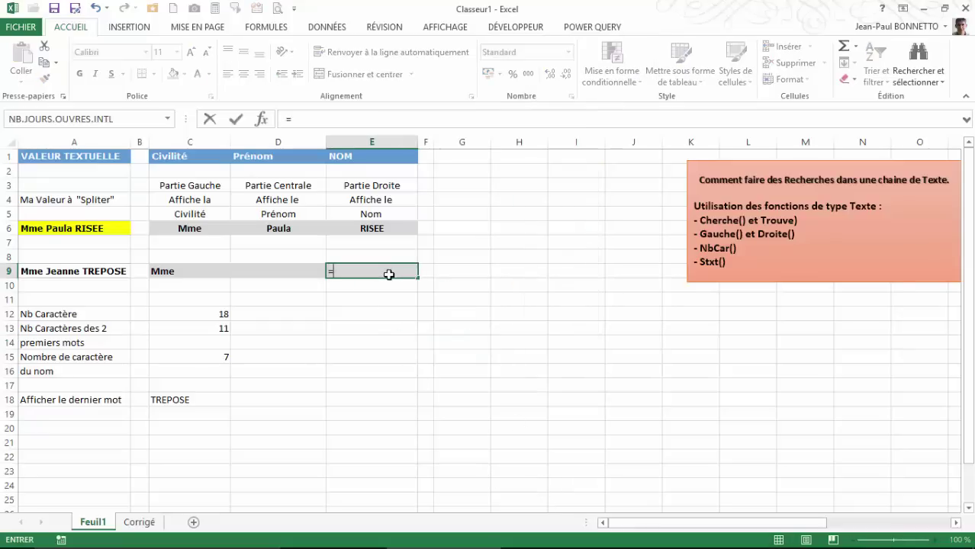
{"action": "key", "text": "Escape"}
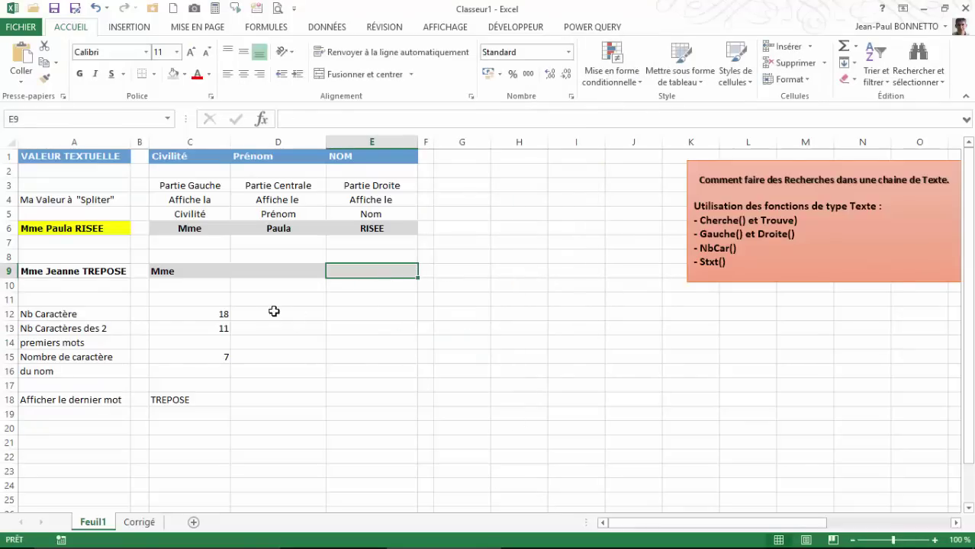
Enter =FORMULETEXTE(C12) in D12 and fill it down to D18 to display the helper formulas as text.
{"action": "left_click", "coordinate": [275, 309]}
{"action": "type", "text": "="}
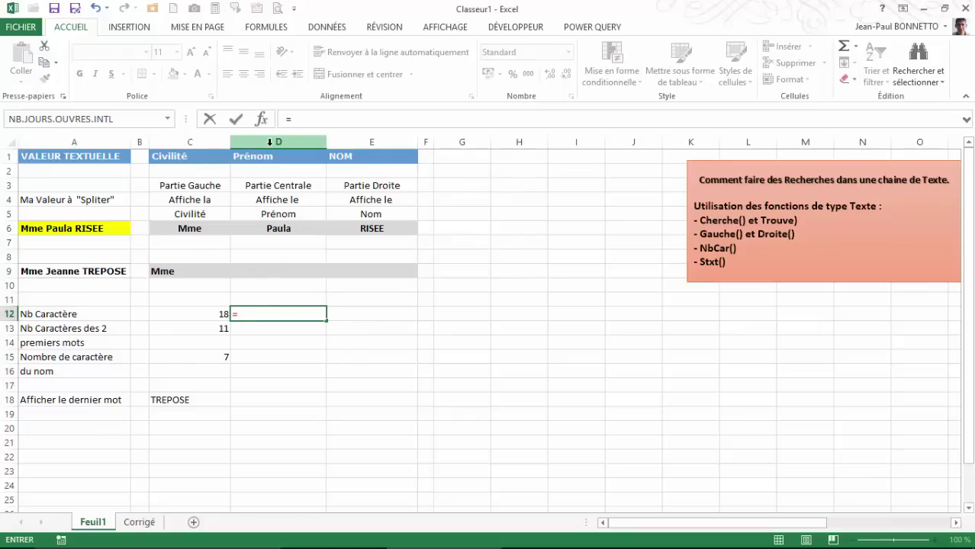
{"action": "type", "text": "f"}
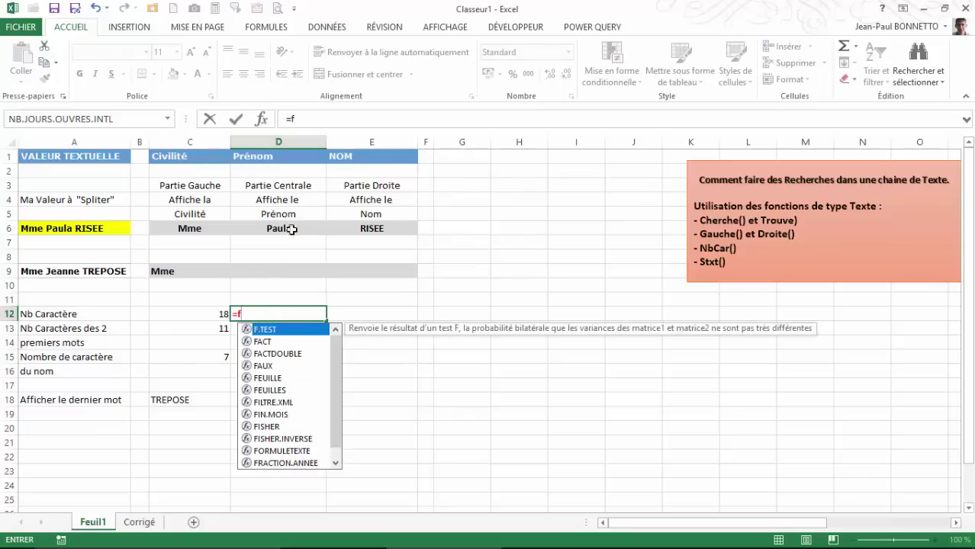
{"action": "double_click", "coordinate": [303, 455]}
{"action": "key", "text": "Return"}
{"action": "left_click", "coordinate": [489, 318]}
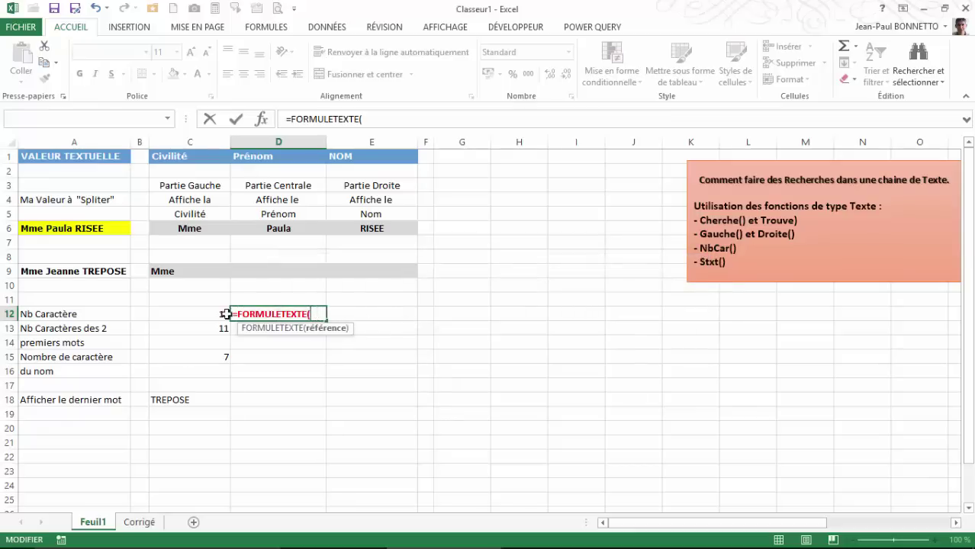
{"action": "left_click", "coordinate": [225, 315]}
{"action": "key", "text": "Return"}
{"action": "left_click", "coordinate": [309, 317]}
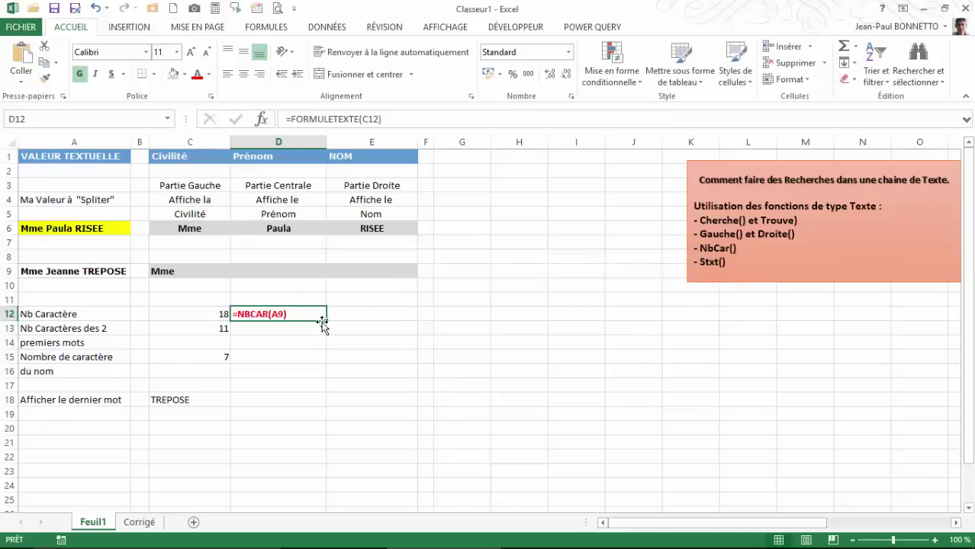
{"action": "left_click_drag", "start_coordinate": [326, 320], "coordinate": [322, 406]}
Clear the #N/A results from D14, D16 and D17, and review the remaining formula texts in column D.
{"action": "left_click", "coordinate": [282, 344]}
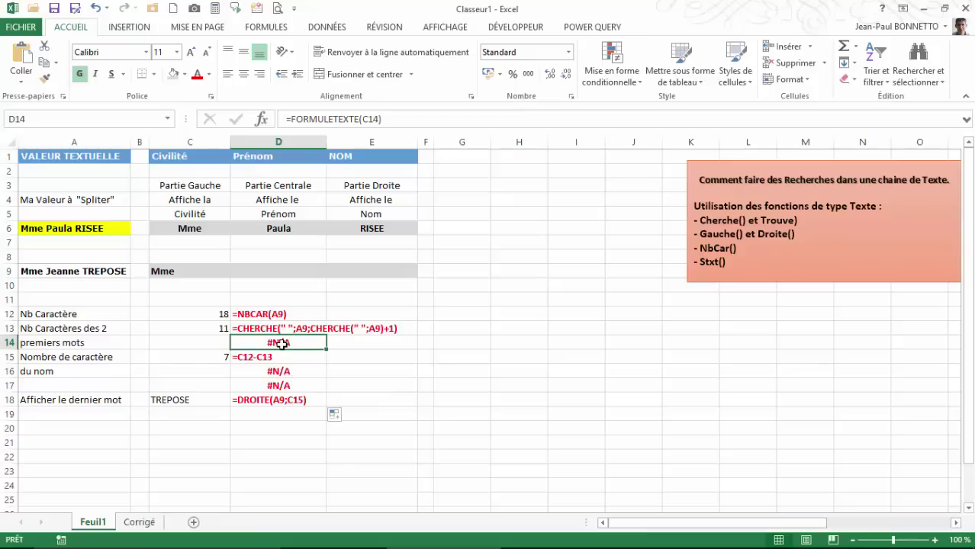
{"action": "left_click", "coordinate": [279, 357]}
{"action": "left_click", "coordinate": [285, 385]}
{"action": "key", "text": "Delete"}
{"action": "left_click", "coordinate": [299, 400]}
{"action": "left_click", "coordinate": [258, 315]}
{"action": "left_click", "coordinate": [267, 345]}
{"action": "left_click", "coordinate": [276, 404]}
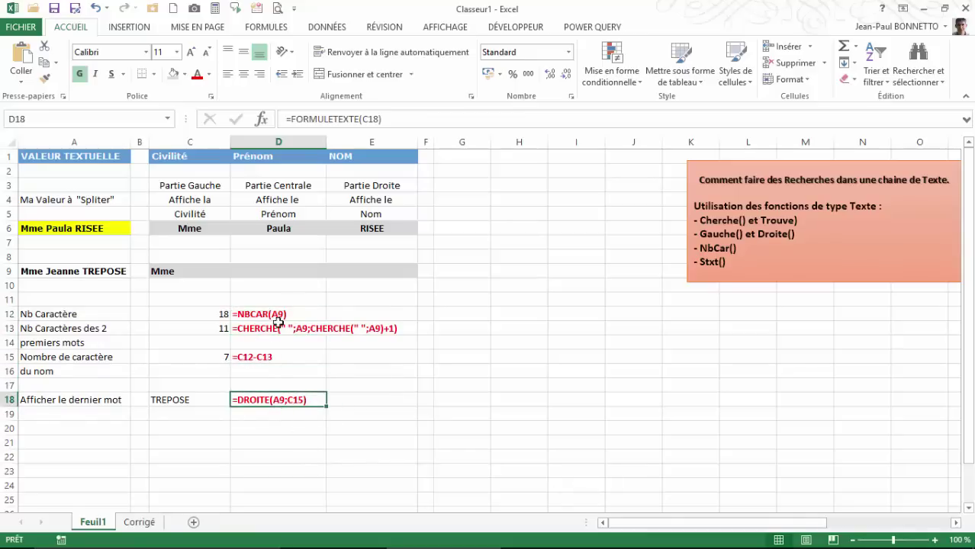
Begin a formula in E9 with the character count of the full name, =nbcar(A9)-.
{"action": "left_click", "coordinate": [354, 271]}
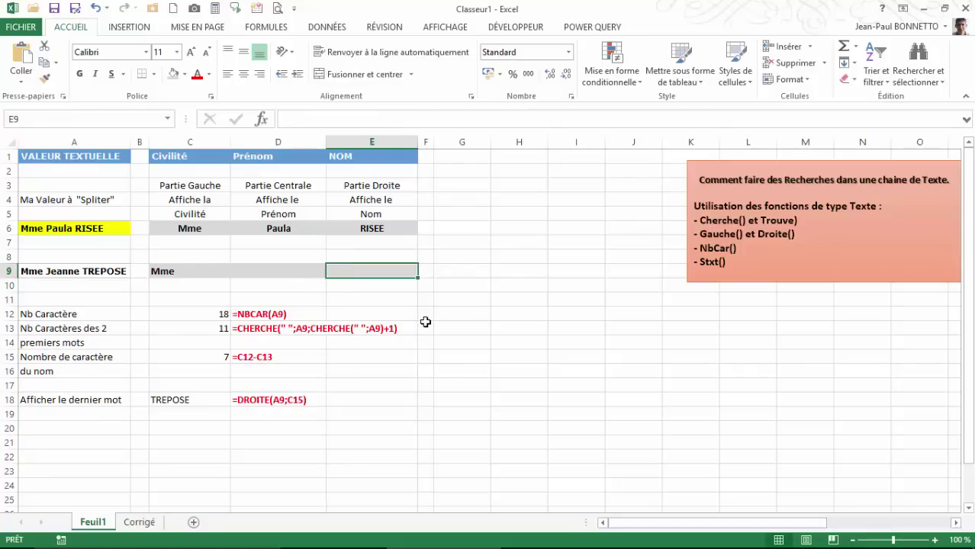
{"action": "type", "text": "="}
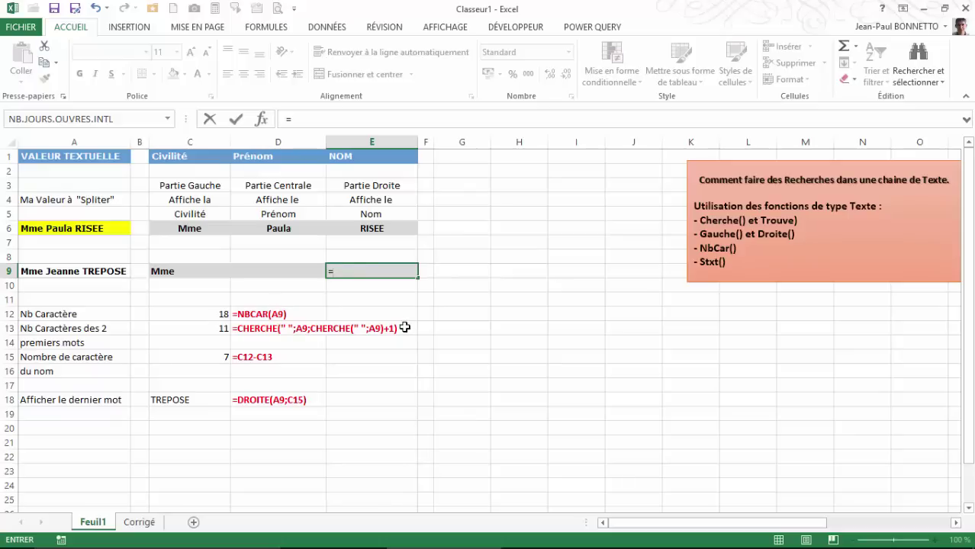
{"action": "type", "text": "nb"}
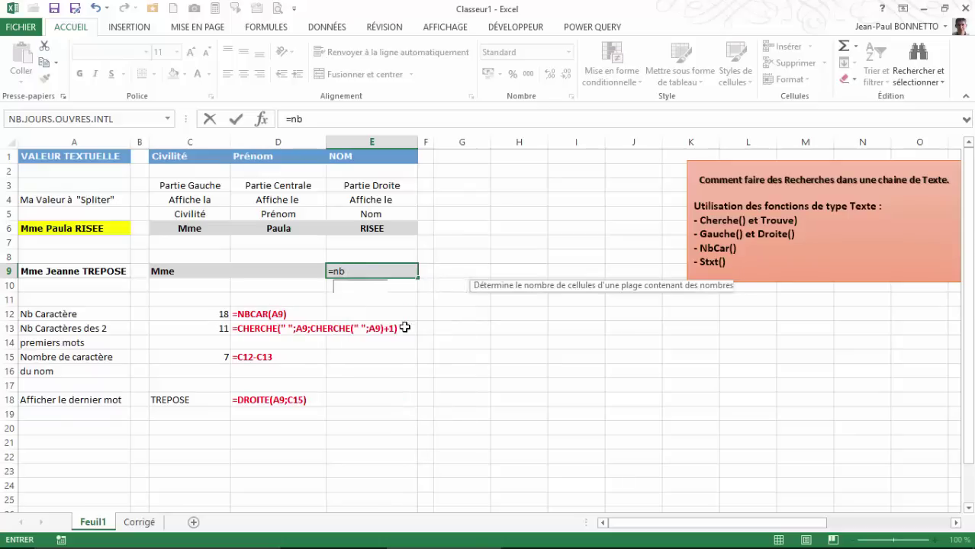
{"action": "type", "text": "car("}
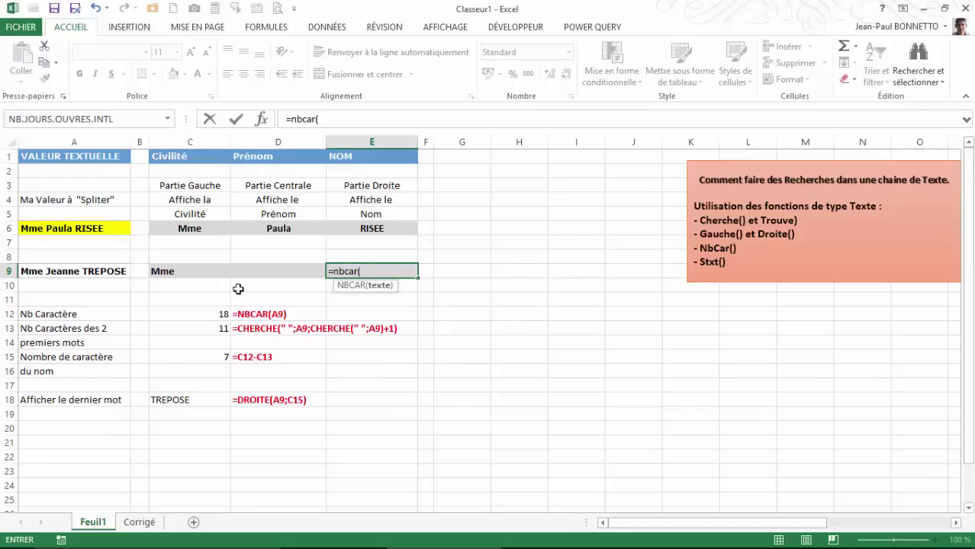
{"action": "left_click", "coordinate": [78, 269]}
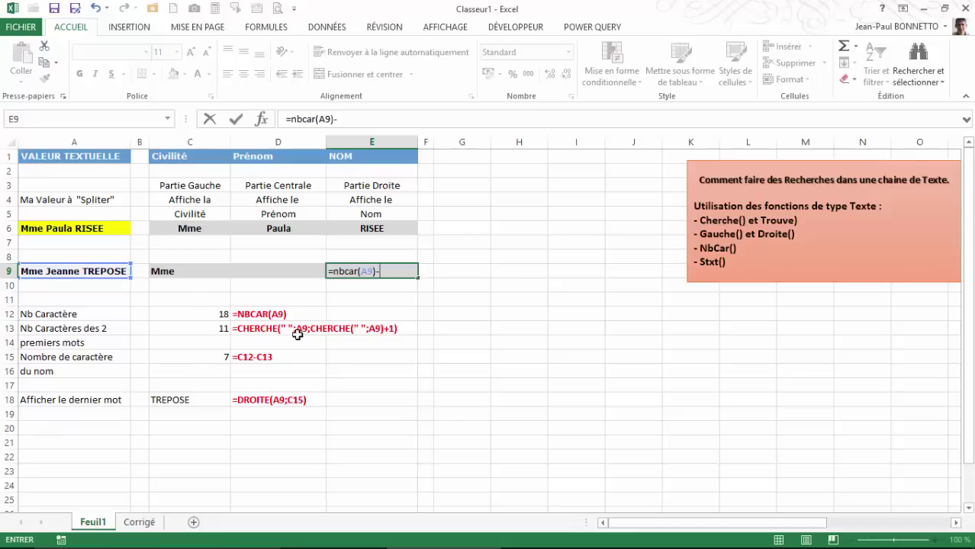
Complete the E9 formula by subtracting CHERCHE(" ";A9;CHERCHE(" ";A9)+1), and compare its result with C15.
{"action": "type", "text": "c"}
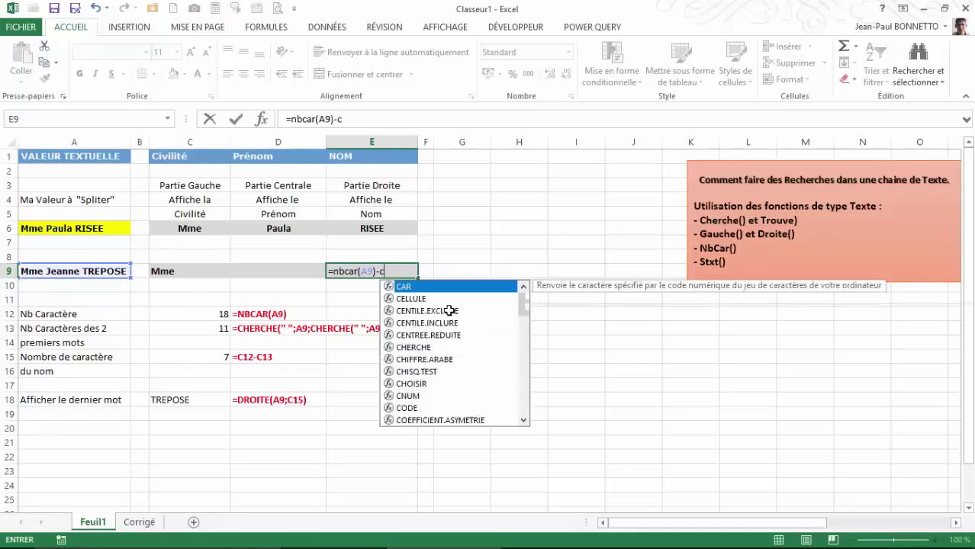
{"action": "type", "text": "herche("}
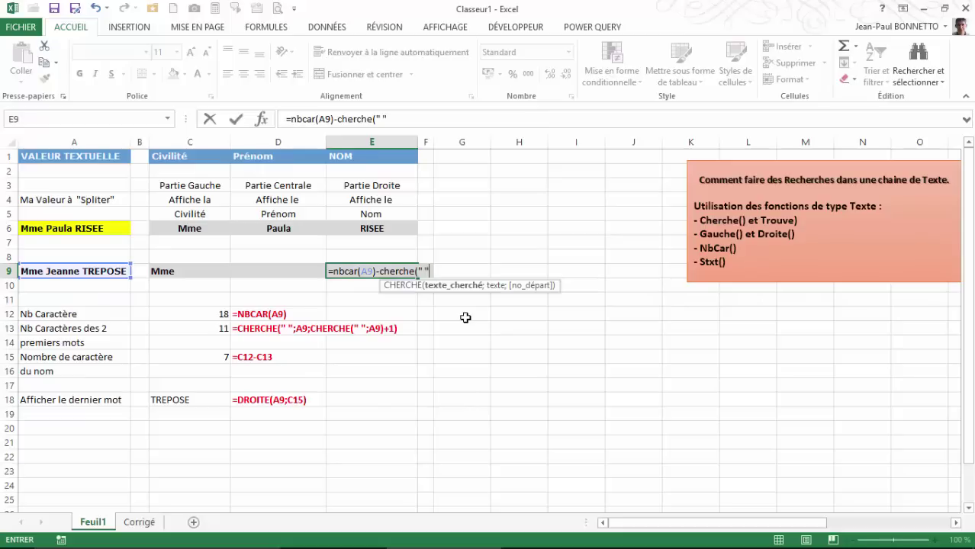
{"action": "type", "text": "\" \";"}
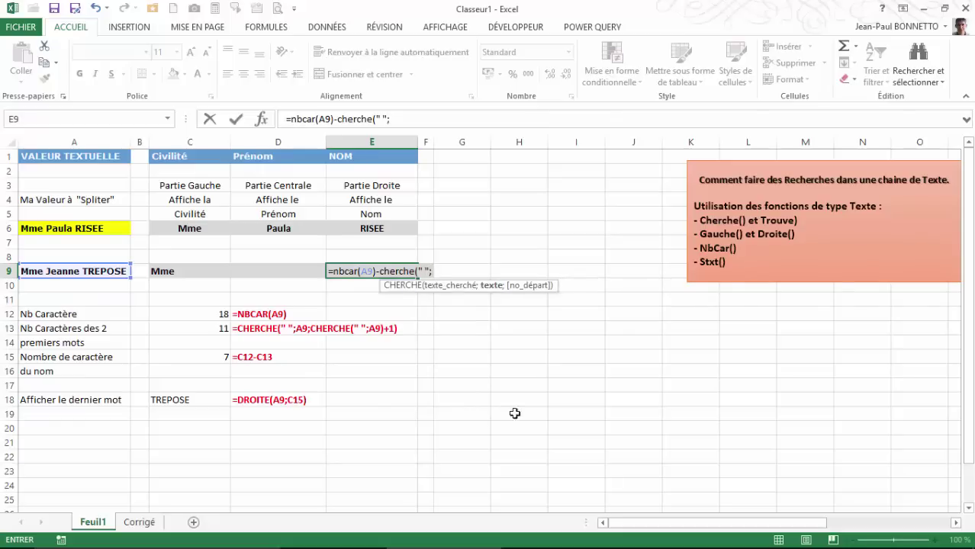
{"action": "left_click", "coordinate": [77, 270]}
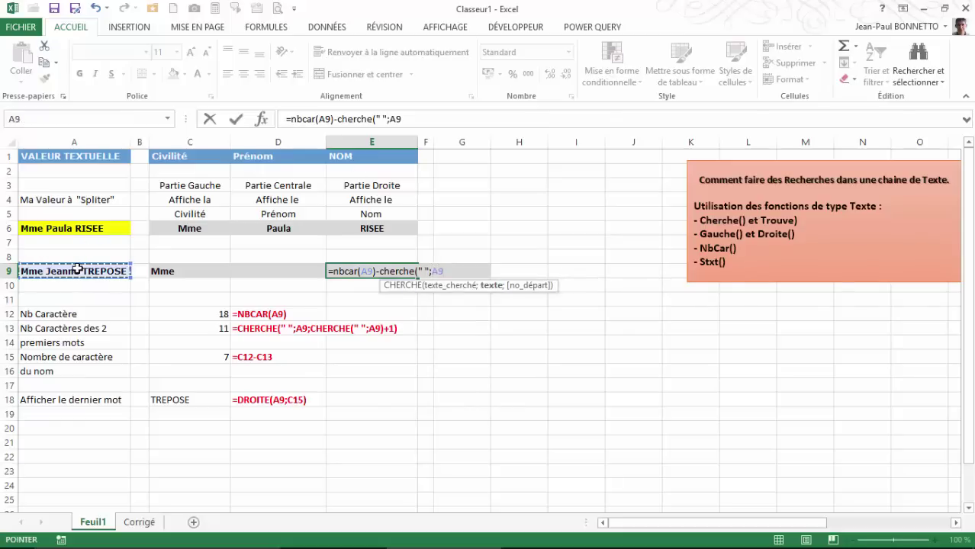
{"action": "type", "text": ";c"}
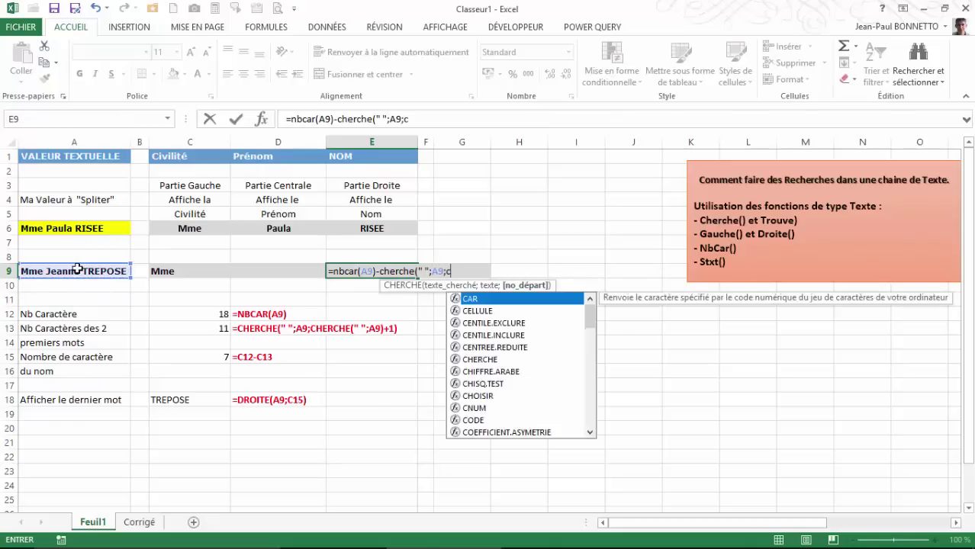
{"action": "type", "text": "herche("}
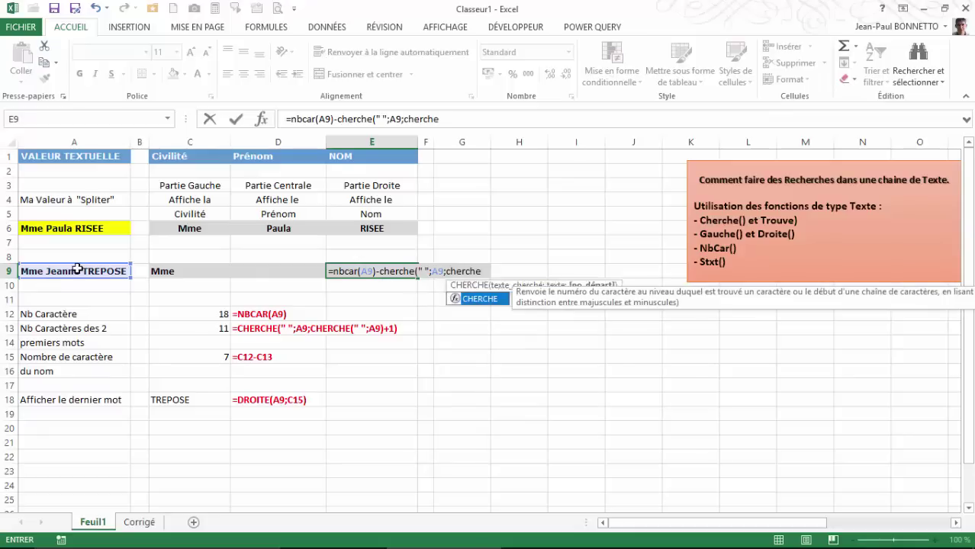
{"action": "type", "text": "\"\""}
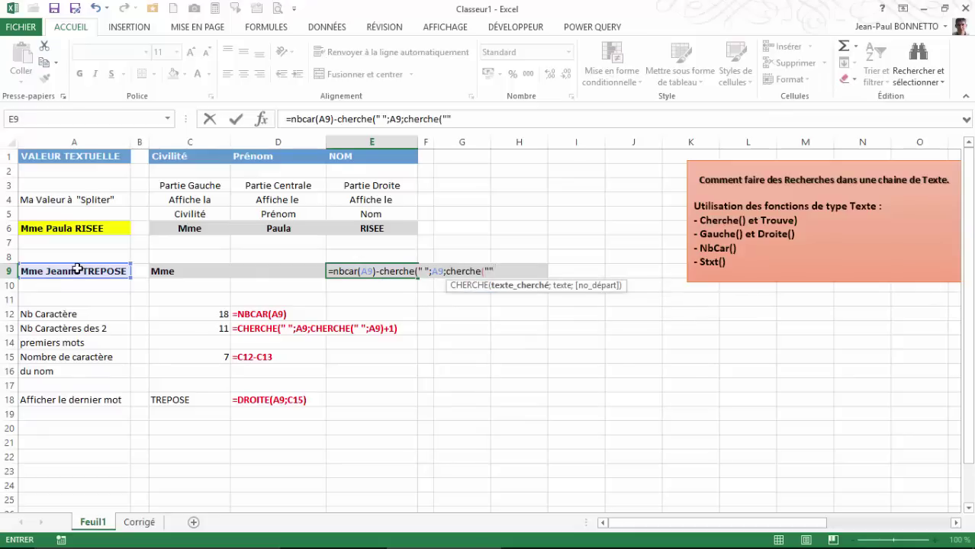
{"action": "type", "text": ";"}
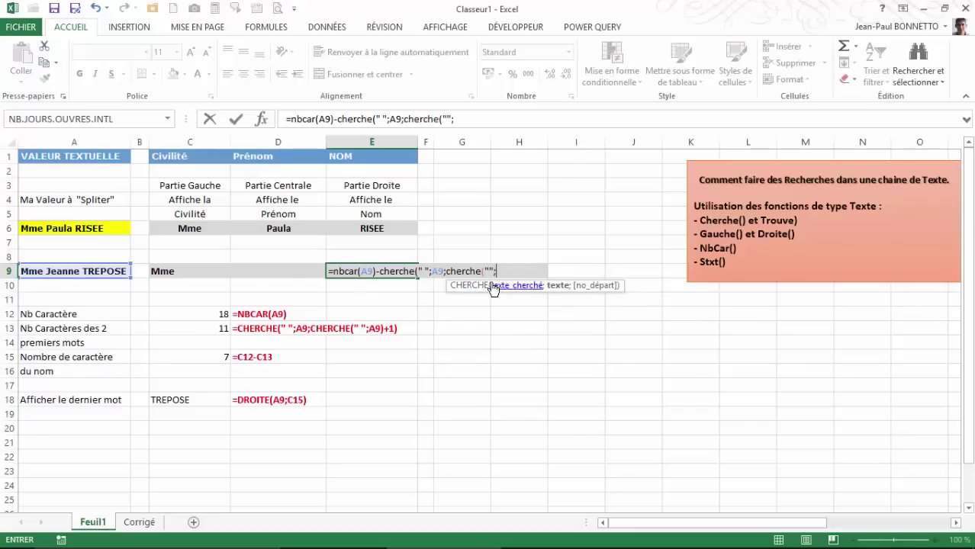
{"action": "left_click", "coordinate": [488, 270]}
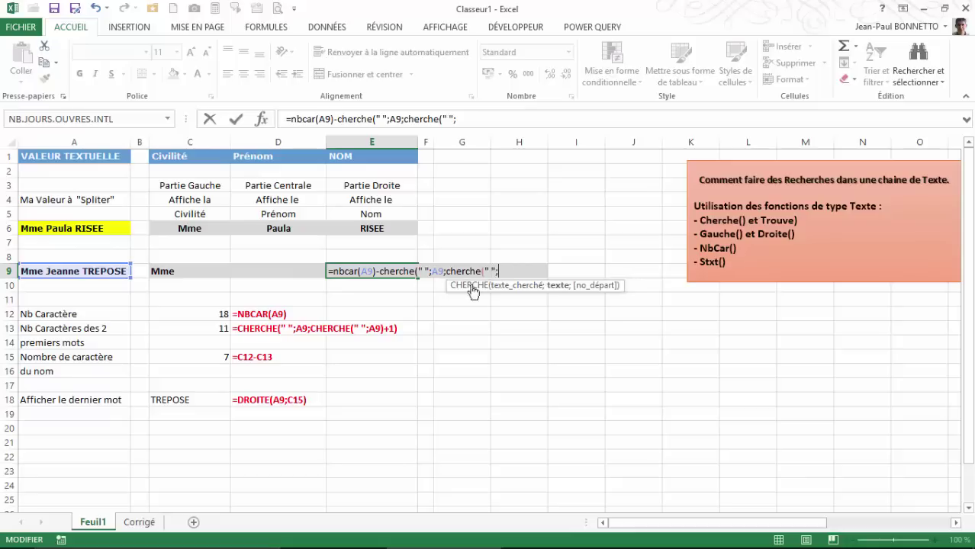
{"action": "left_click", "coordinate": [101, 268]}
{"action": "type", "text": ")+1"}
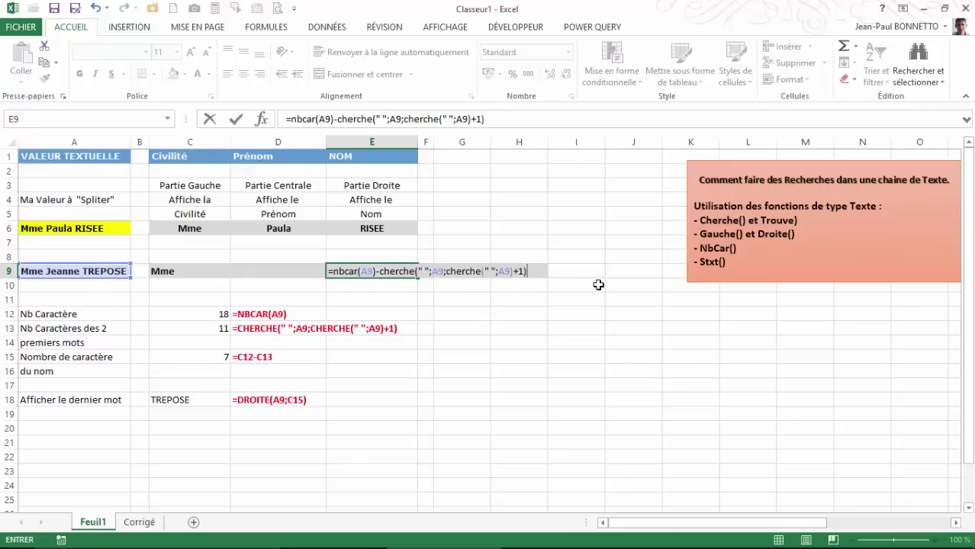
{"action": "key", "text": "Return"}
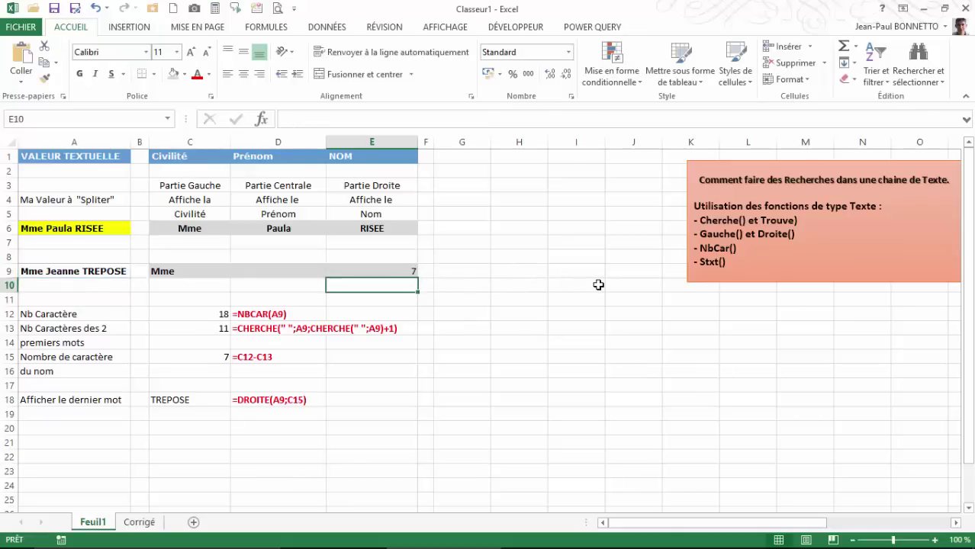
{"action": "left_click", "coordinate": [215, 360]}
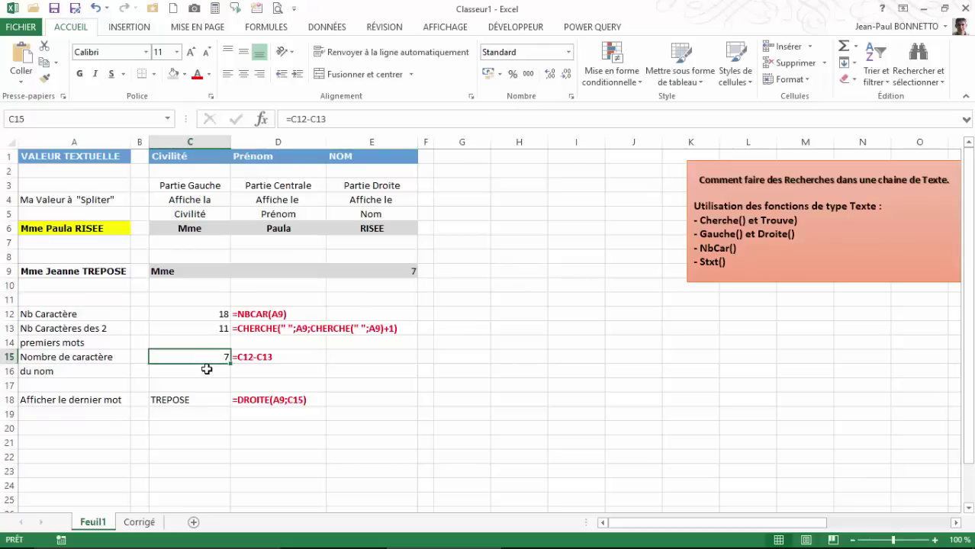
Wrap the E9 formula in DROITE to extract the surname: =DROITE(A9;NBCAR(A9)-CHERCHE(" ";A9;CHERCHE(" ";A9)+1)).
{"action": "left_click", "coordinate": [355, 270]}
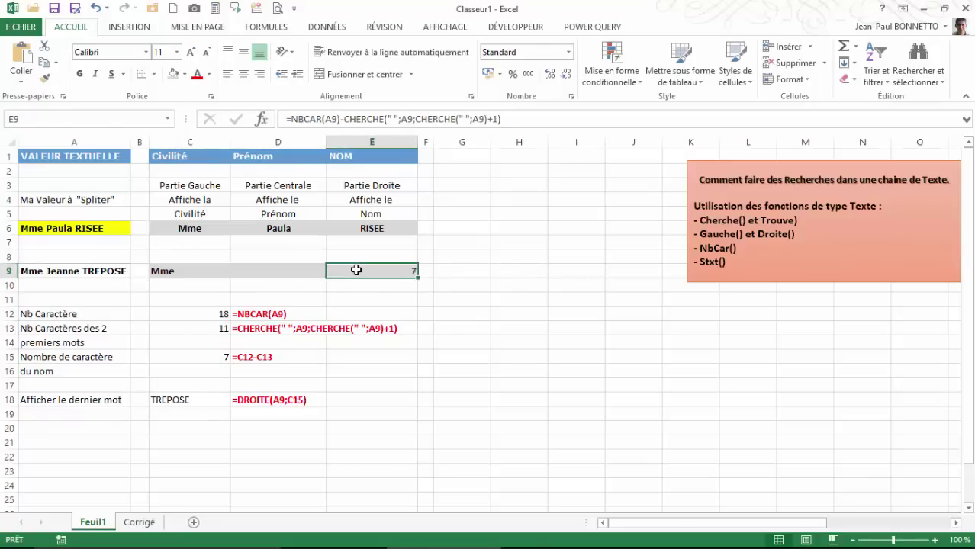
{"action": "left_click", "coordinate": [292, 119]}
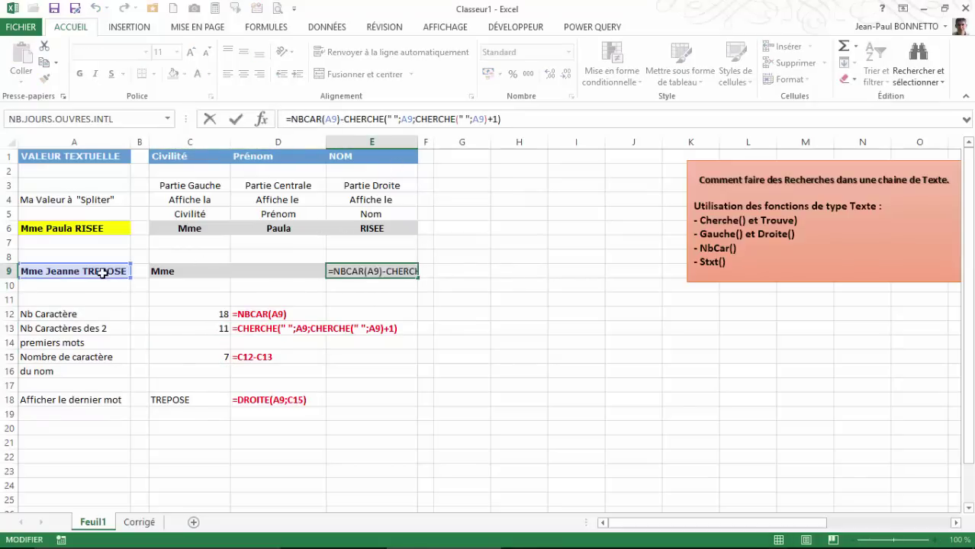
{"action": "type", "text": "droite("}
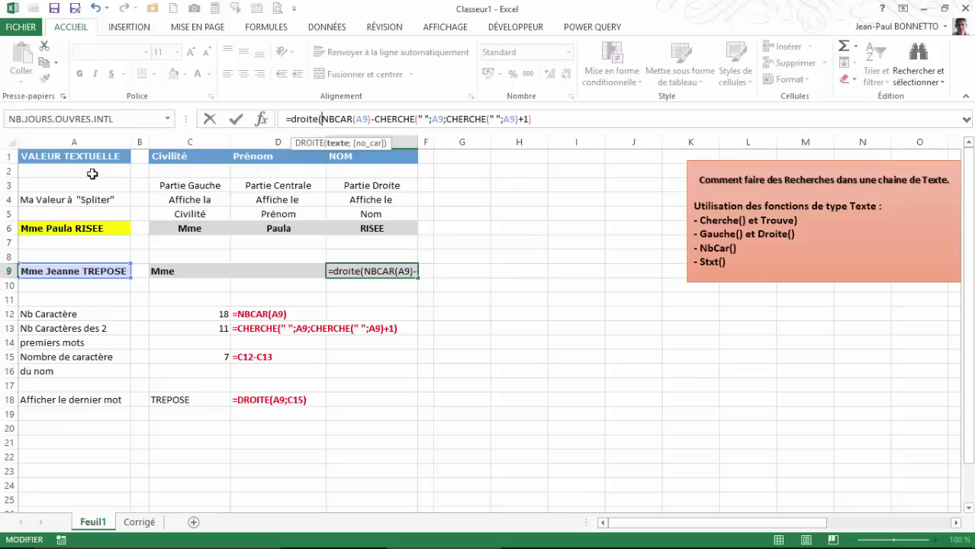
{"action": "left_click", "coordinate": [77, 268]}
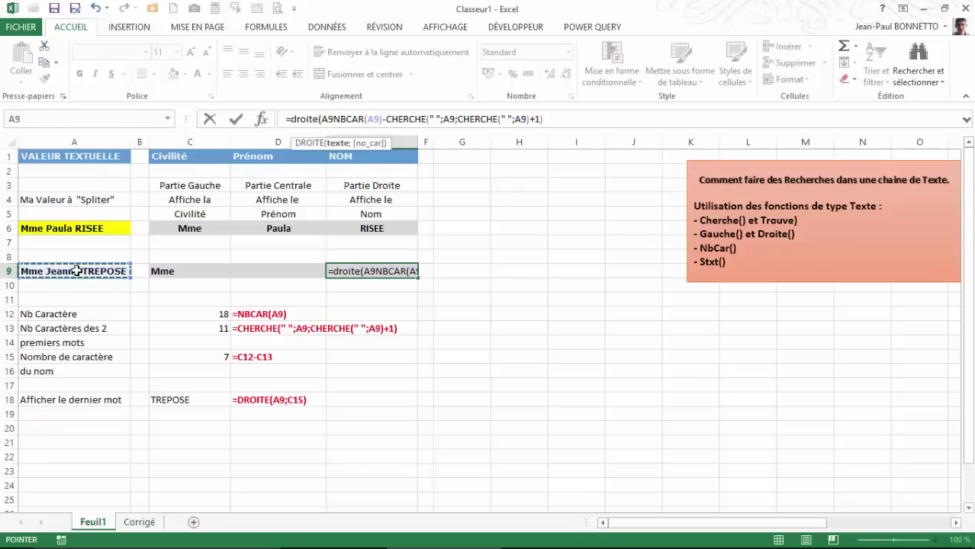
{"action": "key", "text": "F8"}
{"action": "key", "text": "BackSpace"}
{"action": "key", "text": "BackSpace"}
{"action": "key", "text": "BackSpace"}
{"action": "type", "text": ":"}
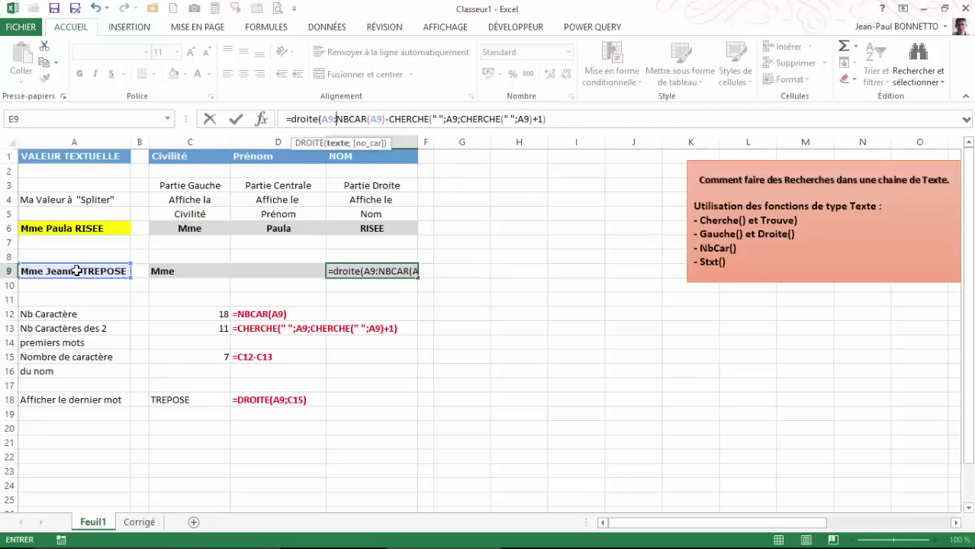
{"action": "key", "text": "BackSpace"}
{"action": "type", "text": ";"}
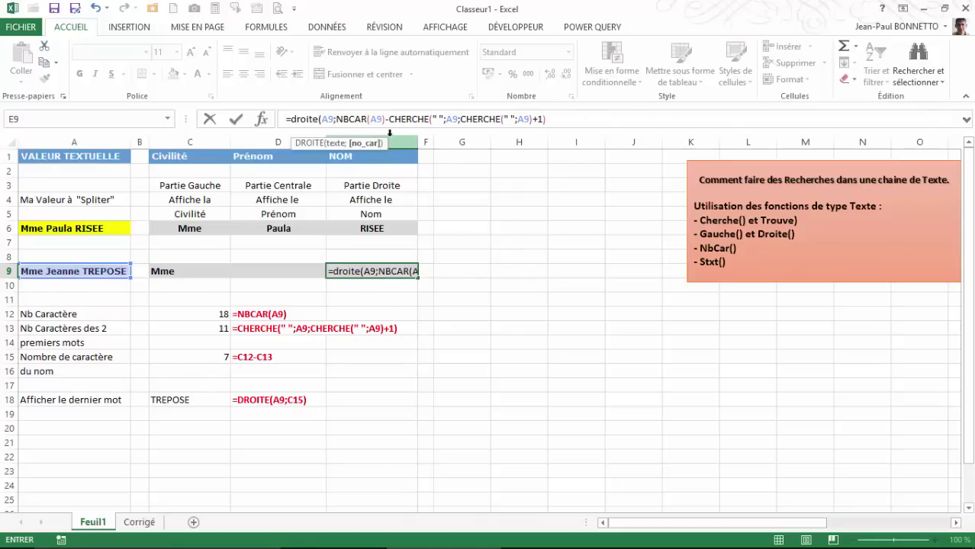
{"action": "left_click", "coordinate": [565, 117]}
{"action": "type", "text": ")"}
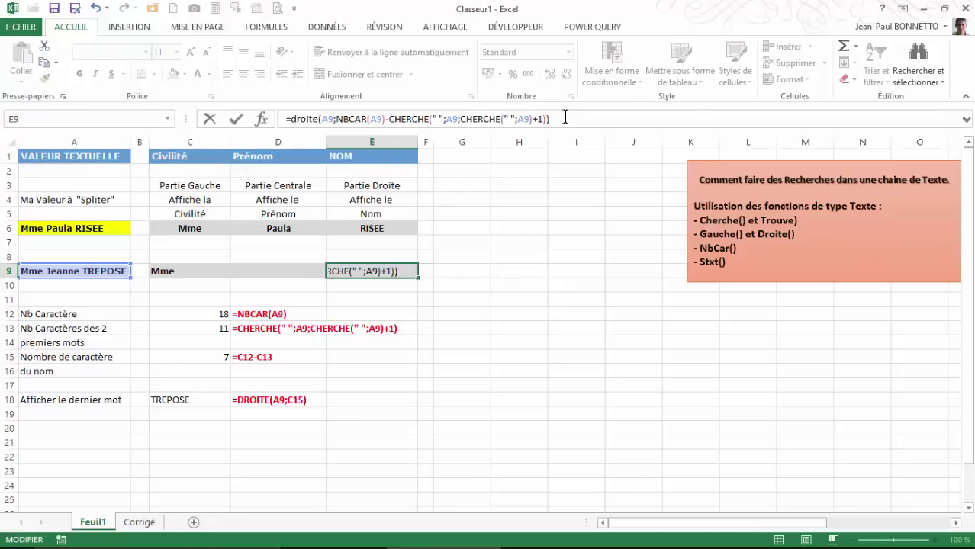
{"action": "key", "text": "Return"}
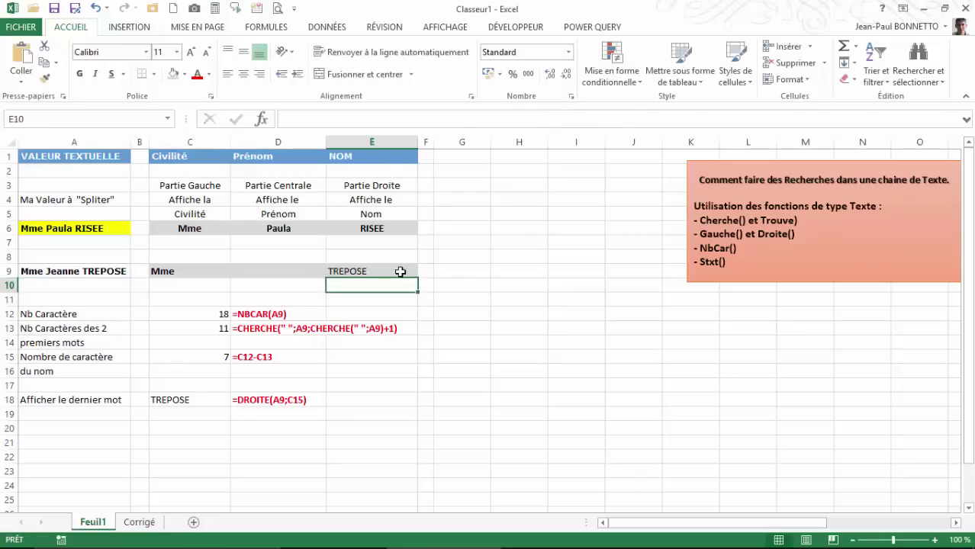
Compare the formulas in E9 and D18, and format the surname in E9 as centred and bold.
{"action": "left_click", "coordinate": [399, 273]}
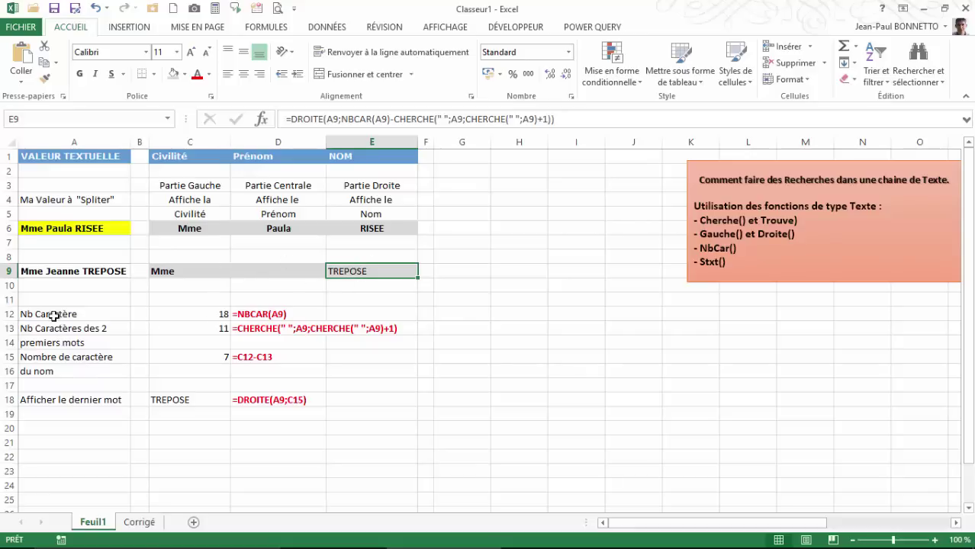
{"action": "left_click", "coordinate": [251, 401]}
{"action": "left_click", "coordinate": [367, 269]}
{"action": "left_click", "coordinate": [243, 74]}
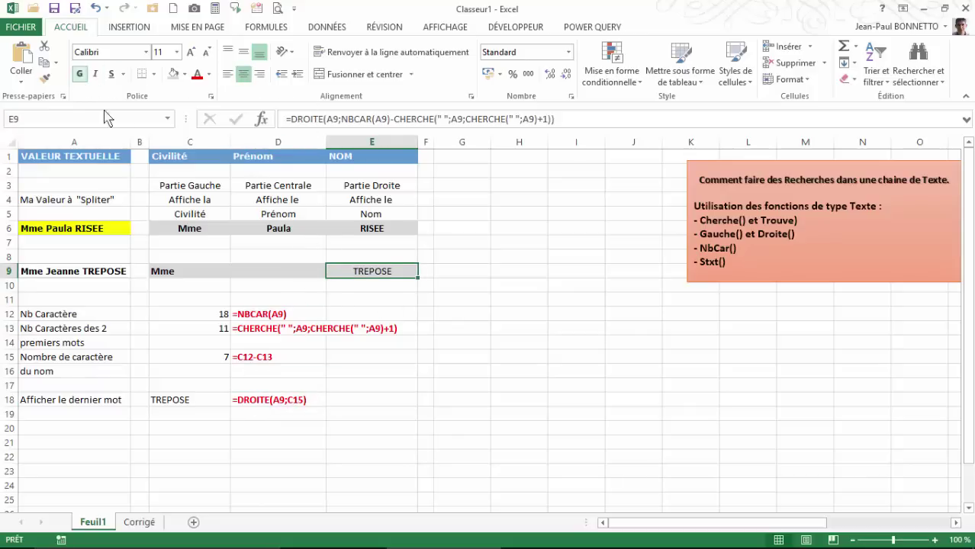
Change the first name and surname in A9 to test the formulas, and check the results in E9 and C9.
{"action": "left_click", "coordinate": [71, 273]}
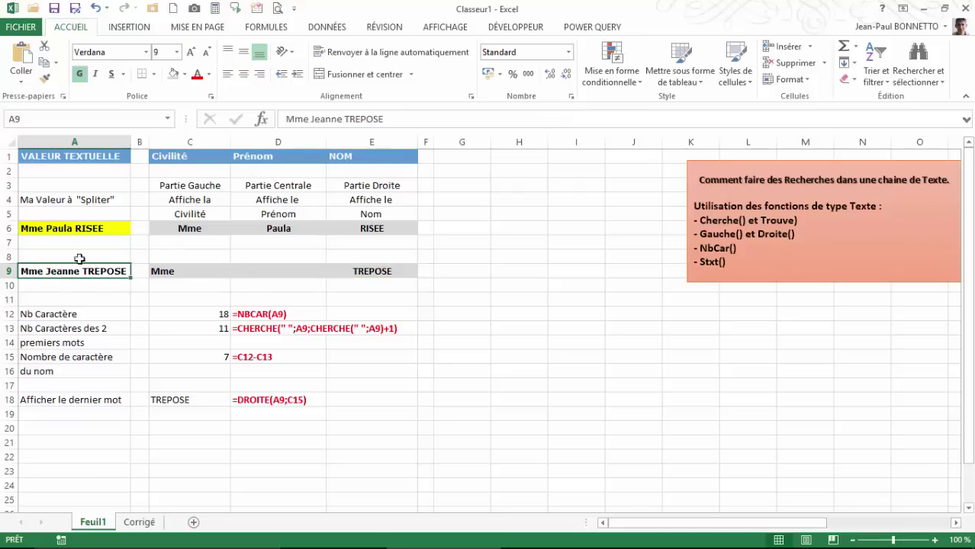
{"action": "left_click_drag", "start_coordinate": [383, 119], "coordinate": [347, 119]}
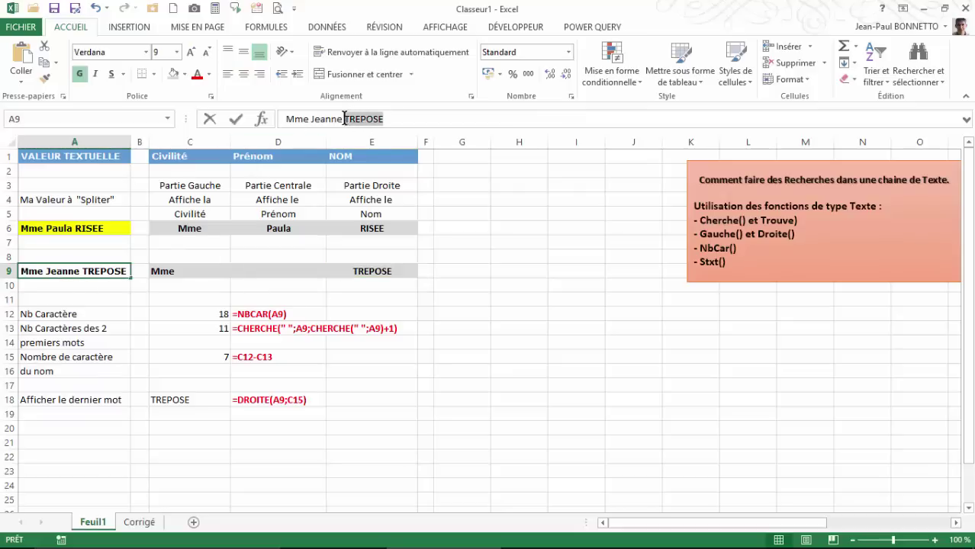
{"action": "key", "text": "BackSpace"}
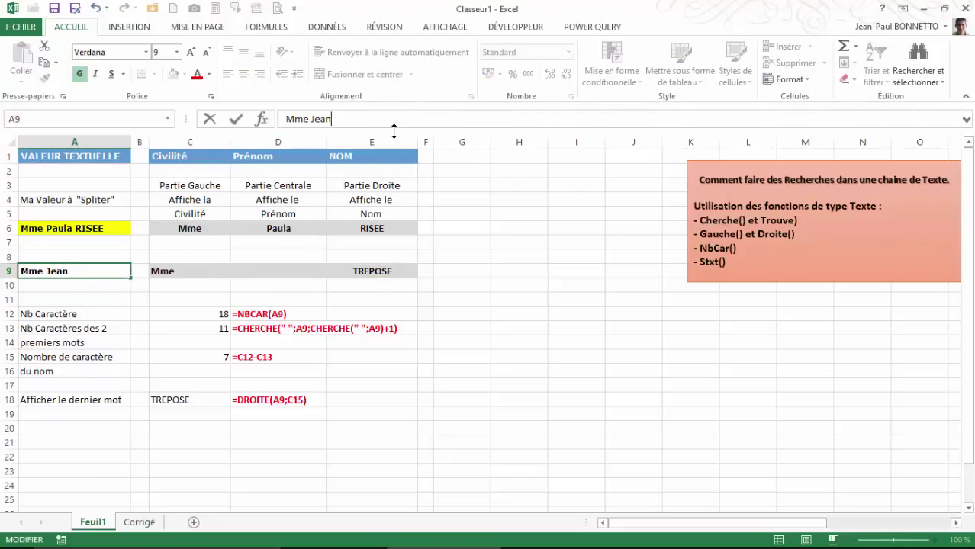
{"action": "type", "text": "BONNOT"}
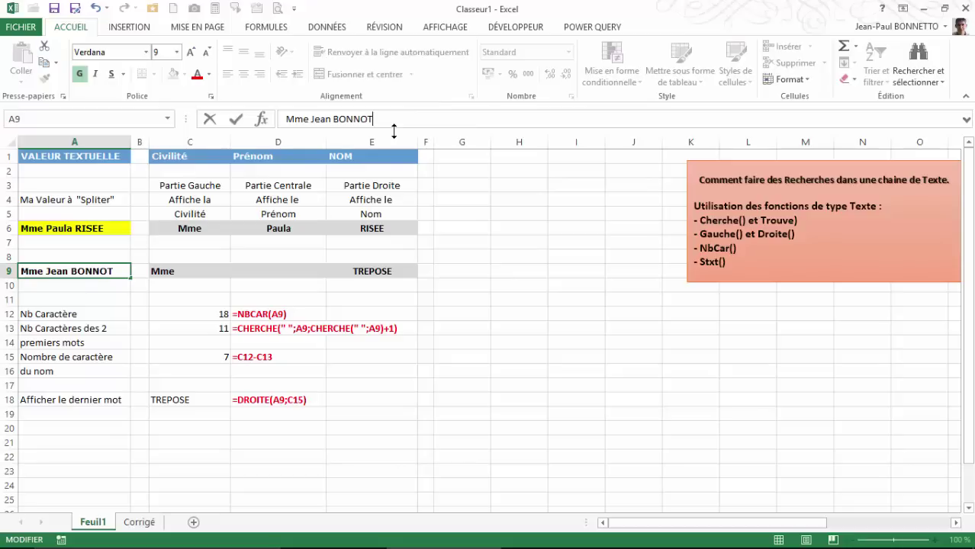
{"action": "key", "text": "Return"}
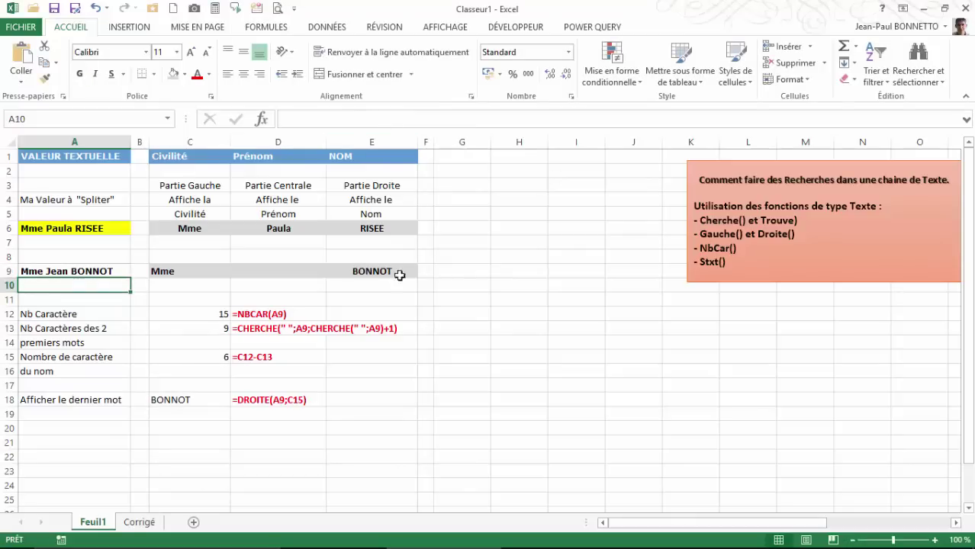
{"action": "left_click", "coordinate": [357, 271]}
{"action": "left_click", "coordinate": [190, 272]}
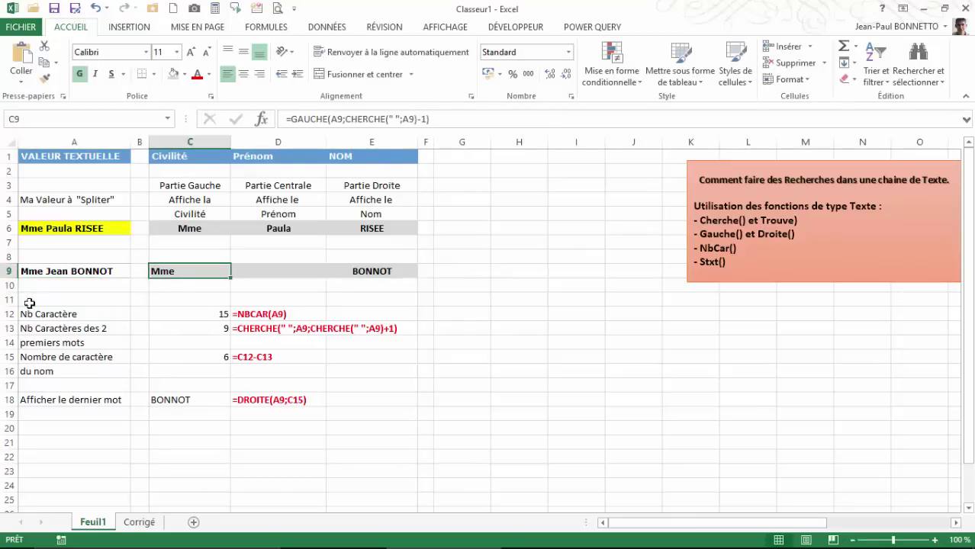
Change the title in A9 to "M." and check the resulting title in C9 and surname in E9.
{"action": "left_click", "coordinate": [39, 274]}
{"action": "left_click", "coordinate": [306, 118]}
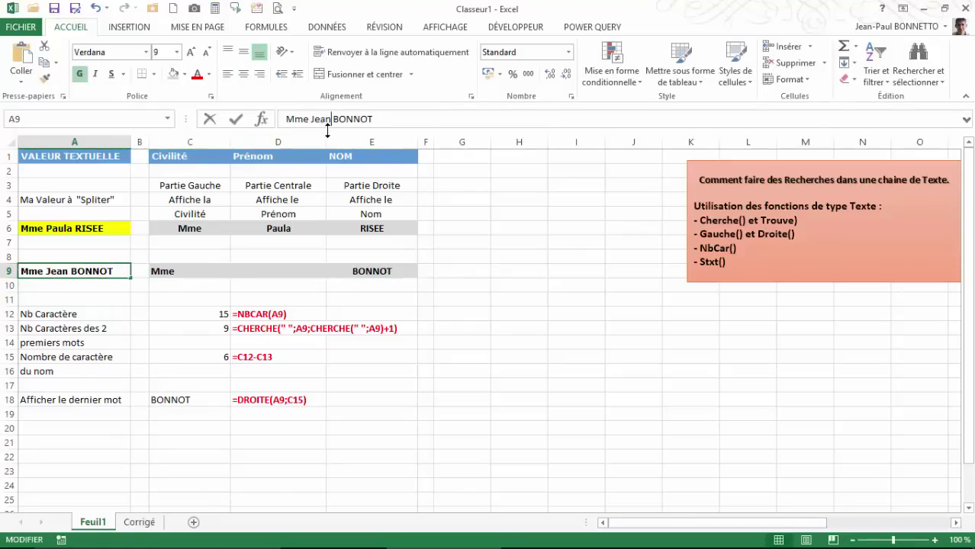
{"action": "key", "text": "BackSpace"}
{"action": "key", "text": "BackSpace"}
{"action": "key", "text": "BackSpace"}
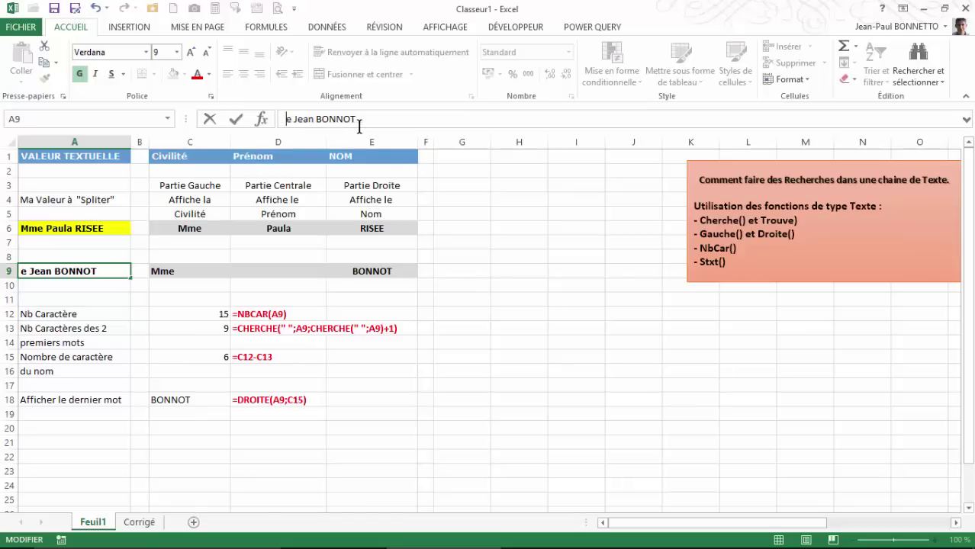
{"action": "type", "text": "M."}
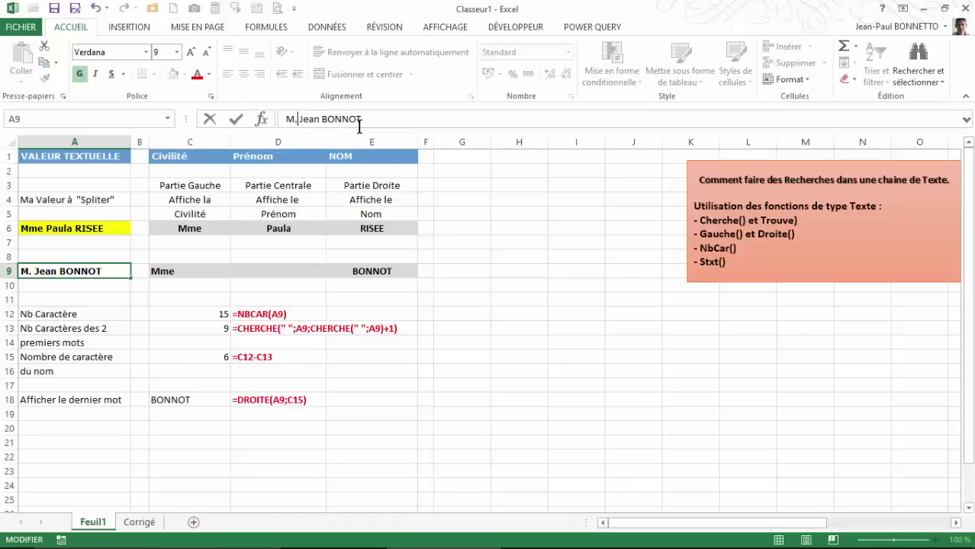
{"action": "key", "text": "Return"}
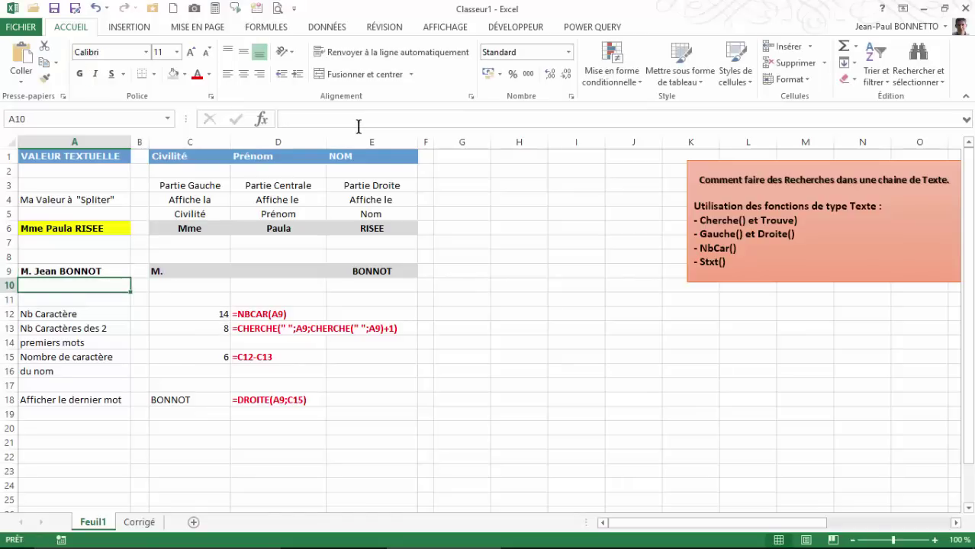
{"action": "left_click", "coordinate": [196, 272]}
{"action": "left_click", "coordinate": [348, 274]}
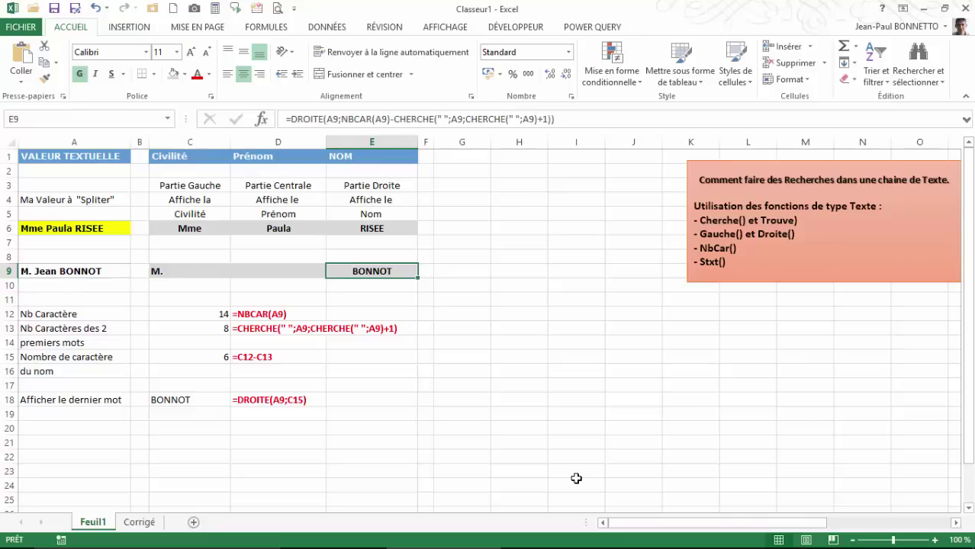
{"action": "left_click", "coordinate": [203, 267]}
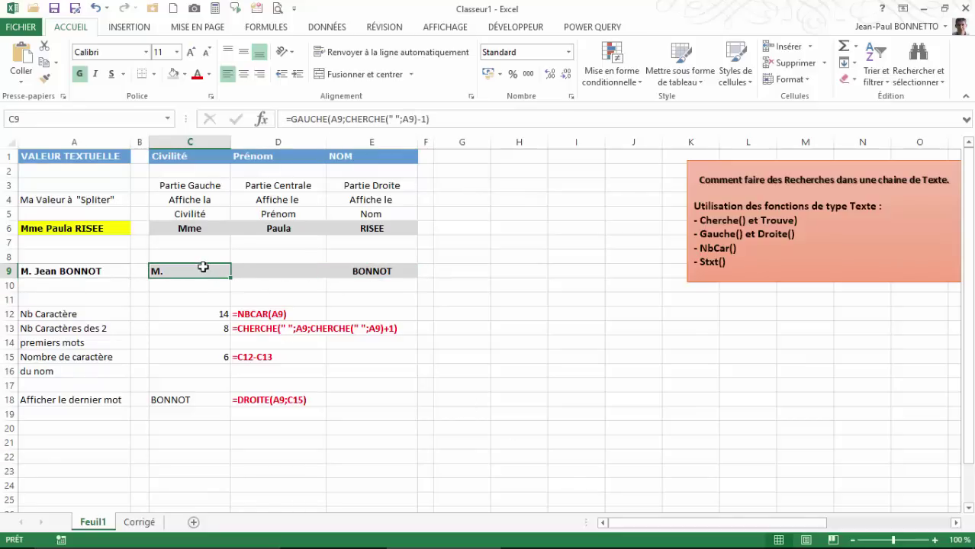
{"action": "left_click", "coordinate": [371, 269]}
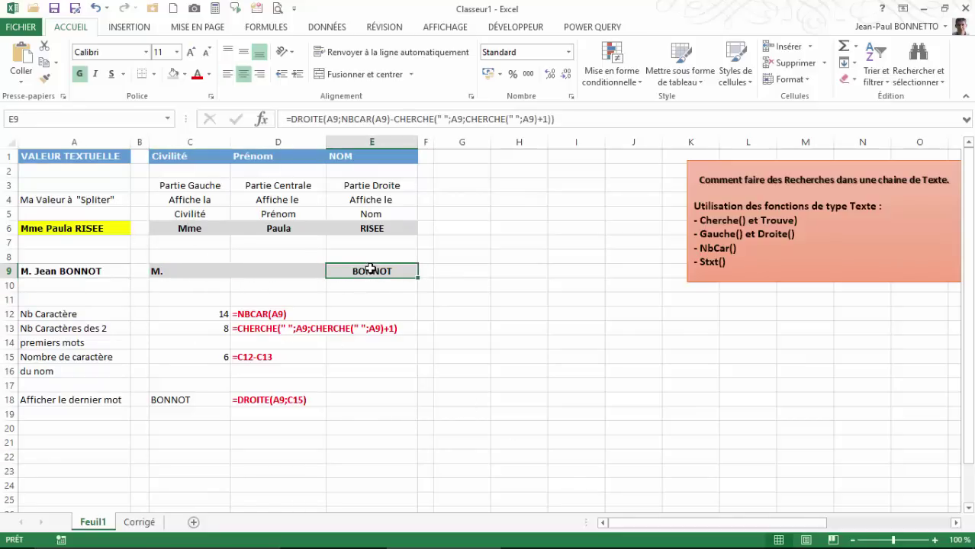
Review the helper formulas in D12 and D13, the split results in row 9, and the model first-name formula in D6.
{"action": "left_click", "coordinate": [278, 271]}
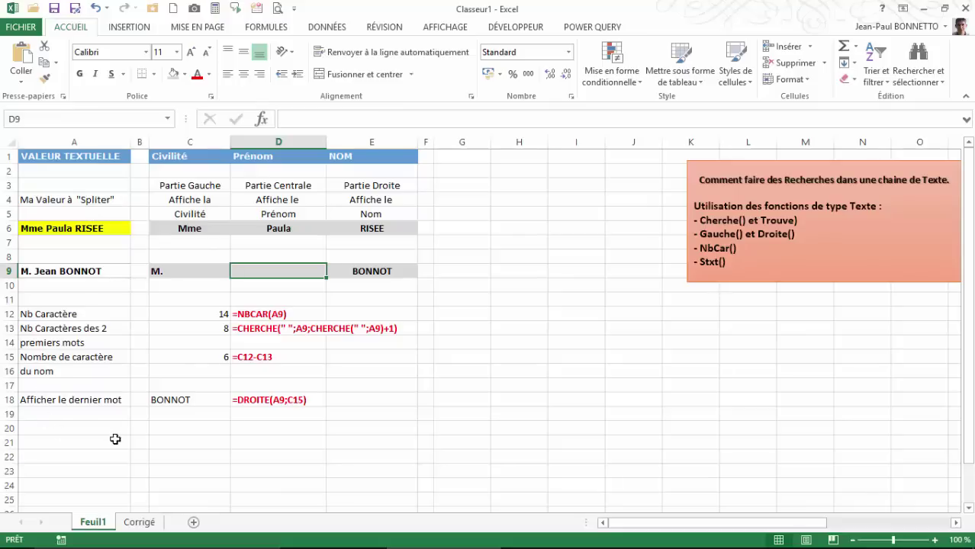
{"action": "left_click", "coordinate": [250, 428]}
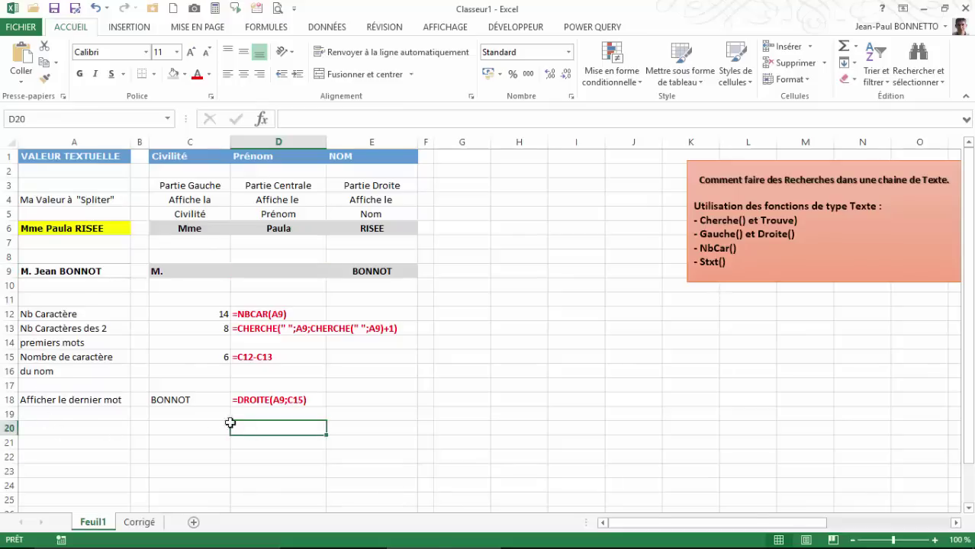
{"action": "left_click", "coordinate": [253, 328]}
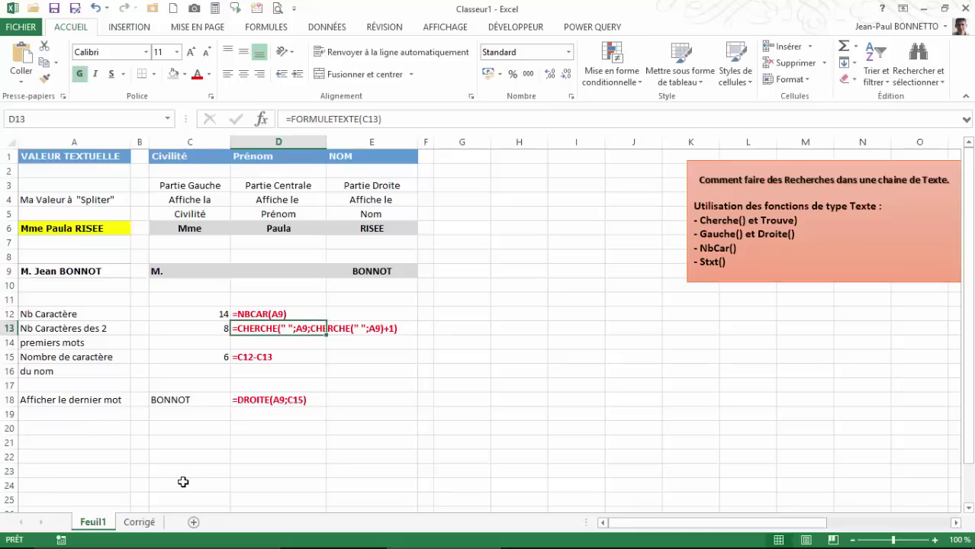
{"action": "left_click", "coordinate": [75, 428]}
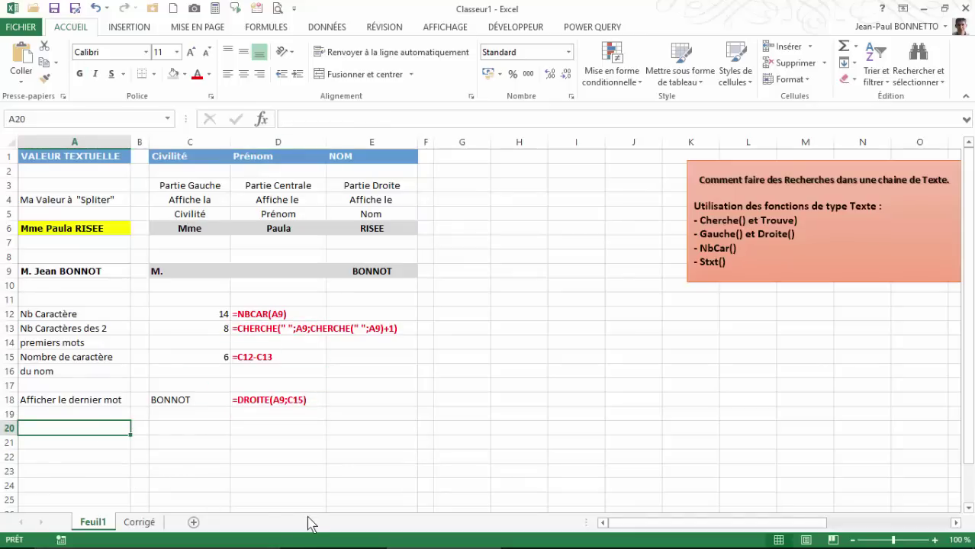
{"action": "left_click", "coordinate": [251, 413]}
{"action": "left_click", "coordinate": [252, 315]}
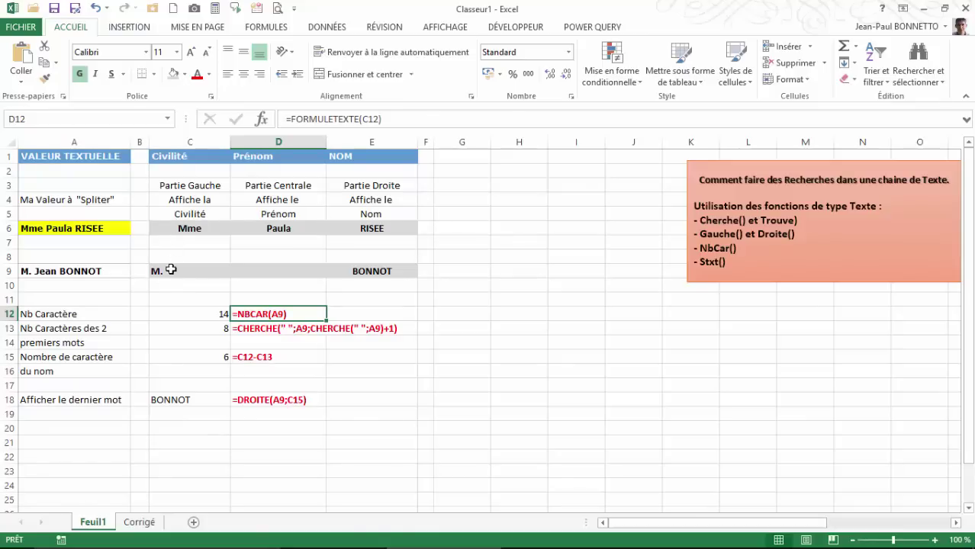
{"action": "left_click", "coordinate": [163, 272]}
{"action": "left_click", "coordinate": [394, 277]}
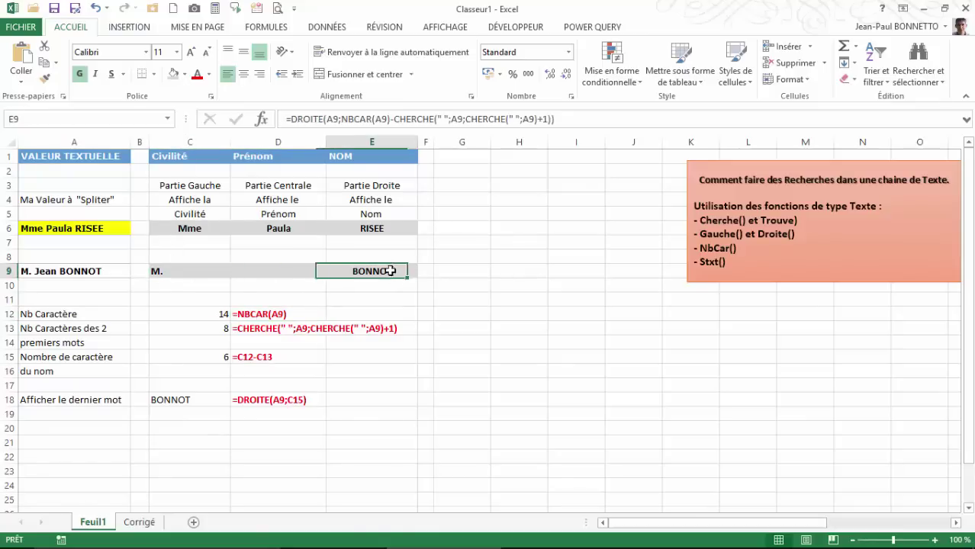
{"action": "left_click", "coordinate": [286, 189]}
{"action": "left_click", "coordinate": [272, 267]}
{"action": "left_click", "coordinate": [63, 225]}
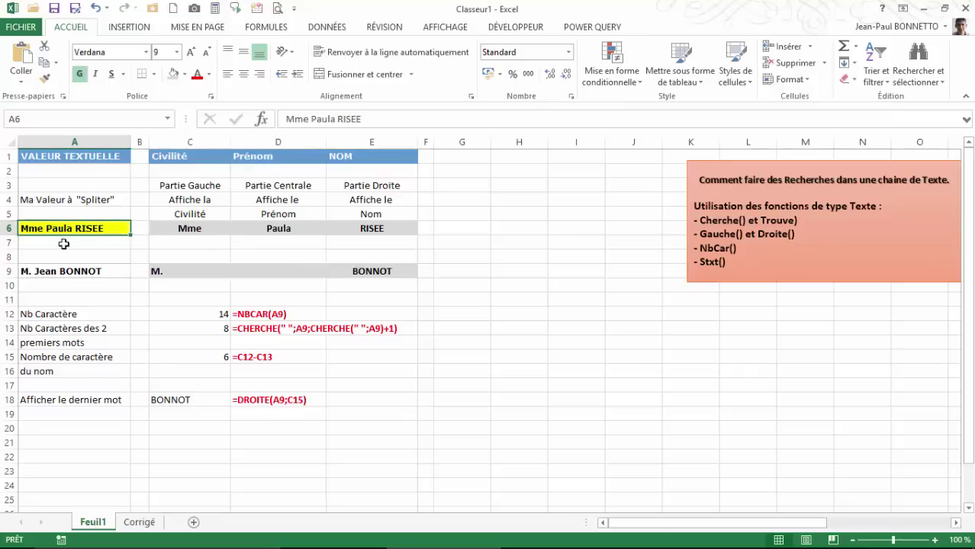
{"action": "left_click", "coordinate": [63, 272]}
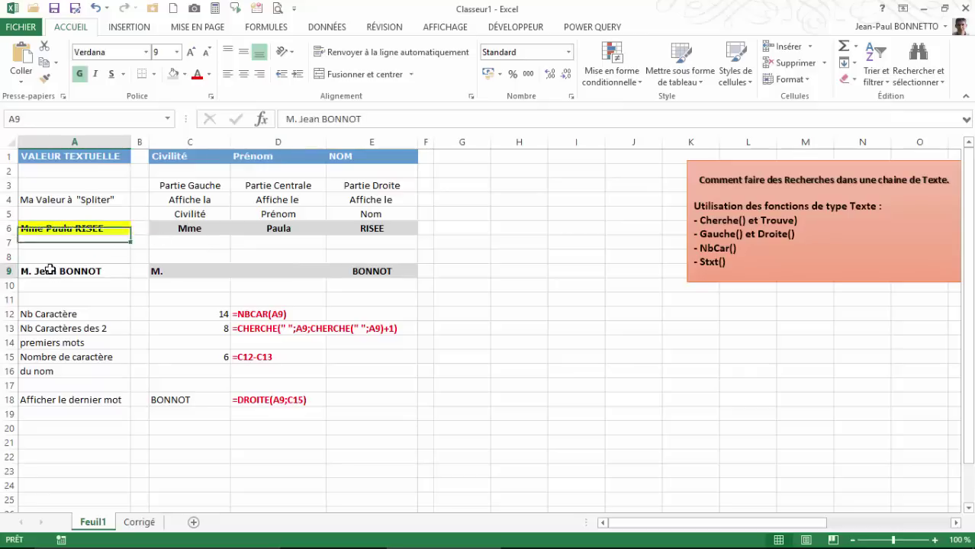
{"action": "left_click", "coordinate": [276, 229]}
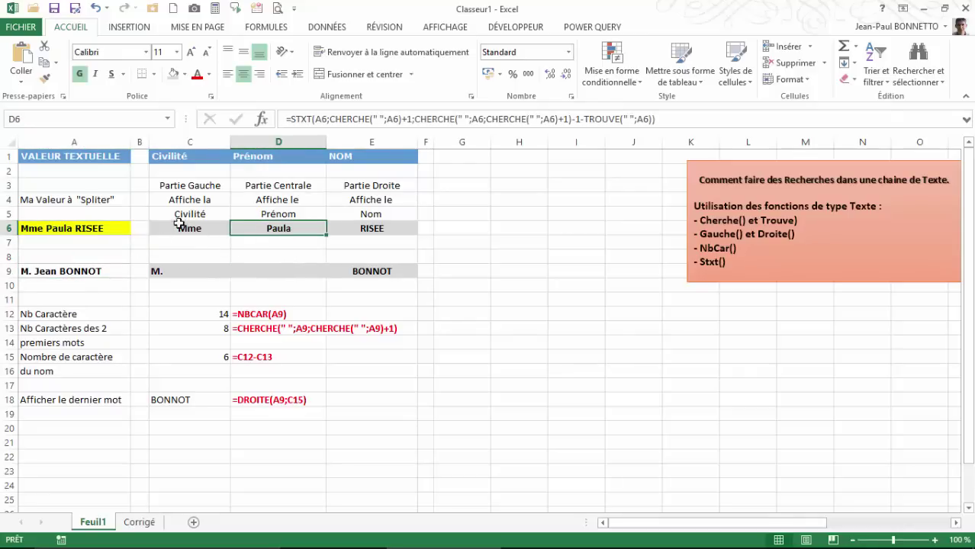
Extract four characters of A9 starting at position 4 in C20 with =STXT(A9;4;4).
{"action": "left_click", "coordinate": [78, 424]}
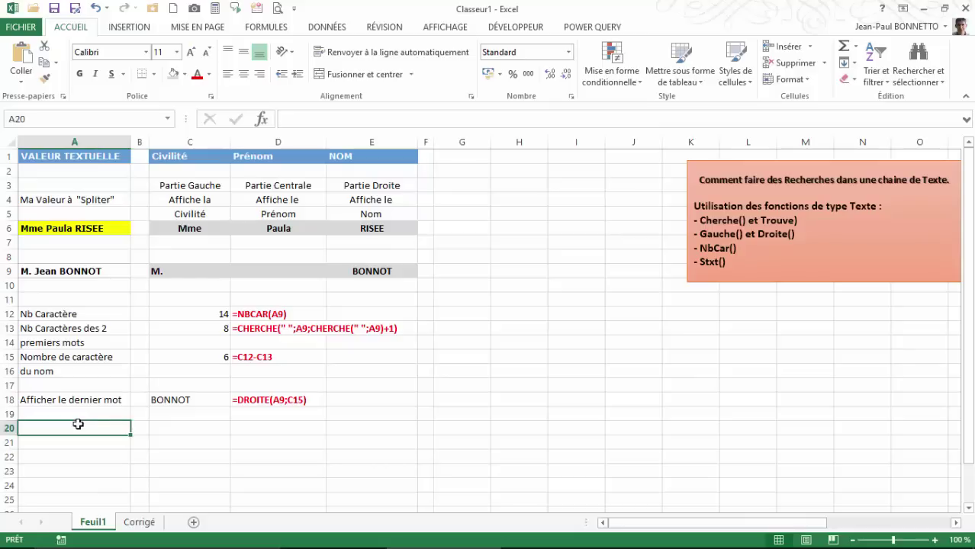
{"action": "left_click", "coordinate": [250, 429]}
{"action": "left_click", "coordinate": [207, 428]}
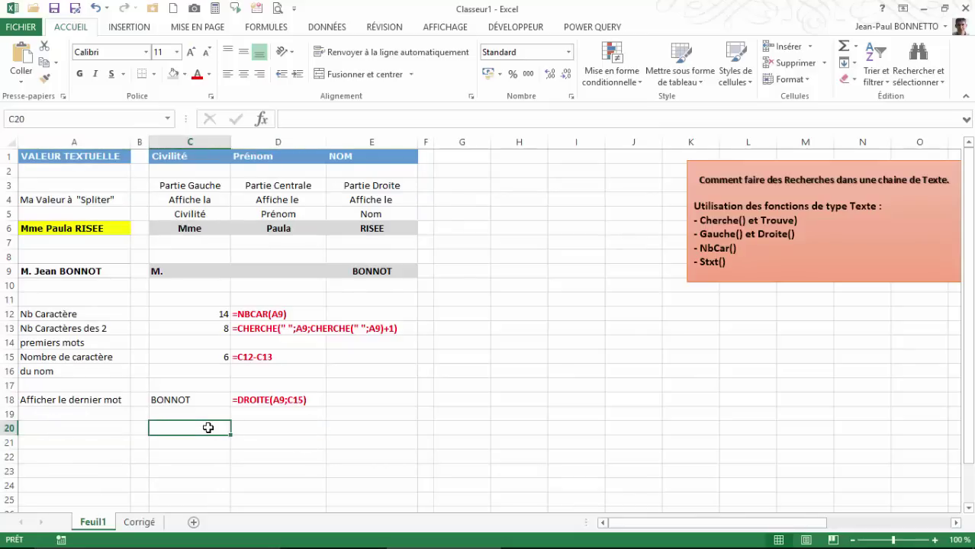
{"action": "type", "text": "=st"}
{"action": "type", "text": "x"}
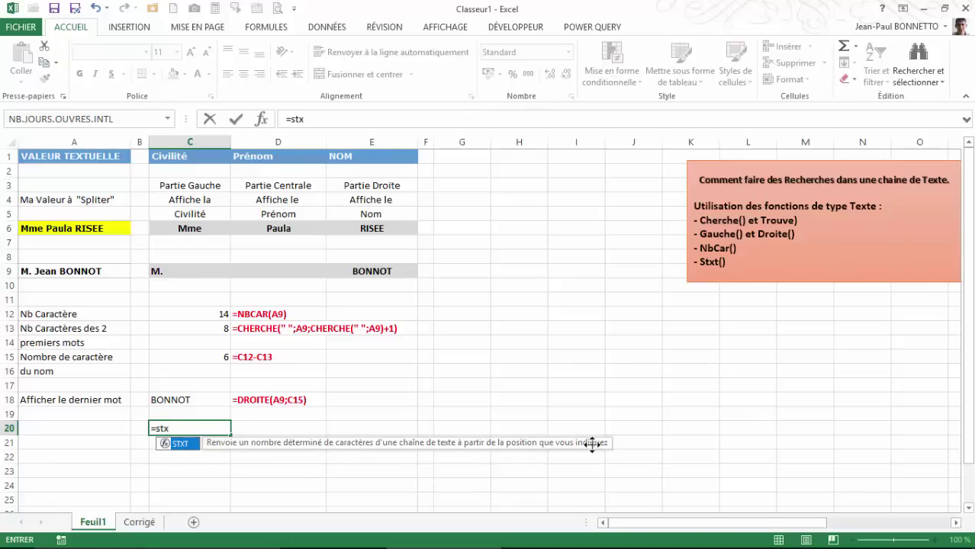
{"action": "double_click", "coordinate": [165, 445]}
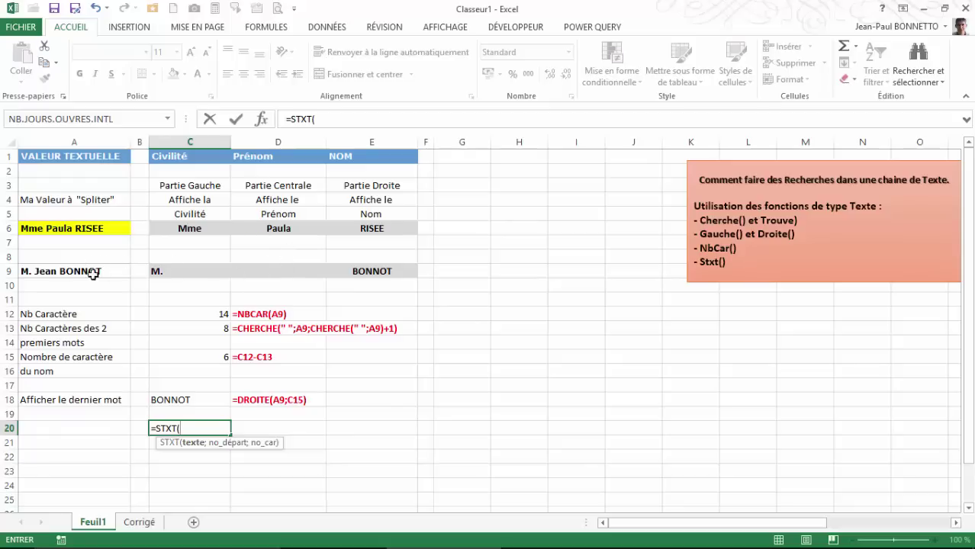
{"action": "left_click", "coordinate": [55, 268]}
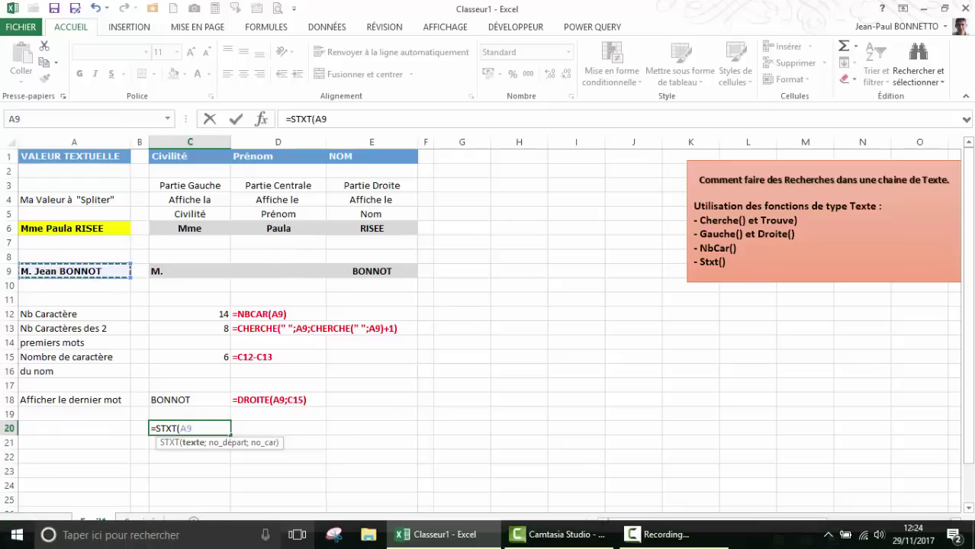
{"action": "type", "text": ";4"}
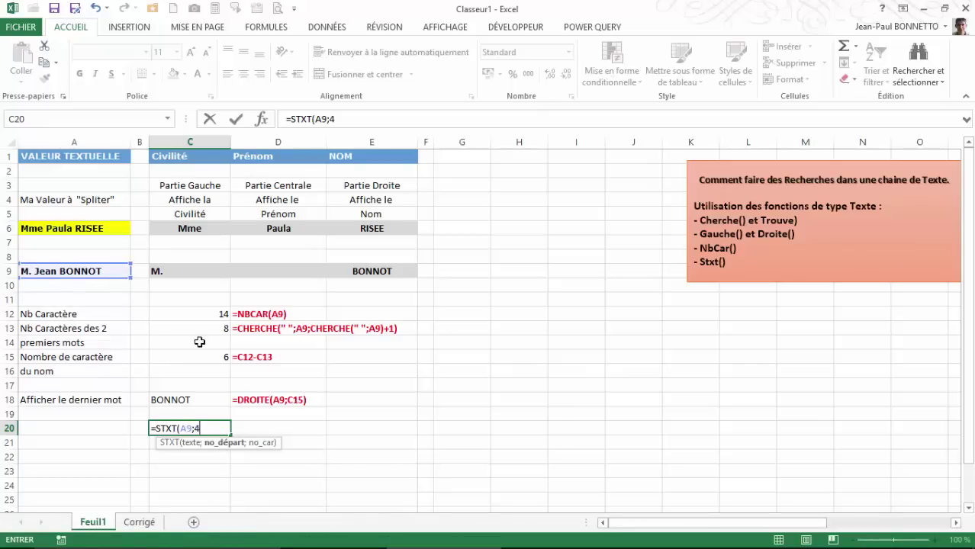
{"action": "type", "text": ";"}
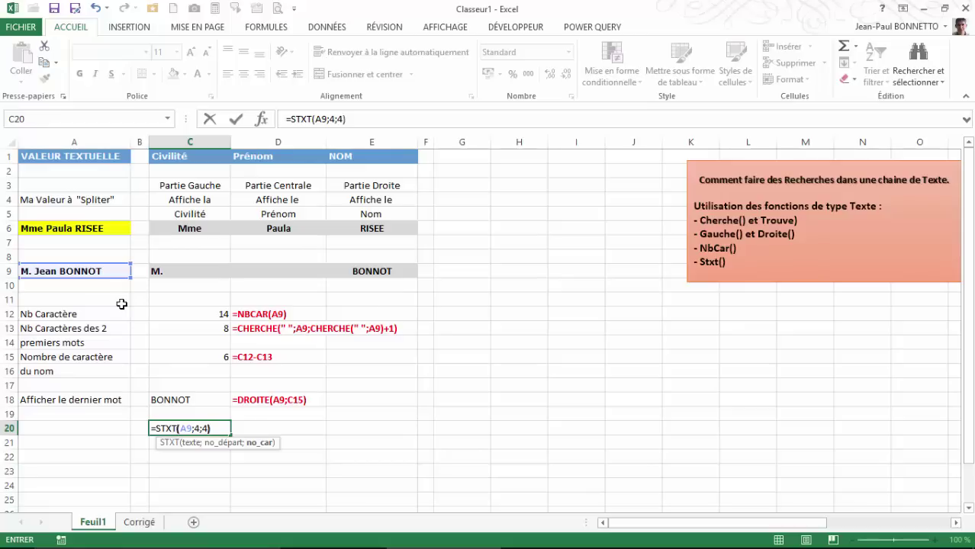
{"action": "type", "text": "4)"}
{"action": "key", "text": "Return"}
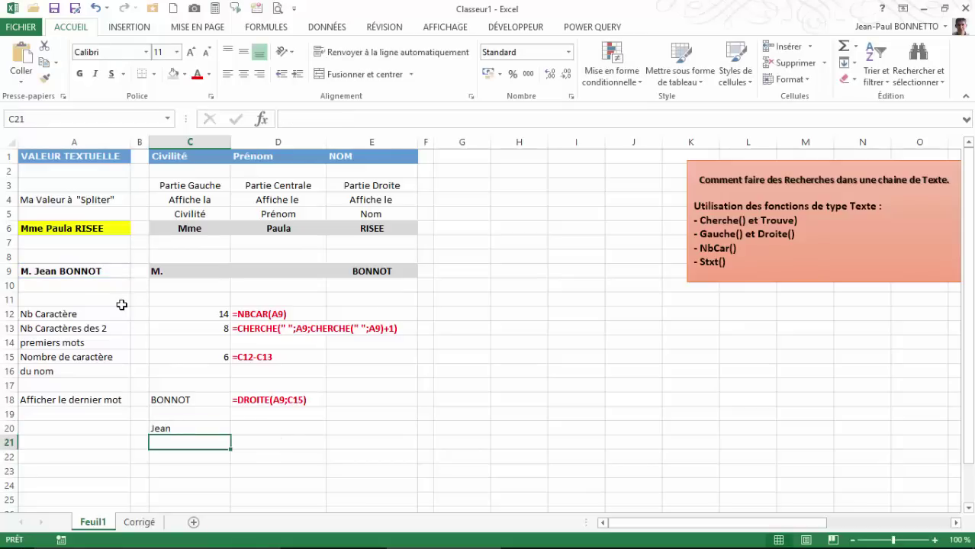
Examine the arguments of the STXT function in C20: text, start position and number of characters.
{"action": "left_click", "coordinate": [170, 429]}
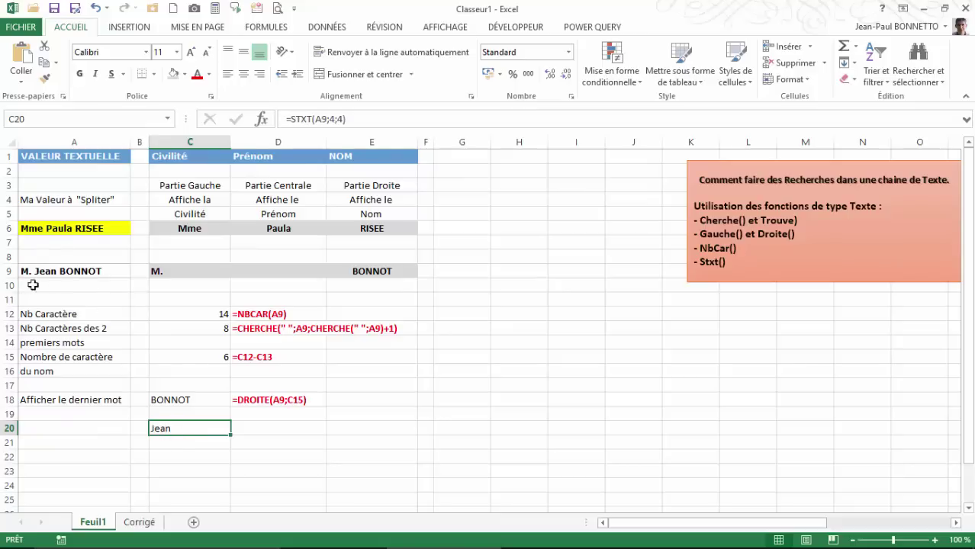
{"action": "left_click", "coordinate": [261, 119]}
{"action": "left_click_drag", "start_coordinate": [334, 258], "coordinate": [630, 300]}
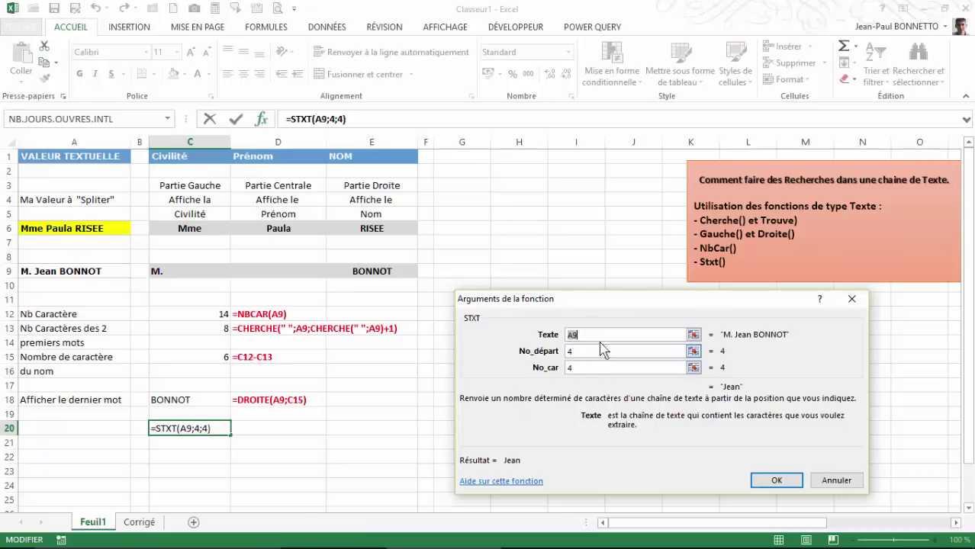
{"action": "left_click", "coordinate": [775, 481]}
Copy the formula-text cell D18 to D20 to show the formula used in C20.
{"action": "left_click", "coordinate": [272, 429]}
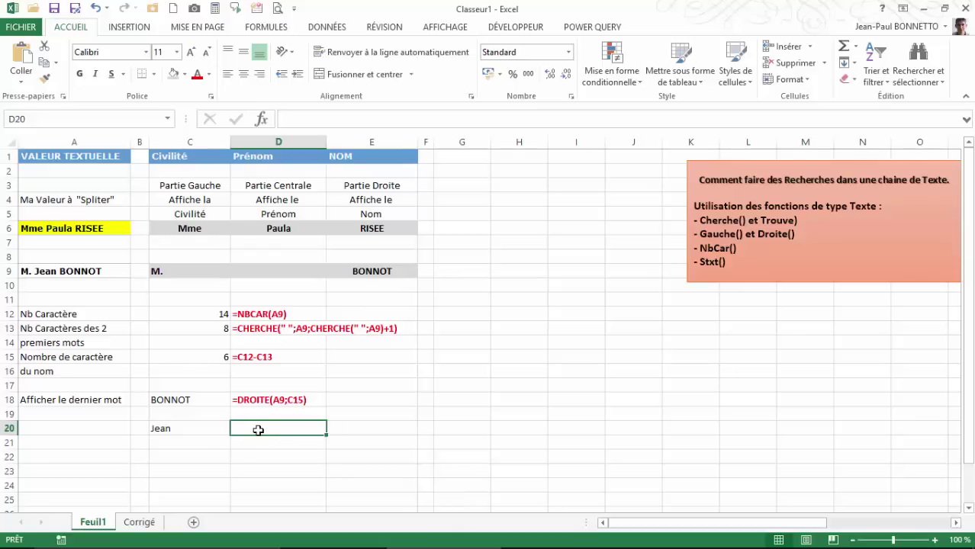
{"action": "left_click", "coordinate": [272, 399]}
{"action": "key", "text": "ctrl+c"}
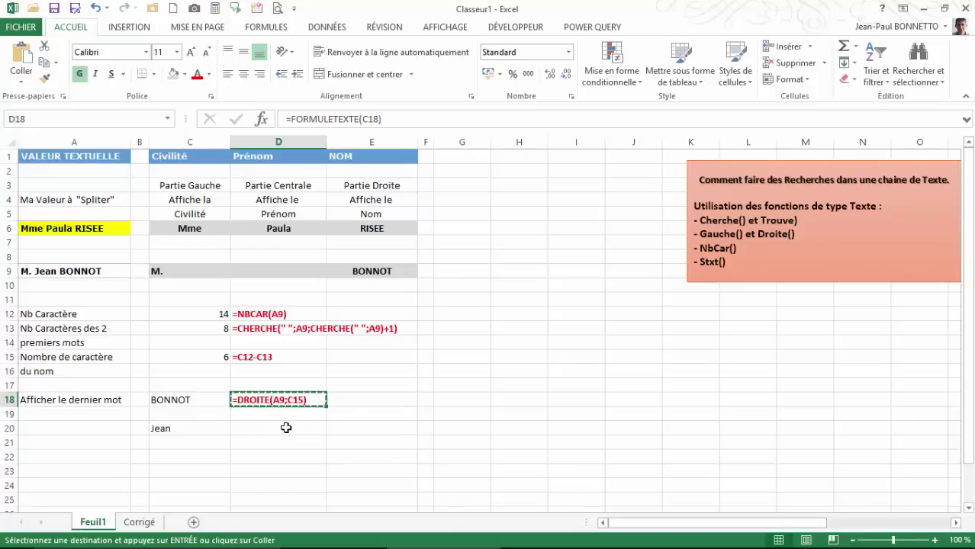
{"action": "left_click", "coordinate": [286, 428]}
{"action": "key", "text": "ctrl+v"}
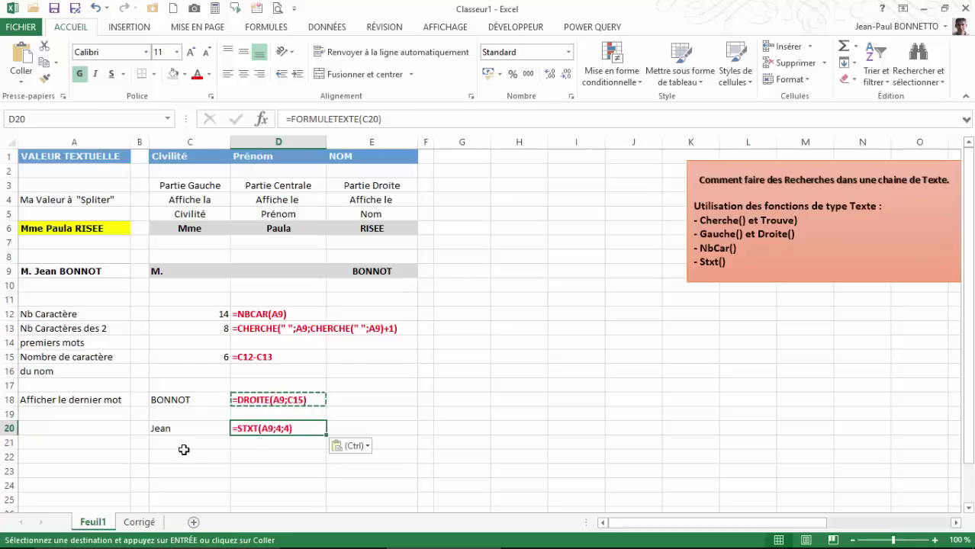
Find the position of the first space of A9 in C22 with =TROUVE(" ";A9).
{"action": "left_click", "coordinate": [179, 456]}
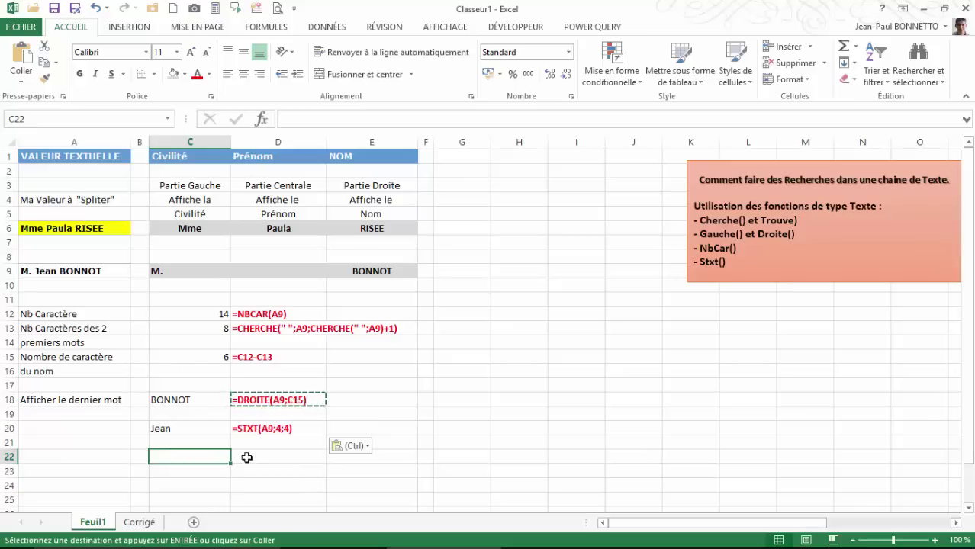
{"action": "type", "text": "=trouve"}
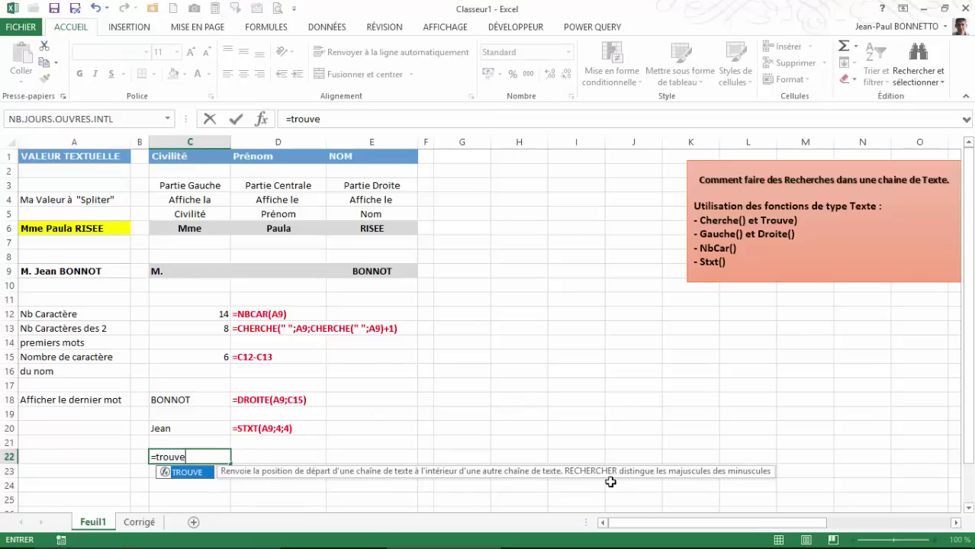
{"action": "double_click", "coordinate": [186, 473]}
{"action": "type", "text": "\""}
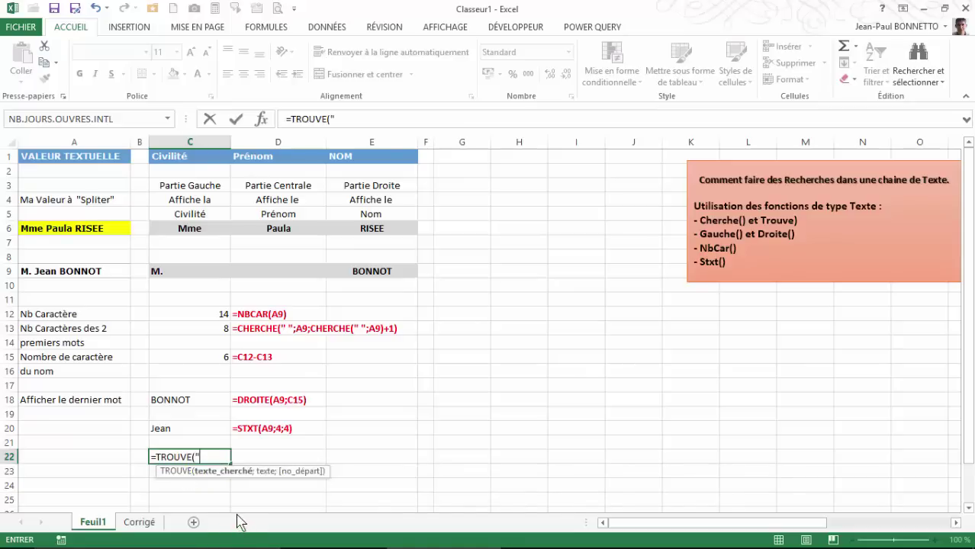
{"action": "type", "text": " \";"}
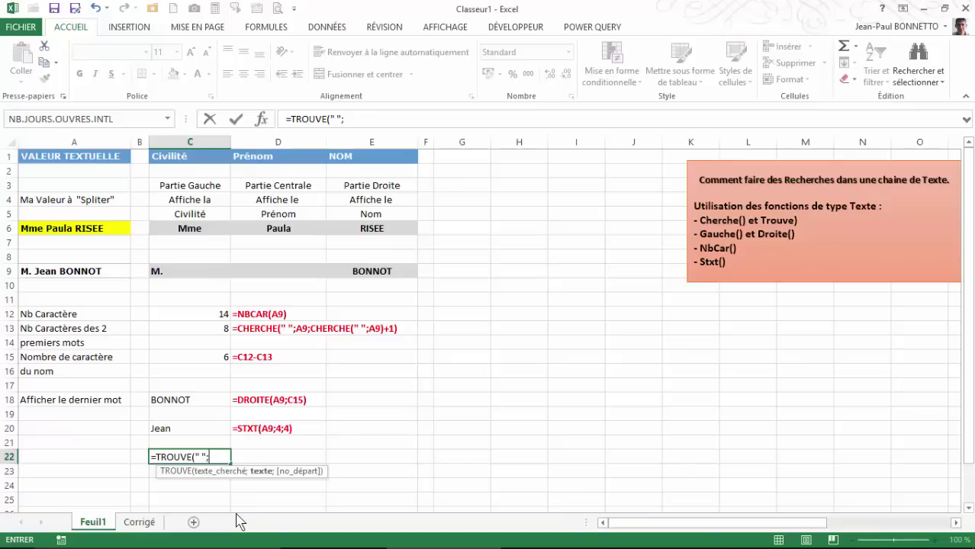
{"action": "left_click", "coordinate": [86, 272]}
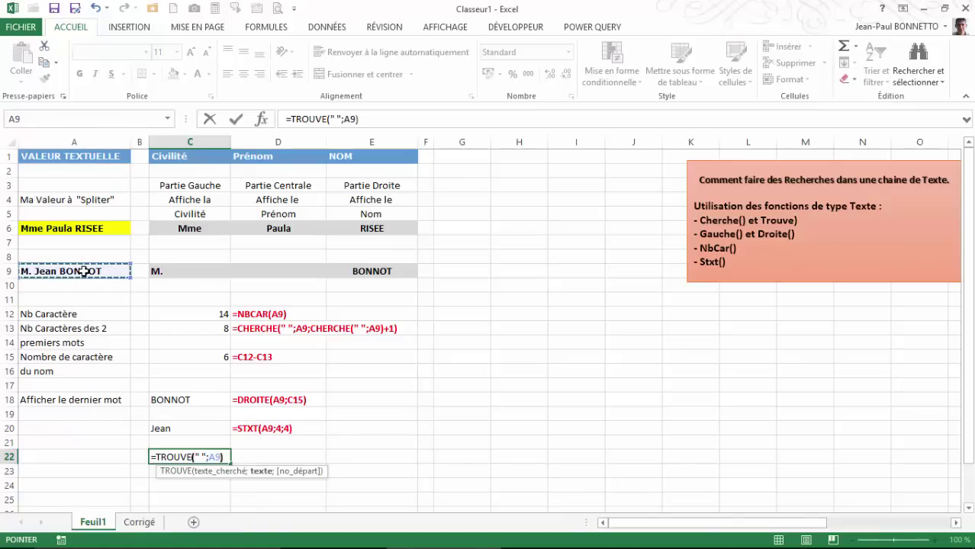
{"action": "type", "text": ")"}
{"action": "key", "text": "Return"}
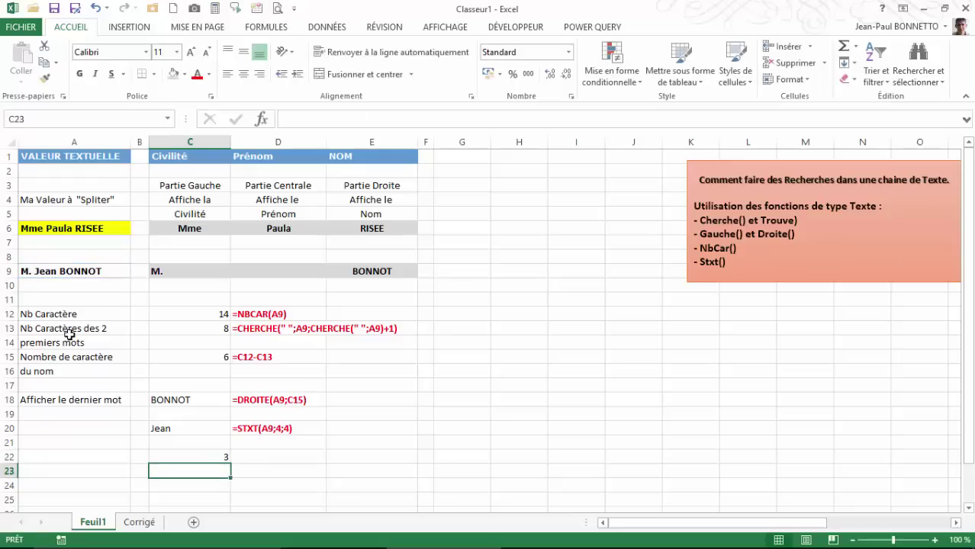
Copy the formula-text cell D20 to D22 to show the formula used in C22.
{"action": "left_click", "coordinate": [208, 458]}
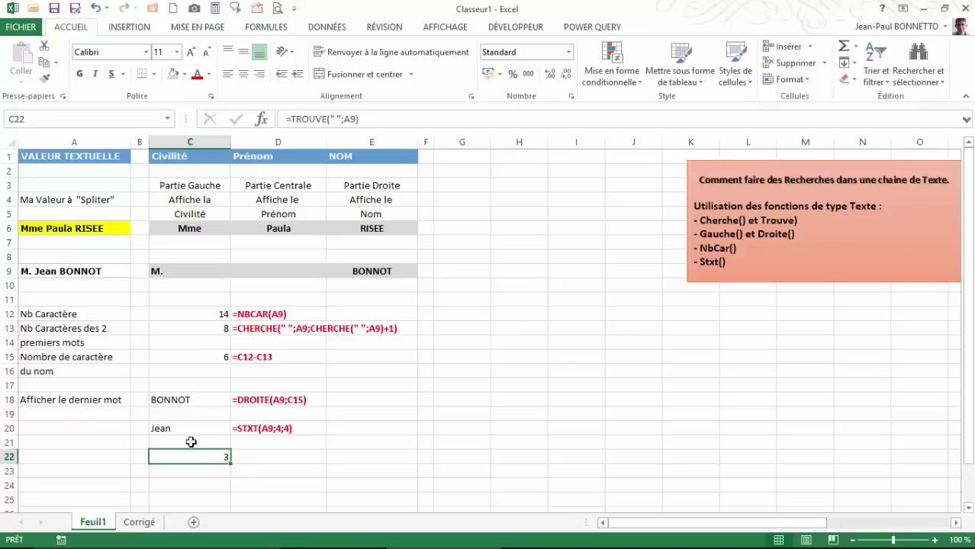
{"action": "left_click", "coordinate": [272, 271]}
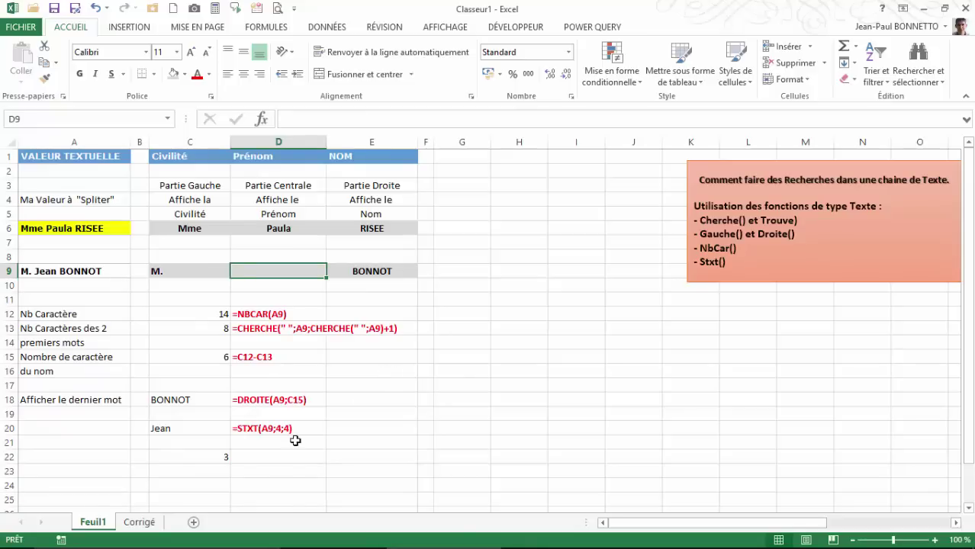
{"action": "left_click", "coordinate": [271, 456]}
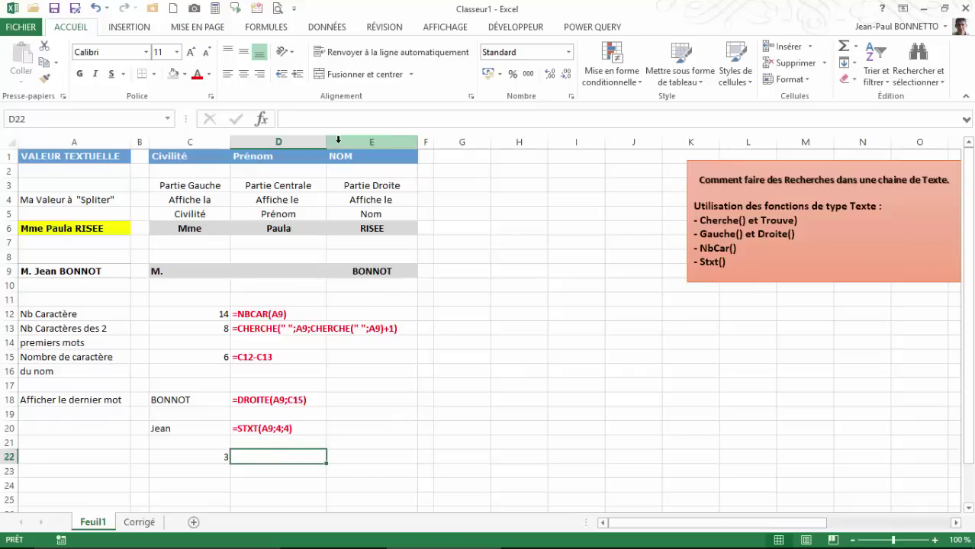
{"action": "left_click", "coordinate": [281, 428]}
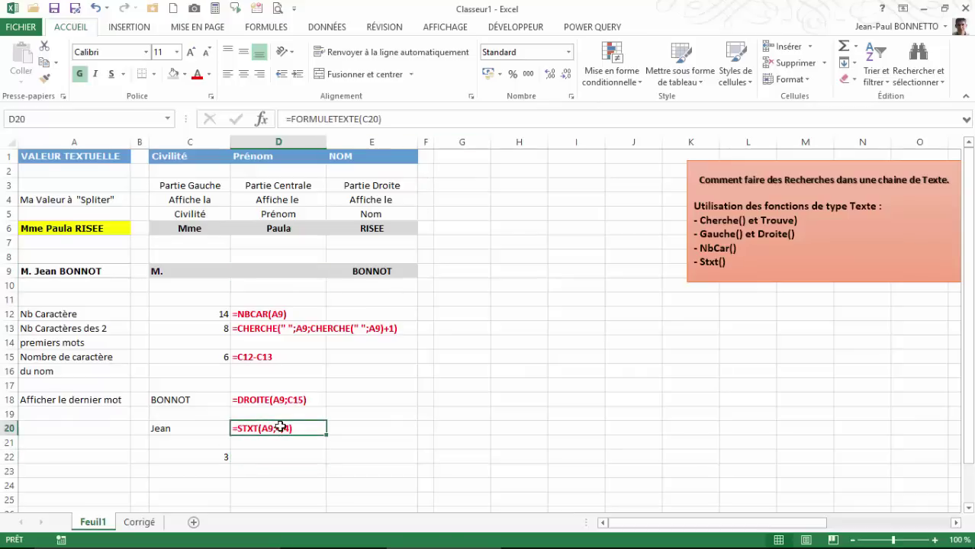
{"action": "key", "text": "ctrl+c"}
{"action": "left_click", "coordinate": [281, 456]}
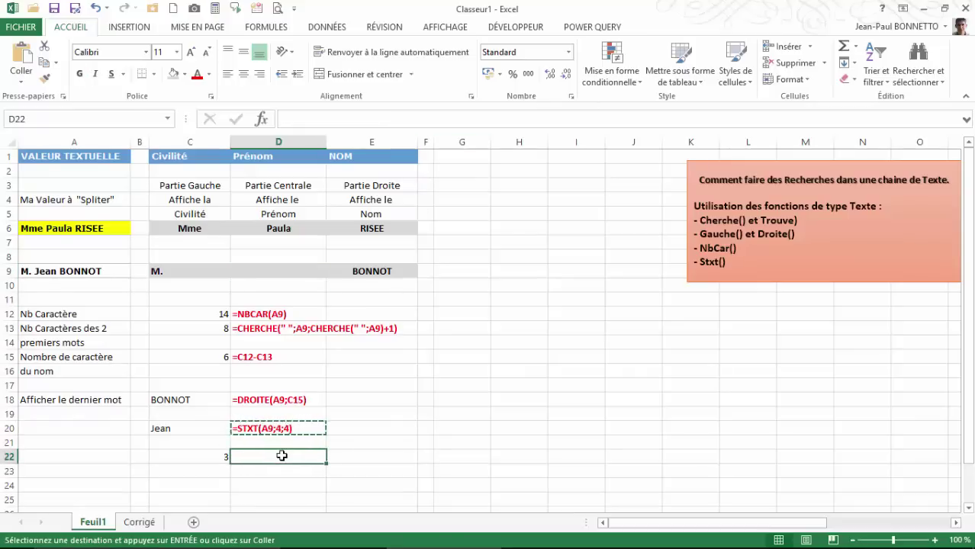
{"action": "key", "text": "ctrl+v"}
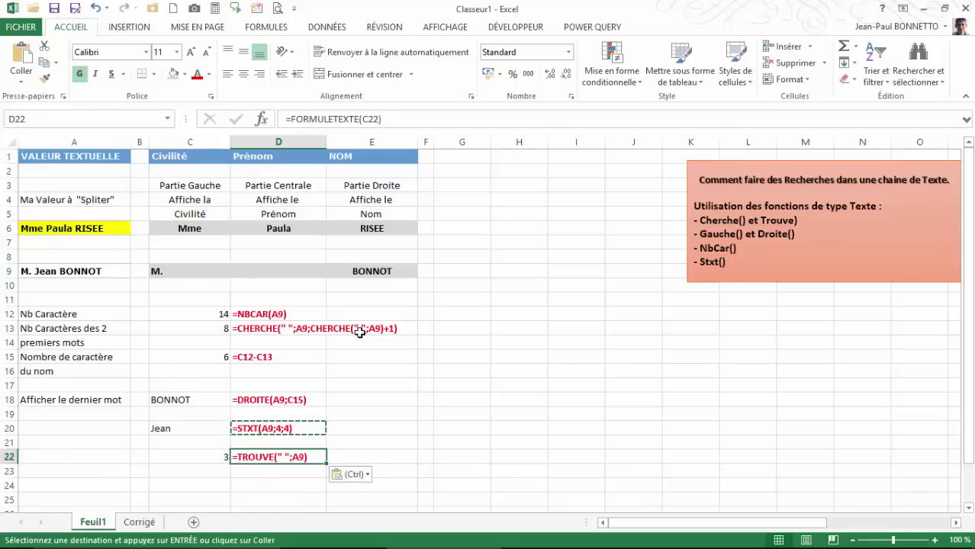
Start an STXT formula in D9 with A9 as the text to extract from.
{"action": "left_click", "coordinate": [274, 326]}
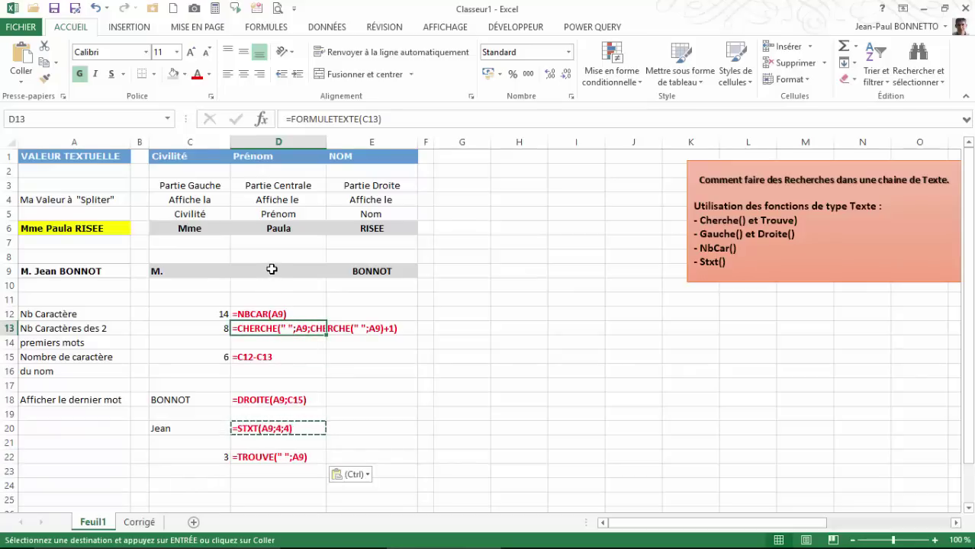
{"action": "left_click", "coordinate": [271, 269]}
{"action": "type", "text": "=st"}
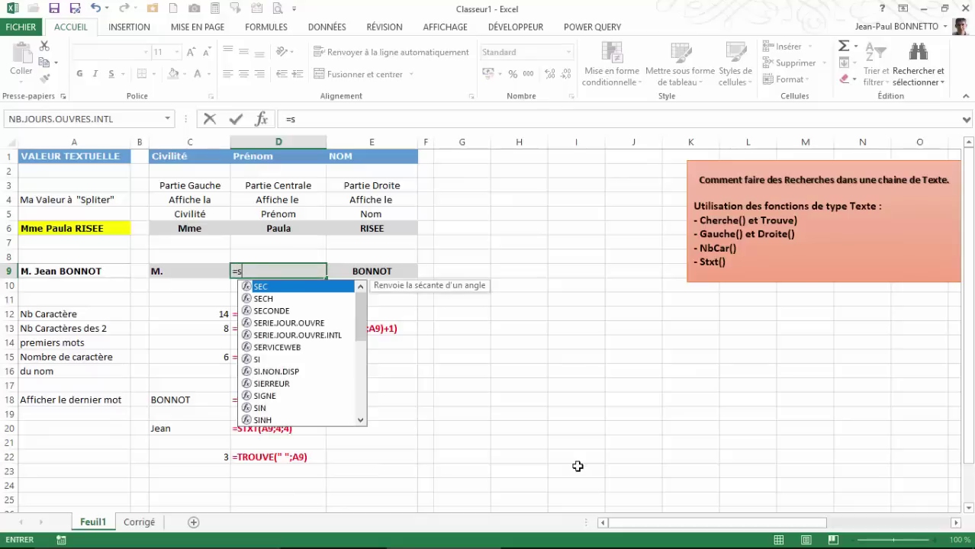
{"action": "key", "text": "Down"}
{"action": "key", "text": "Down"}
{"action": "key", "text": "Tab"}
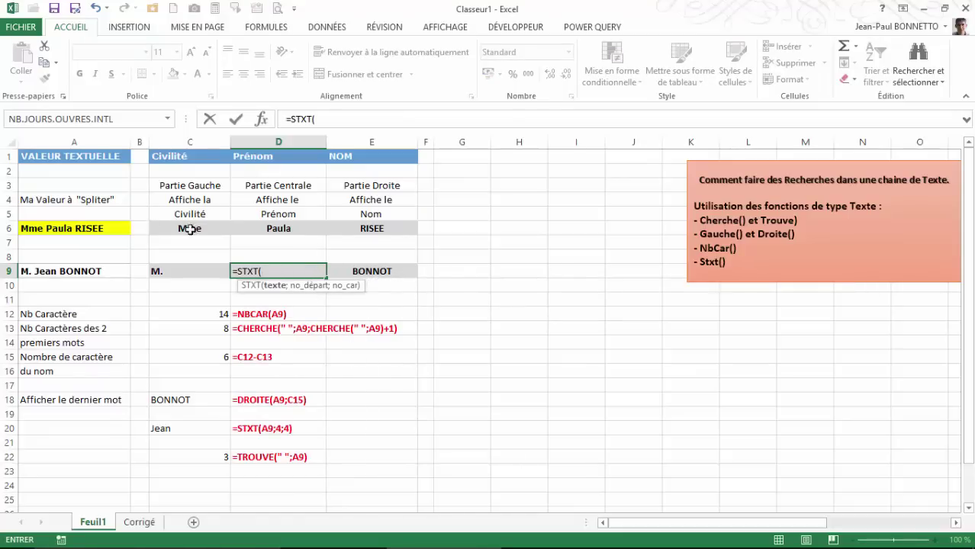
{"action": "left_click", "coordinate": [67, 270]}
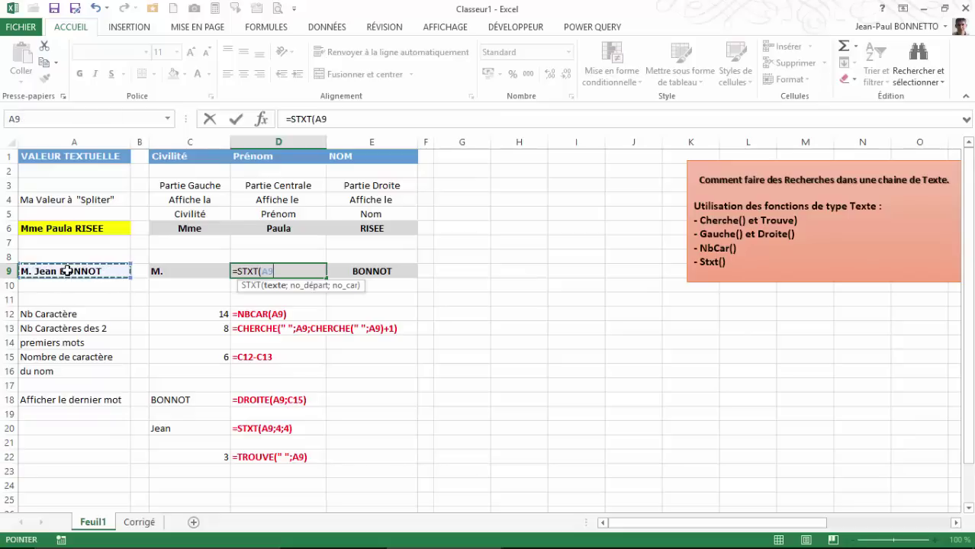
{"action": "type", "text": ";"}
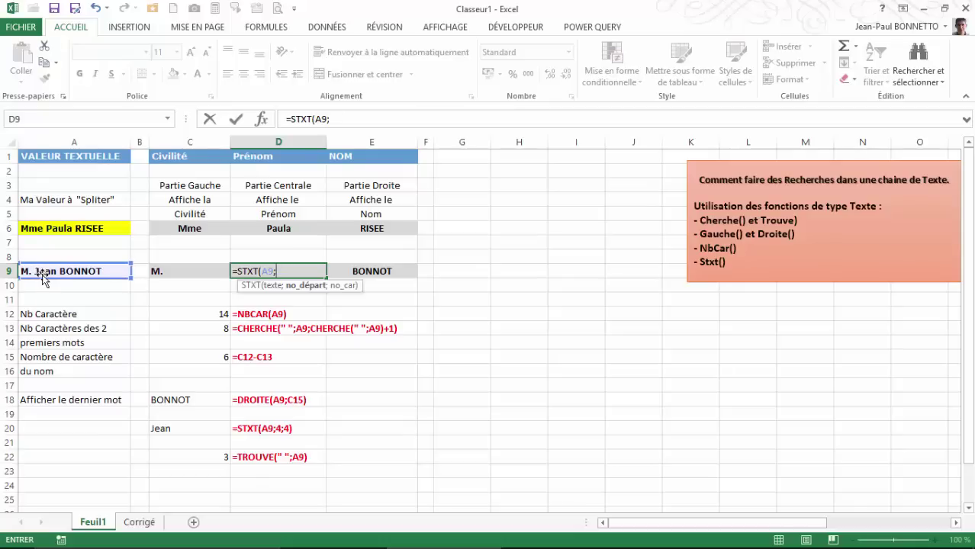
Set the start position of the STXT formula in D9 to CHERCHE(" ";A9)+1.
{"action": "type", "text": "charhc"}
{"action": "key", "text": "BackSpace"}
{"action": "key", "text": "BackSpace"}
{"action": "key", "text": "BackSpace"}
{"action": "type", "text": "erche("}
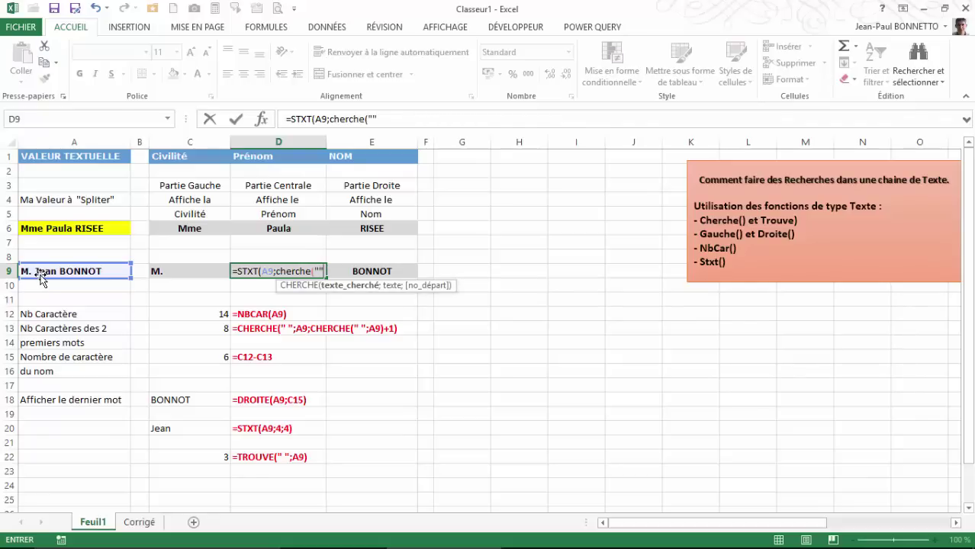
{"action": "type", "text": "\" \";"}
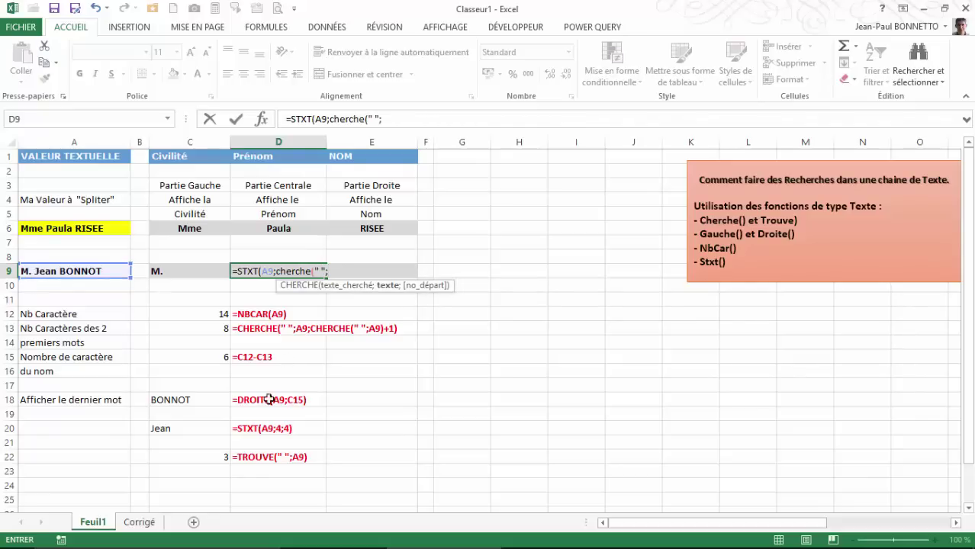
{"action": "left_click", "coordinate": [56, 271]}
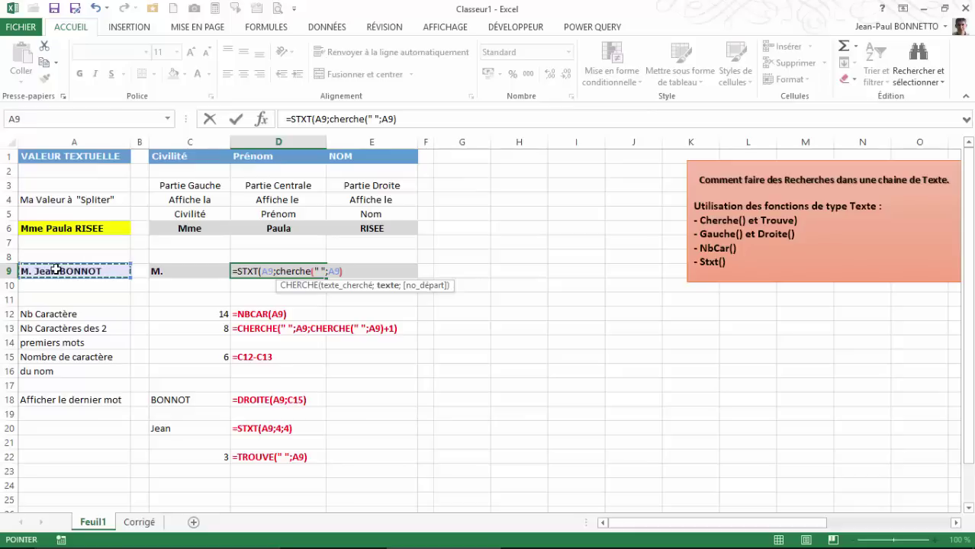
{"action": "type", "text": ")+1"}
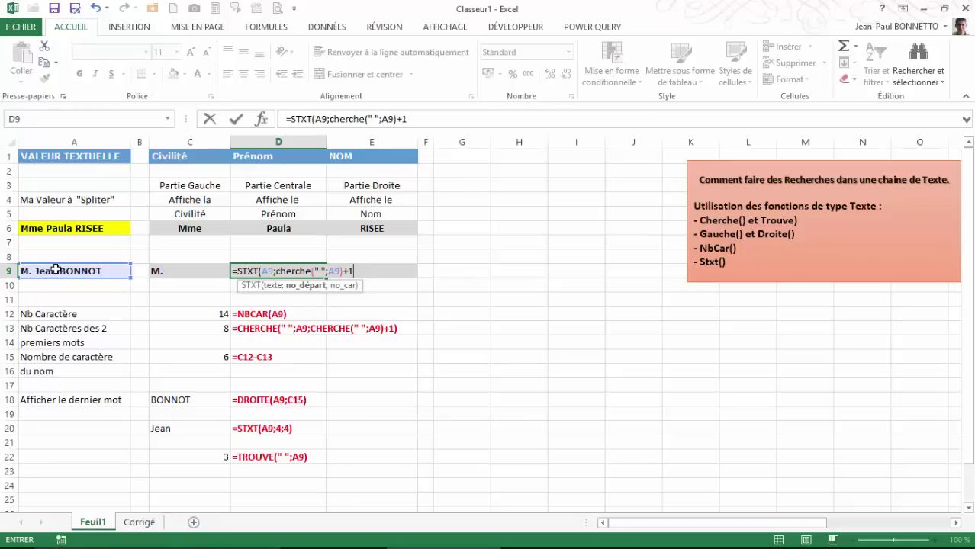
{"action": "type", "text": ";"}
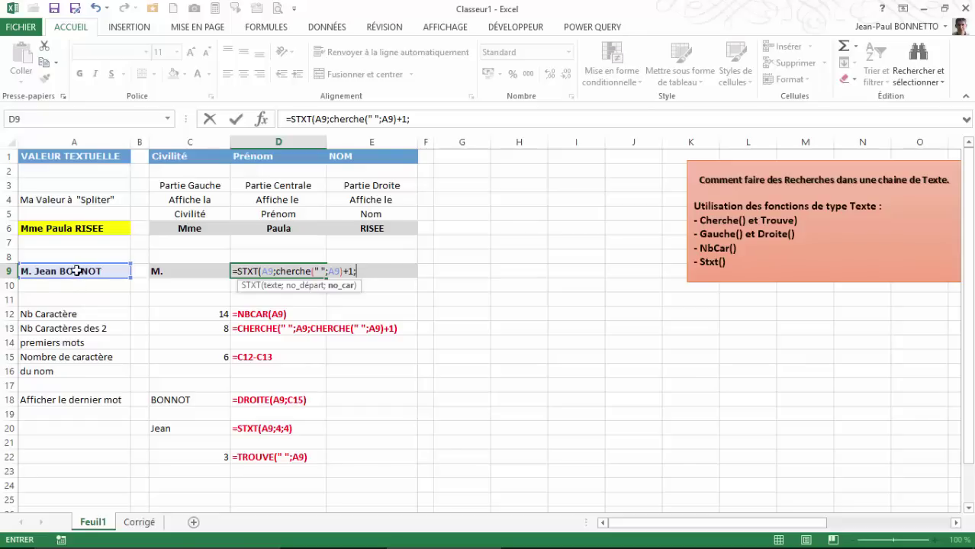
Begin the number-of-characters argument in D9 with a CHERCHE function that looks for " " in A9.
{"action": "type", "text": "cherhce"}
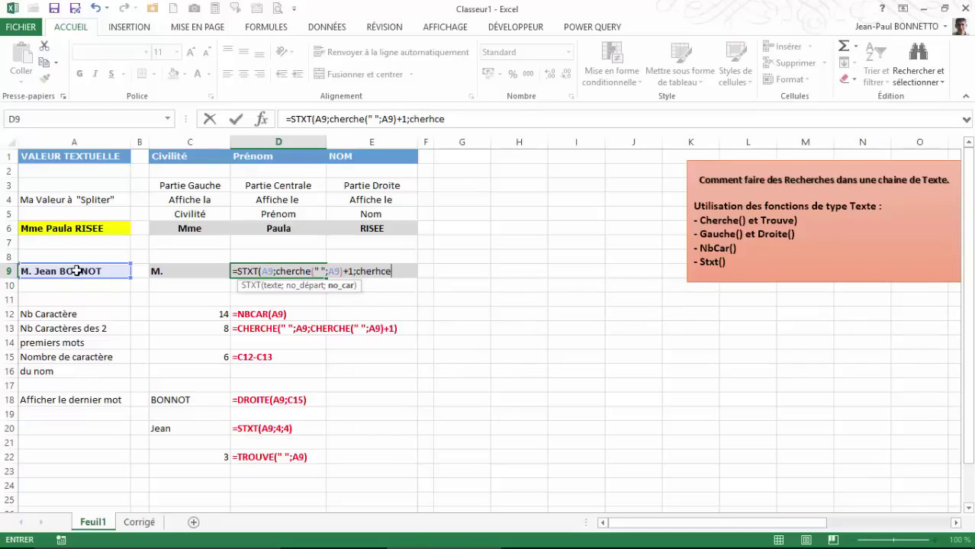
{"action": "key", "text": "BackSpace"}
{"action": "key", "text": "BackSpace"}
{"action": "key", "text": "BackSpace"}
{"action": "type", "text": "cher"}
{"action": "key", "text": "BackSpace"}
{"action": "type", "text": "("}
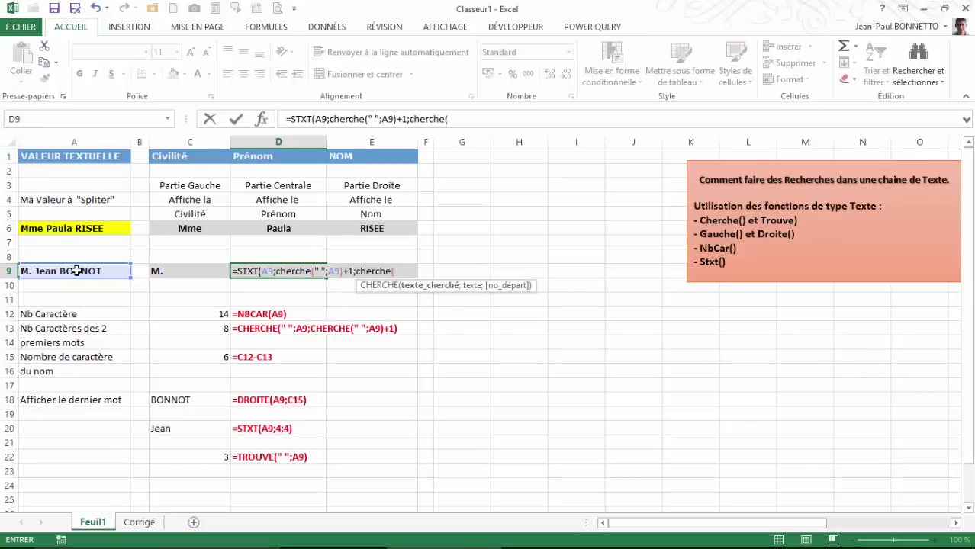
{"action": "type", "text": "\" \";"}
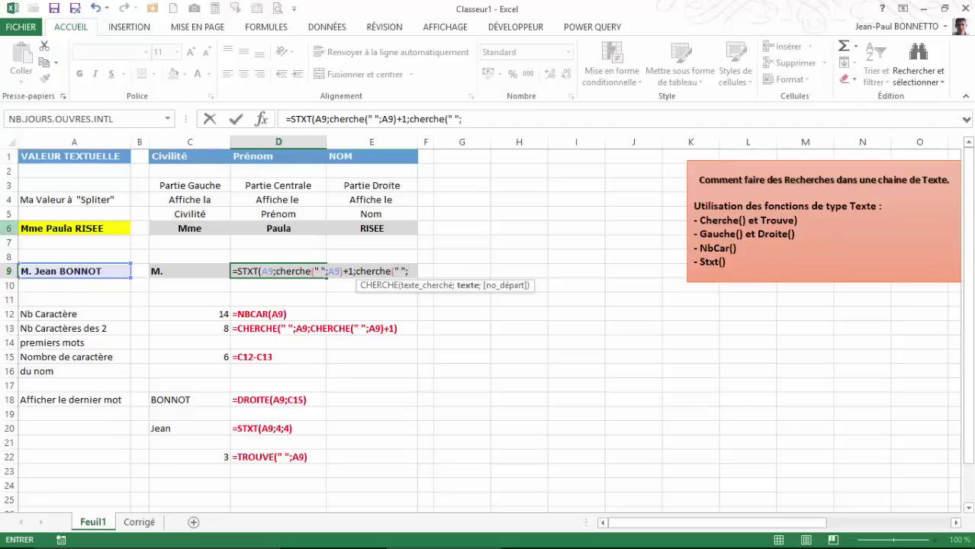
{"action": "left_click", "coordinate": [58, 271]}
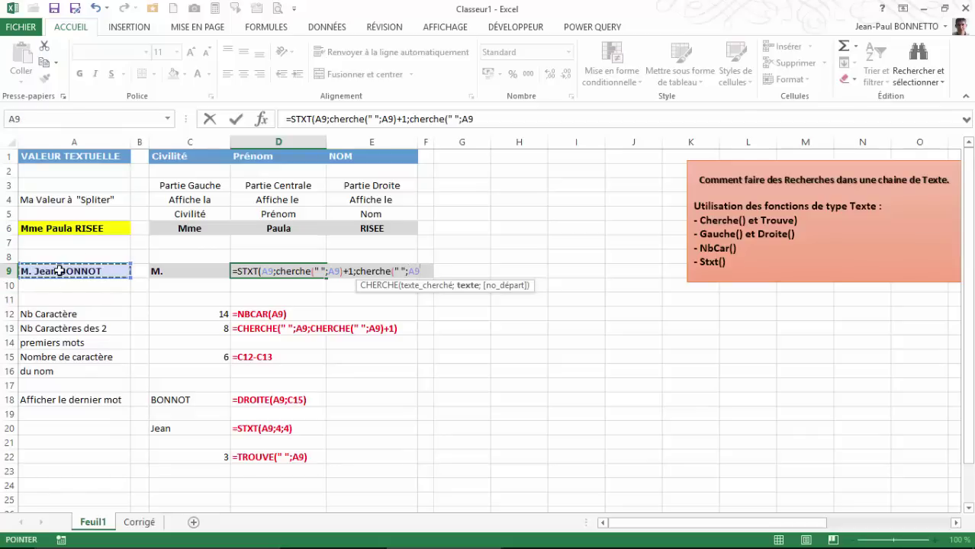
Make the second space search in D9 start at CHERCHE(" ";A9)+1 and close that function, followed by a minus sign.
{"action": "type", "text": ";cherche("}
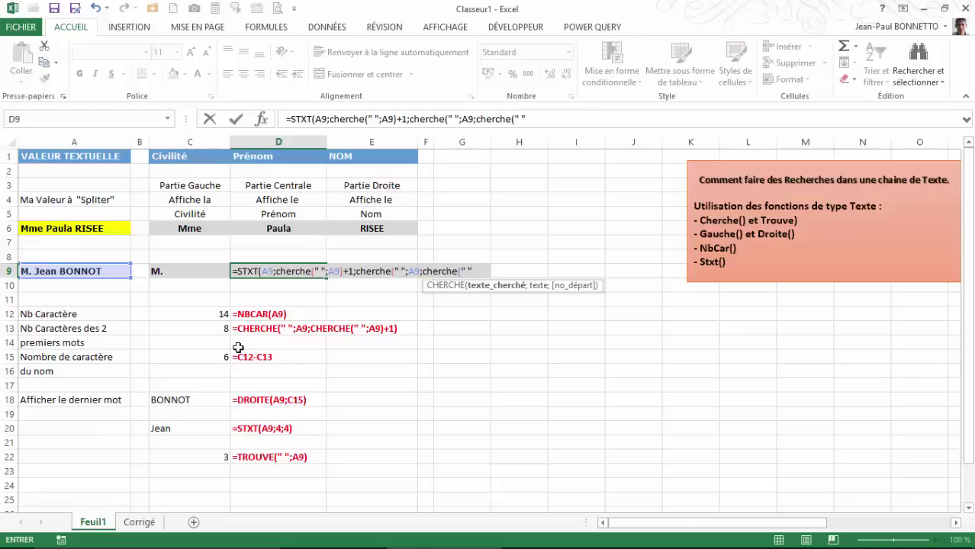
{"action": "type", "text": "\" \";"}
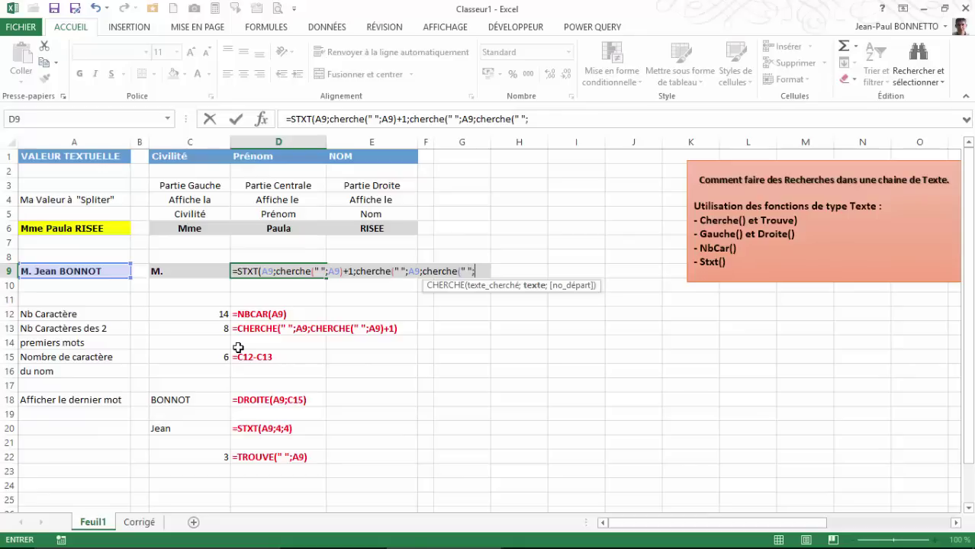
{"action": "left_click", "coordinate": [72, 271]}
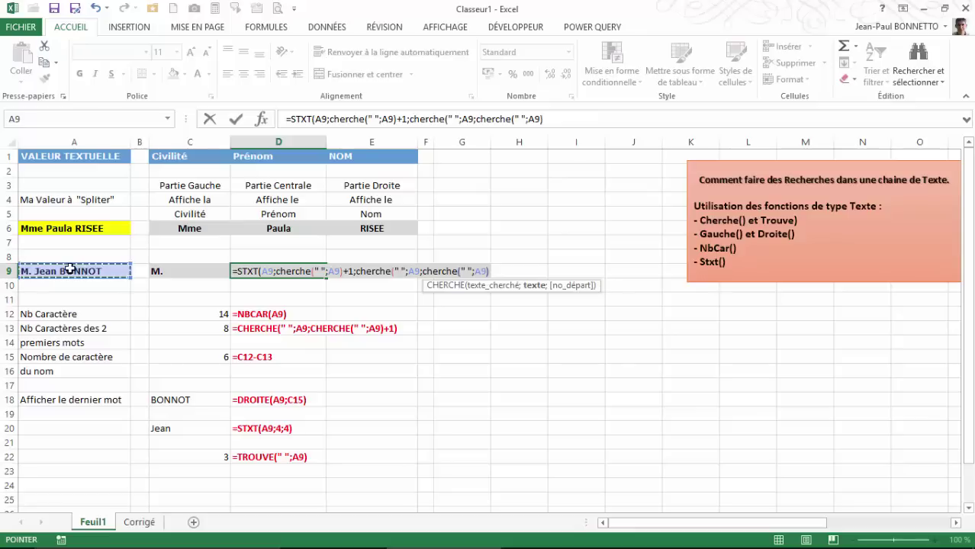
{"action": "type", "text": ")+"}
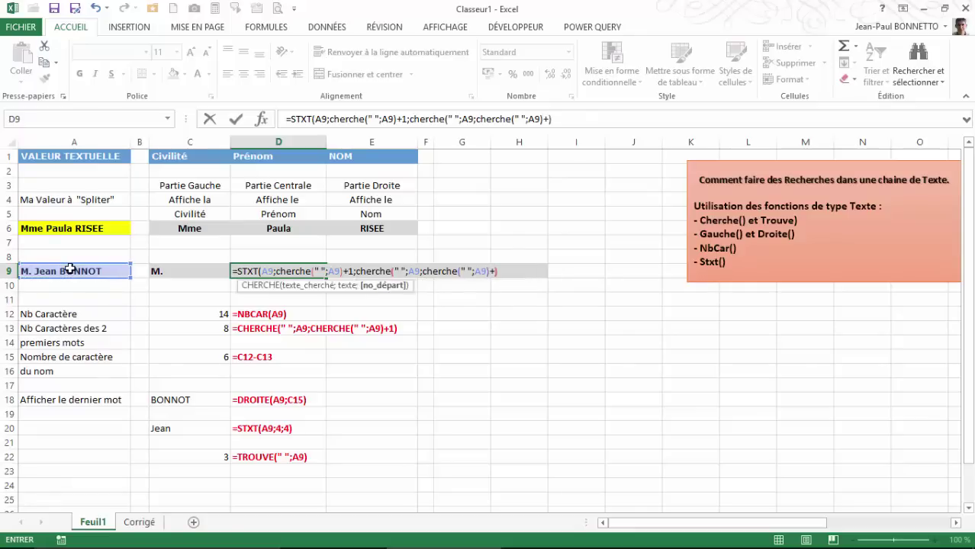
{"action": "key", "text": "BackSpace"}
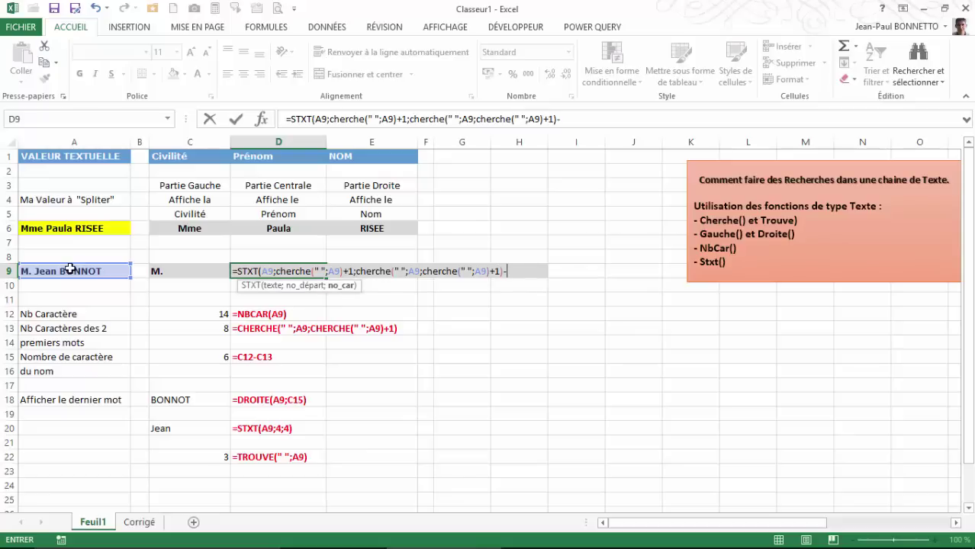
Subtract TROUVE(" ";A9) in the number-of-characters argument, close the STXT function and validate the formula in D9.
{"action": "type", "text": "trouve"}
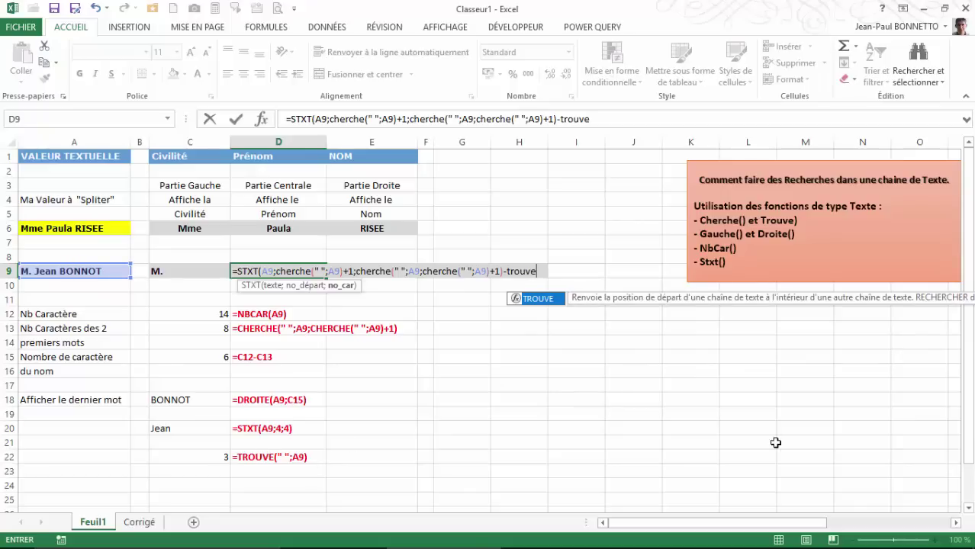
{"action": "type", "text": "("}
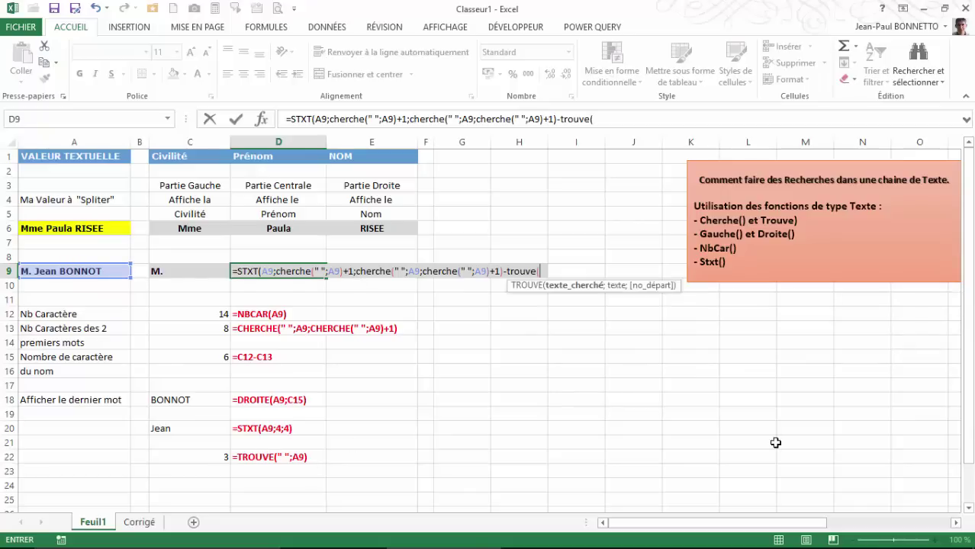
{"action": "type", "text": "\" \";"}
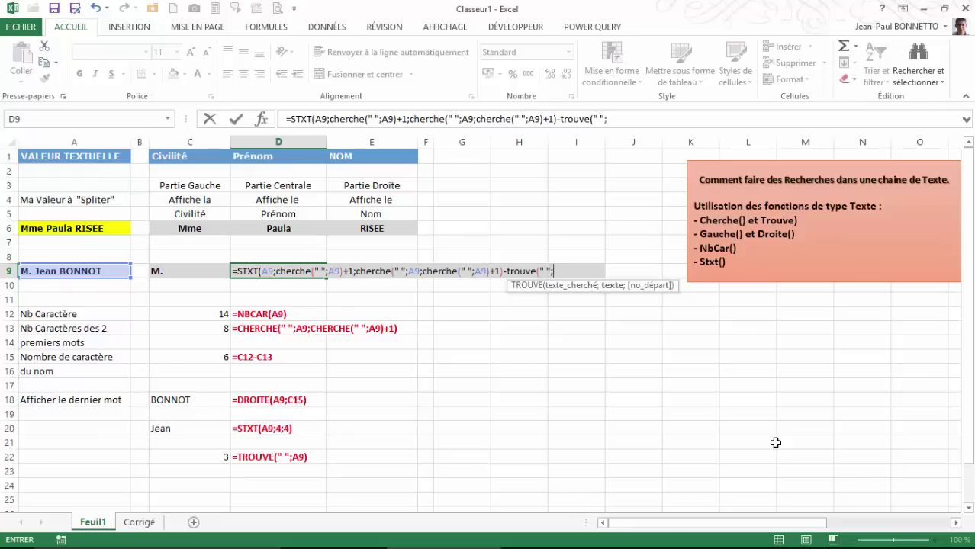
{"action": "left_click", "coordinate": [73, 269]}
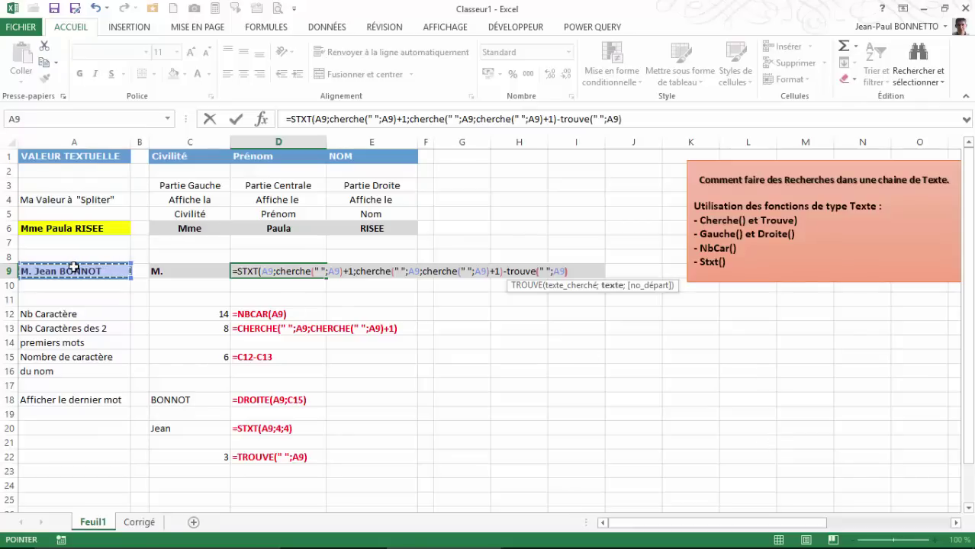
{"action": "type", "text": ")"}
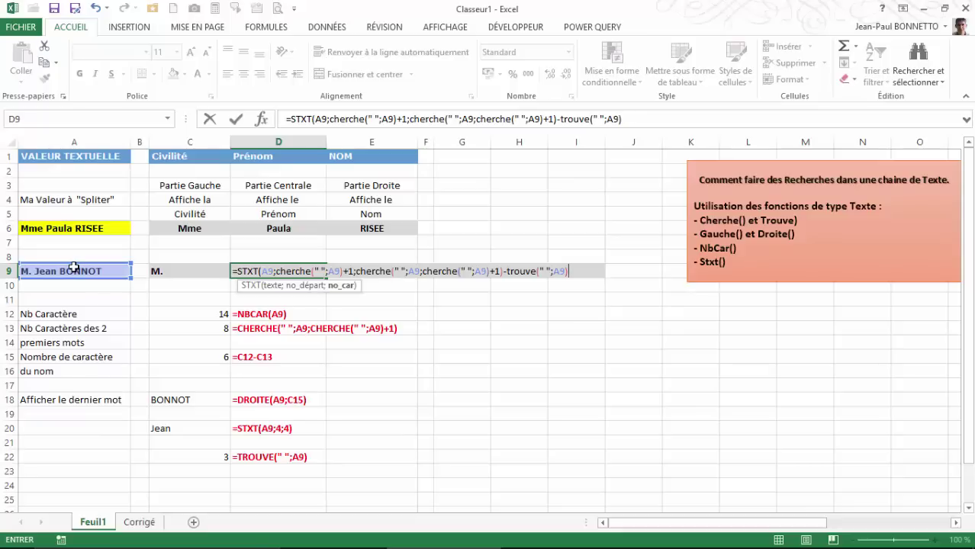
{"action": "type", "text": "+1"}
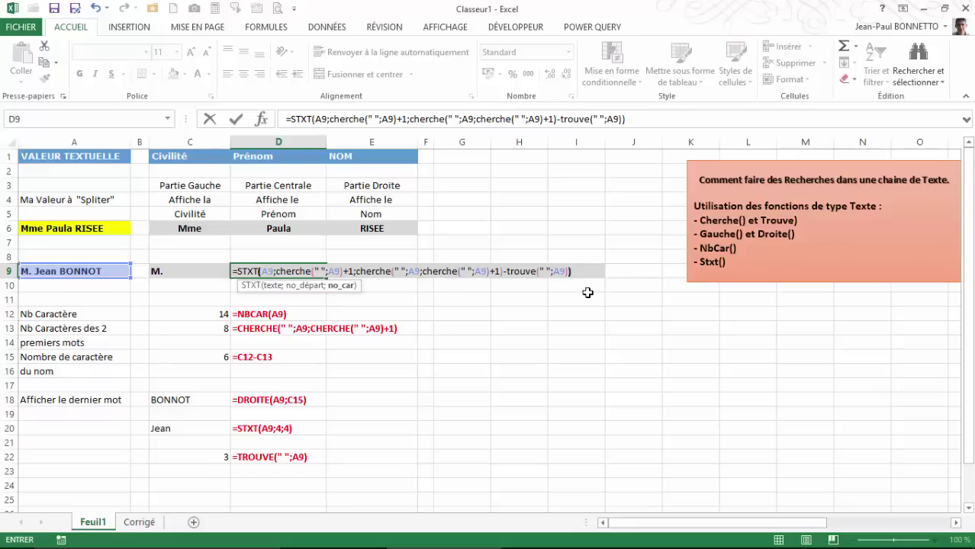
{"action": "type", "text": ")"}
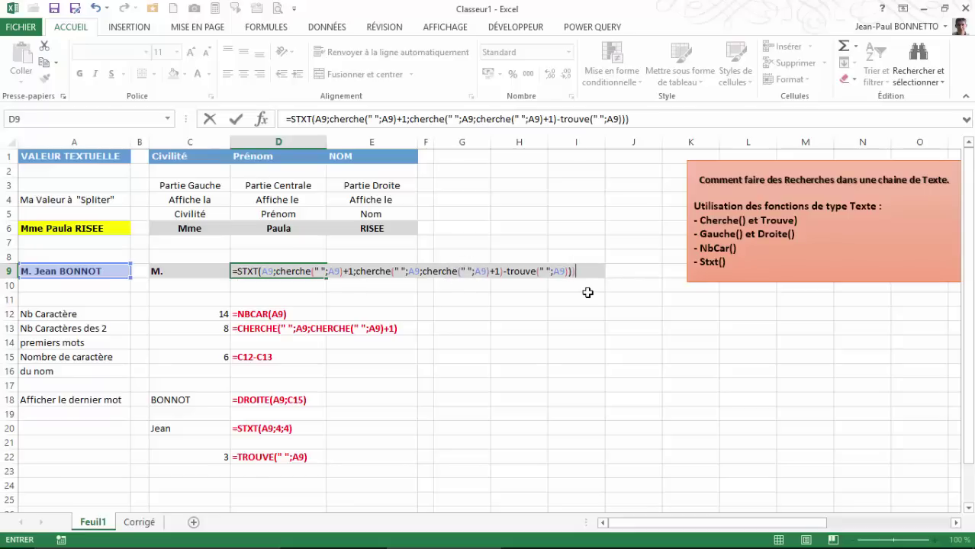
{"action": "key", "text": "Return"}
Examine the arguments of the STXT function in D9 and the source text in A9.
{"action": "left_click", "coordinate": [467, 333]}
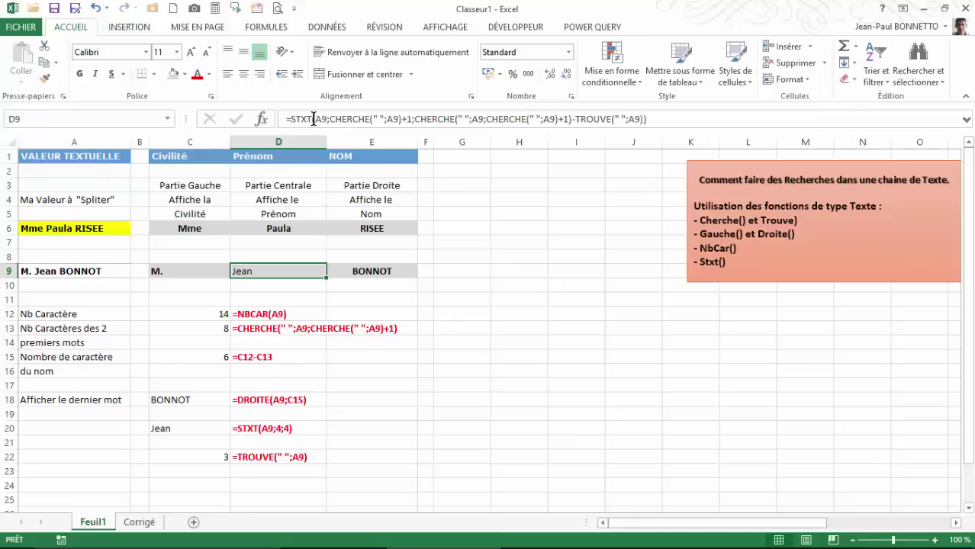
{"action": "left_click", "coordinate": [263, 122]}
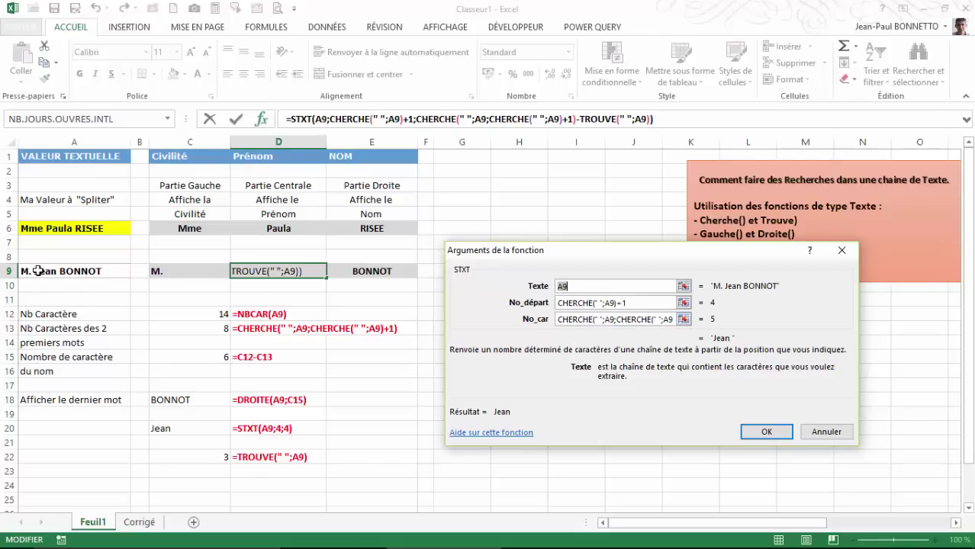
{"action": "left_click", "coordinate": [763, 431]}
{"action": "left_click", "coordinate": [51, 274]}
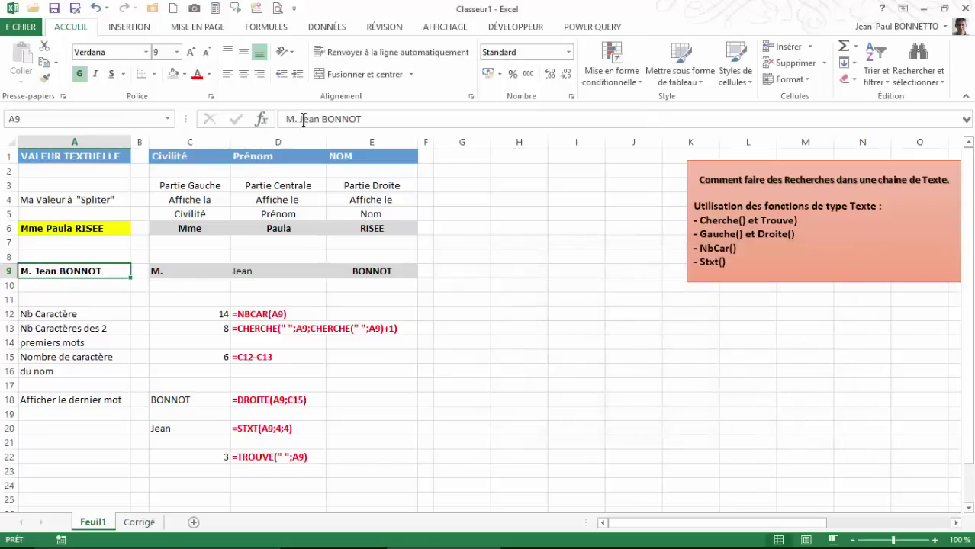
Change the title at the start of A9 to Mme and check the extracted first name in D9.
{"action": "left_click", "coordinate": [298, 119]}
{"action": "key", "text": "BackSpace"}
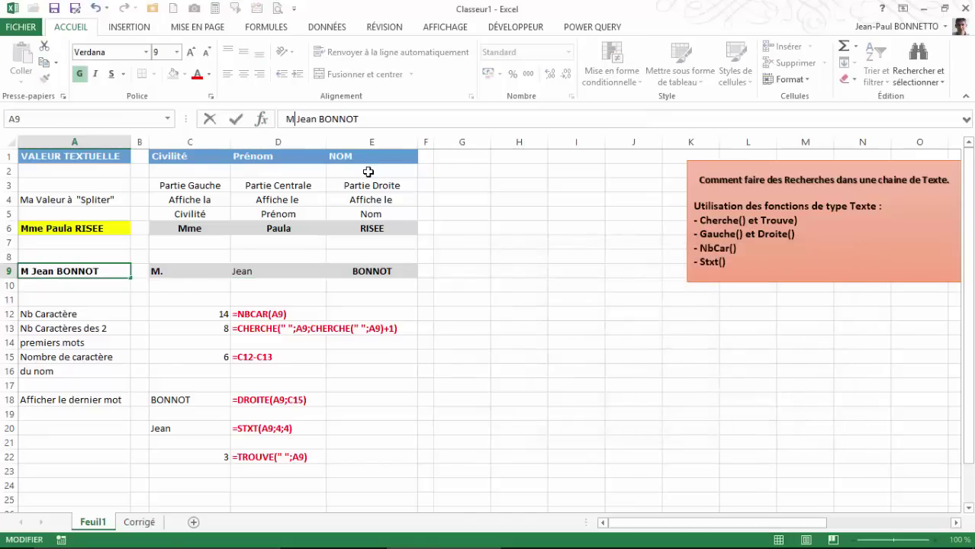
{"action": "type", "text": "me"}
{"action": "key", "text": "Return"}
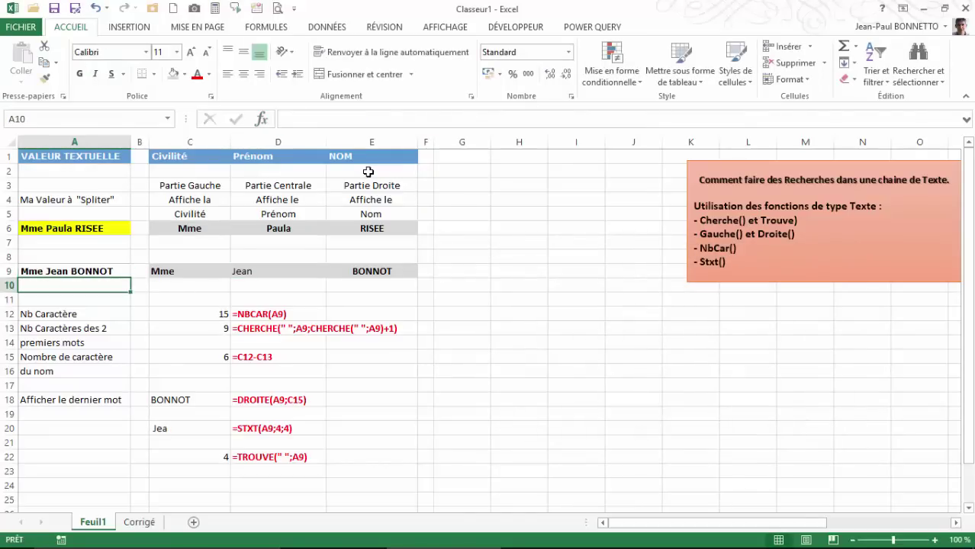
{"action": "left_click", "coordinate": [76, 272]}
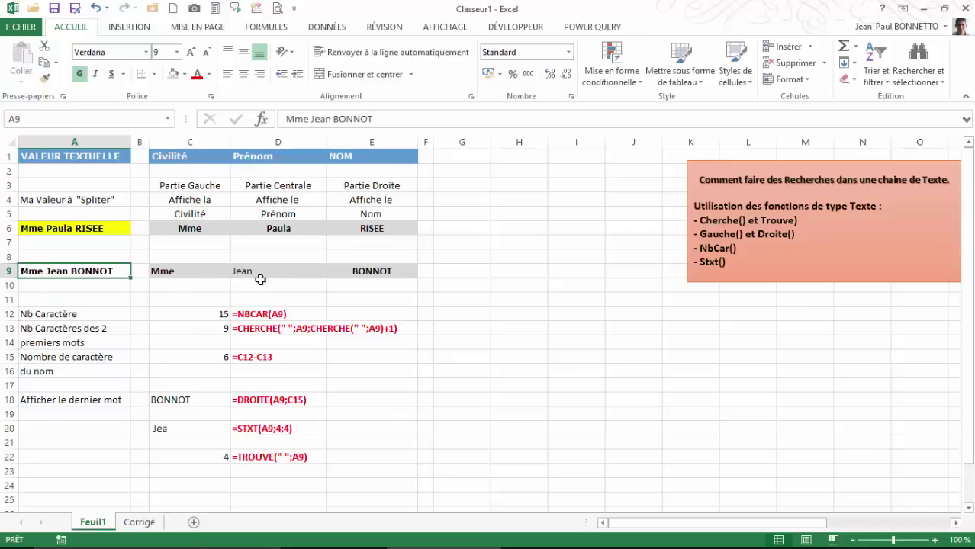
{"action": "left_click", "coordinate": [263, 276]}
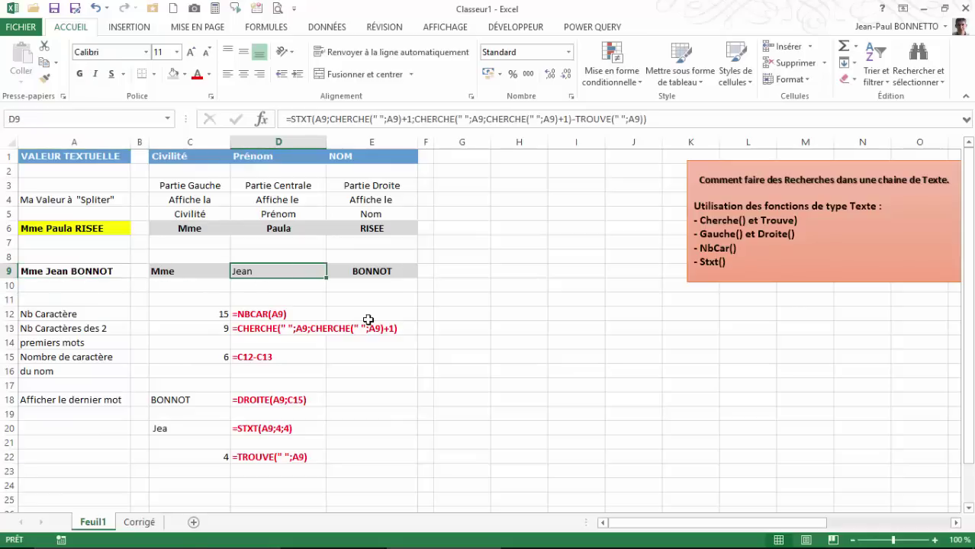
Lengthen the first name in A9 by adding "ne" to its end.
{"action": "left_click", "coordinate": [69, 271]}
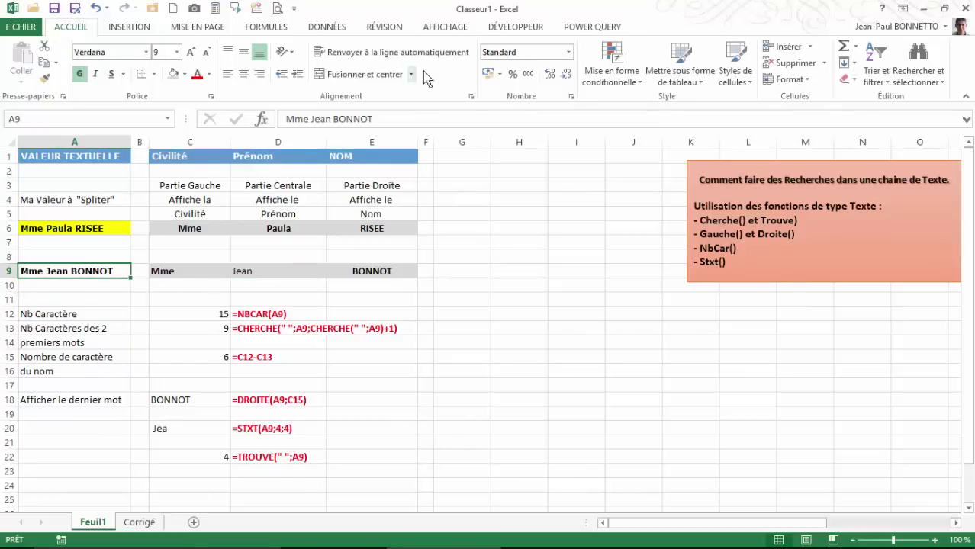
{"action": "left_click", "coordinate": [330, 119]}
{"action": "type", "text": "ne"}
{"action": "key", "text": "Return"}
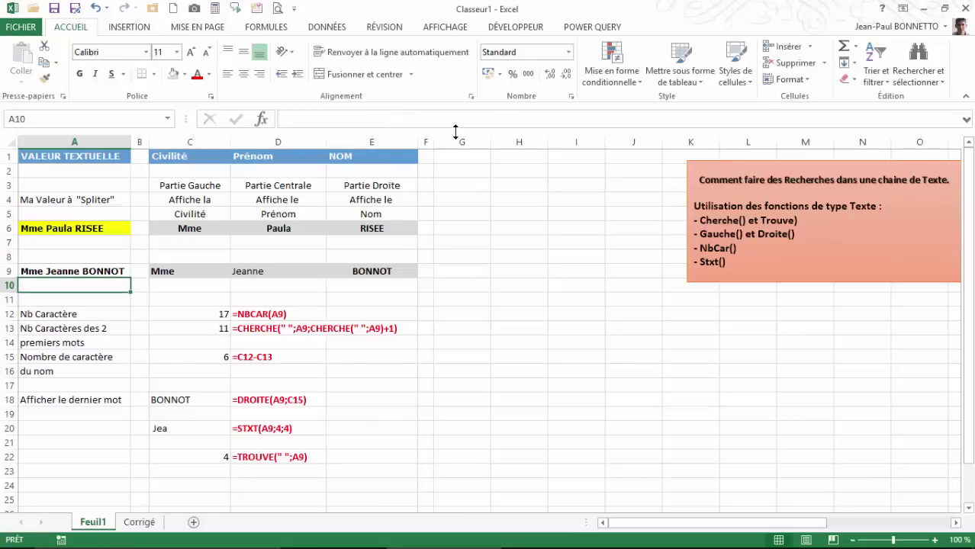
Examine the STXT function arguments of D9 against the lengthened first name in A9.
{"action": "left_click", "coordinate": [63, 271]}
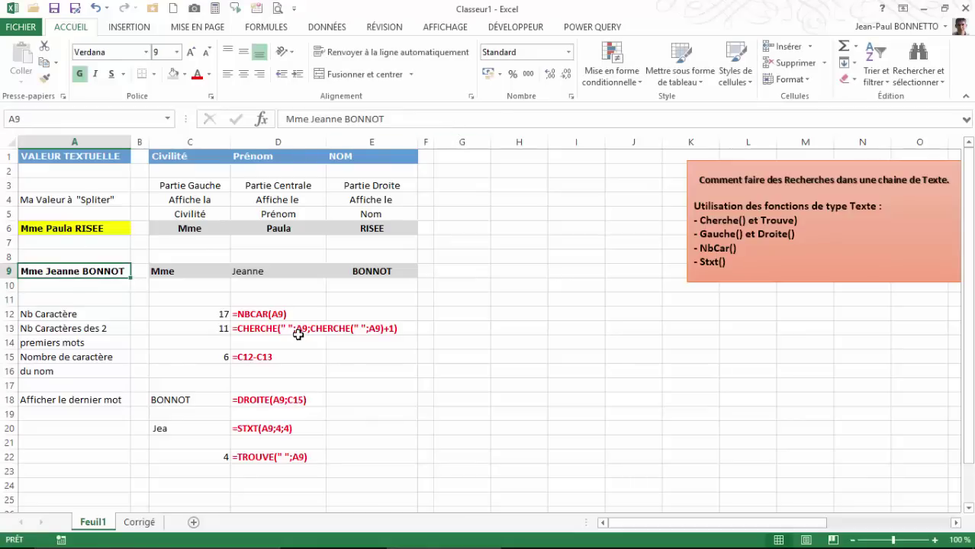
{"action": "left_click", "coordinate": [304, 271]}
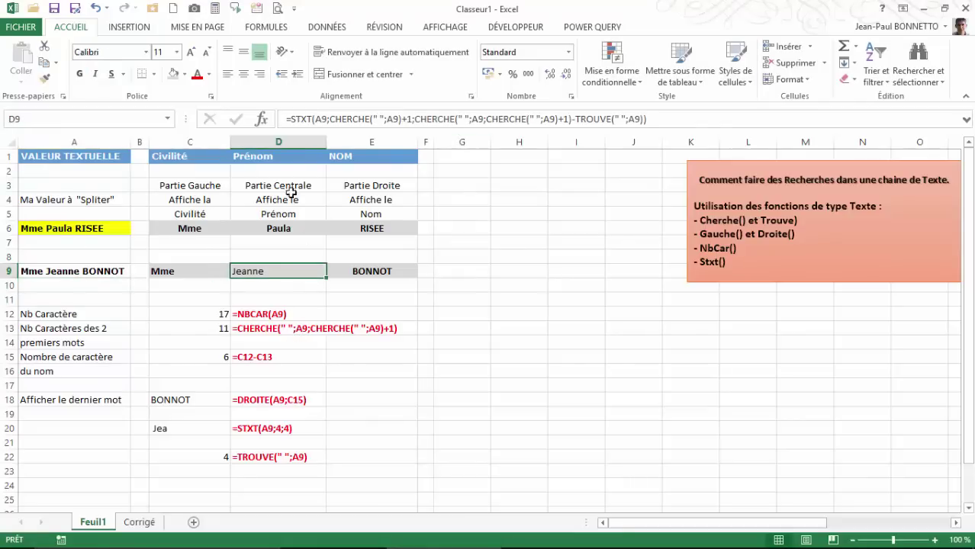
{"action": "left_click", "coordinate": [262, 119]}
{"action": "left_click_drag", "start_coordinate": [616, 255], "coordinate": [611, 270]}
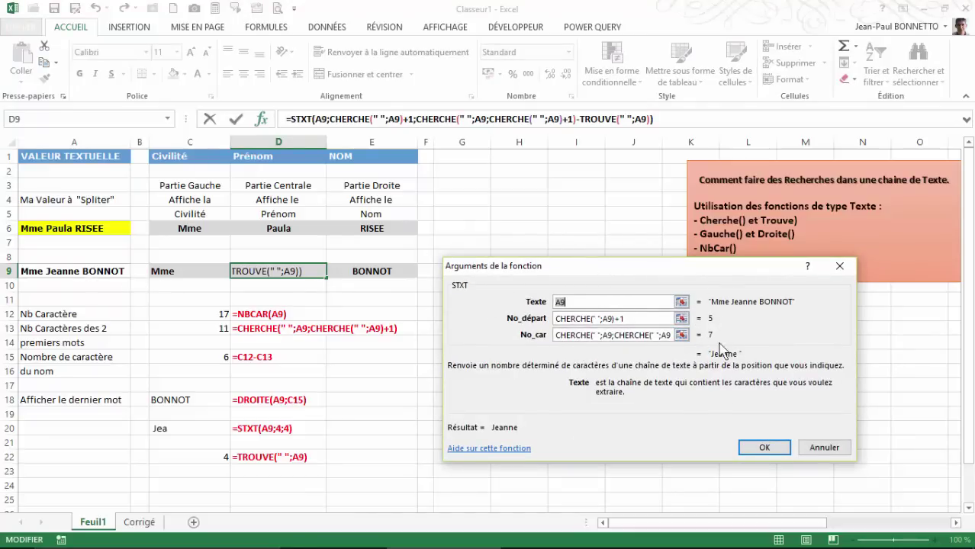
{"action": "left_click", "coordinate": [766, 450]}
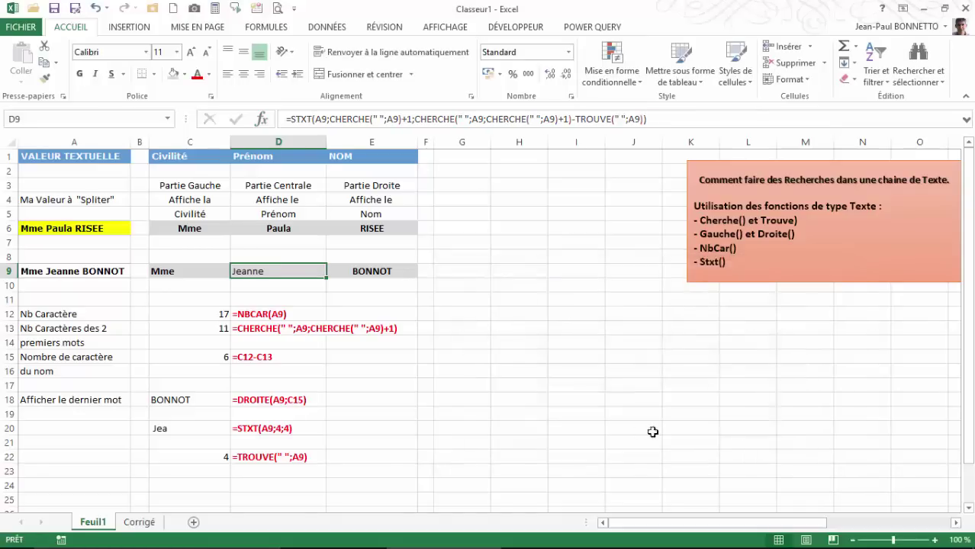
Replace the title in A9 with Mlle and check the results in D9 and E9.
{"action": "left_click", "coordinate": [90, 273]}
{"action": "double_click", "coordinate": [306, 120]}
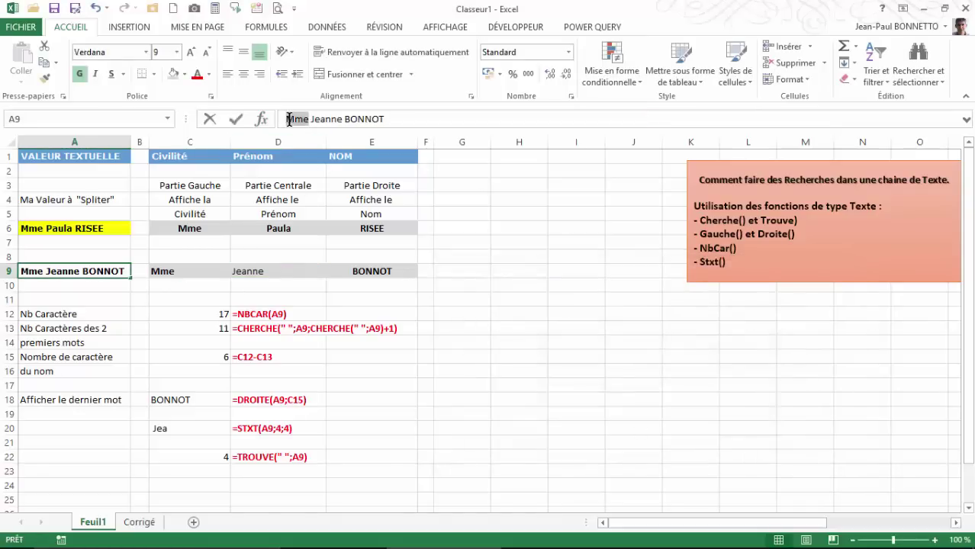
{"action": "type", "text": "Mlle"}
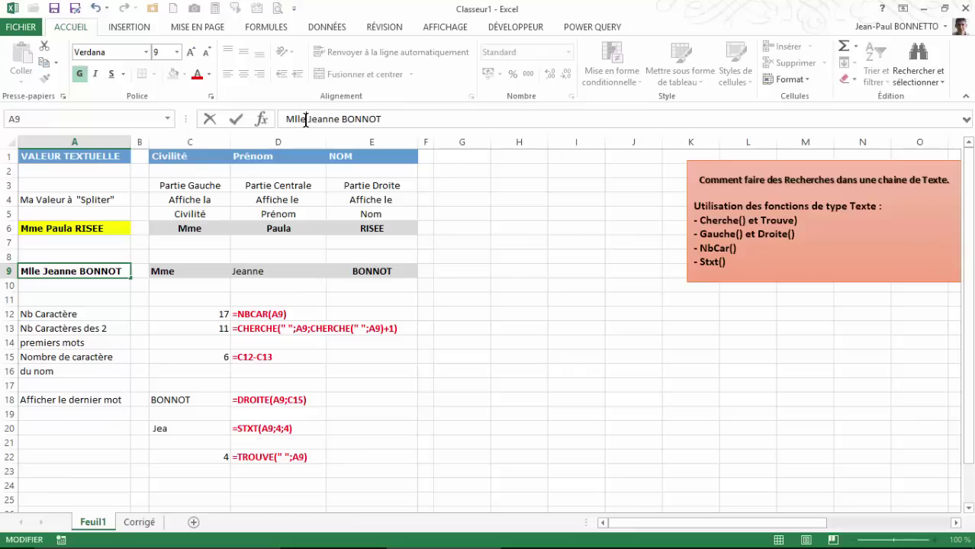
{"action": "key", "text": "Return"}
{"action": "left_click", "coordinate": [302, 271]}
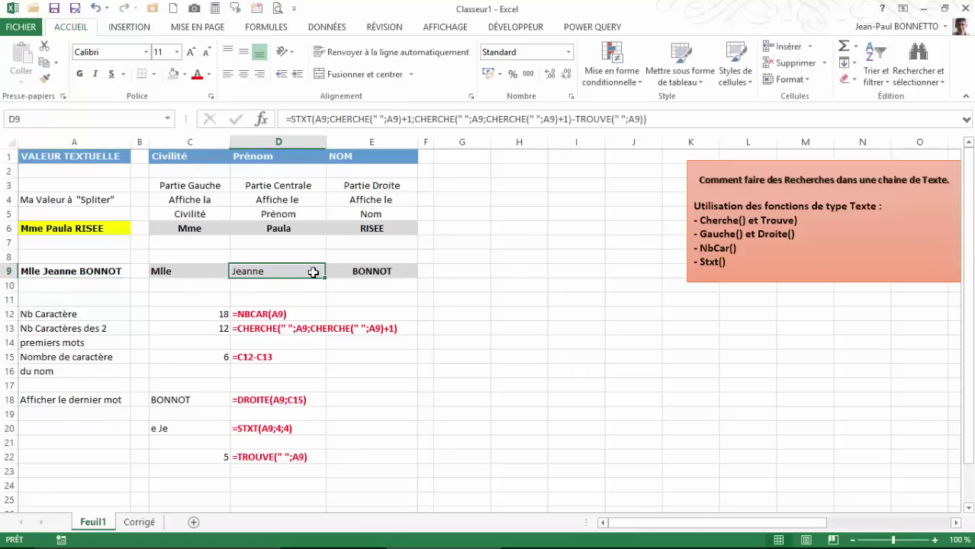
{"action": "left_click", "coordinate": [353, 270]}
Replace the first name in A9 with a shorter four-letter one, keeping a space after the title.
{"action": "left_click", "coordinate": [77, 267]}
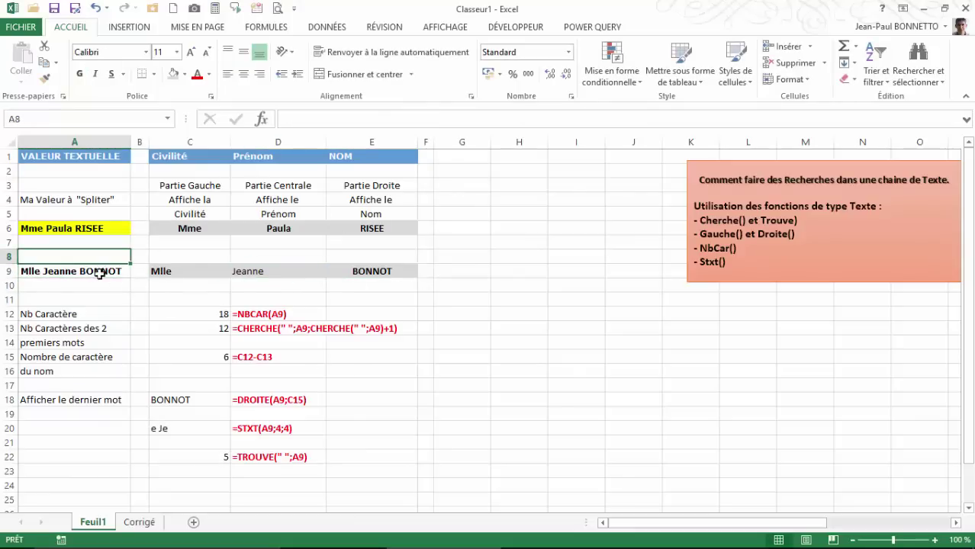
{"action": "left_click_drag", "start_coordinate": [339, 121], "coordinate": [306, 122]}
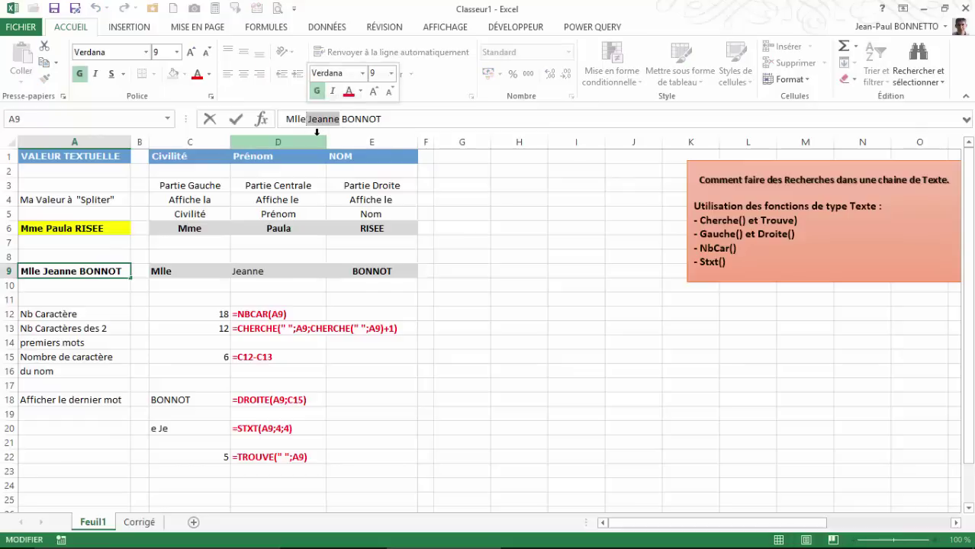
{"action": "key", "text": "BackSpace"}
{"action": "type", "text": "luce"}
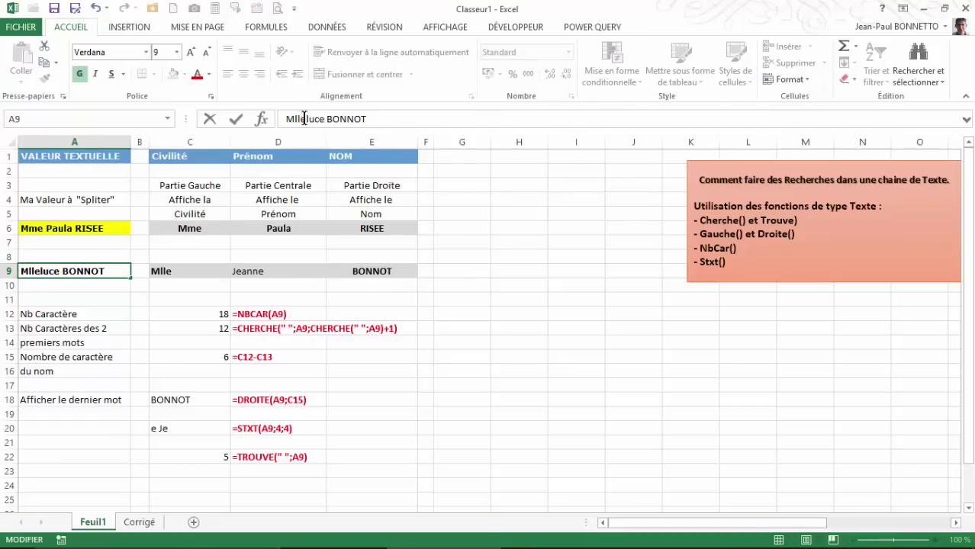
{"action": "left_click", "coordinate": [306, 119]}
{"action": "key", "text": "Return"}
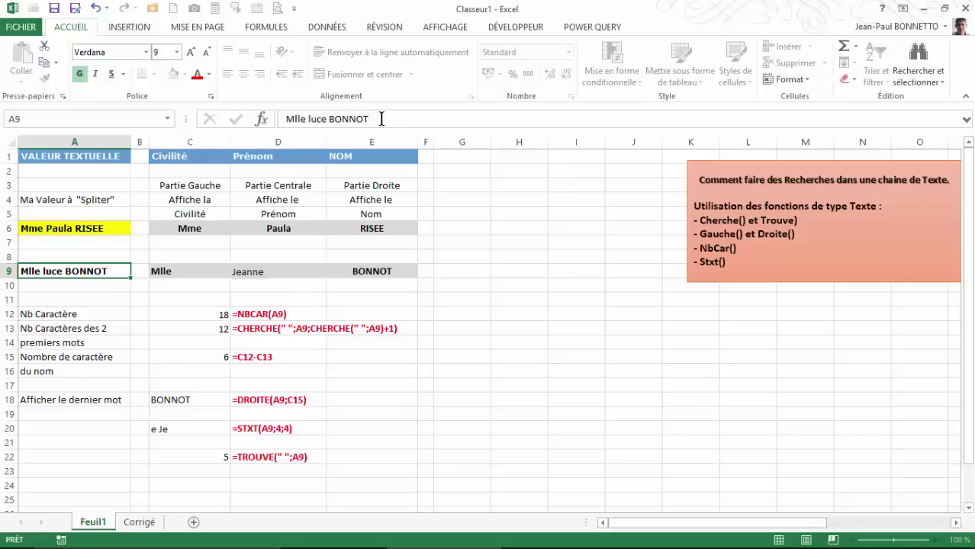
Review the start position and number of characters in D9's STXT function for the four-letter first name.
{"action": "left_click", "coordinate": [260, 270]}
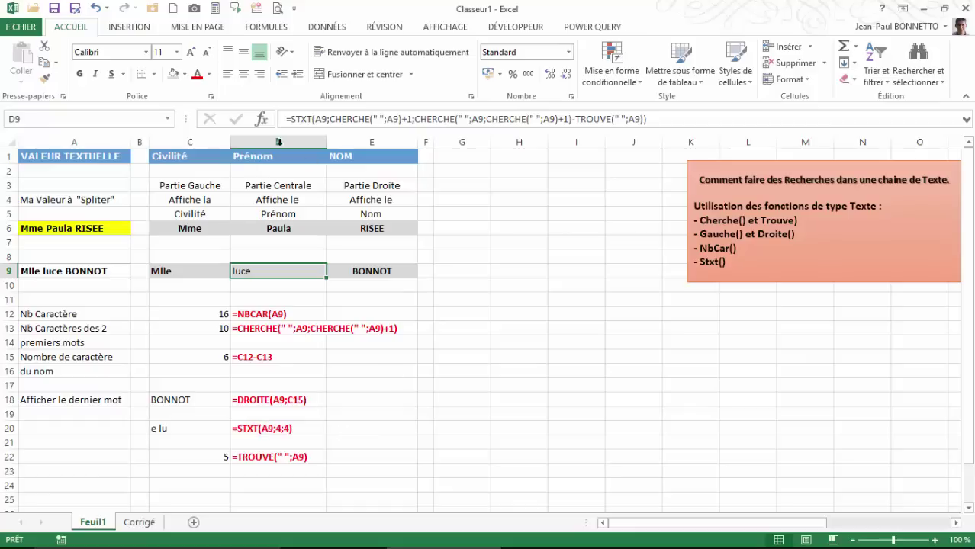
{"action": "left_click", "coordinate": [261, 119]}
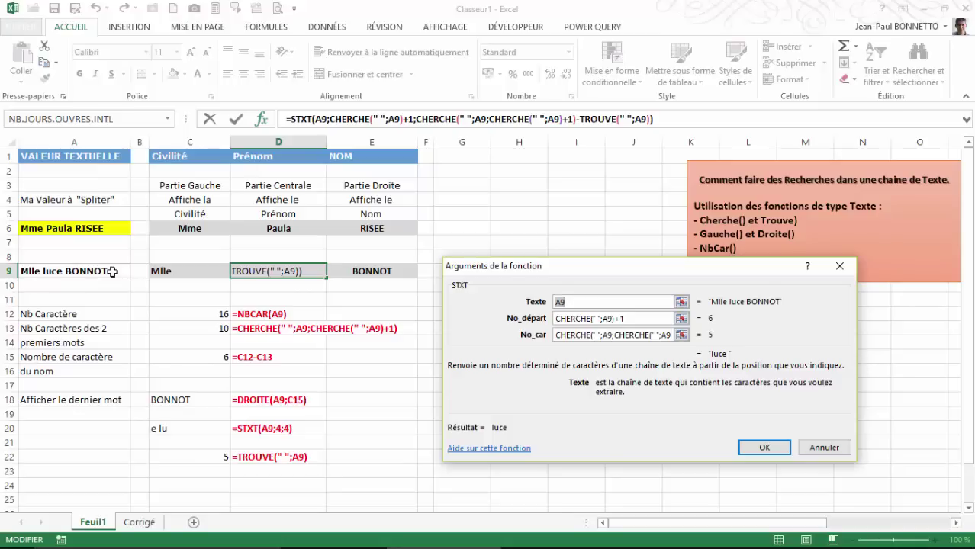
{"action": "left_click", "coordinate": [764, 448]}
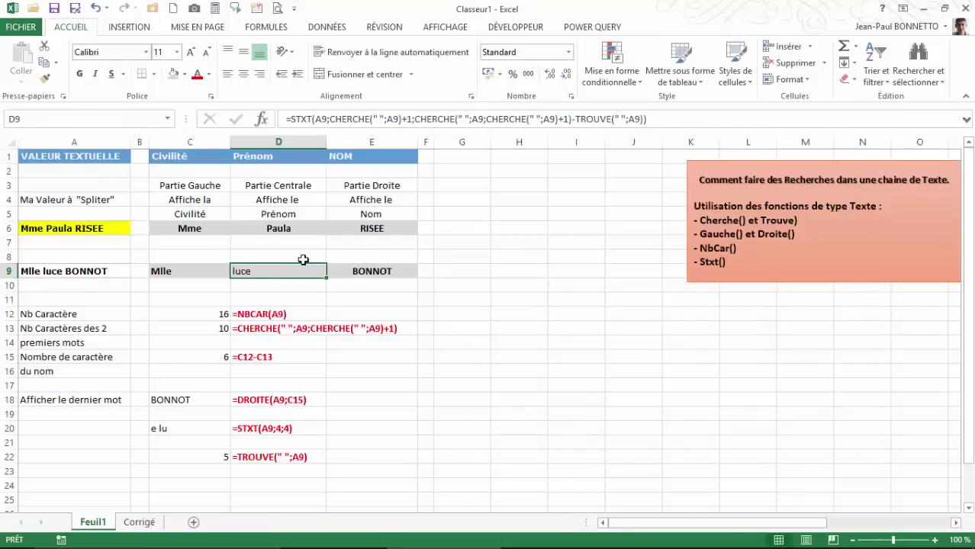
Clear the helper calculations and their formula texts from row 12 downwards.
{"action": "left_click_drag", "start_coordinate": [9, 313], "coordinate": [68, 473]}
{"action": "key", "text": "Delete"}
Format the first-name result in D9 in bold with the automatic font colour.
{"action": "left_click", "coordinate": [267, 276]}
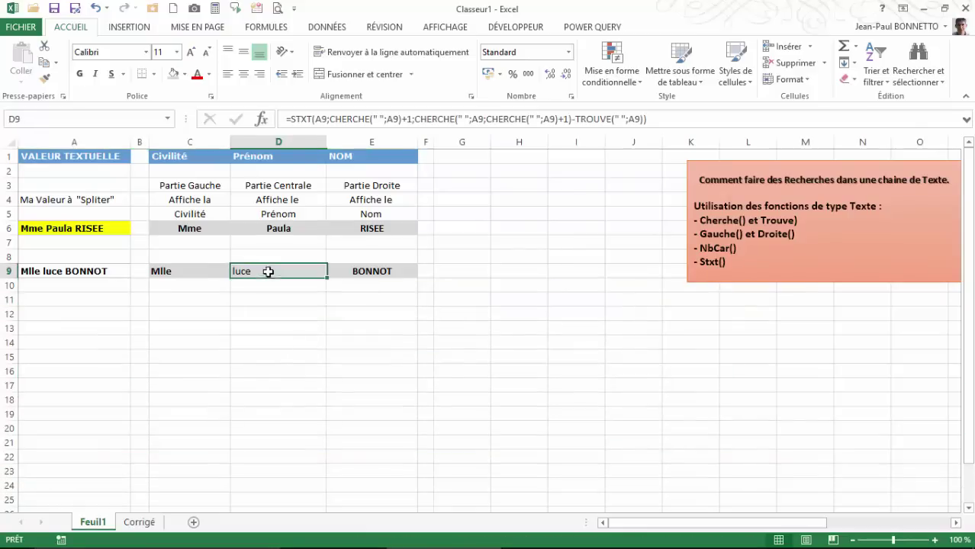
{"action": "left_click", "coordinate": [197, 74]}
{"action": "left_click", "coordinate": [209, 74]}
{"action": "left_click", "coordinate": [200, 92]}
{"action": "left_click", "coordinate": [79, 74]}
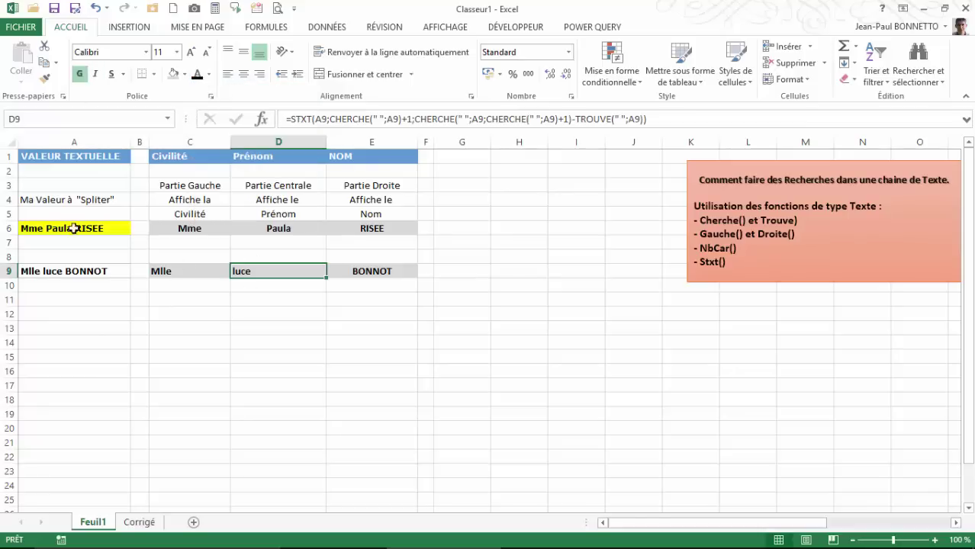
Set the title in A9 back to "M." with the original first name and check D9.
{"action": "left_click", "coordinate": [102, 271]}
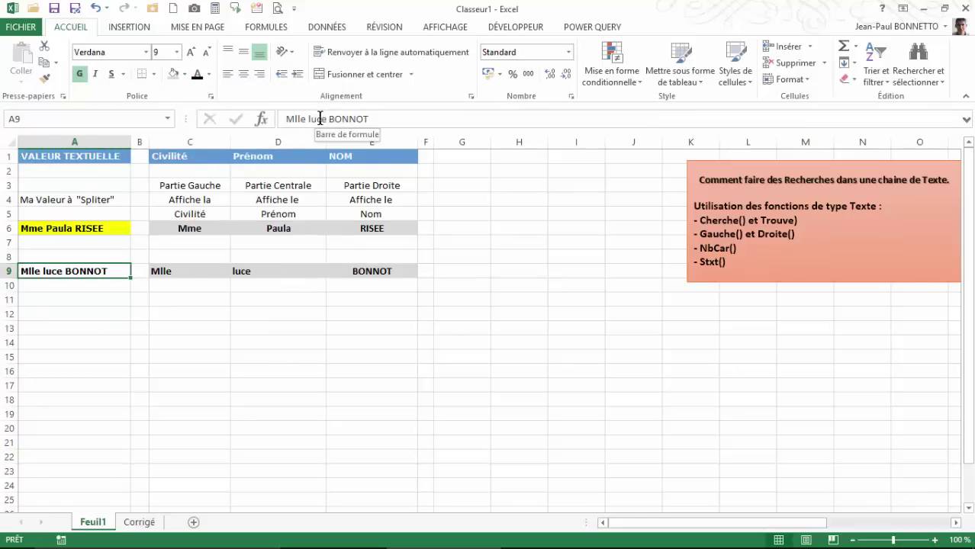
{"action": "left_click_drag", "start_coordinate": [326, 119], "coordinate": [294, 119]}
{"action": "type", "text": ". Jea"}
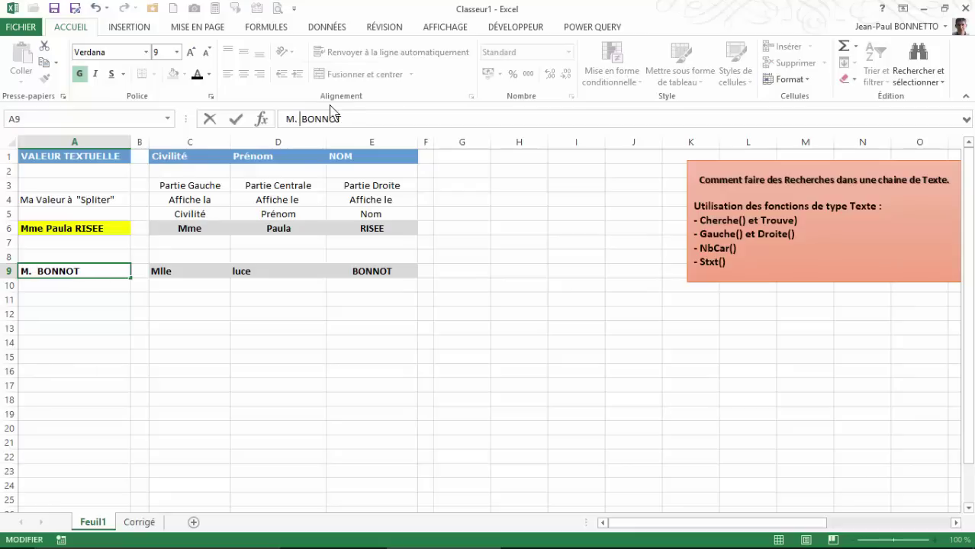
{"action": "type", "text": "n"}
{"action": "key", "text": "Return"}
{"action": "left_click", "coordinate": [294, 271]}
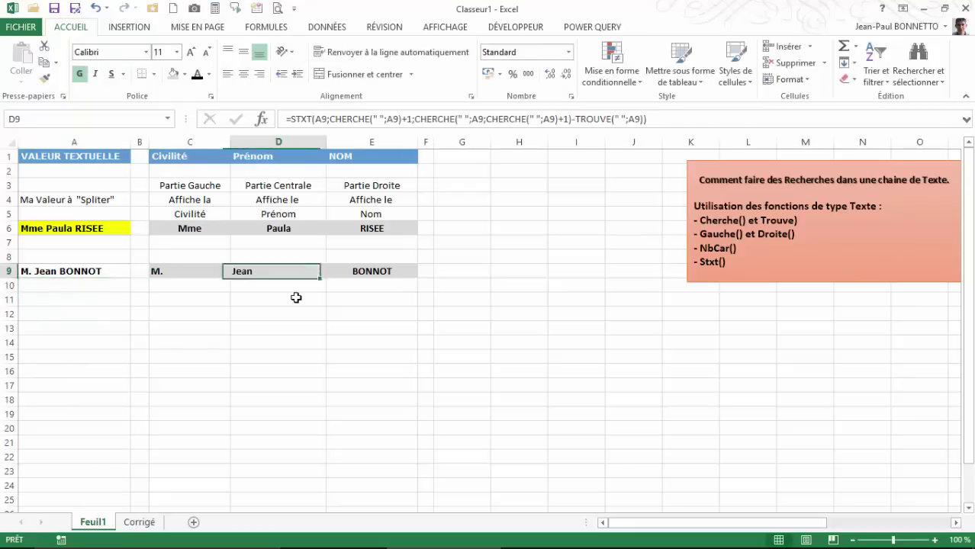
Enter a FORMULETEXTE function in C11 that refers to C9.
{"action": "left_click", "coordinate": [185, 298]}
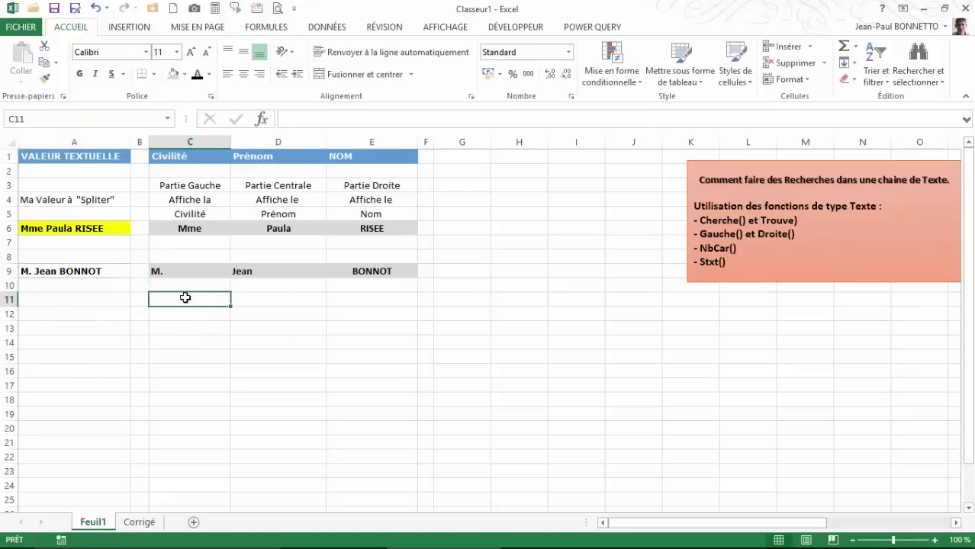
{"action": "type", "text": "="}
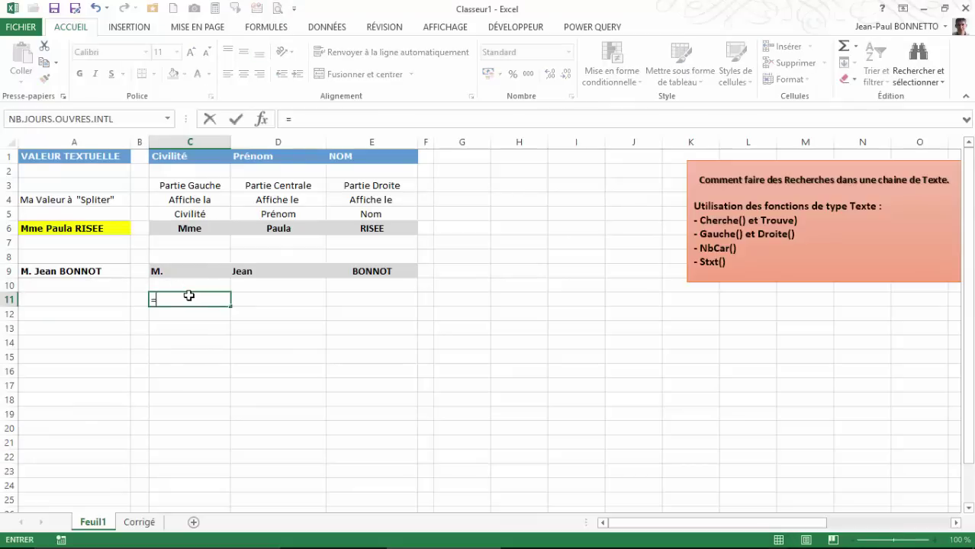
{"action": "type", "text": "fo"}
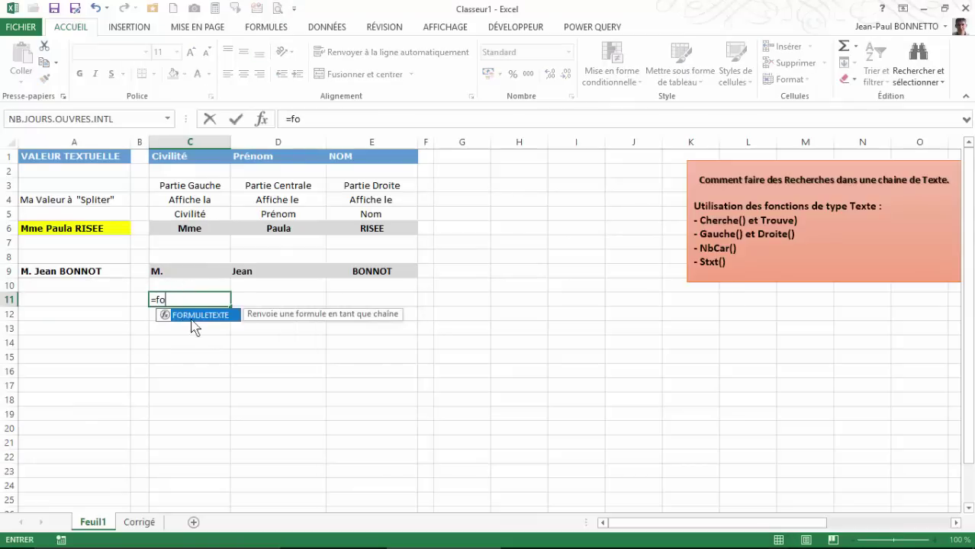
{"action": "double_click", "coordinate": [192, 315]}
{"action": "left_click", "coordinate": [189, 270]}
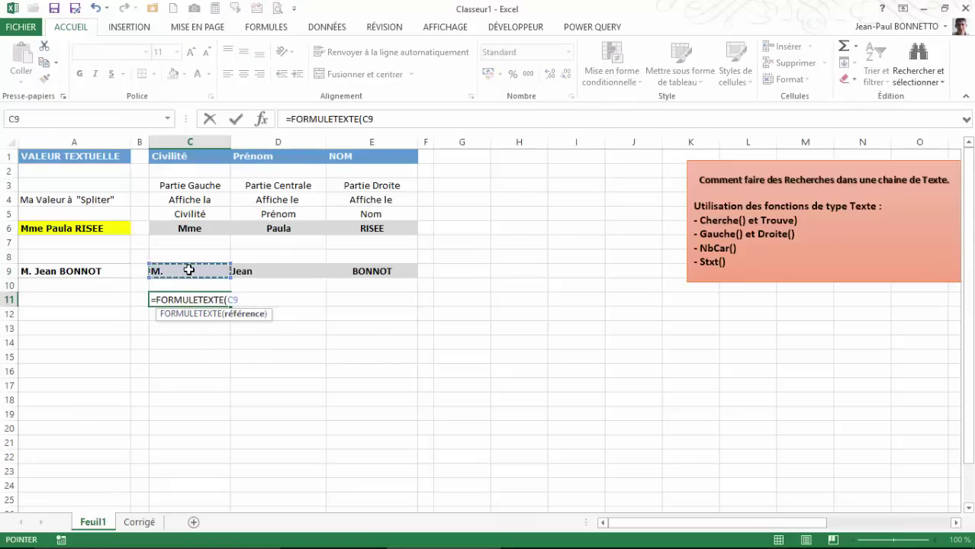
{"action": "key", "text": "Return"}
Format the formula text in C11 in bold with a red font colour.
{"action": "left_click", "coordinate": [158, 298]}
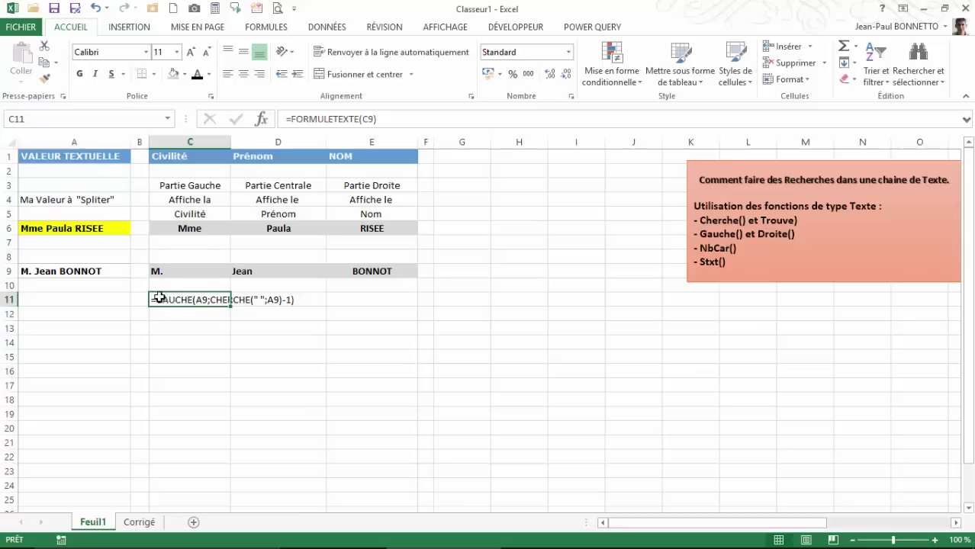
{"action": "left_click", "coordinate": [209, 74]}
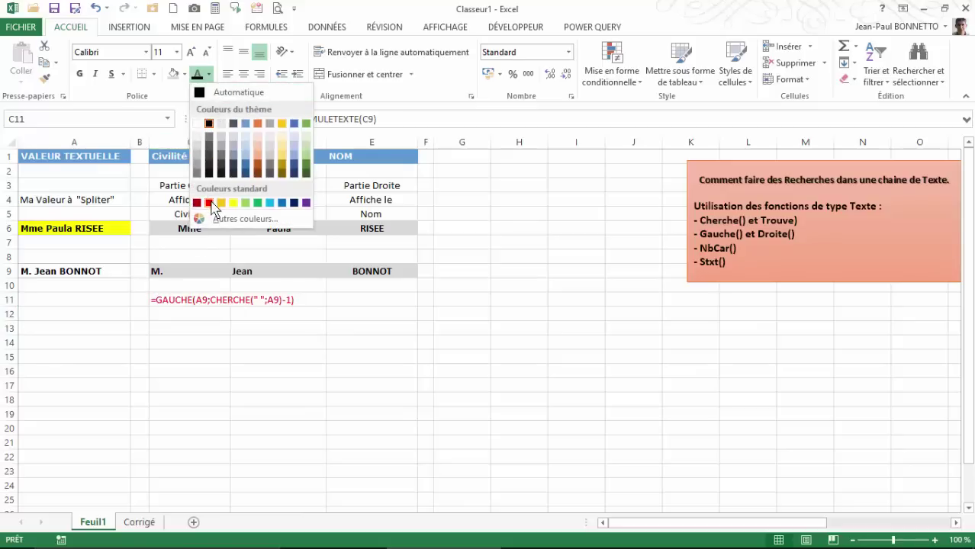
{"action": "left_click", "coordinate": [80, 74]}
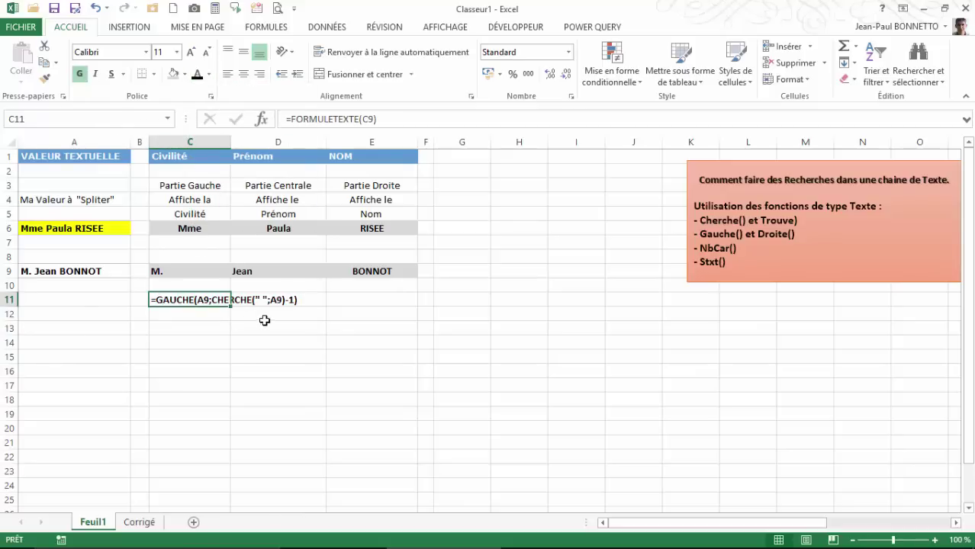
{"action": "left_click", "coordinate": [209, 74]}
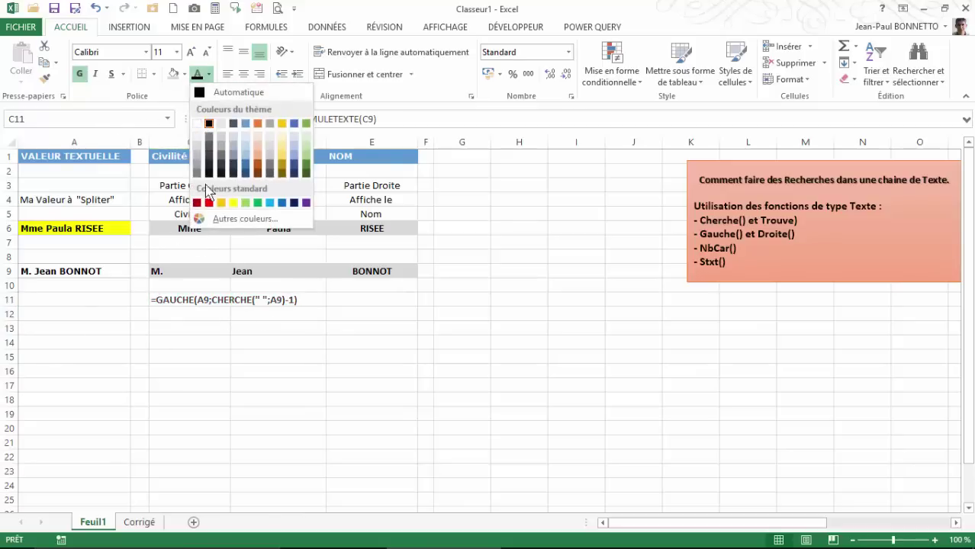
{"action": "left_click", "coordinate": [211, 203]}
{"action": "left_click", "coordinate": [263, 326]}
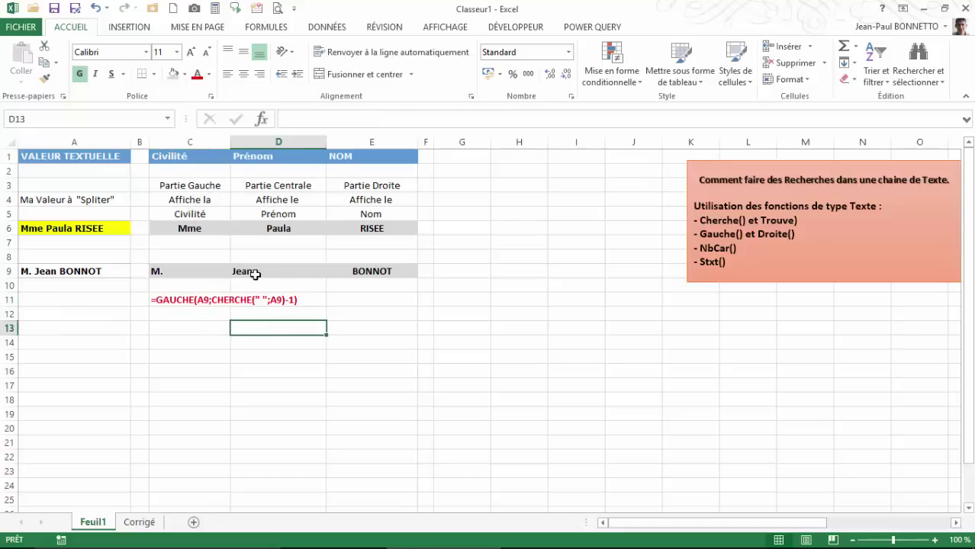
Enter the labels "1er Mot" in A11, "2ème Mot" in A13 and "3me Mot" in A15.
{"action": "left_click", "coordinate": [83, 300]}
{"action": "key", "text": "End"}
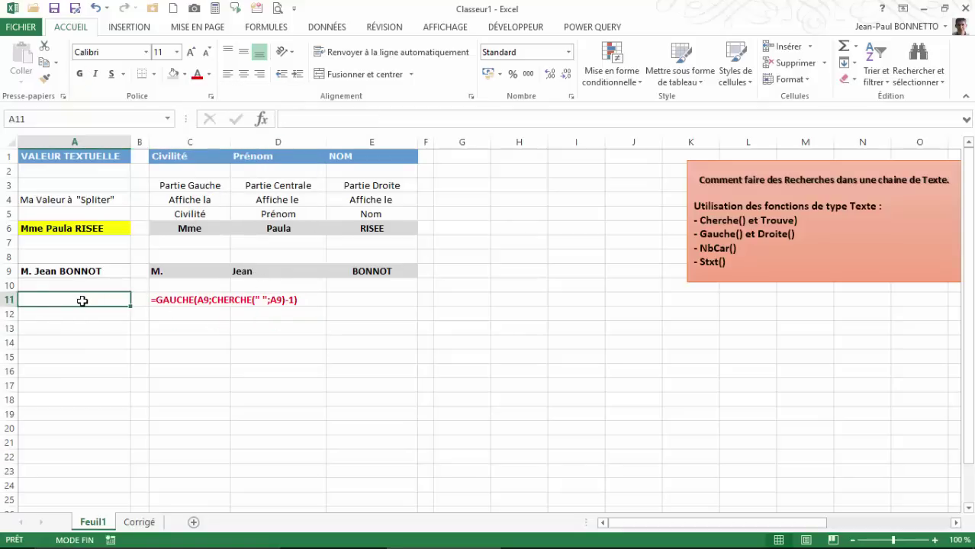
{"action": "type", "text": "er"}
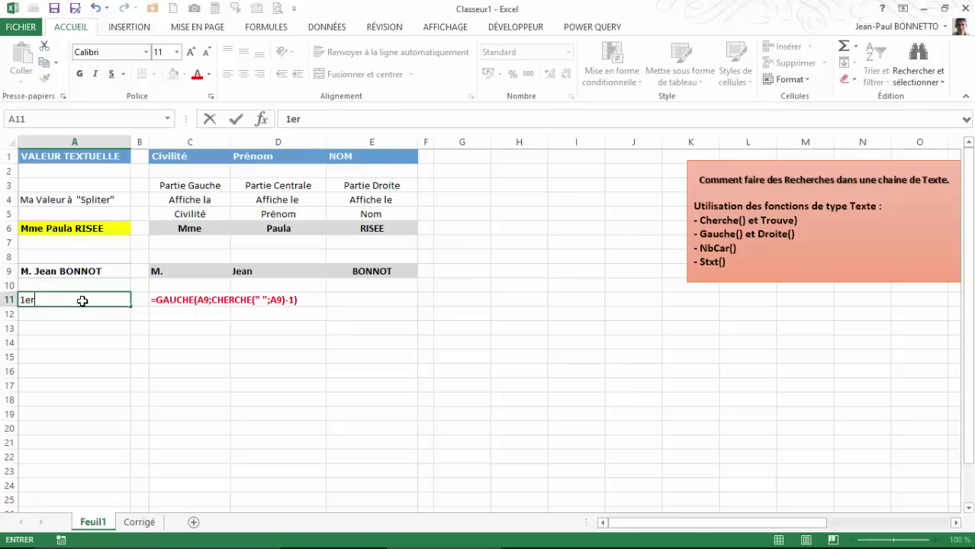
{"action": "type", "text": " mot"}
{"action": "key", "text": "Return"}
{"action": "key", "text": "Return"}
{"action": "key", "text": "Return"}
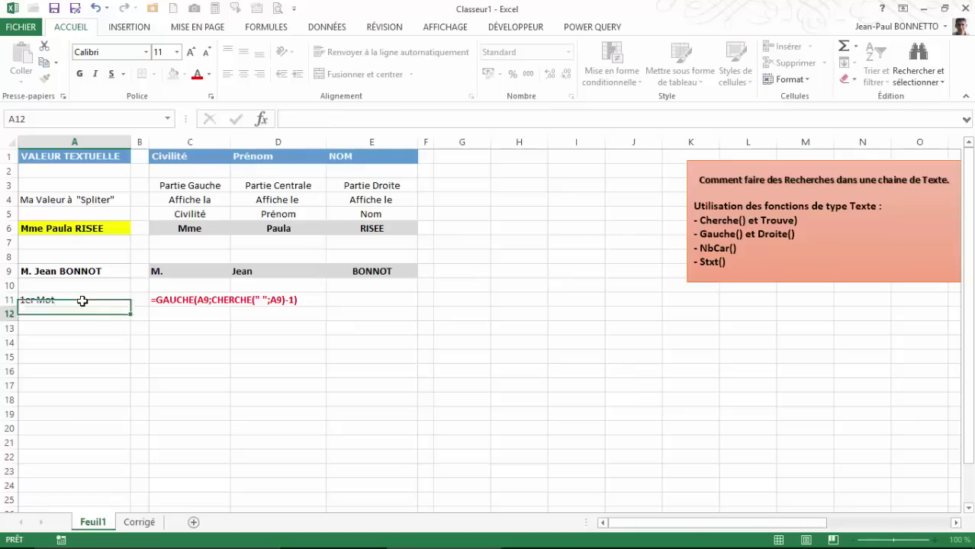
{"action": "key", "text": "Up"}
{"action": "type", "text": "2ème Mot"}
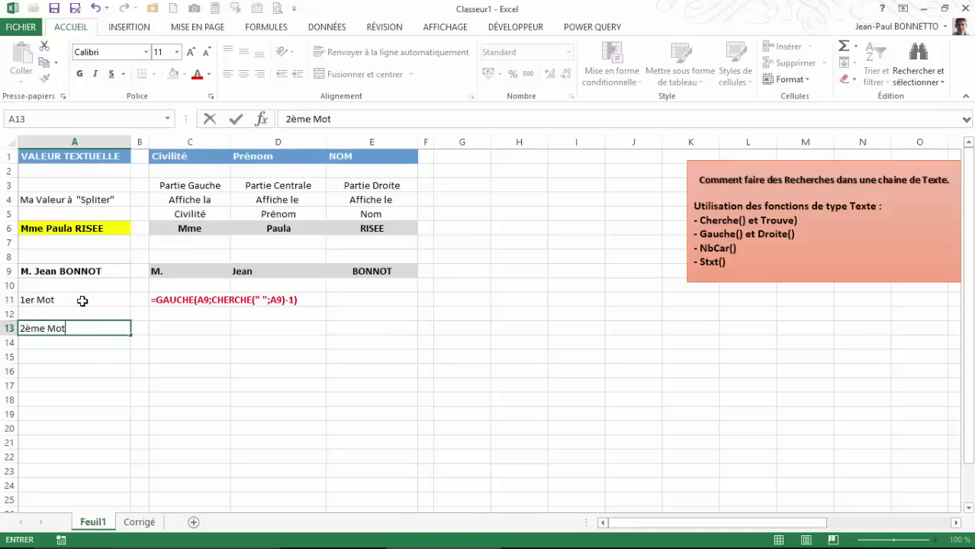
{"action": "key", "text": "Return"}
{"action": "key", "text": "Down"}
{"action": "key", "text": "Down"}
{"action": "key", "text": "Up"}
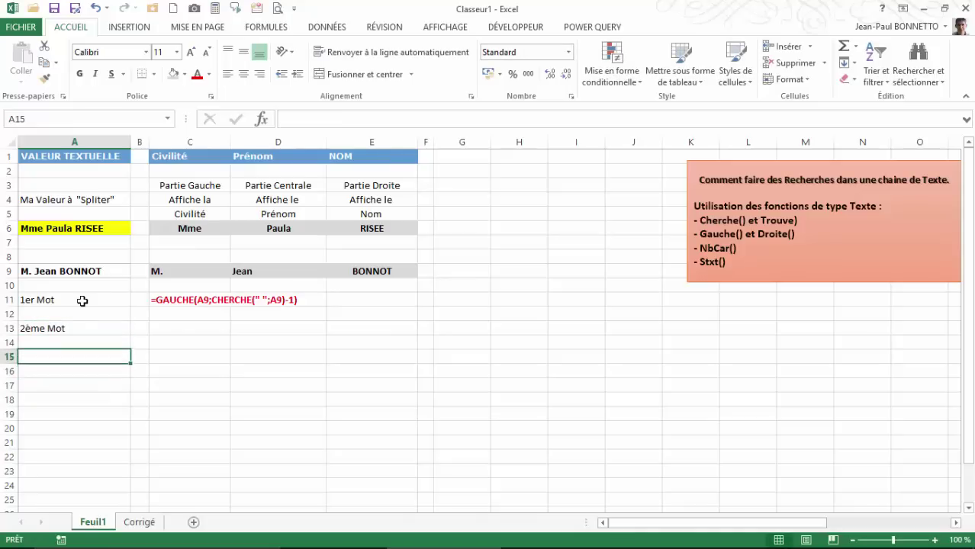
{"action": "type", "text": "3me Mot"}
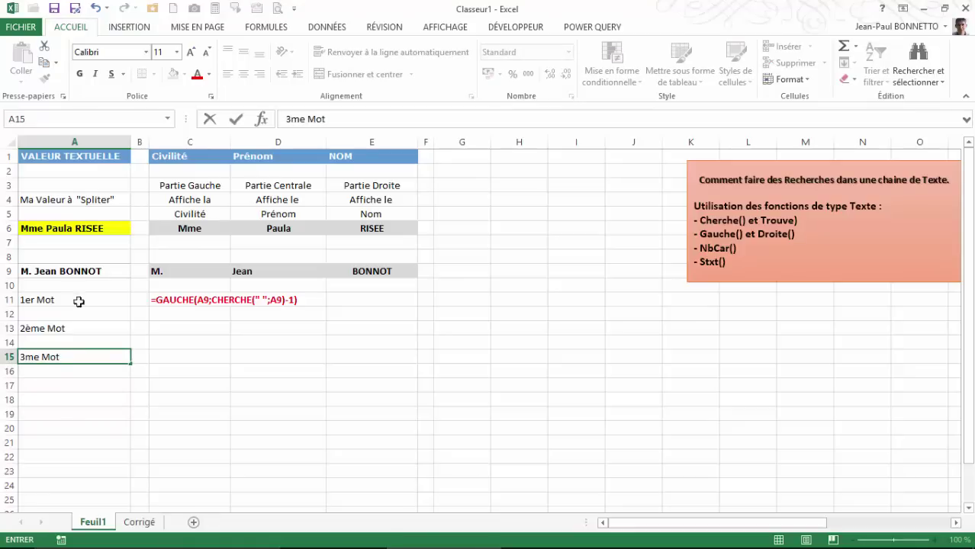
Enter a FORMULETEXTE function in D13 that refers to the first-name formula in D9.
{"action": "left_click", "coordinate": [277, 330]}
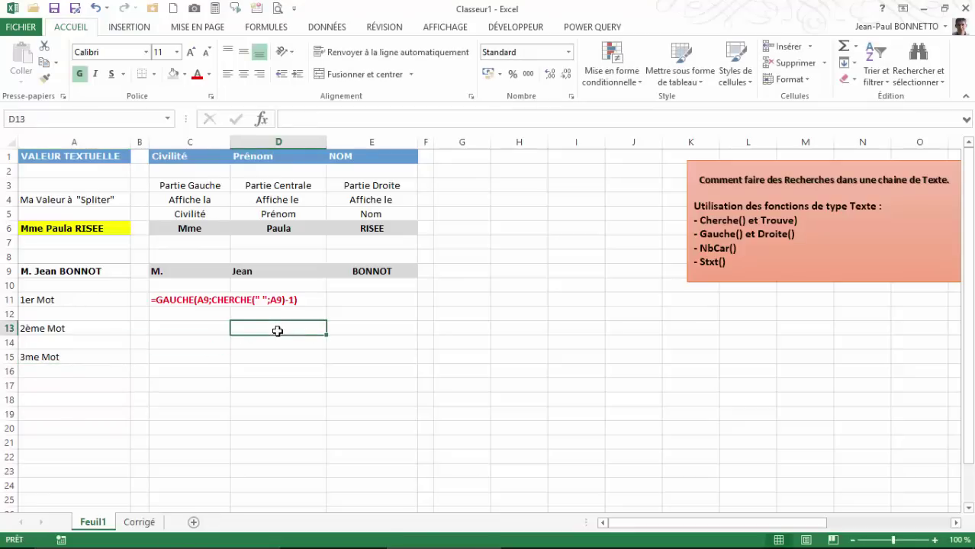
{"action": "type", "text": "=fo"}
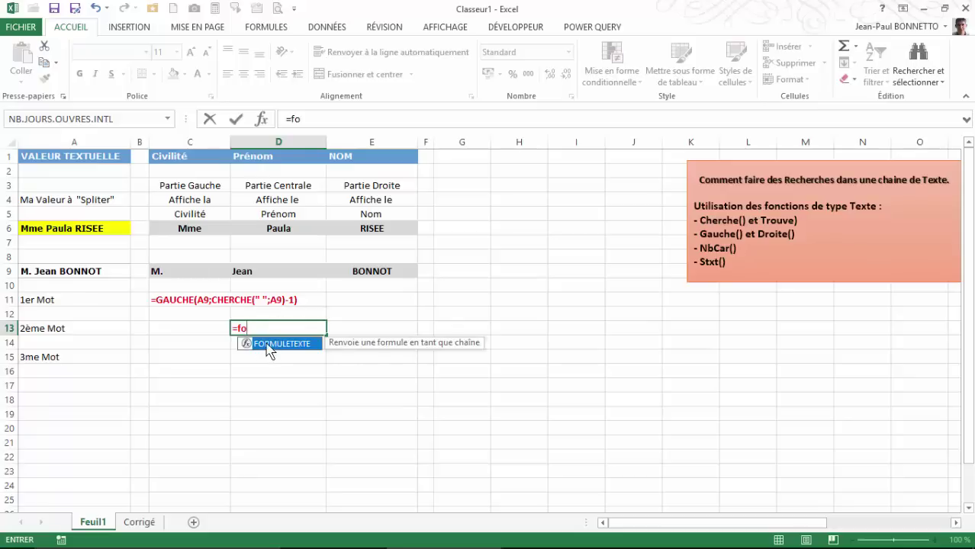
{"action": "double_click", "coordinate": [268, 351]}
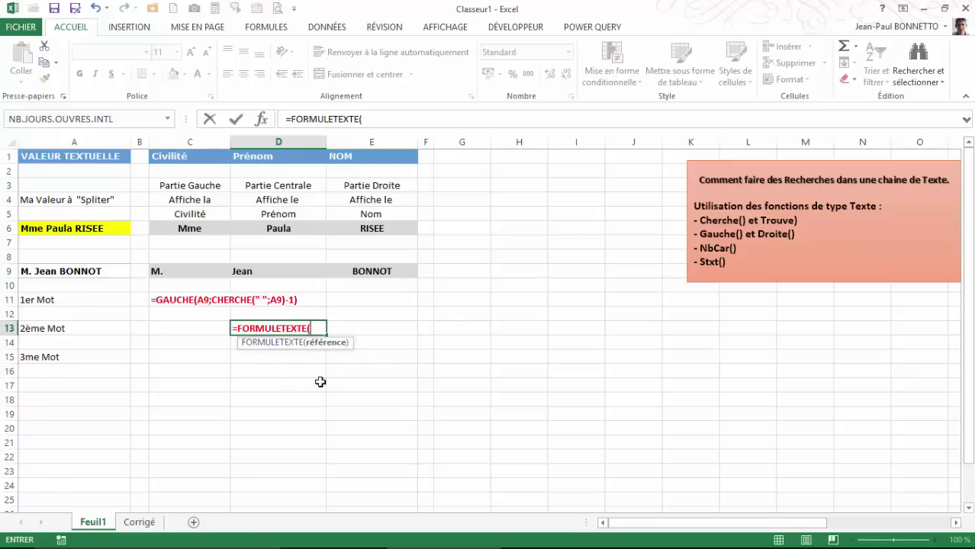
{"action": "left_click", "coordinate": [287, 272]}
{"action": "key", "text": "Return"}
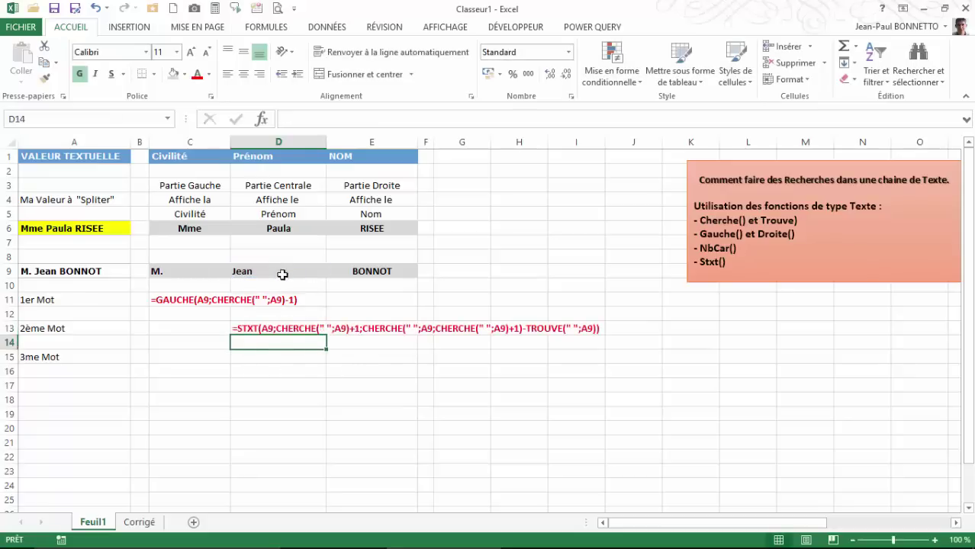
Enter a FORMULETEXTE function in E15 that refers to the surname formula in E9.
{"action": "left_click", "coordinate": [358, 358]}
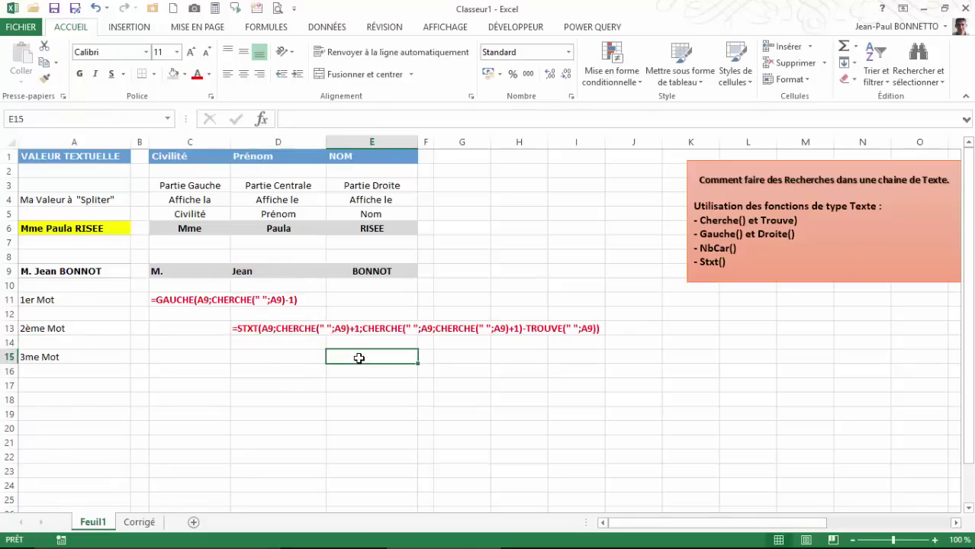
{"action": "type", "text": "=fo"}
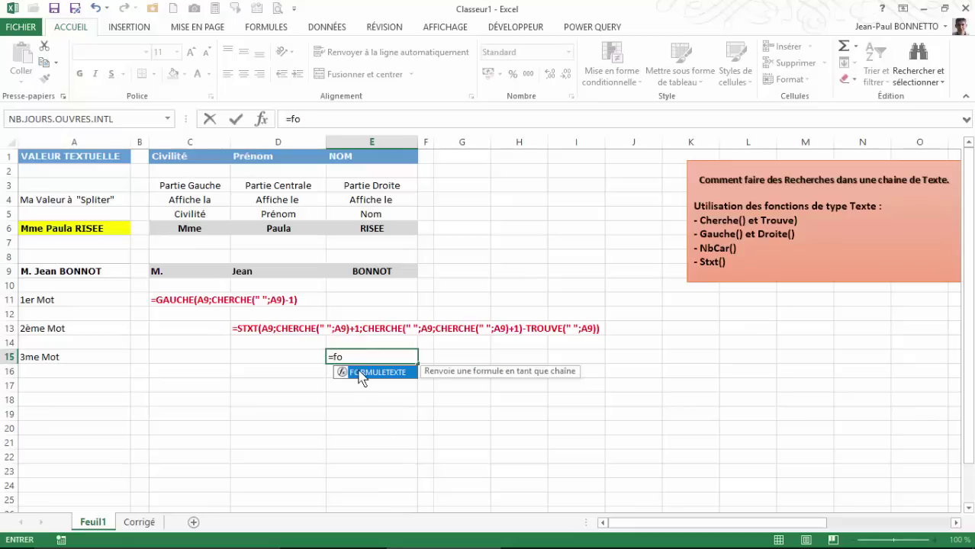
{"action": "double_click", "coordinate": [362, 374]}
{"action": "left_click", "coordinate": [383, 271]}
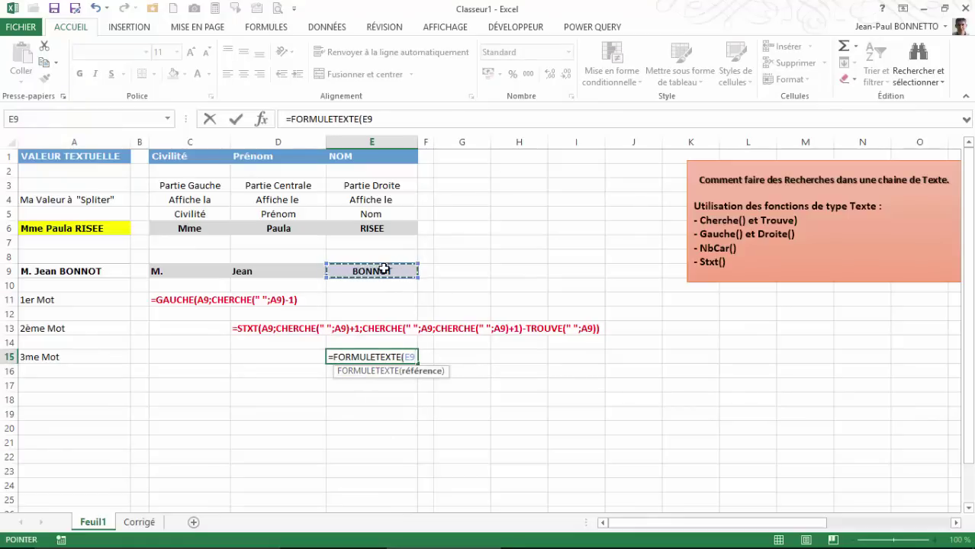
{"action": "key", "text": "Return"}
Format the formula text in E15 in bold with a red font colour.
{"action": "left_click", "coordinate": [337, 355]}
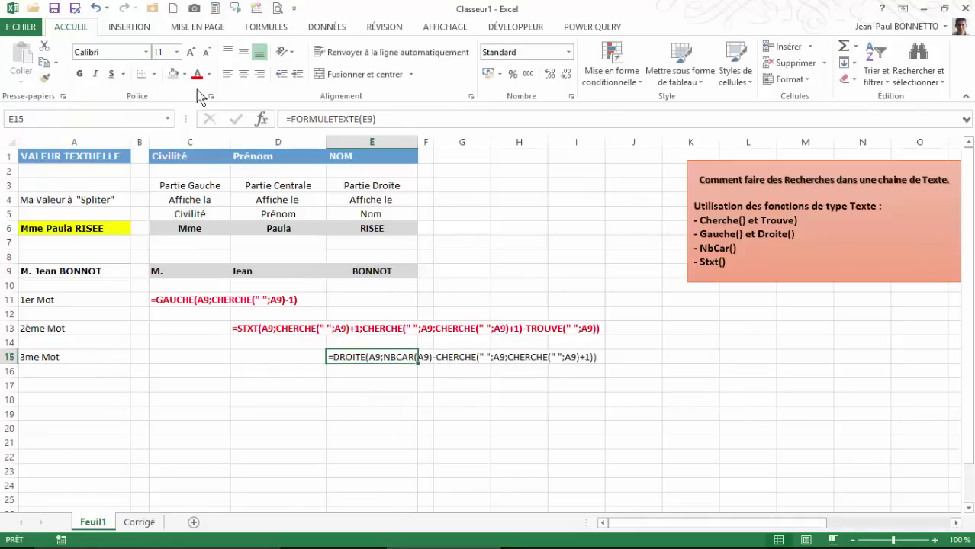
{"action": "left_click", "coordinate": [197, 74]}
{"action": "left_click", "coordinate": [80, 74]}
{"action": "left_click", "coordinate": [294, 425]}
{"action": "left_click", "coordinate": [254, 391]}
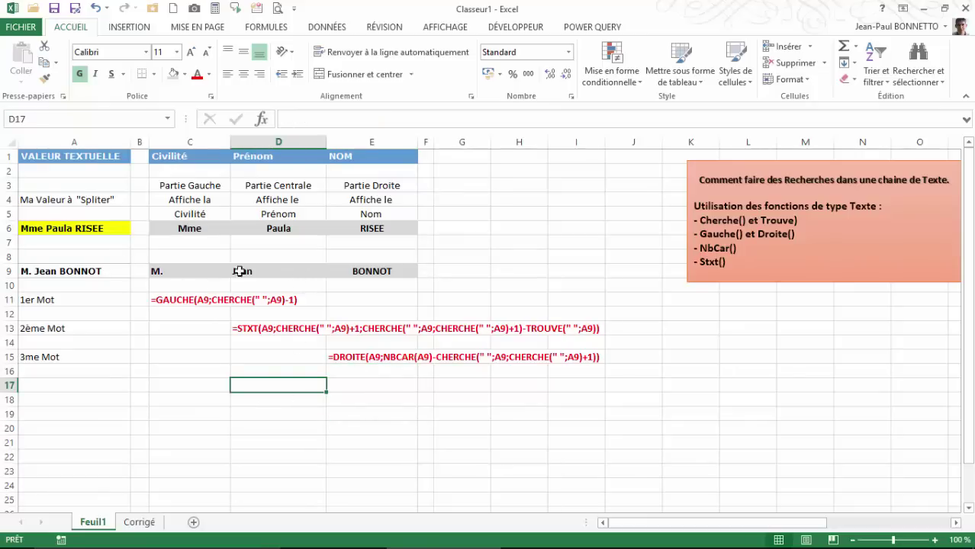
Copy the full name in A9 of the Corrigé sheet and paste it into A7 of Feuil1.
{"action": "left_click", "coordinate": [7, 300]}
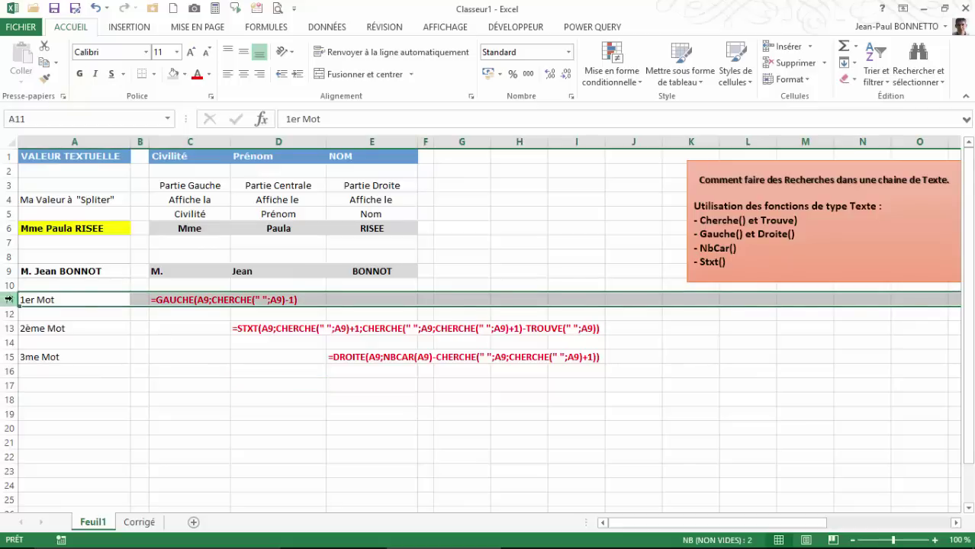
{"action": "left_click", "coordinate": [69, 245]}
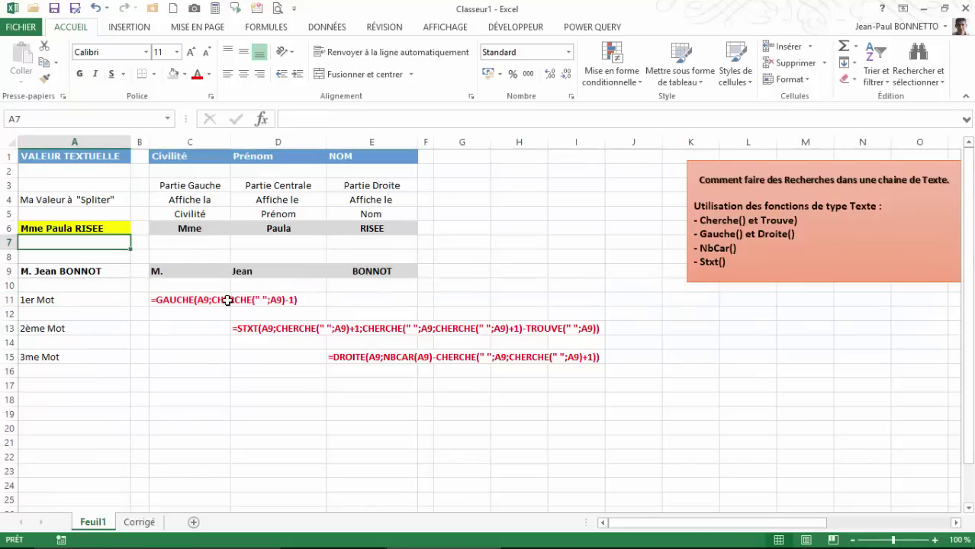
{"action": "left_click", "coordinate": [140, 522]}
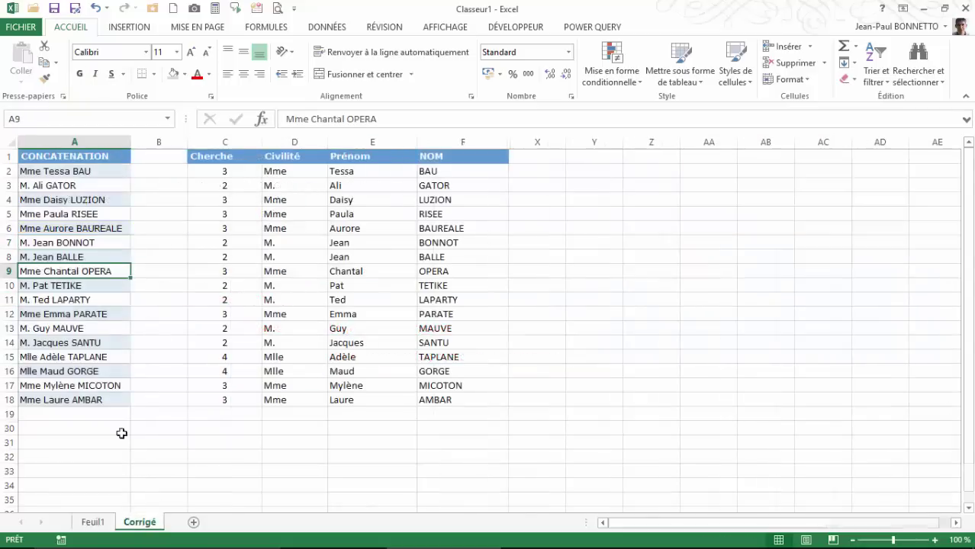
{"action": "left_click", "coordinate": [77, 213]}
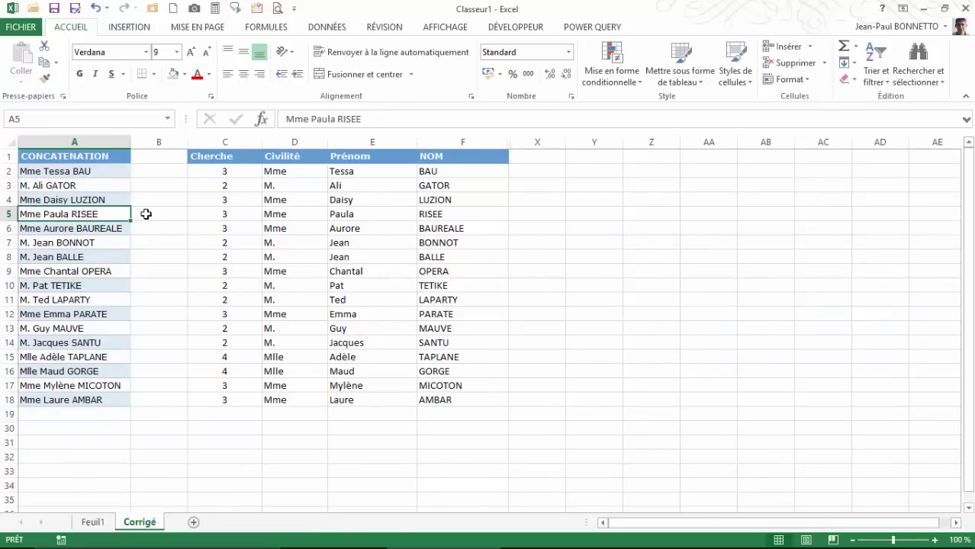
{"action": "key", "text": "ctrl+c"}
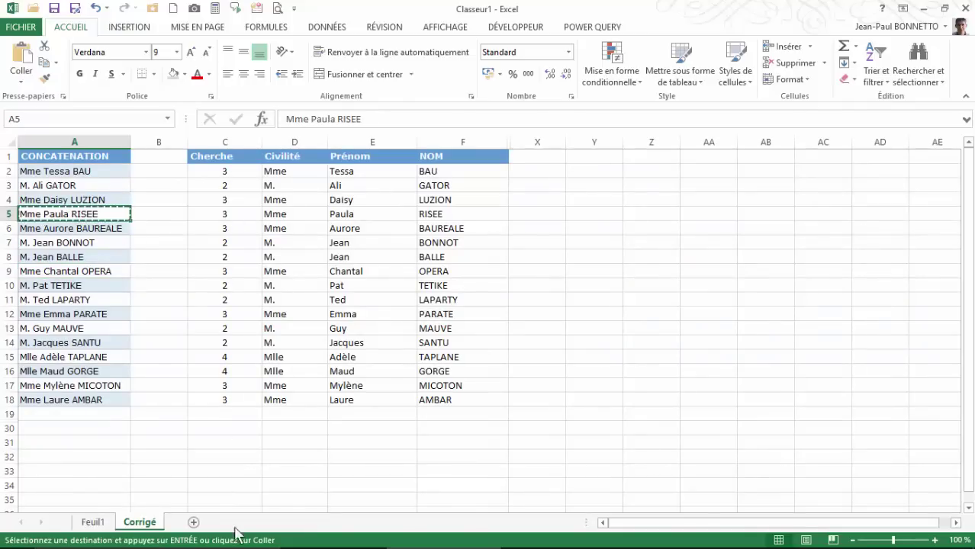
{"action": "left_click", "coordinate": [90, 523]}
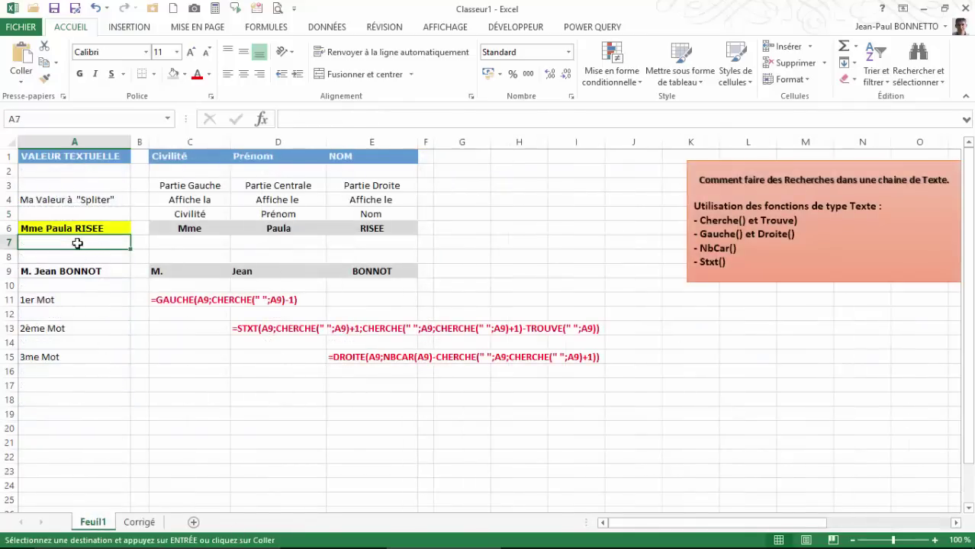
{"action": "left_click", "coordinate": [138, 522]}
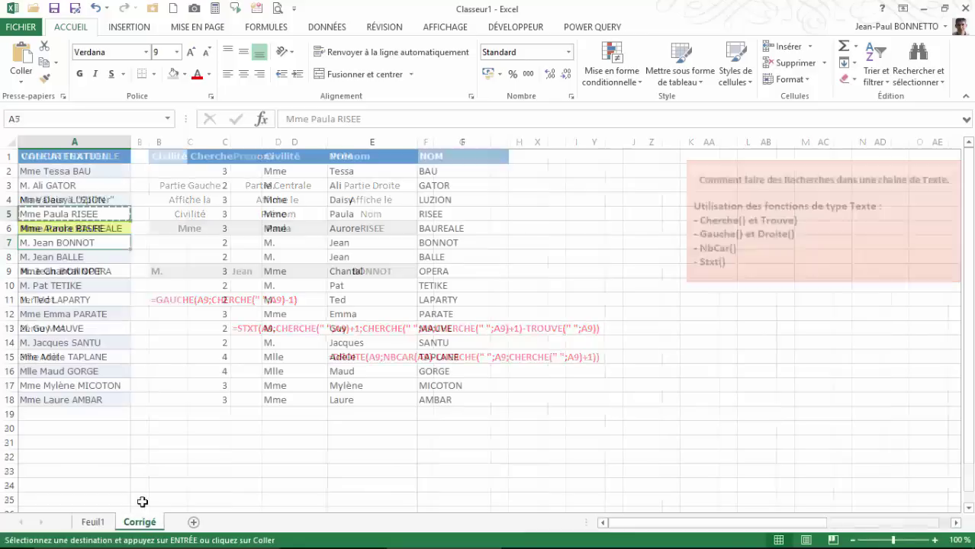
{"action": "left_click", "coordinate": [80, 272]}
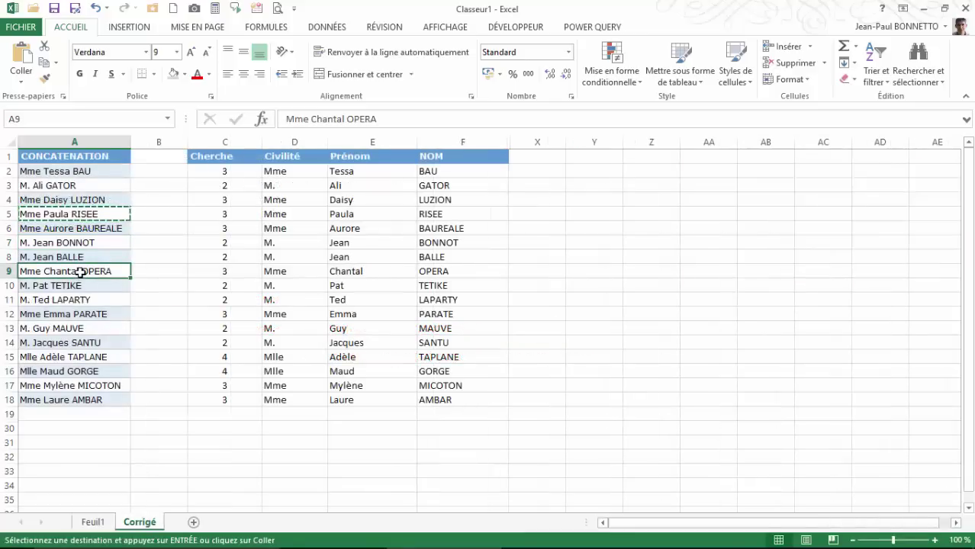
{"action": "left_click", "coordinate": [92, 522]}
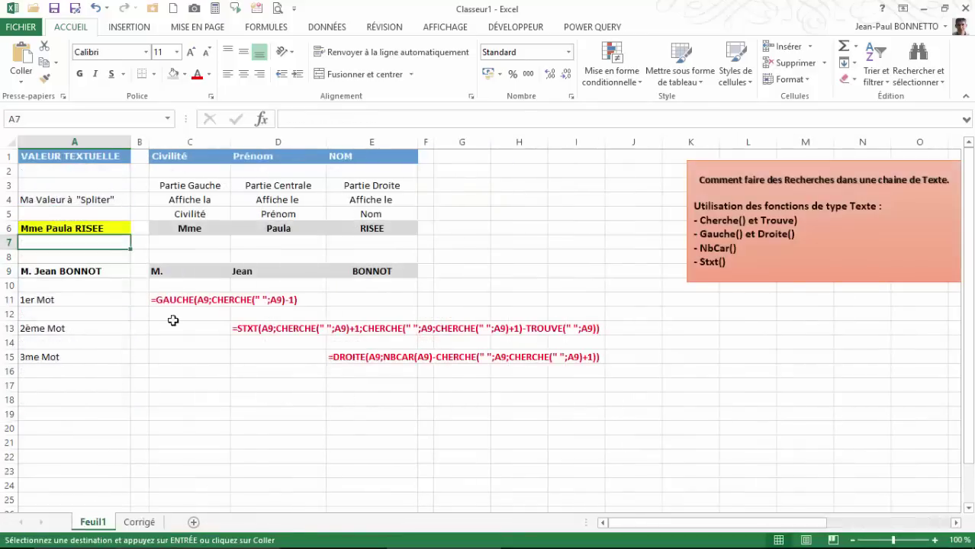
{"action": "key", "text": "ctrl+v"}
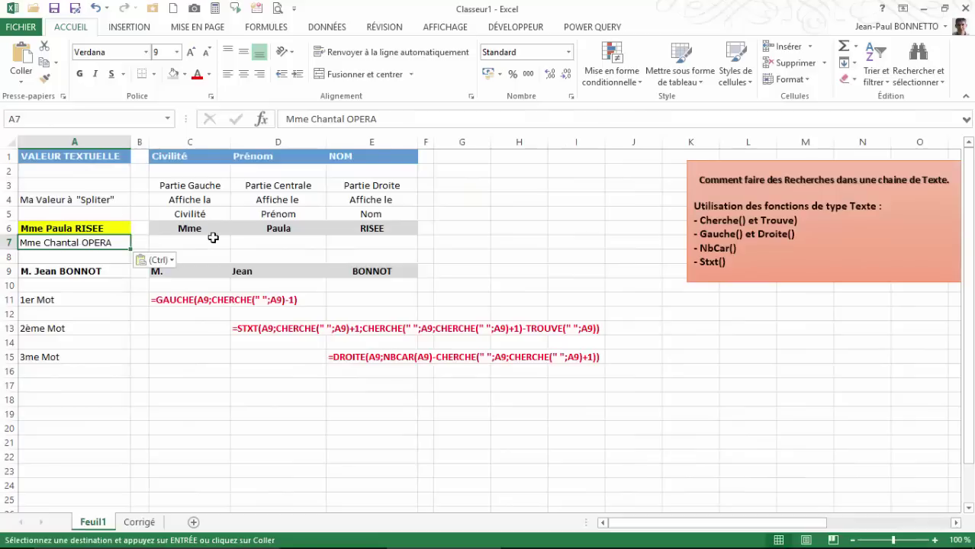
Fill the title, first-name and surname formulas in C6, D6 and E6 down to row 7.
{"action": "left_click", "coordinate": [213, 229]}
{"action": "left_click_drag", "start_coordinate": [230, 237], "coordinate": [229, 252]}
{"action": "left_click", "coordinate": [192, 244]}
{"action": "left_click", "coordinate": [261, 234]}
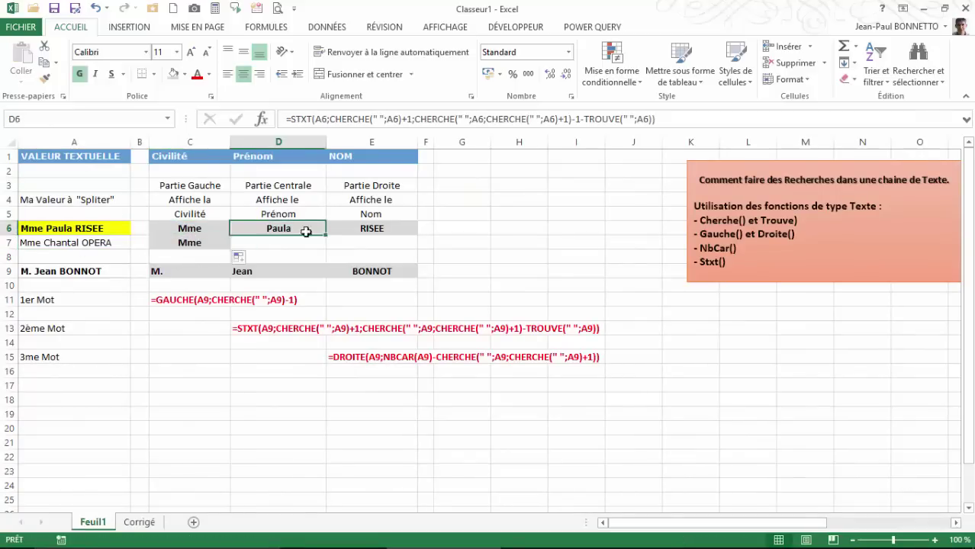
{"action": "left_click_drag", "start_coordinate": [327, 237], "coordinate": [326, 252]}
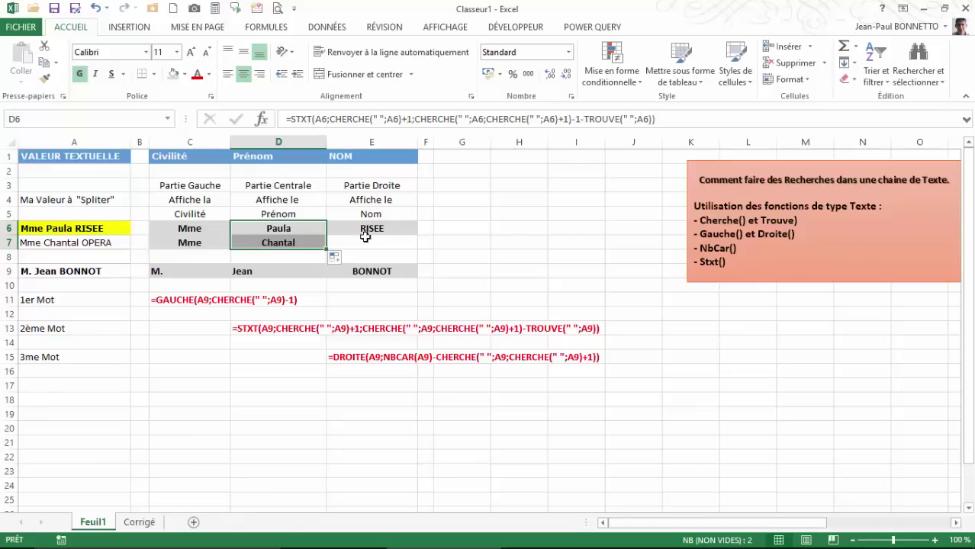
{"action": "left_click", "coordinate": [381, 229]}
{"action": "left_click_drag", "start_coordinate": [415, 249], "coordinate": [409, 252]}
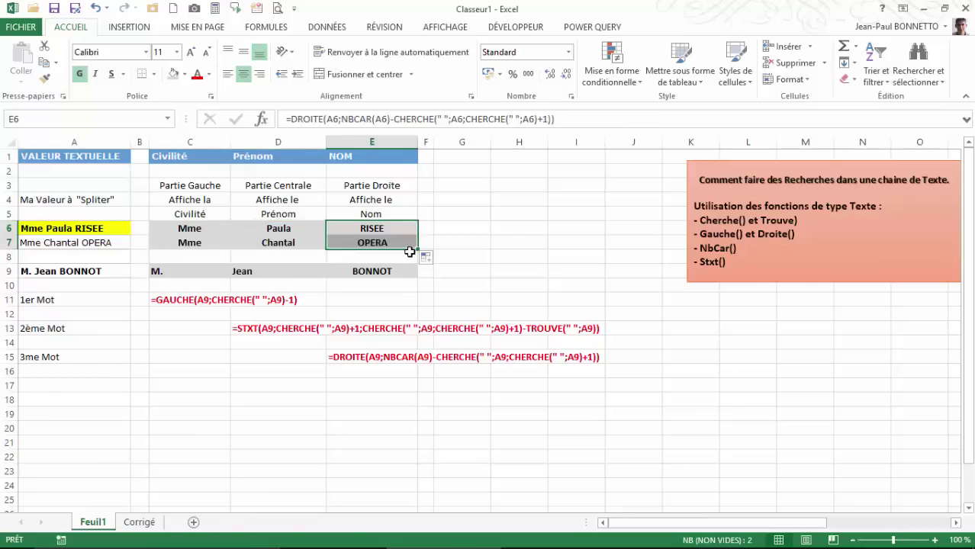
{"action": "left_click", "coordinate": [99, 246]}
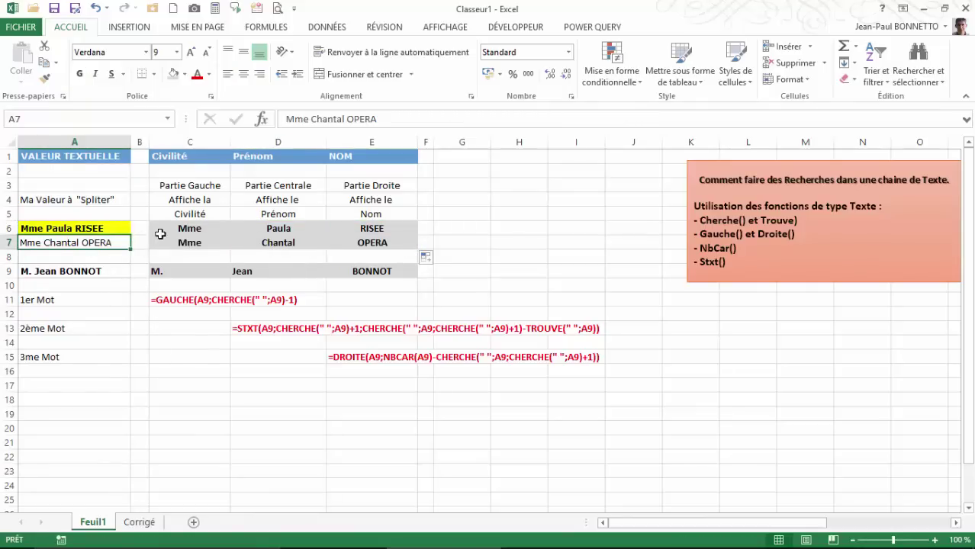
{"action": "left_click_drag", "start_coordinate": [80, 229], "coordinate": [71, 393]}
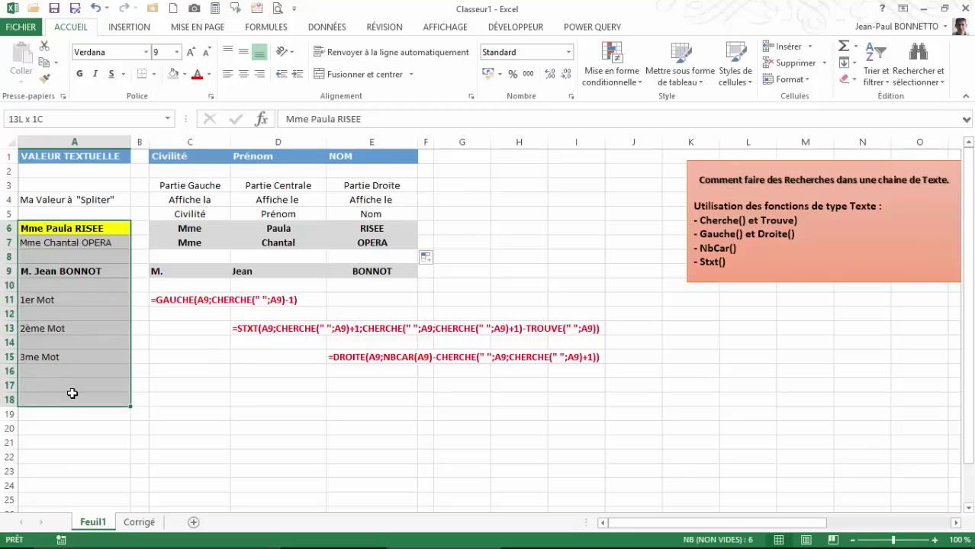
Copy the full name in A16 of the Corrigé sheet and paste it into A8 of Feuil1.
{"action": "left_click", "coordinate": [78, 256]}
{"action": "mouse_move", "coordinate": [328, 546]}
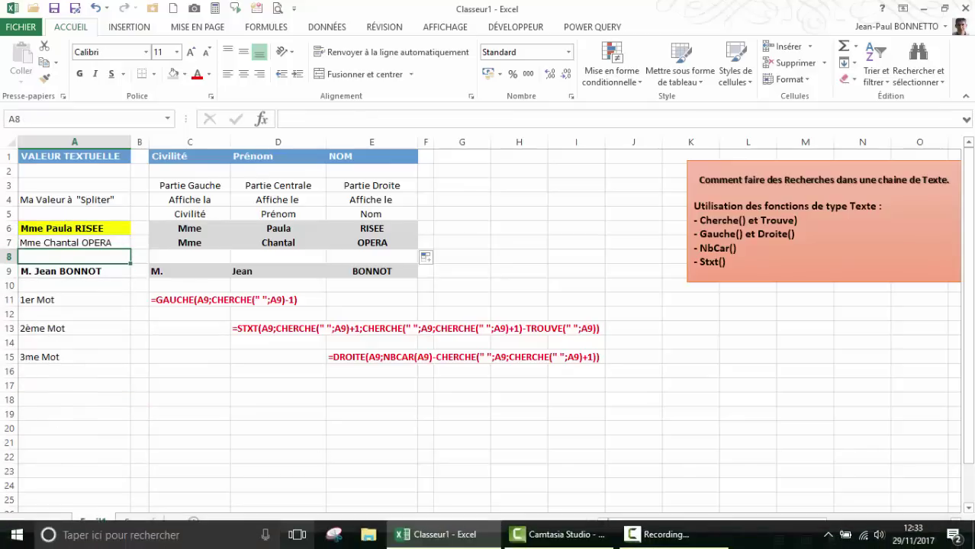
{"action": "left_click", "coordinate": [139, 523]}
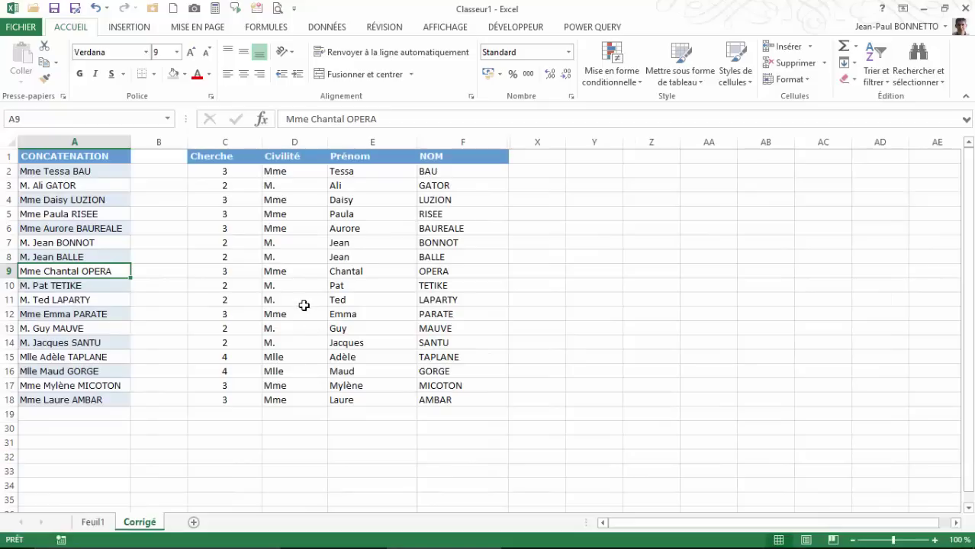
{"action": "left_click", "coordinate": [52, 372]}
{"action": "key", "text": "ctrl+c"}
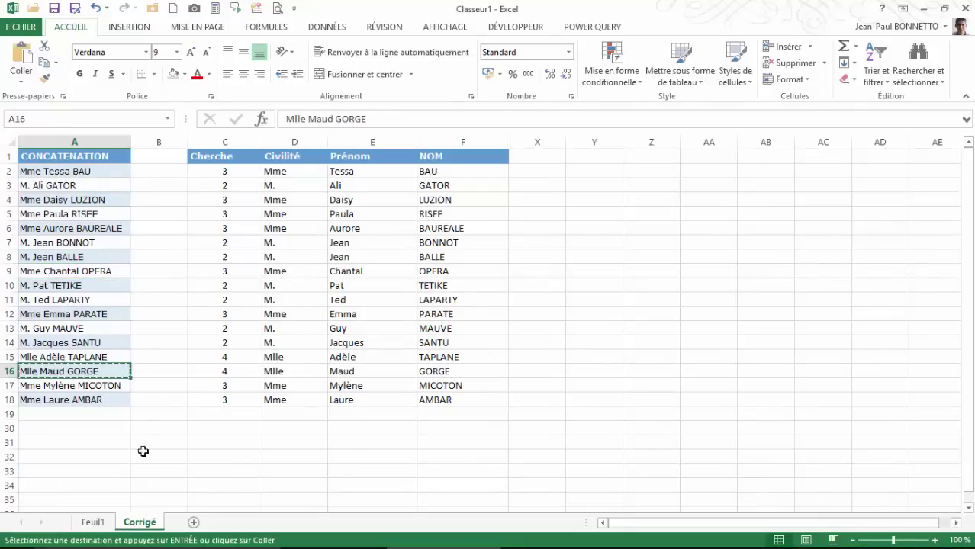
{"action": "left_click", "coordinate": [93, 523]}
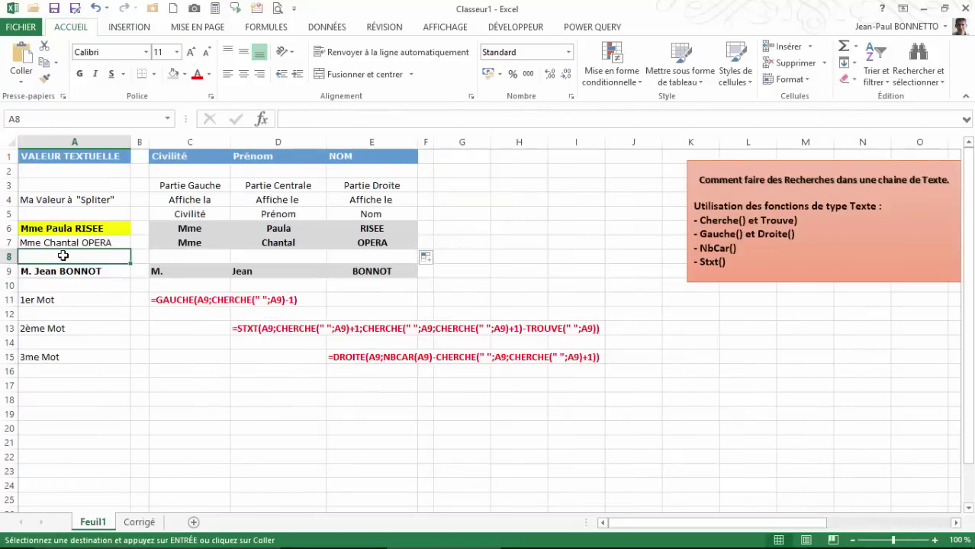
{"action": "key", "text": "ctrl+v"}
Fill the title, first-name and surname formulas in C7, D7 and E7 down to row 8.
{"action": "left_click", "coordinate": [190, 242]}
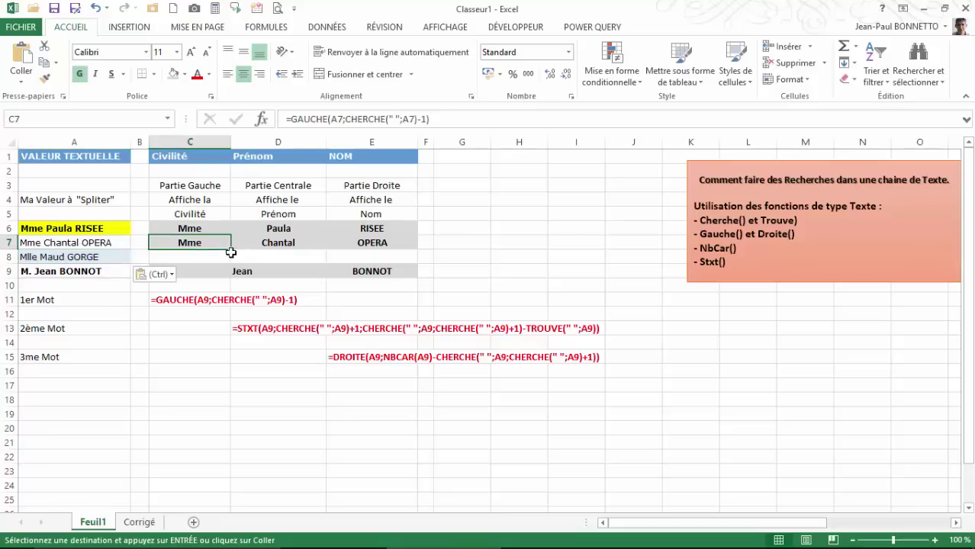
{"action": "left_click_drag", "start_coordinate": [230, 252], "coordinate": [226, 263]}
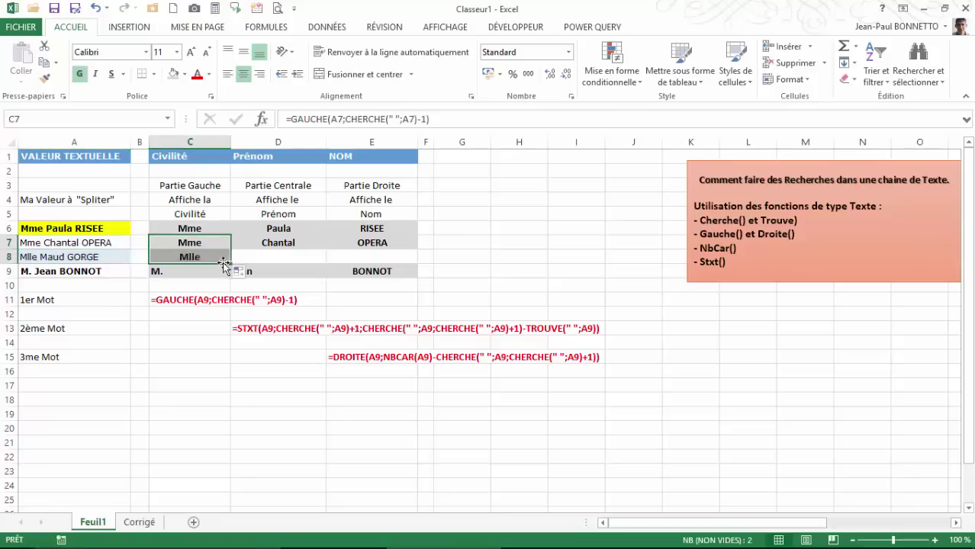
{"action": "left_click", "coordinate": [297, 243]}
{"action": "left_click_drag", "start_coordinate": [327, 251], "coordinate": [325, 263]}
{"action": "left_click", "coordinate": [376, 242]}
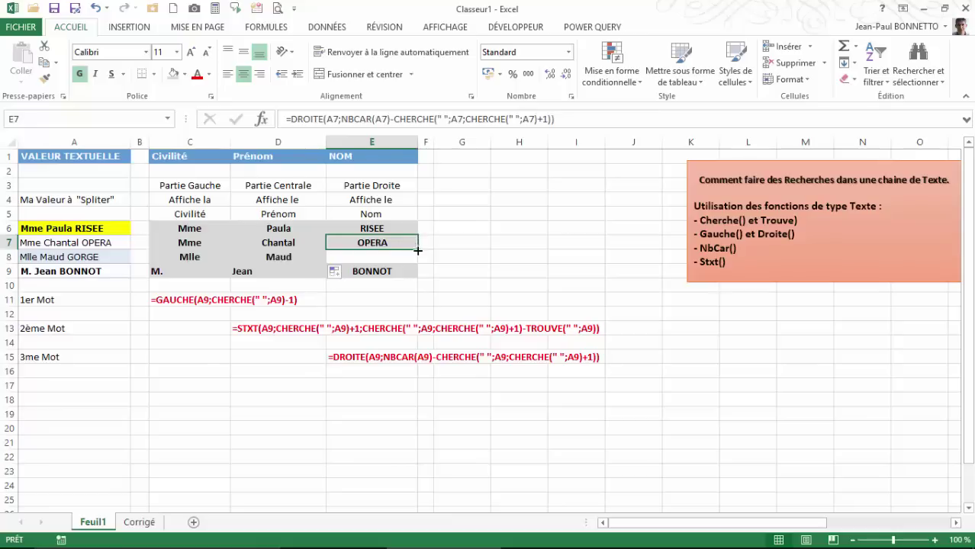
{"action": "left_click_drag", "start_coordinate": [418, 261], "coordinate": [395, 267]}
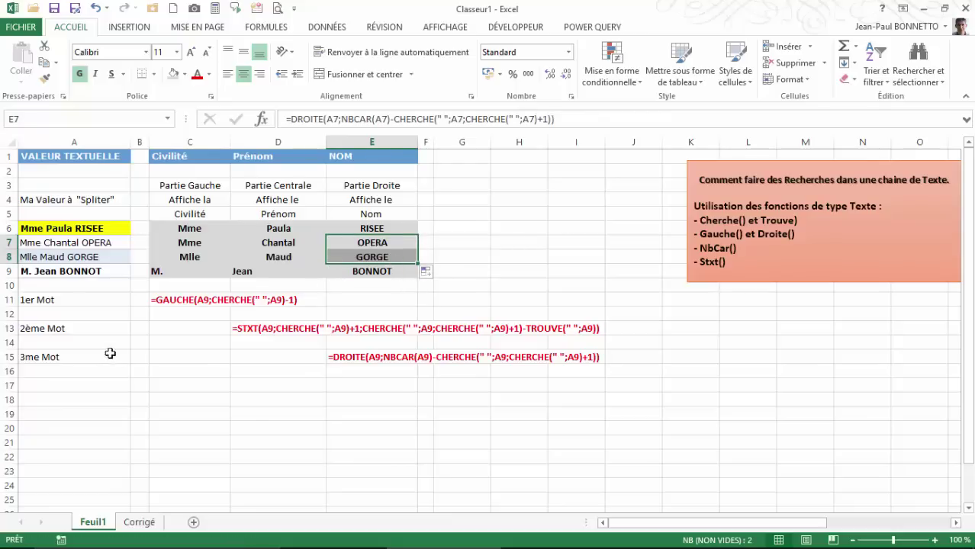
Centre the title, first name and surname horizontally in C9:E9.
{"action": "left_click_drag", "start_coordinate": [168, 268], "coordinate": [418, 273]}
{"action": "key", "text": "ctrl+d"}
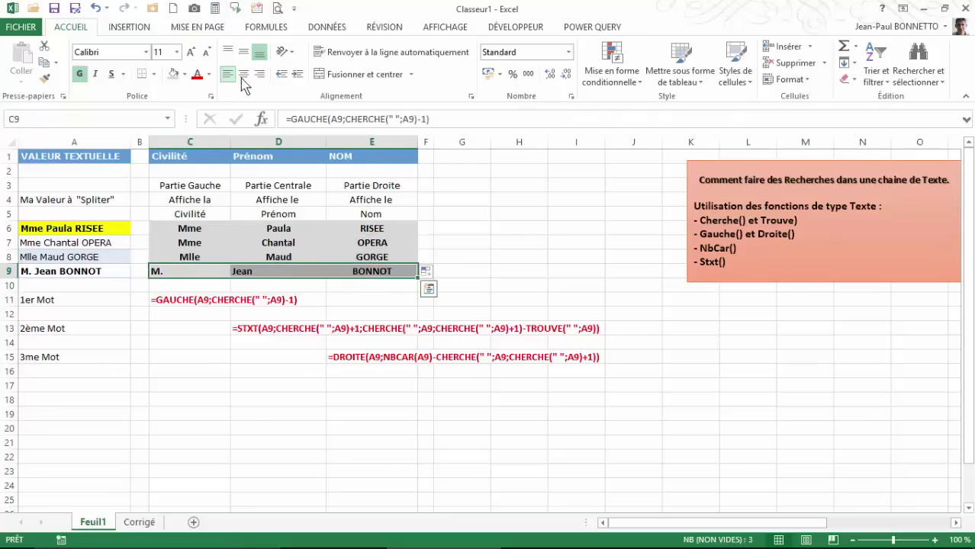
{"action": "left_click", "coordinate": [261, 228]}
Fill the full names in A6:A9 with Blanc, Arrière-plan 1, plus sombre 5 %, and make A7:A8 bold.
{"action": "left_click_drag", "start_coordinate": [82, 229], "coordinate": [76, 271]}
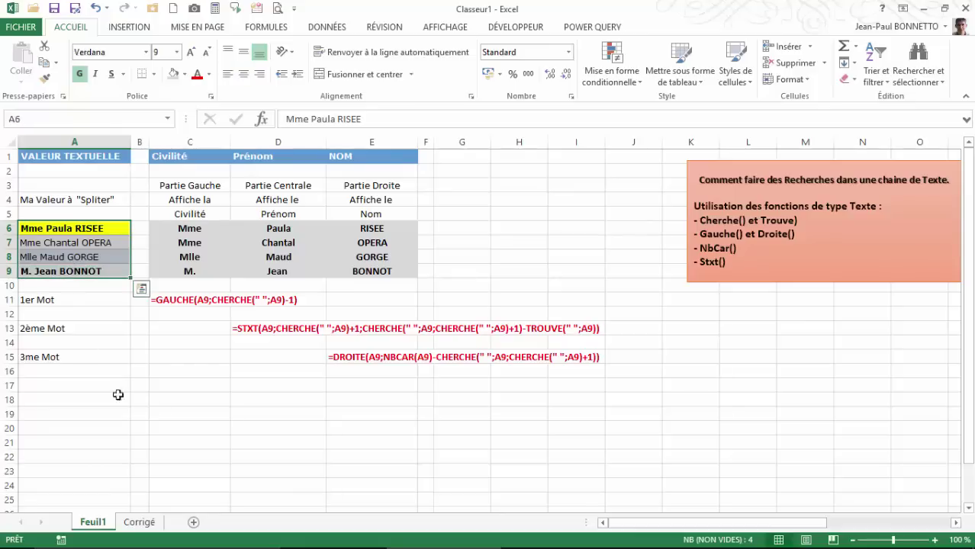
{"action": "left_click", "coordinate": [184, 74]}
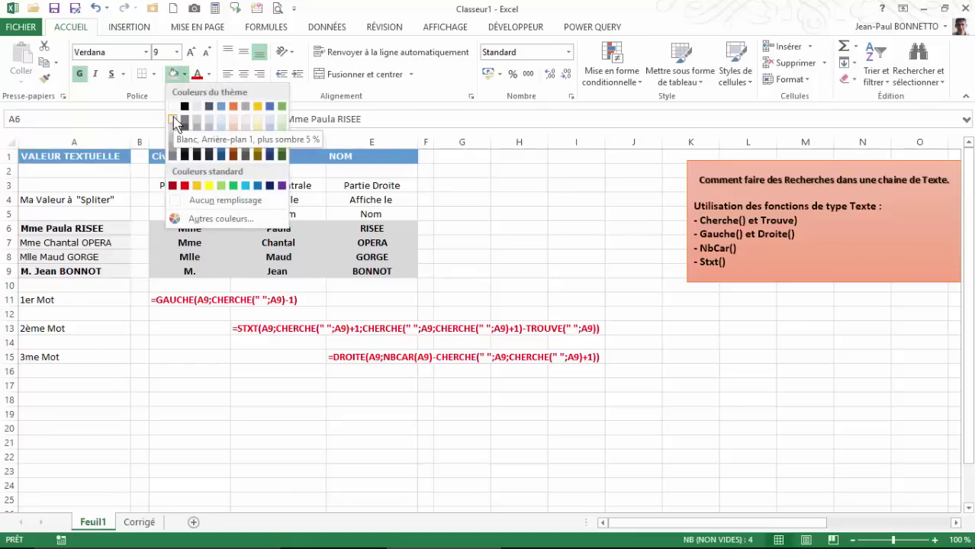
{"action": "left_click", "coordinate": [174, 125]}
{"action": "left_click_drag", "start_coordinate": [68, 243], "coordinate": [69, 257]}
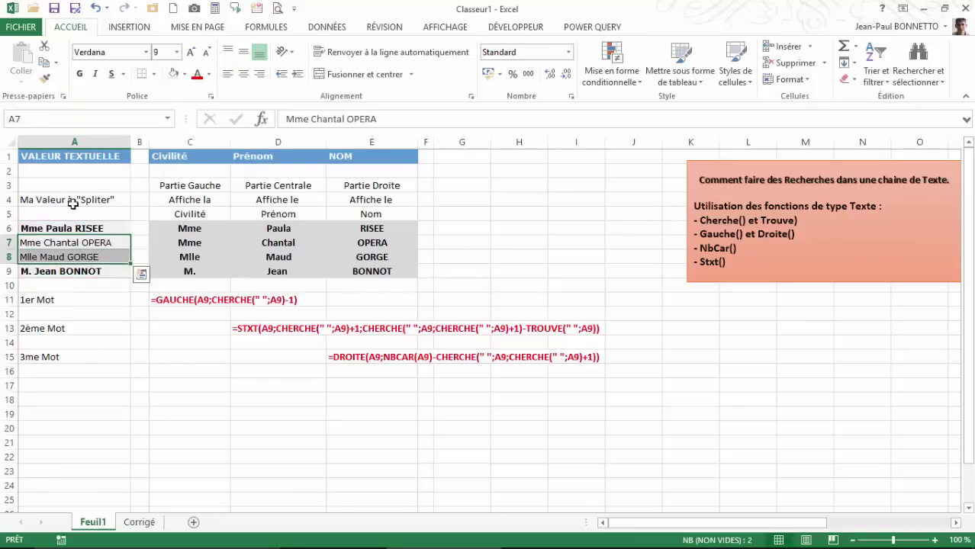
{"action": "left_click", "coordinate": [79, 74]}
{"action": "left_click", "coordinate": [78, 227]}
{"action": "left_click", "coordinate": [144, 412]}
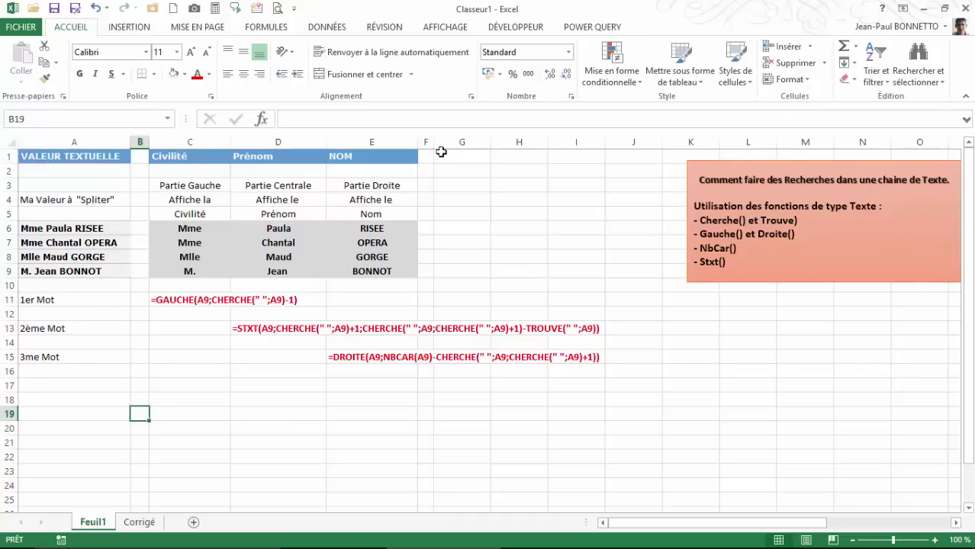
Look through the list of Texte functions in the function library without inserting any.
{"action": "left_click", "coordinate": [276, 25]}
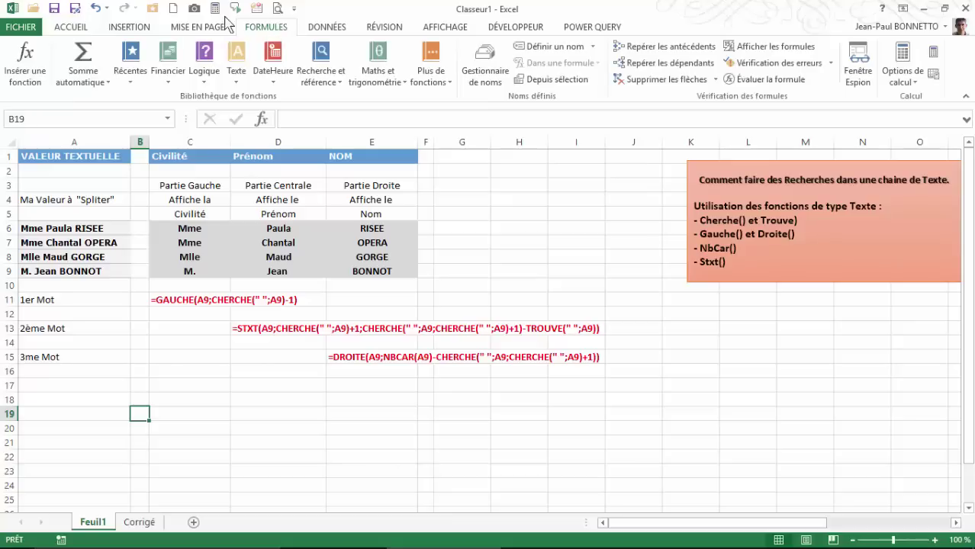
{"action": "left_click", "coordinate": [236, 67]}
{"action": "left_click_drag", "start_coordinate": [347, 121], "coordinate": [343, 266]}
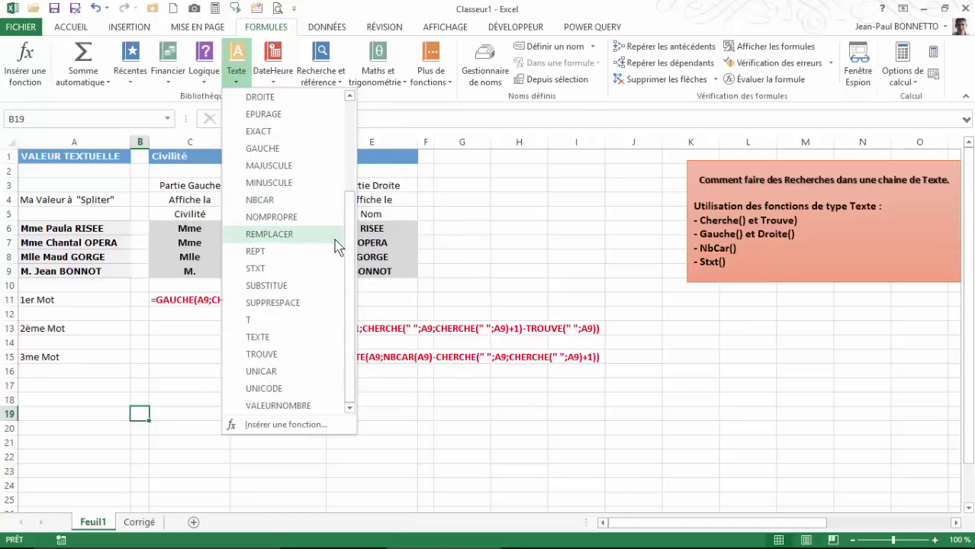
{"action": "left_click_drag", "start_coordinate": [350, 286], "coordinate": [350, 196]}
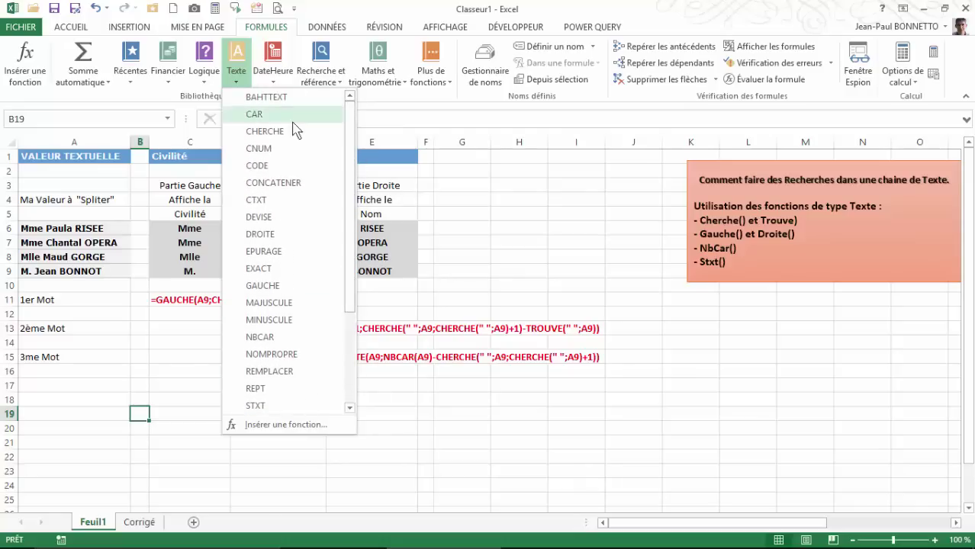
{"action": "mouse_move", "coordinate": [296, 135]}
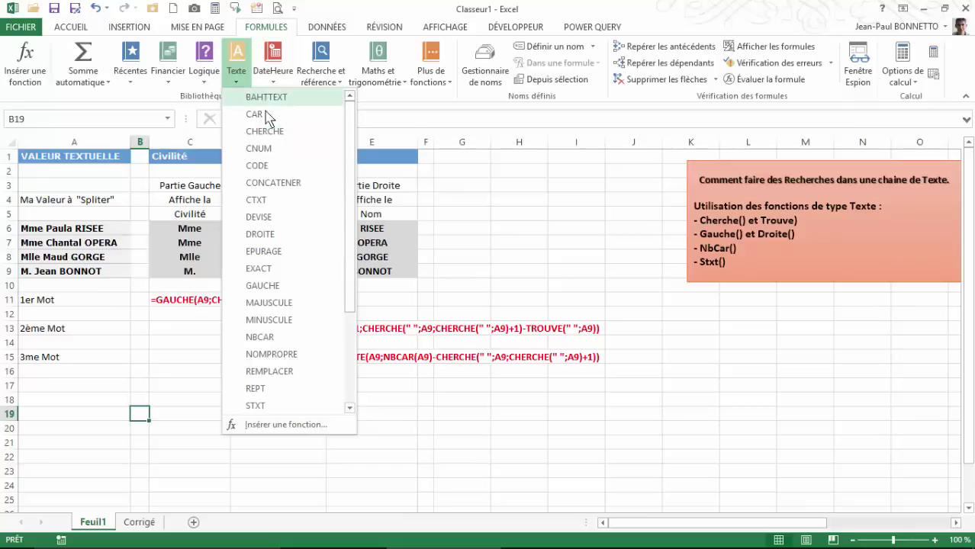
{"action": "left_click", "coordinate": [170, 374]}
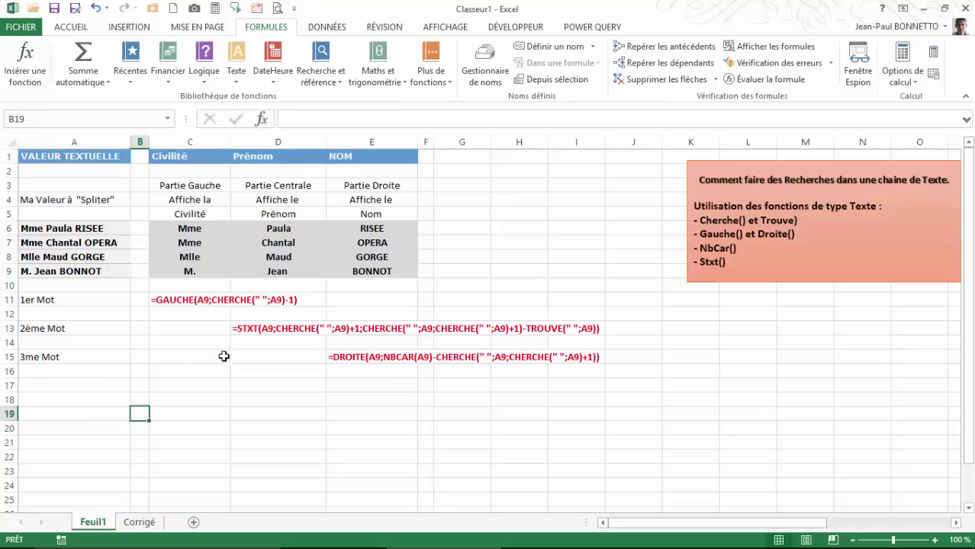
{"action": "left_click", "coordinate": [210, 389]}
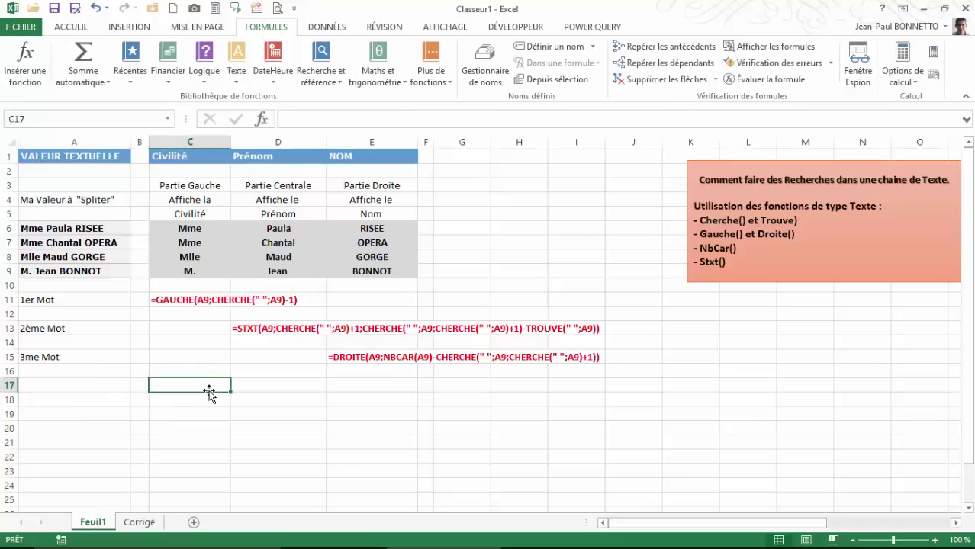